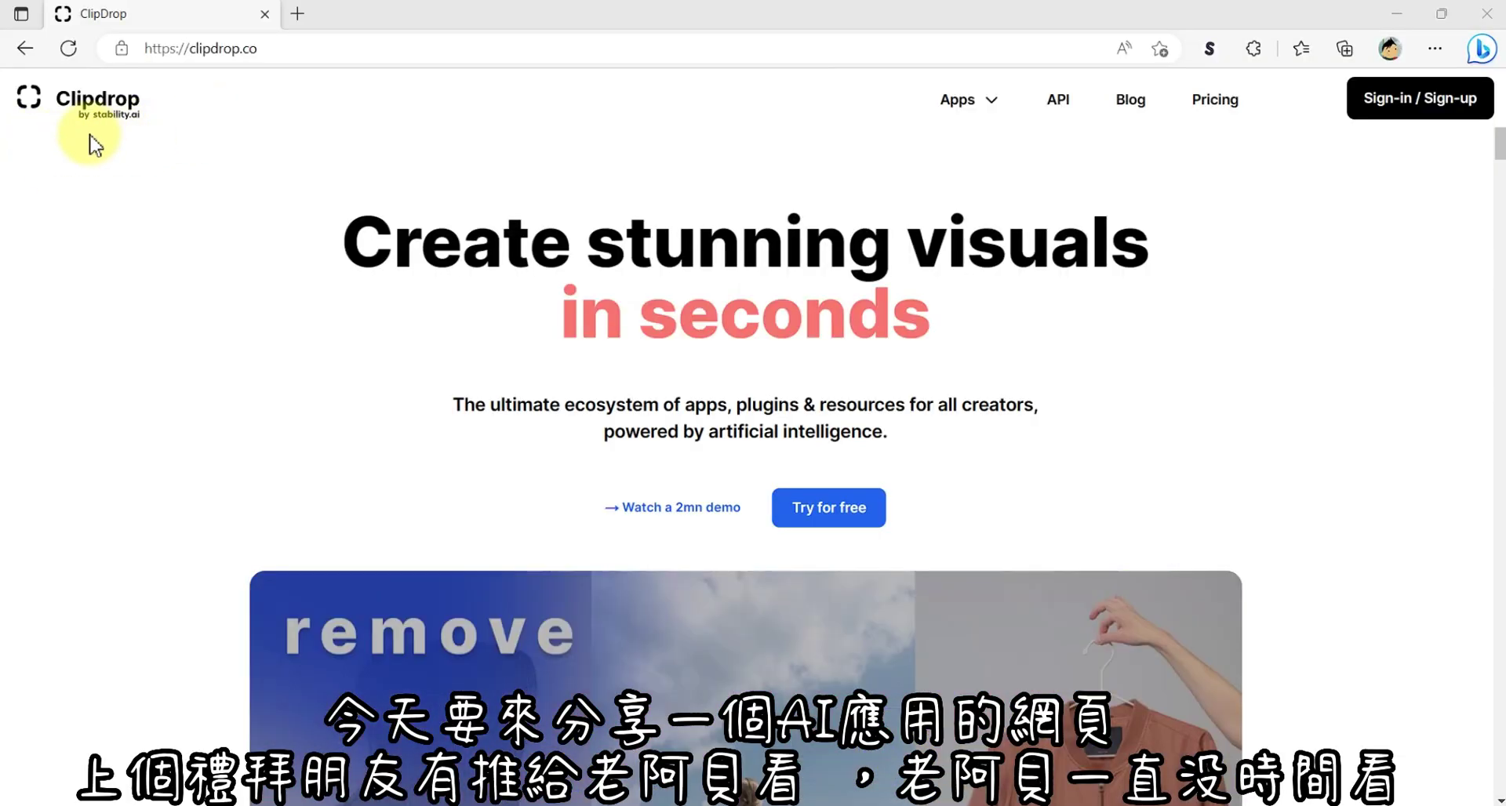
Watch the two-minute Clipdrop demo video, then close it.
scroll(964, 353, "down", 6)
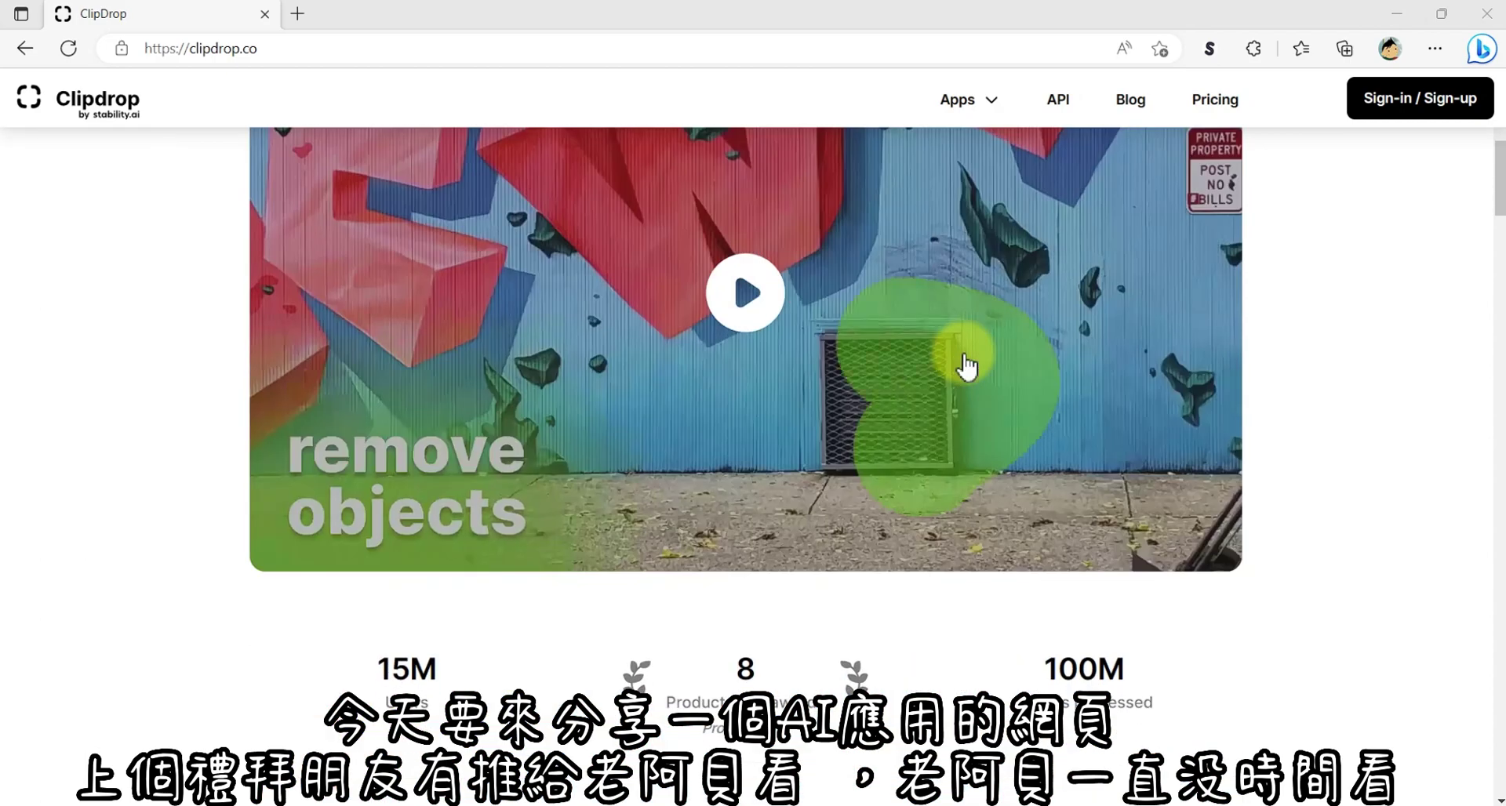
scroll(965, 362, "up", 3)
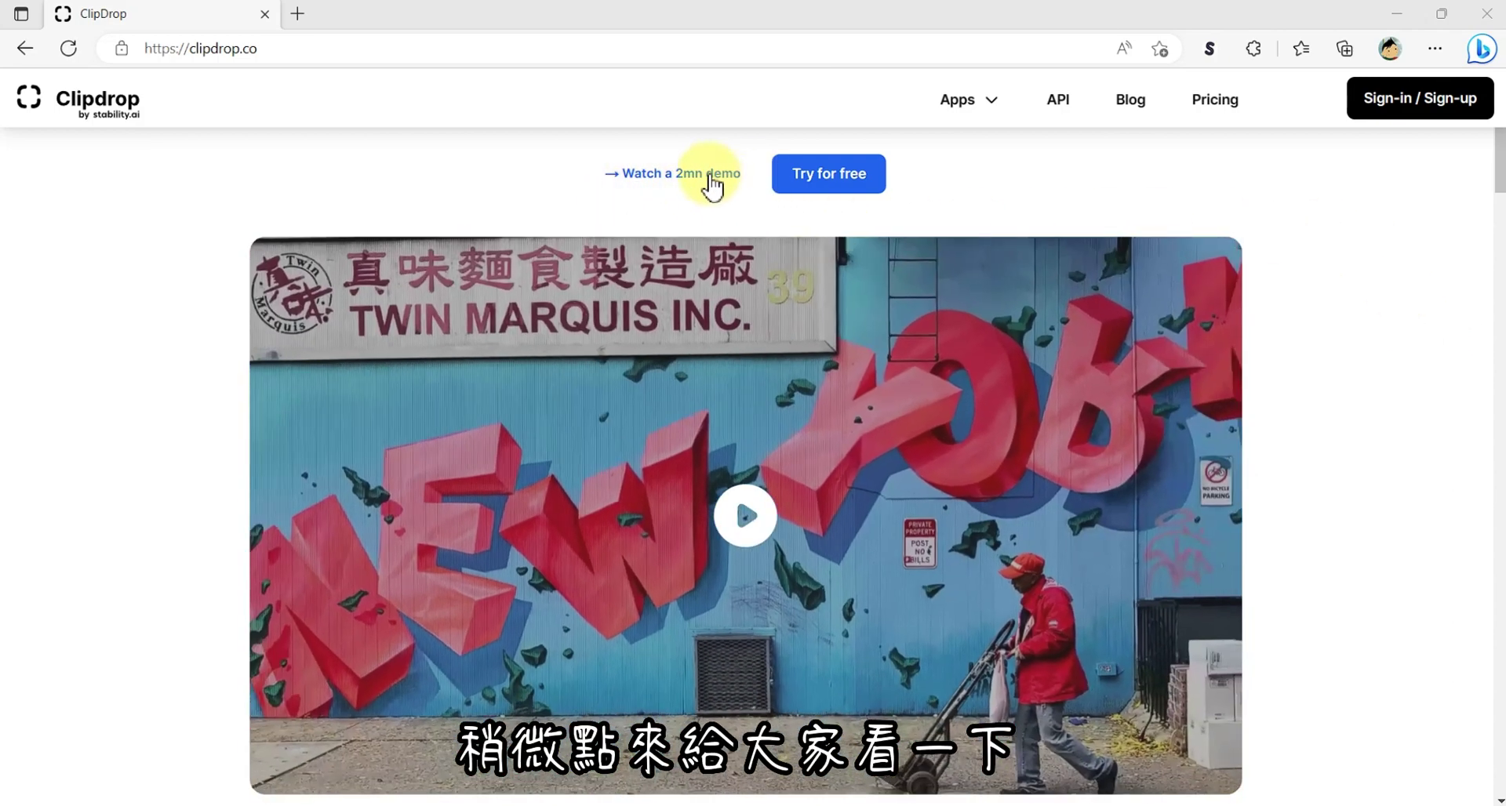
left_click(708, 174)
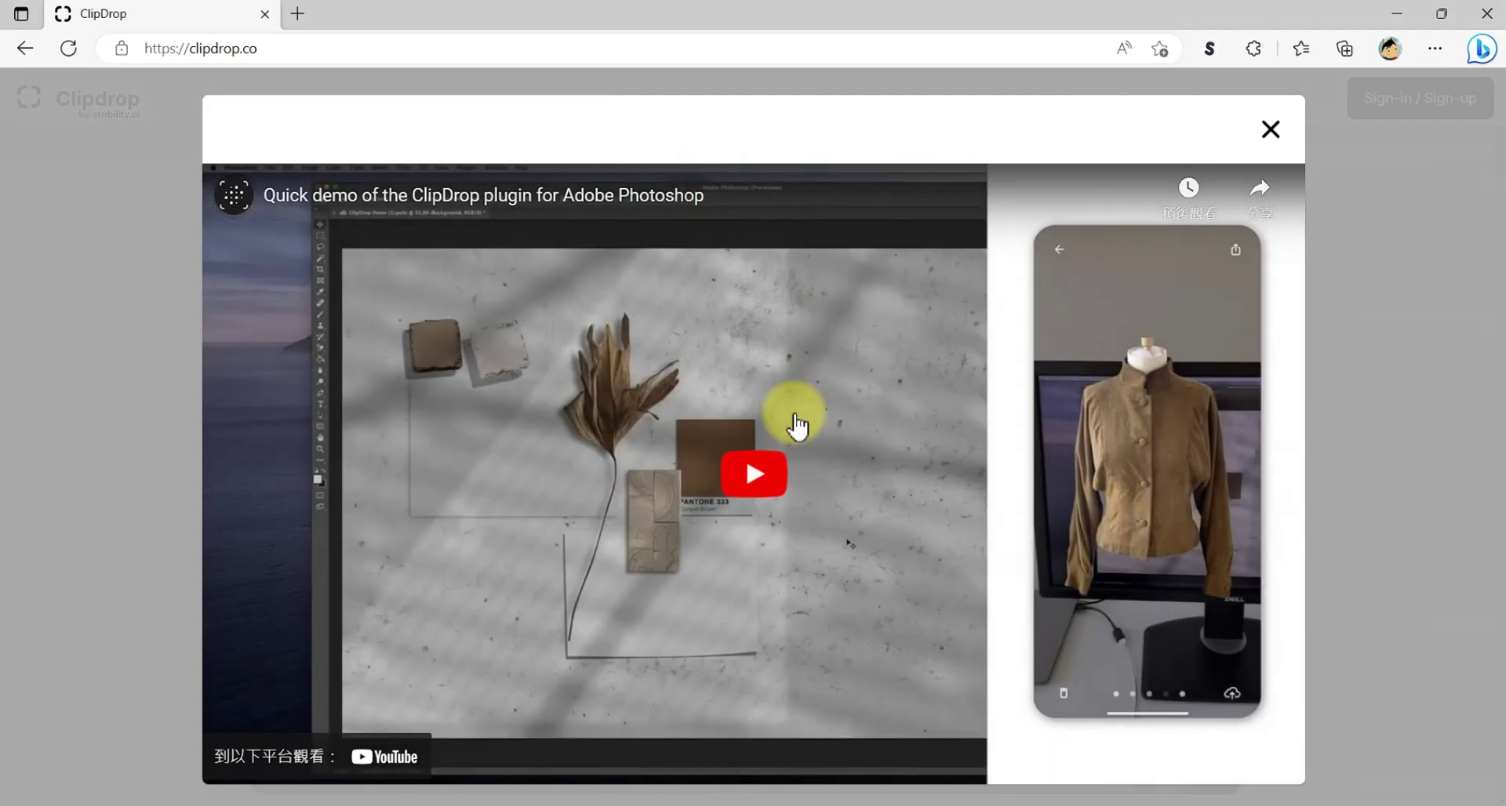
left_click(763, 476)
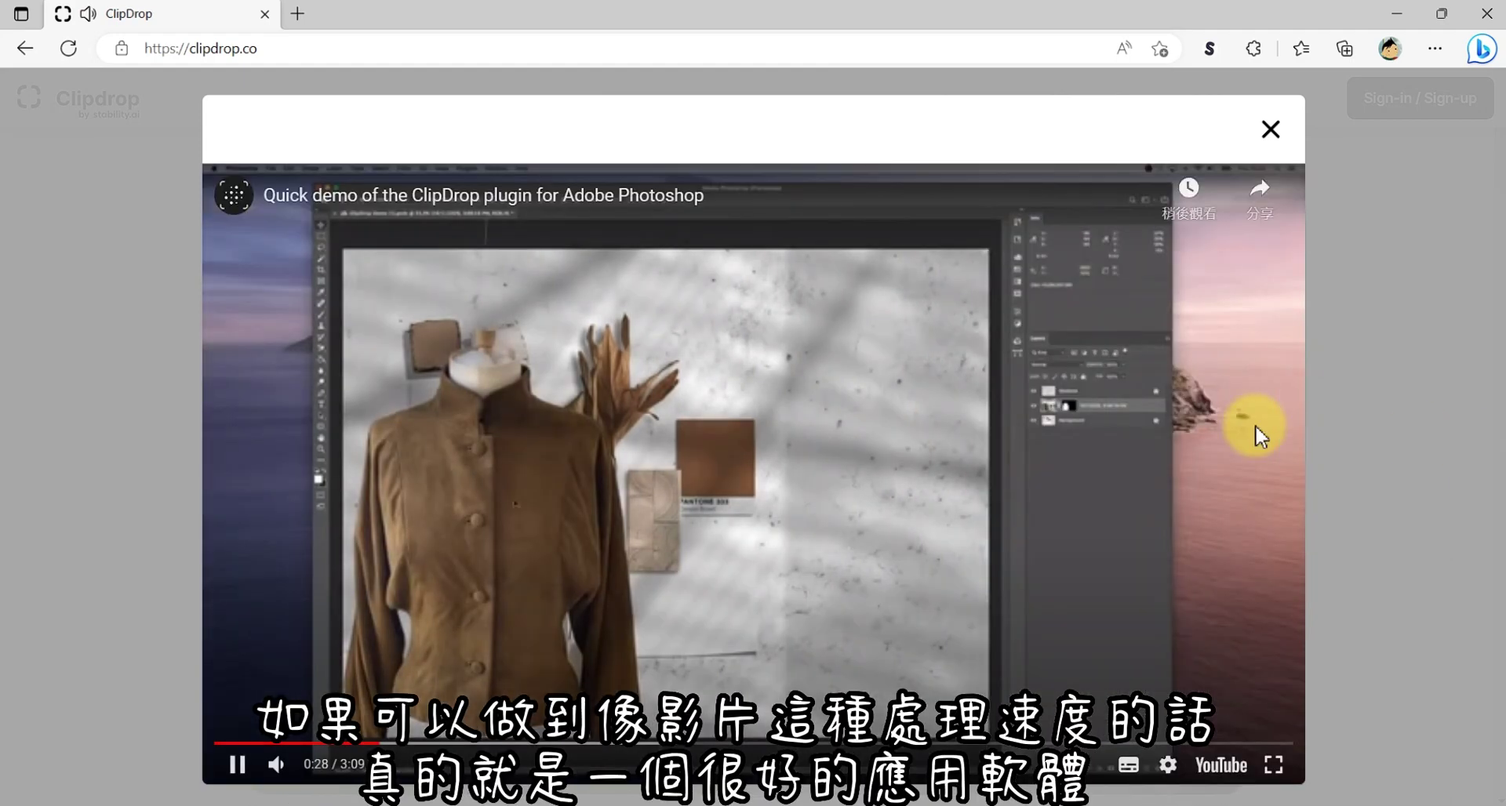
left_click(1259, 130)
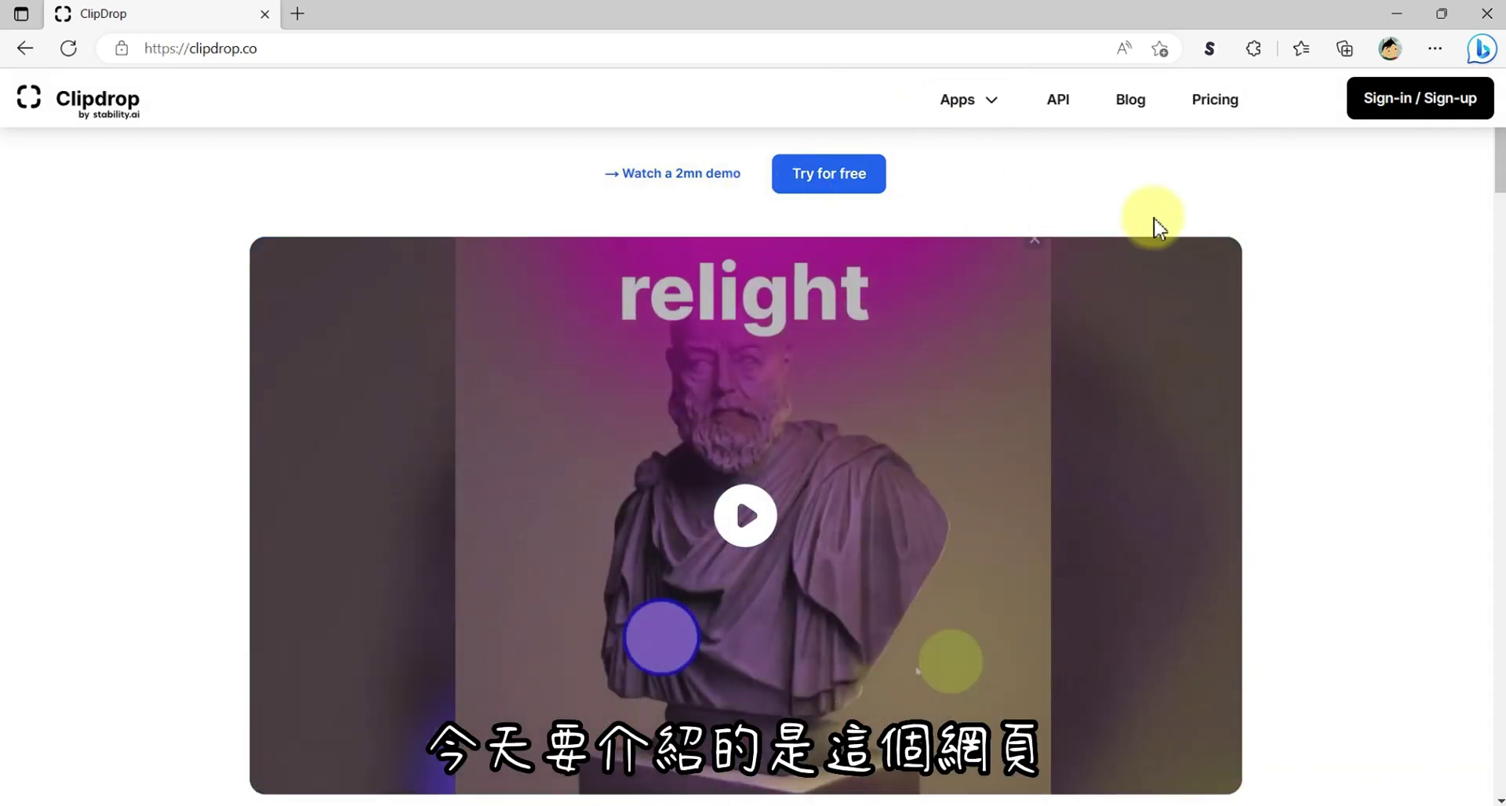
Scroll down to the Tools section and open the Stable diffusion reimagine tool.
scroll(1307, 259, "down", 5)
scroll(1308, 259, "down", 4)
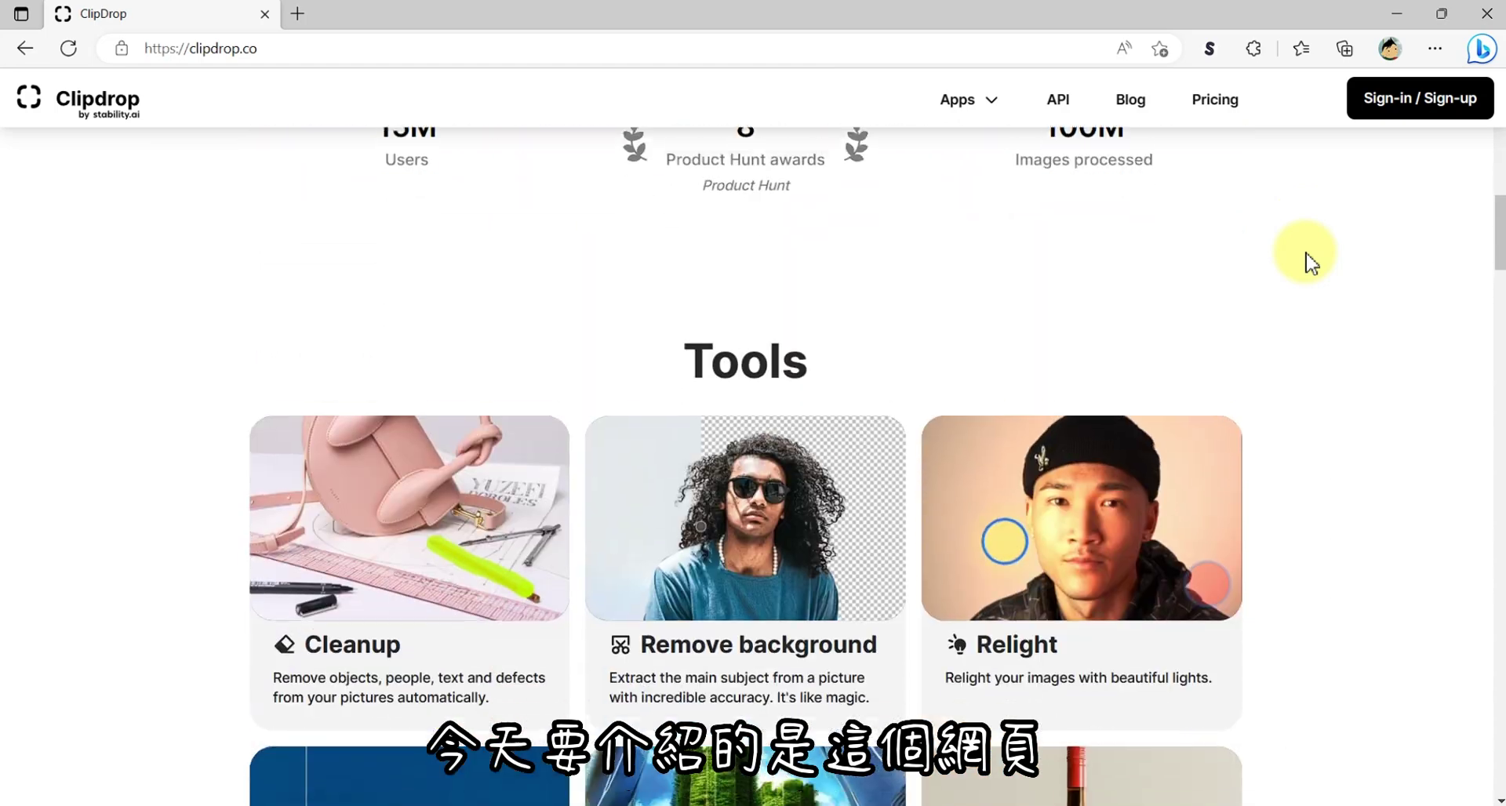
scroll(1307, 259, "down", 1)
scroll(1307, 259, "down", 2)
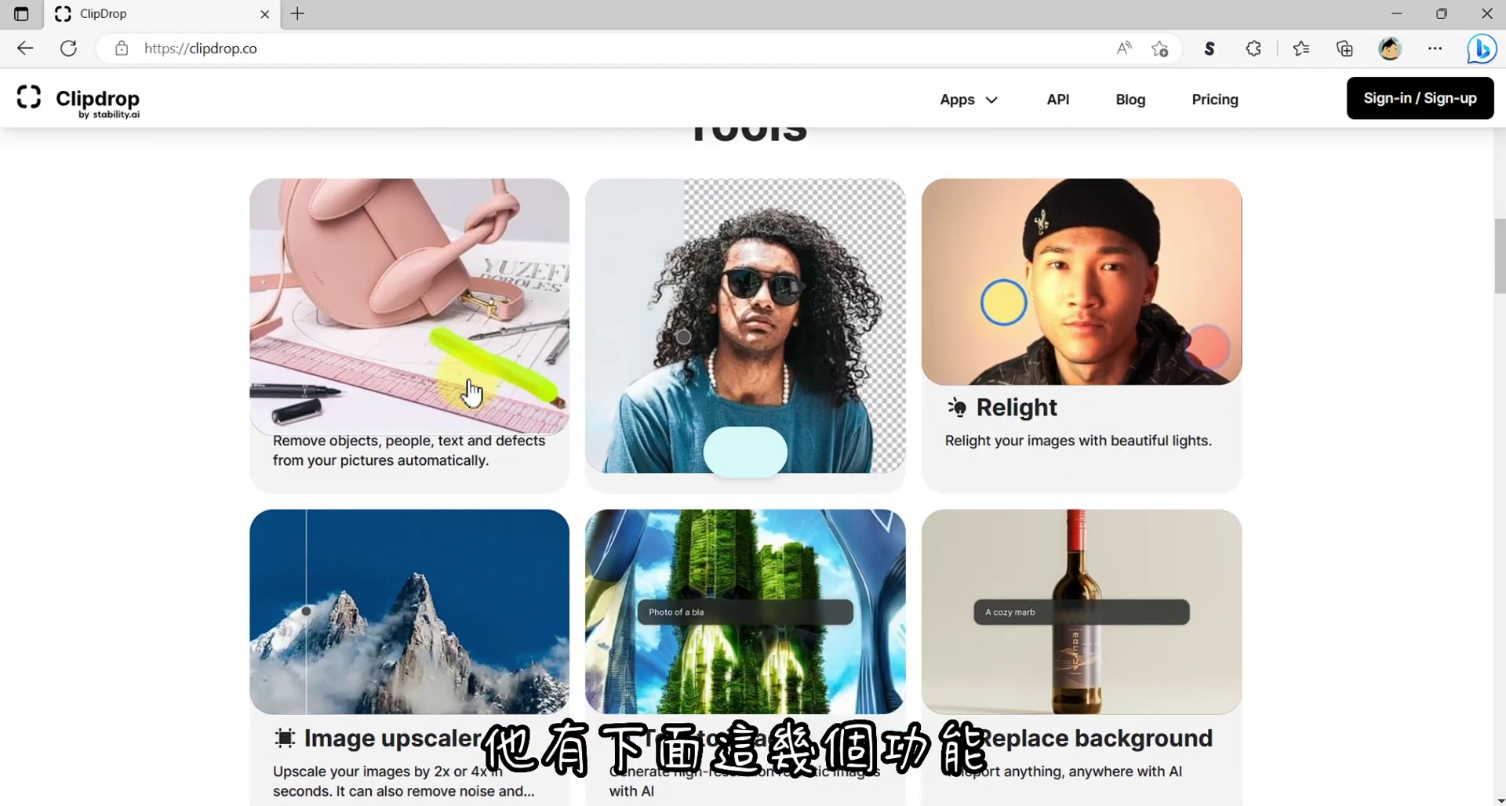
scroll(957, 581, "down", 2)
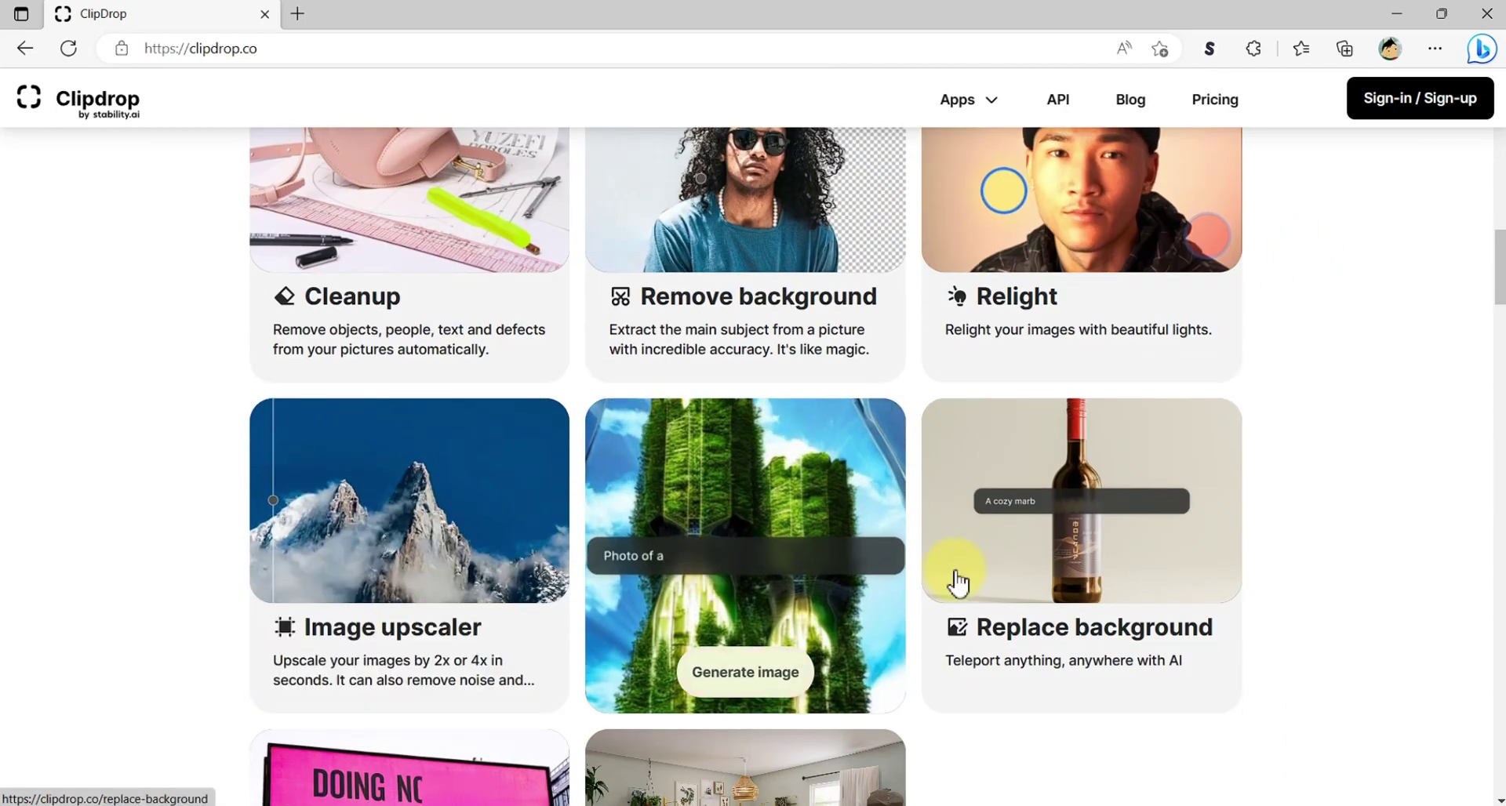
scroll(379, 577, "down", 4)
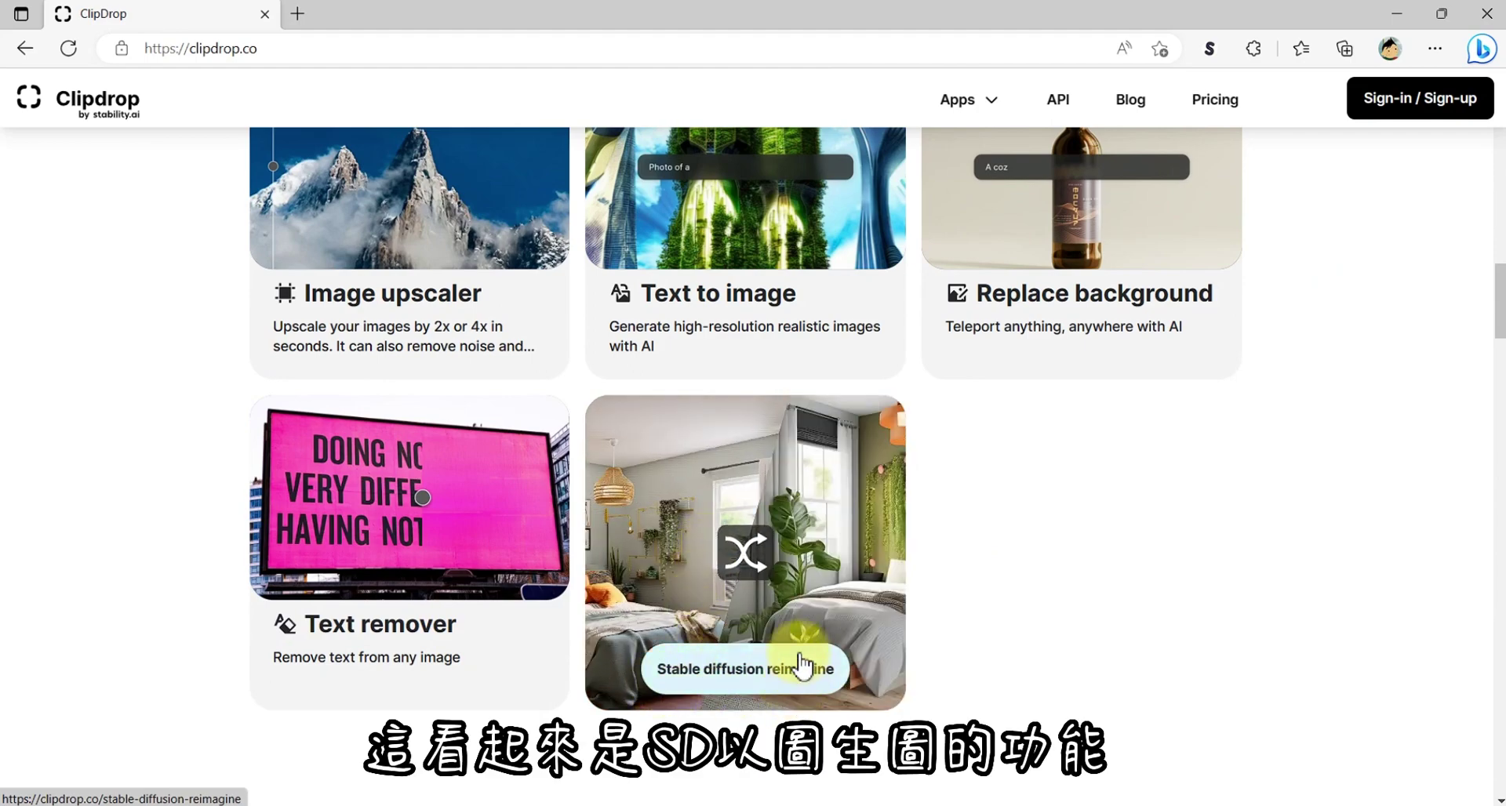
left_click(747, 510)
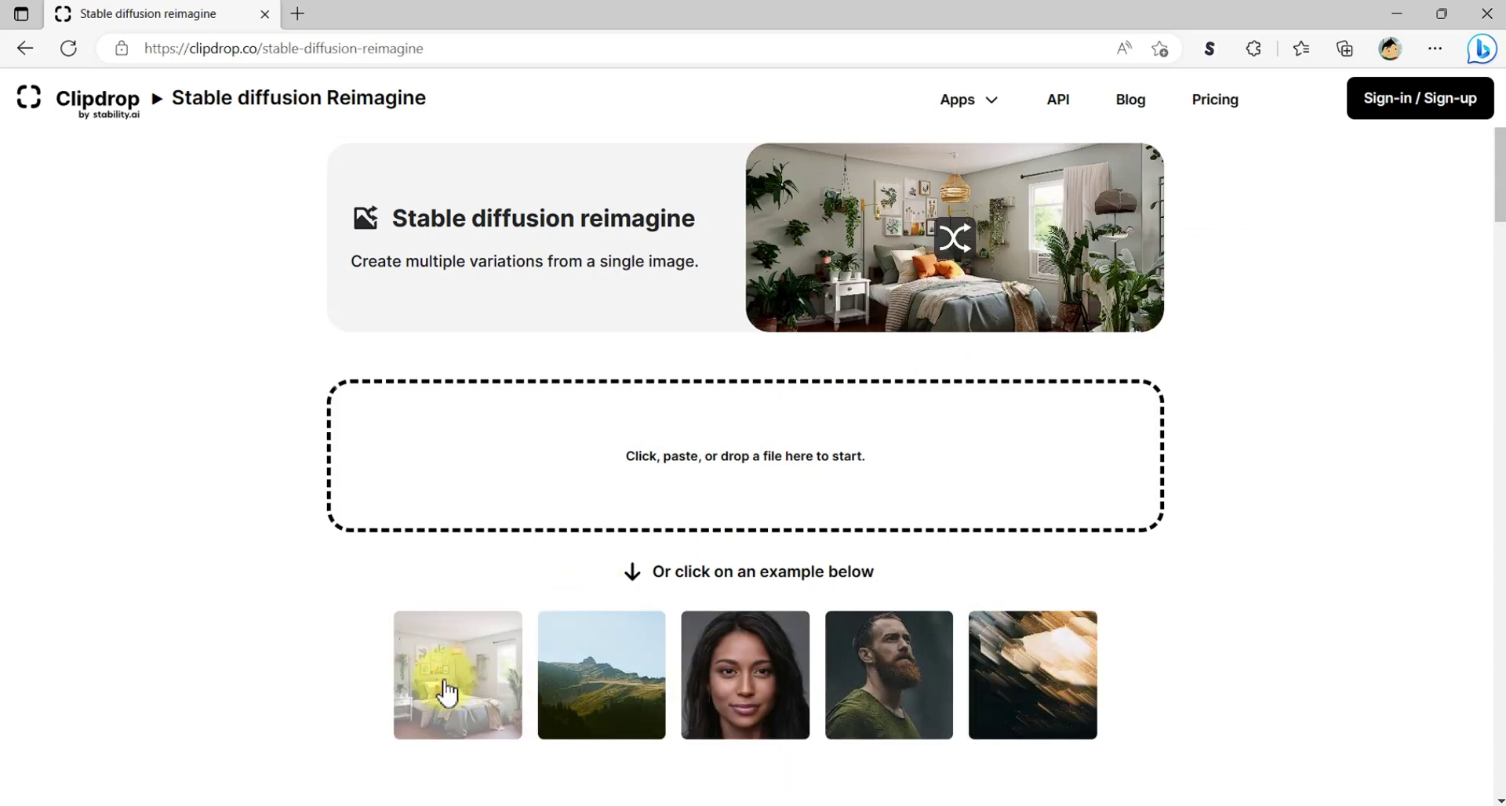
Generate variations of the bedroom example, preview the yellow, green and grey bedrooms, then go back.
left_click(446, 693)
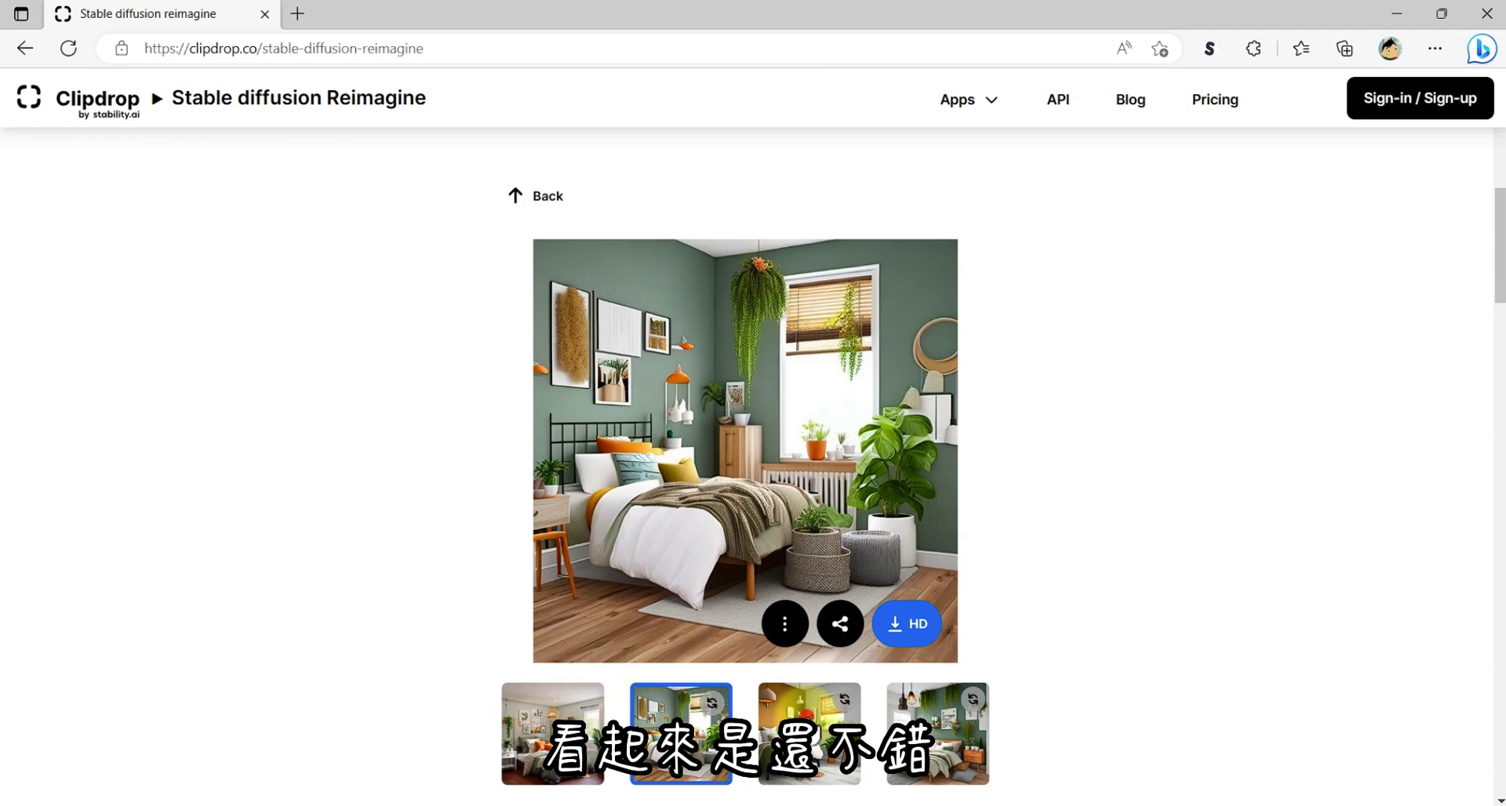
left_click(810, 728)
left_click(914, 745)
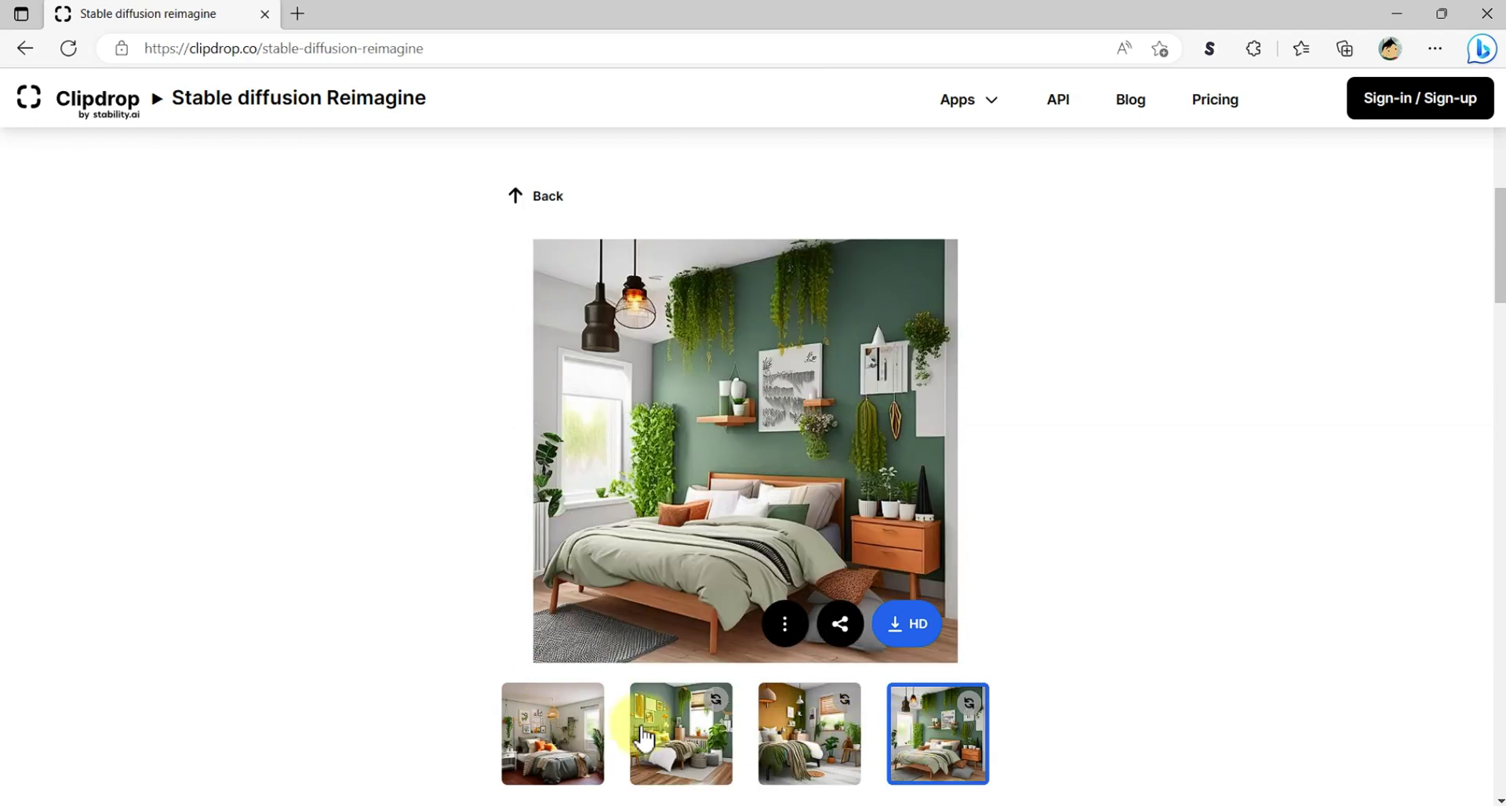
left_click(551, 723)
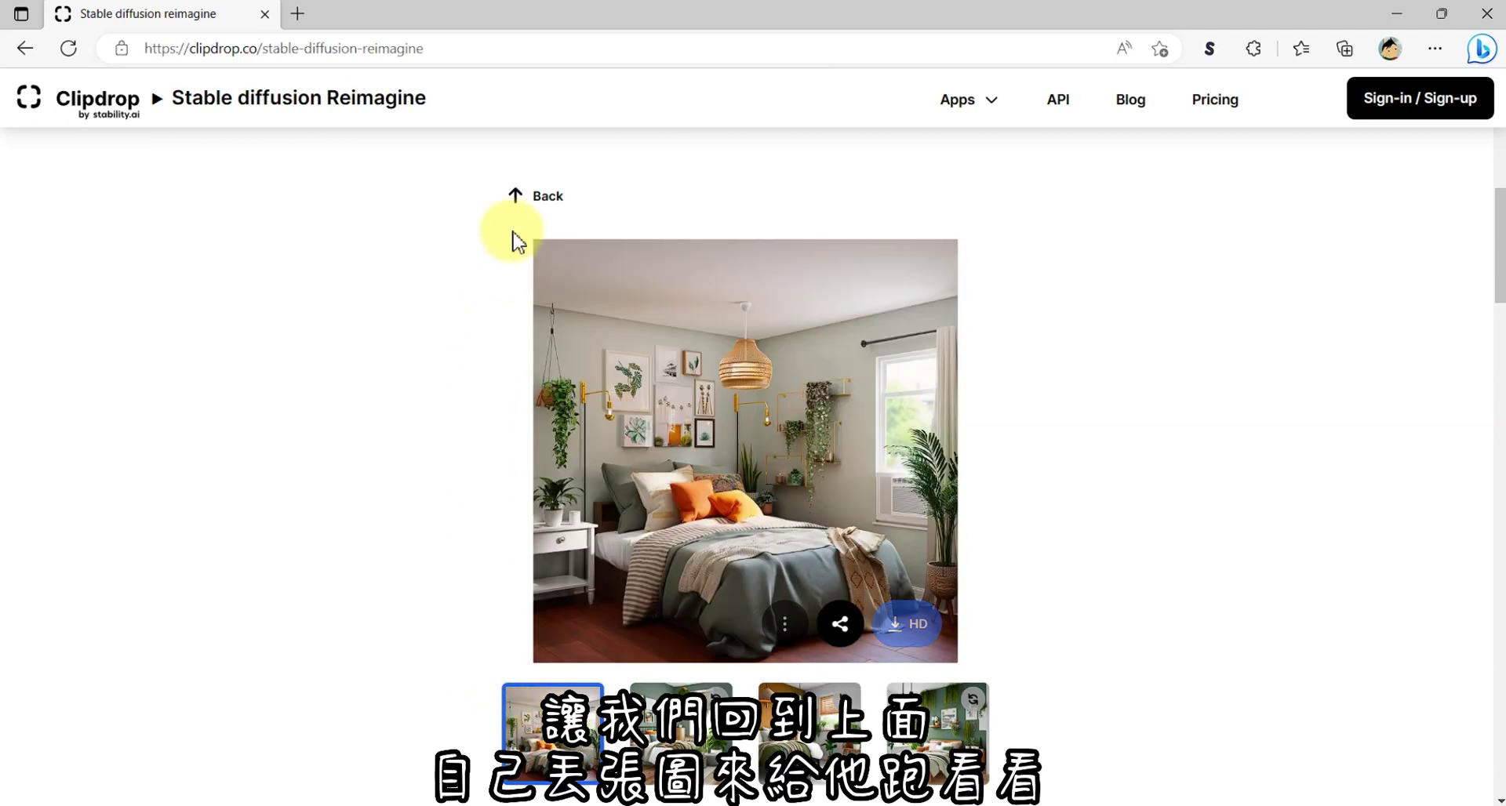
left_click(519, 196)
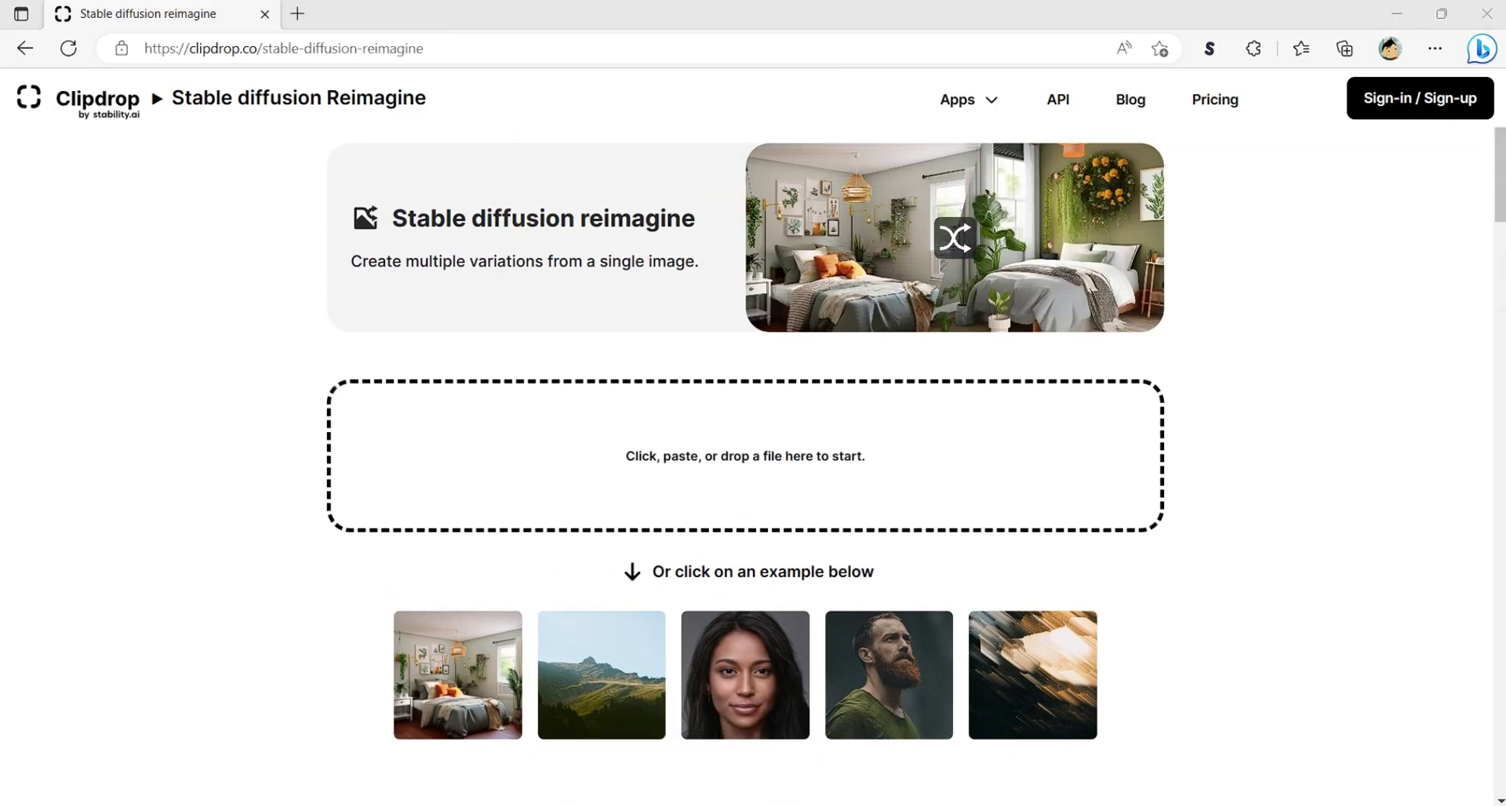
left_click_drag(23, 498, 773, 508)
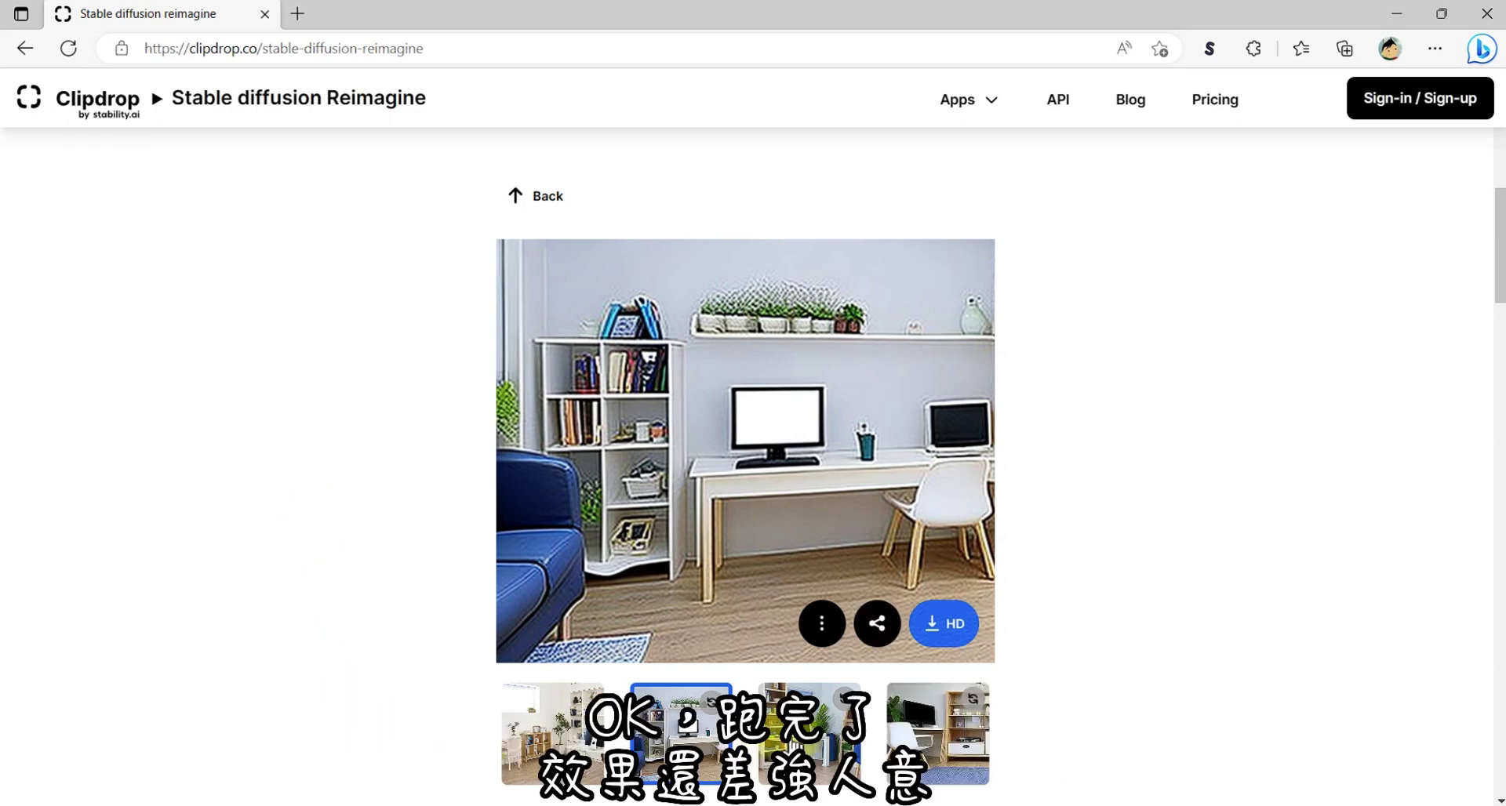
left_click(810, 733)
left_click(925, 735)
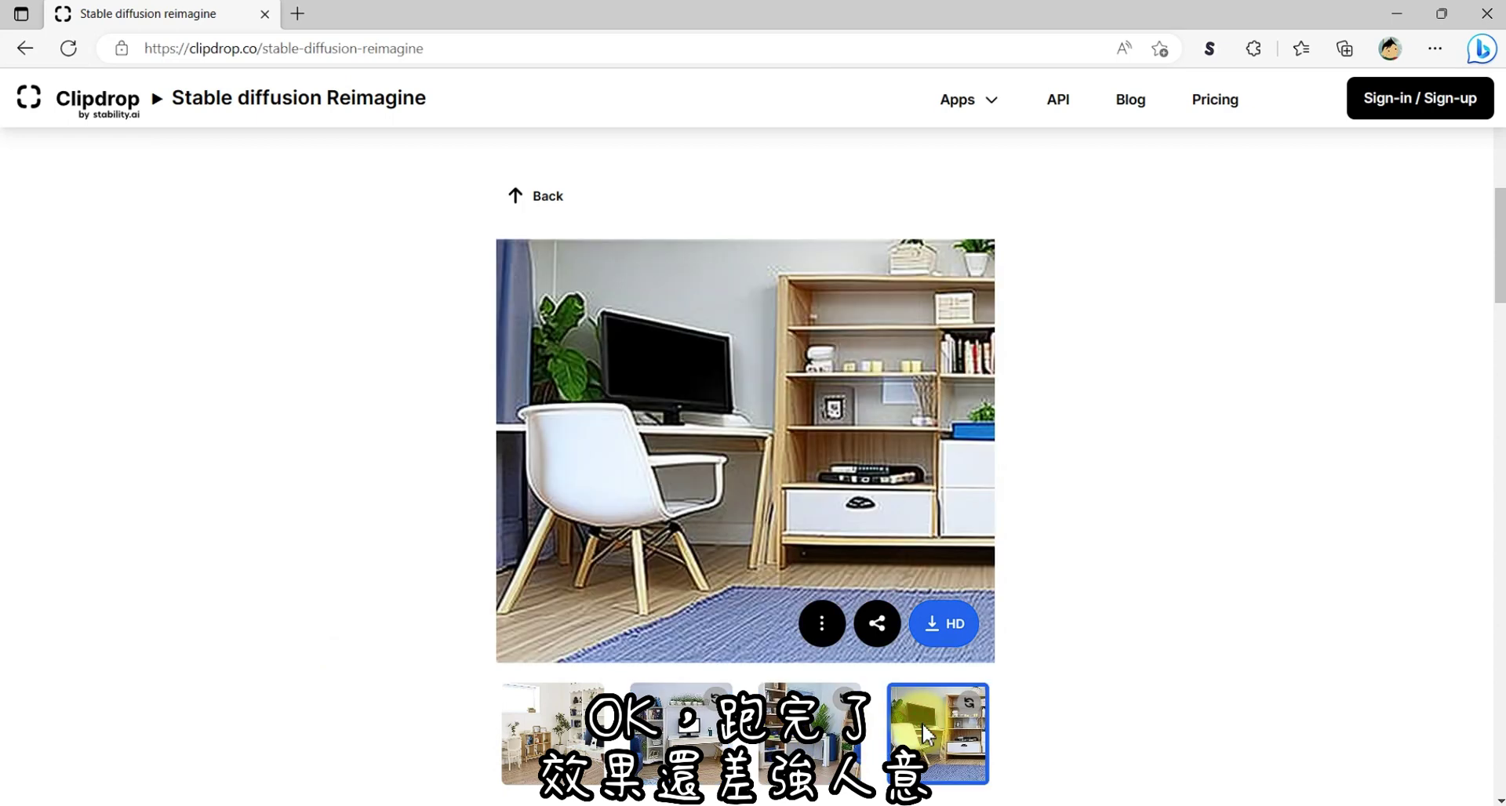
left_click(553, 738)
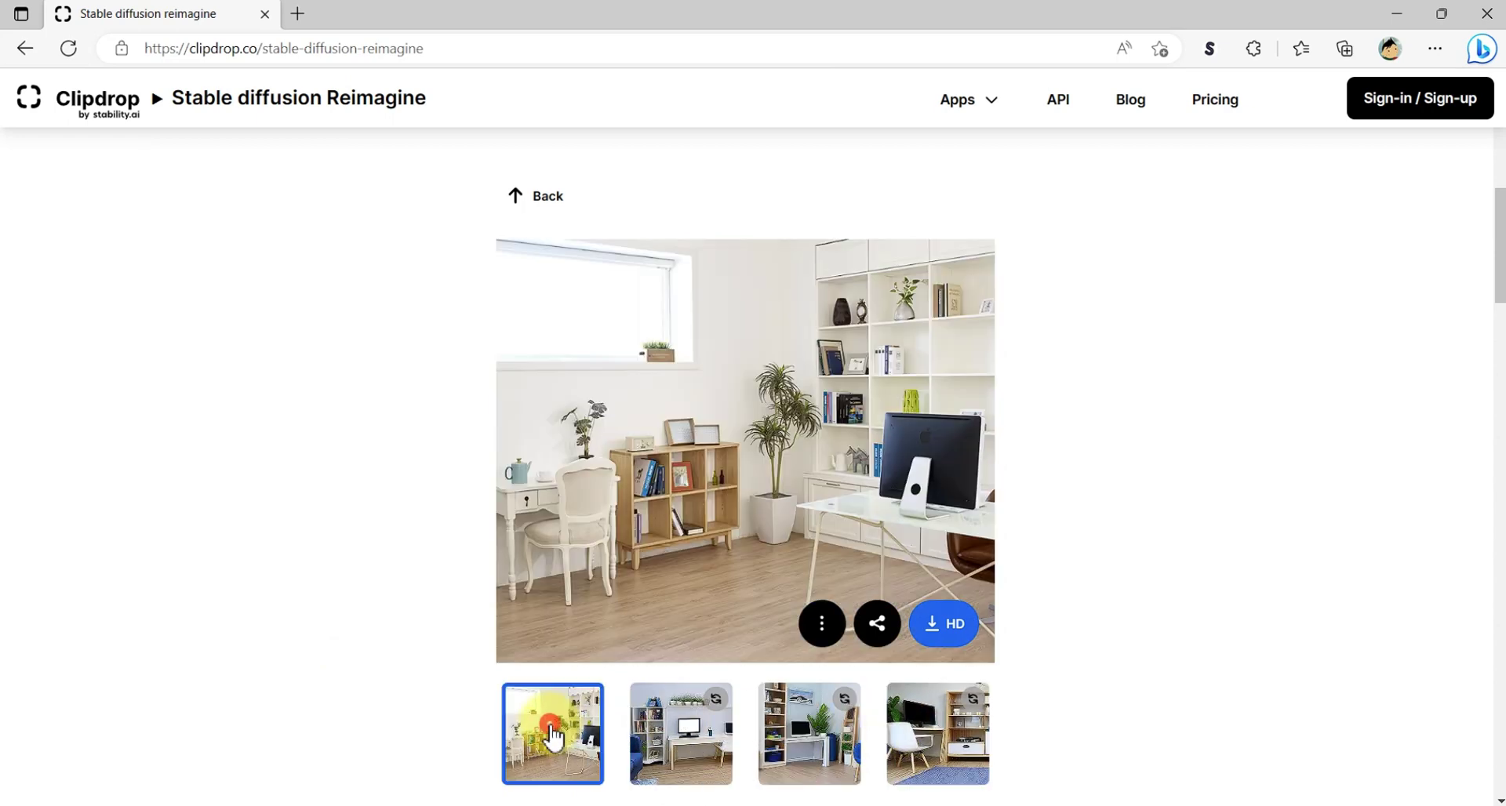
left_click(933, 745)
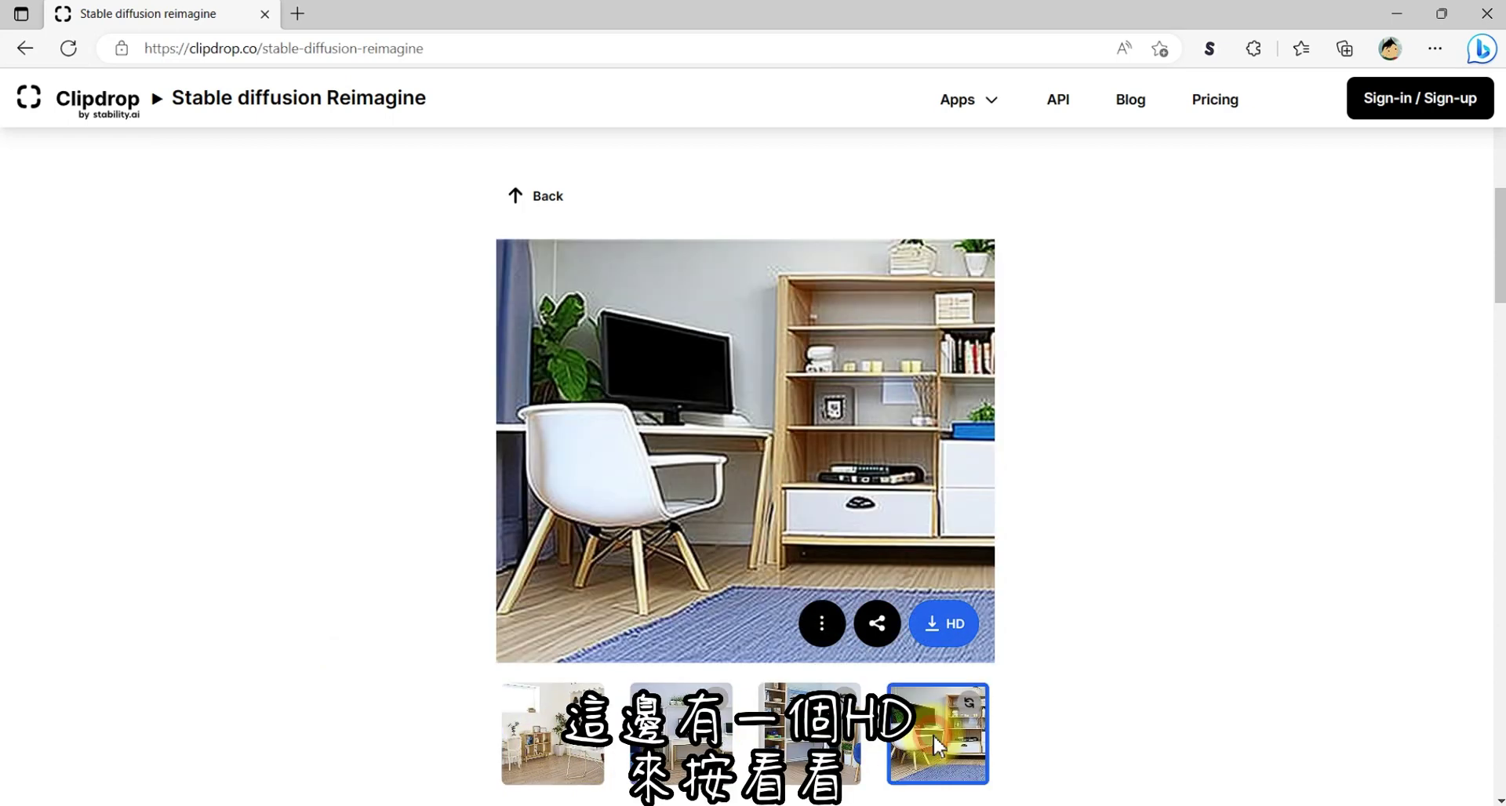
left_click(949, 626)
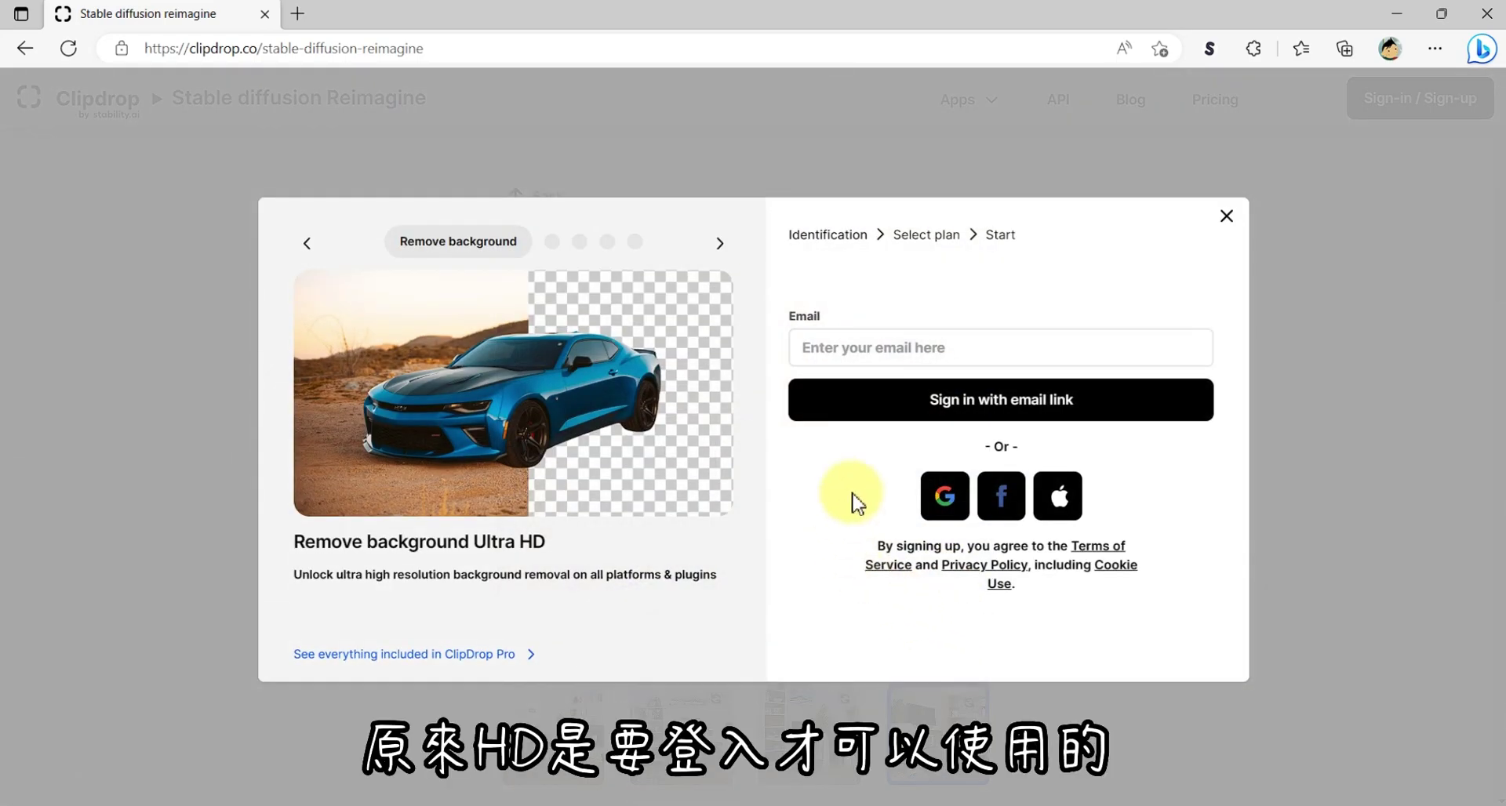
left_click(1226, 218)
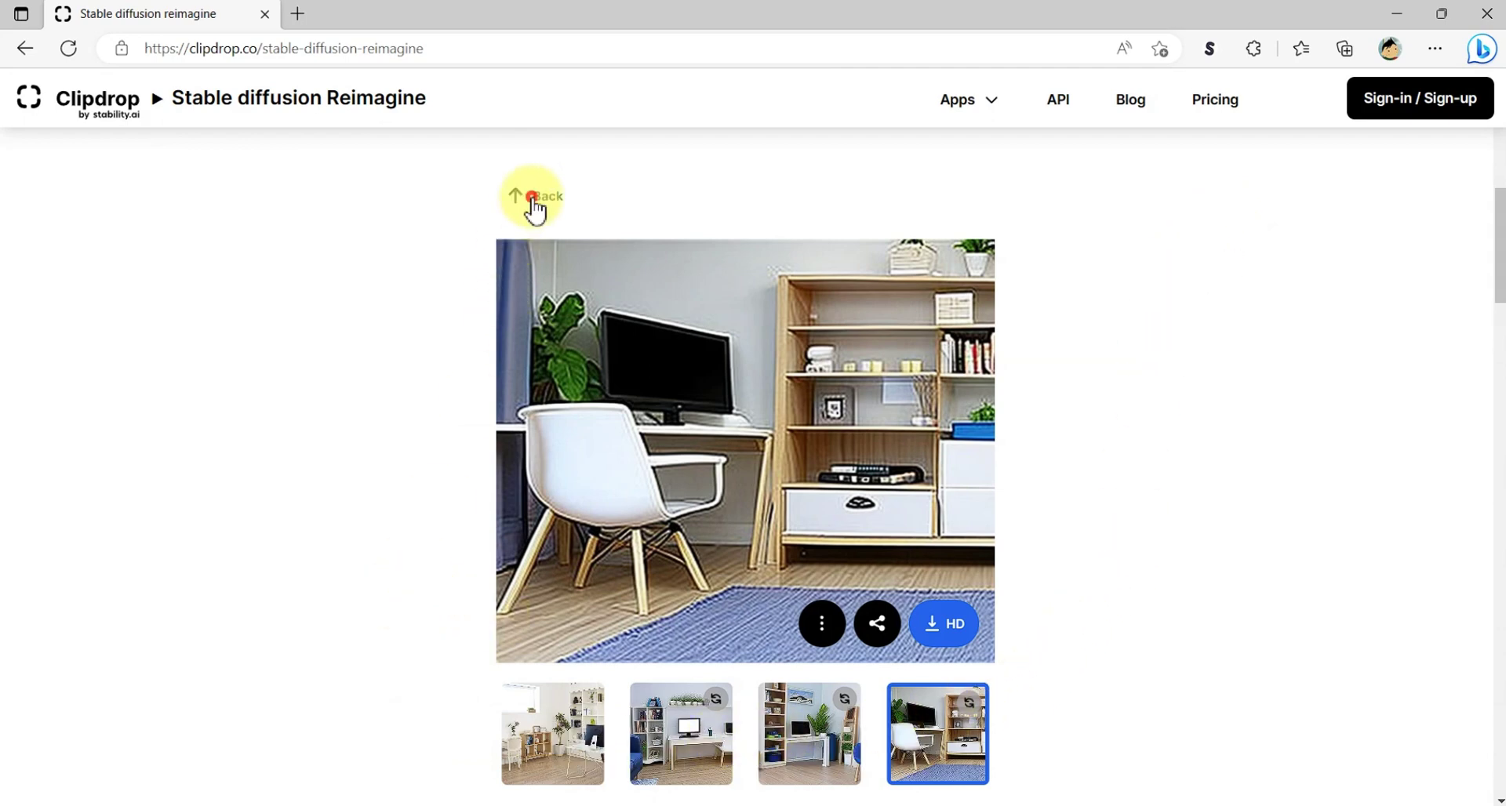
left_click(532, 198)
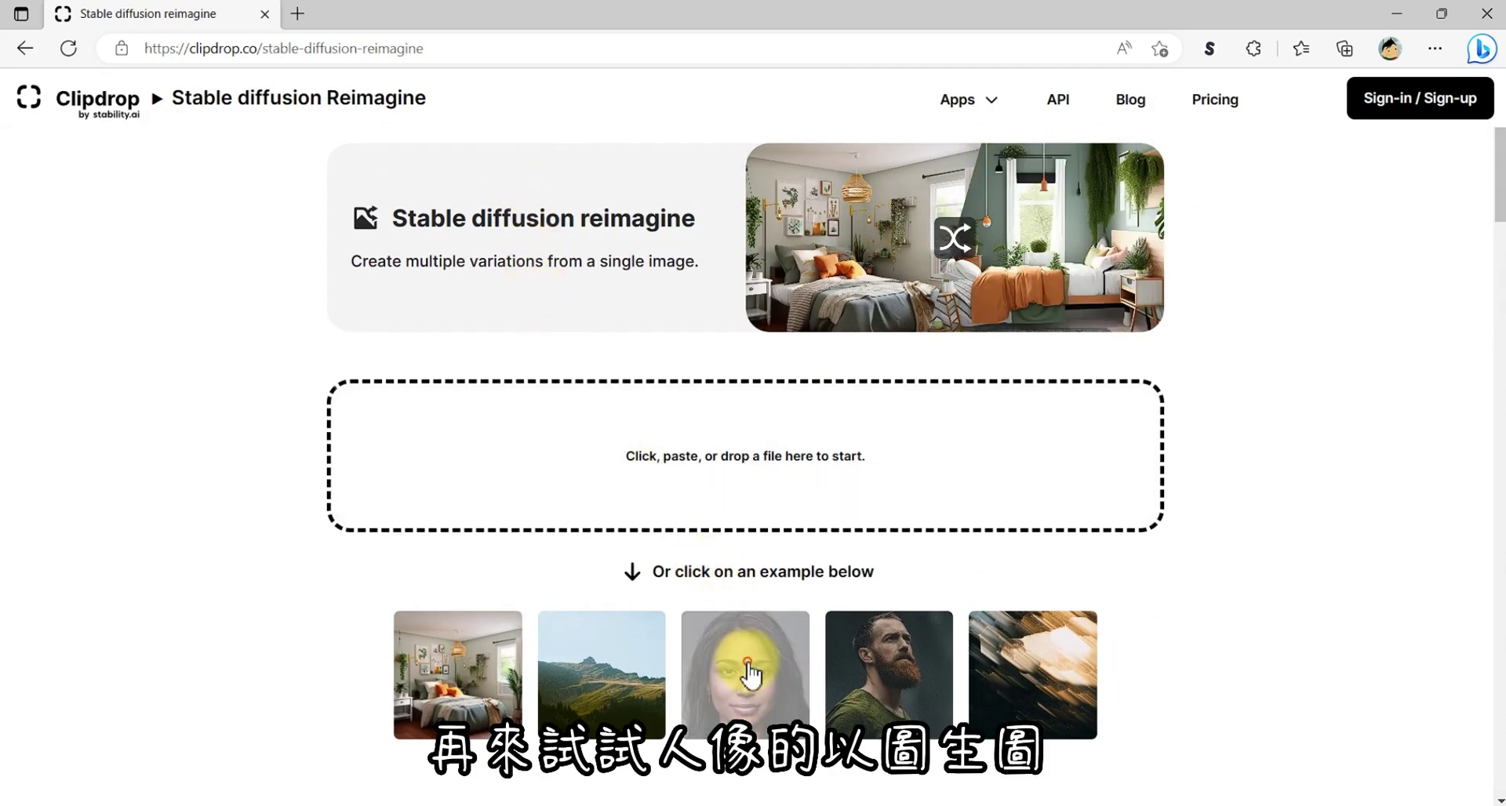
Generate variations of the woman's portrait example, browse them, and return to the start page.
left_click(749, 670)
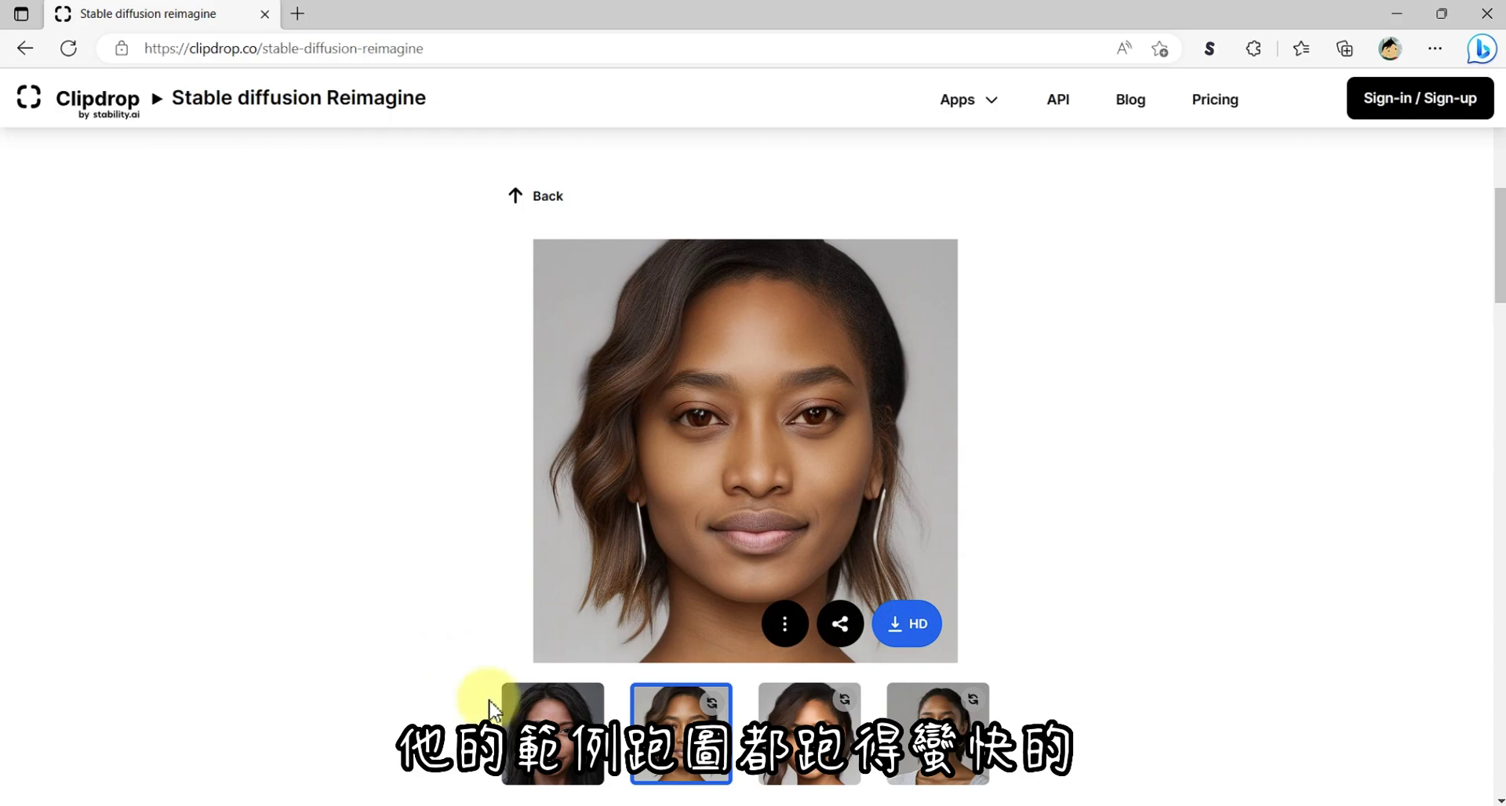
left_click(808, 745)
left_click(921, 749)
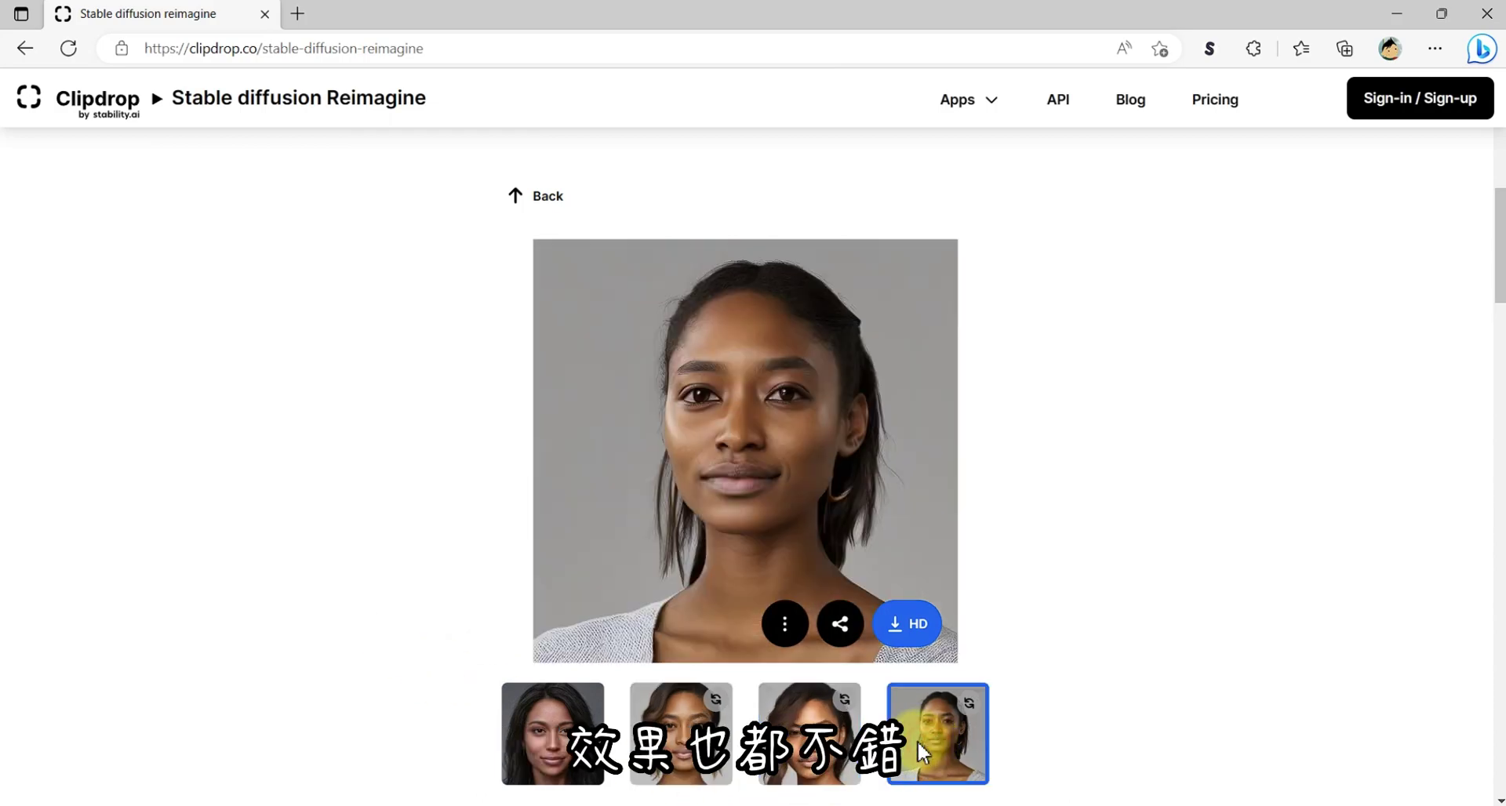
left_click(560, 747)
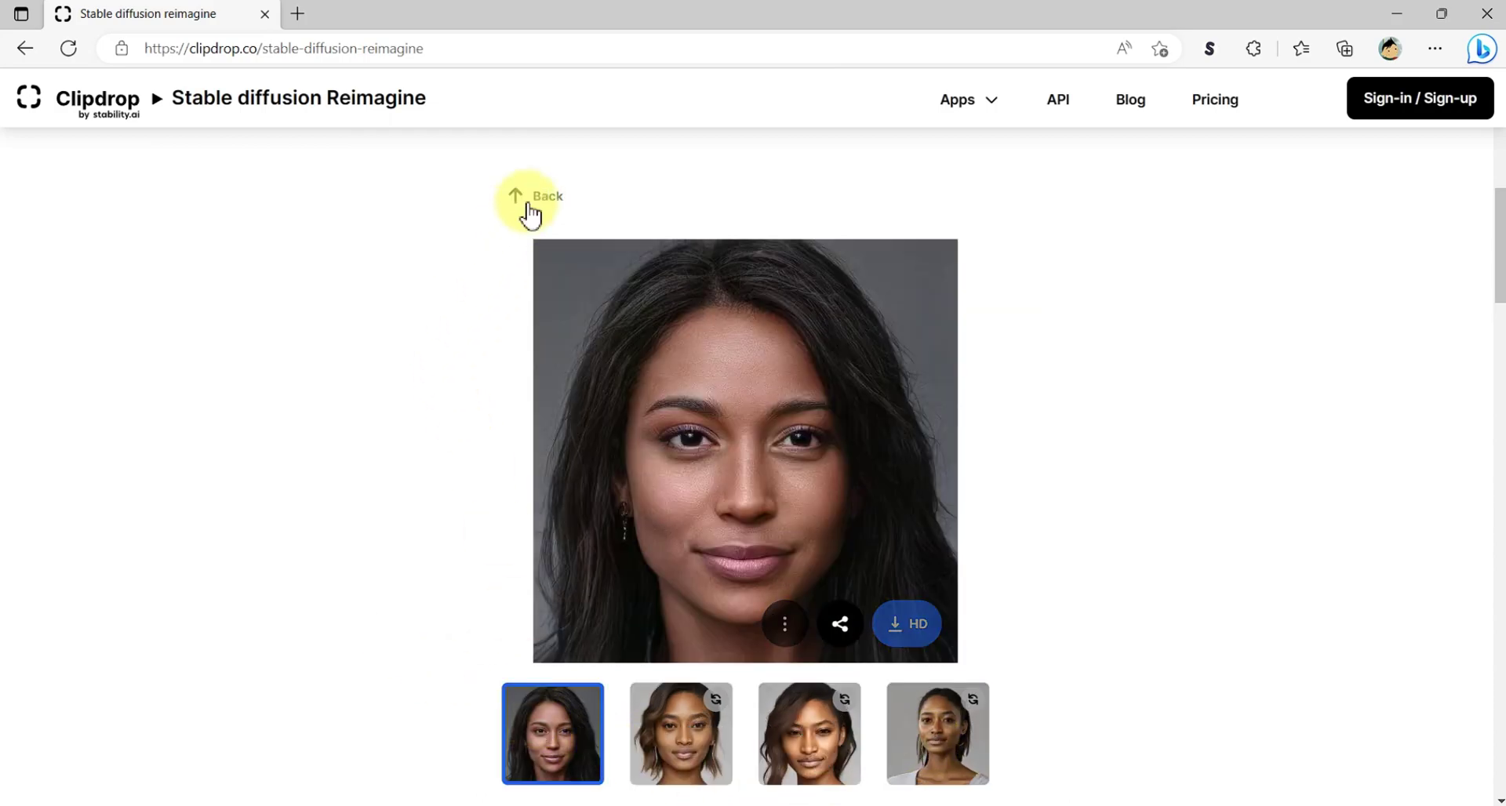
left_click(527, 206)
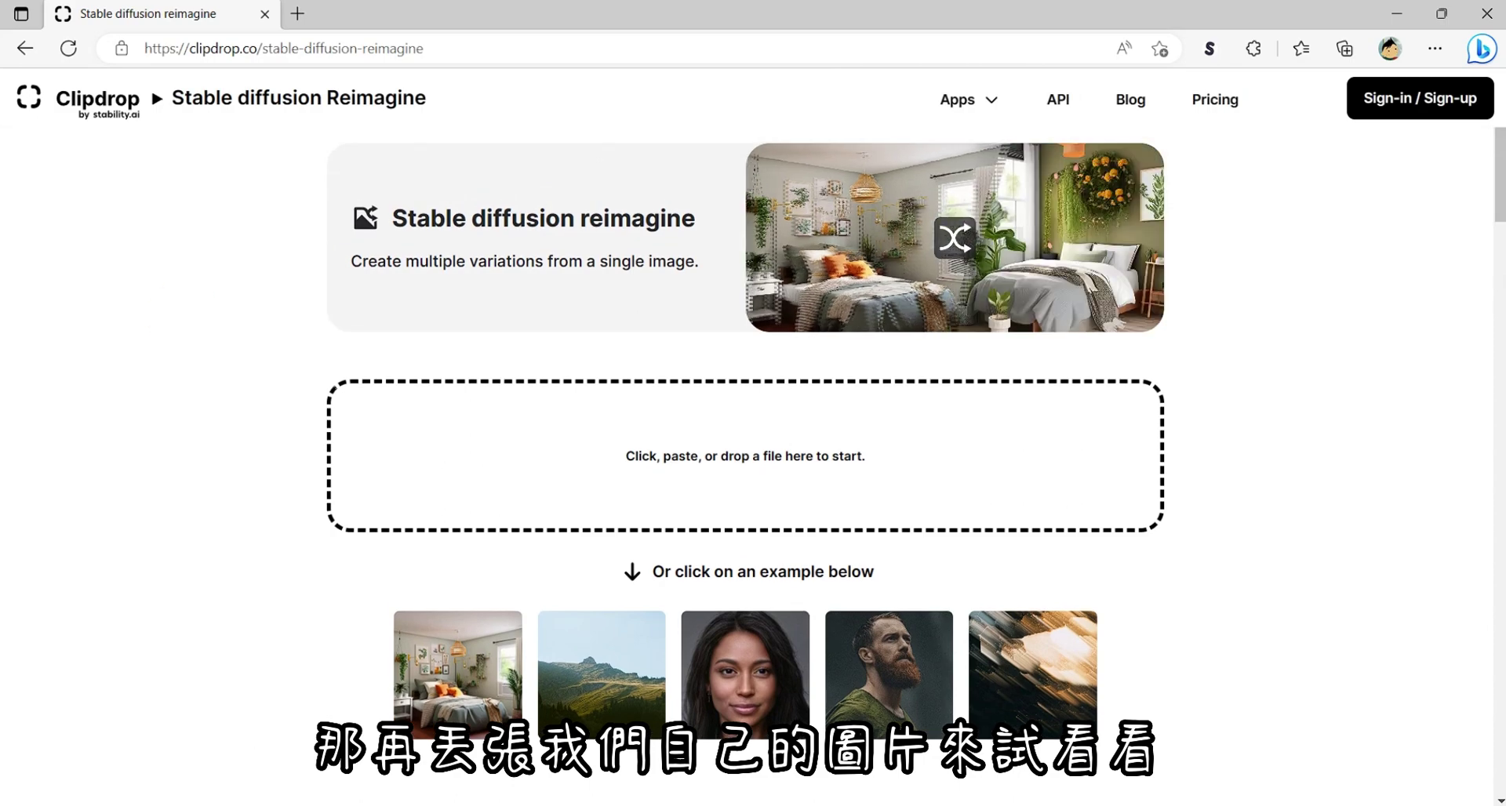
Upload your own light-blue T-shirt portrait, browse its four variations, then close them.
mouse_move(169, 503)
left_mouse_down()
mouse_move(639, 553)
mouse_move(745, 509)
left_mouse_up()
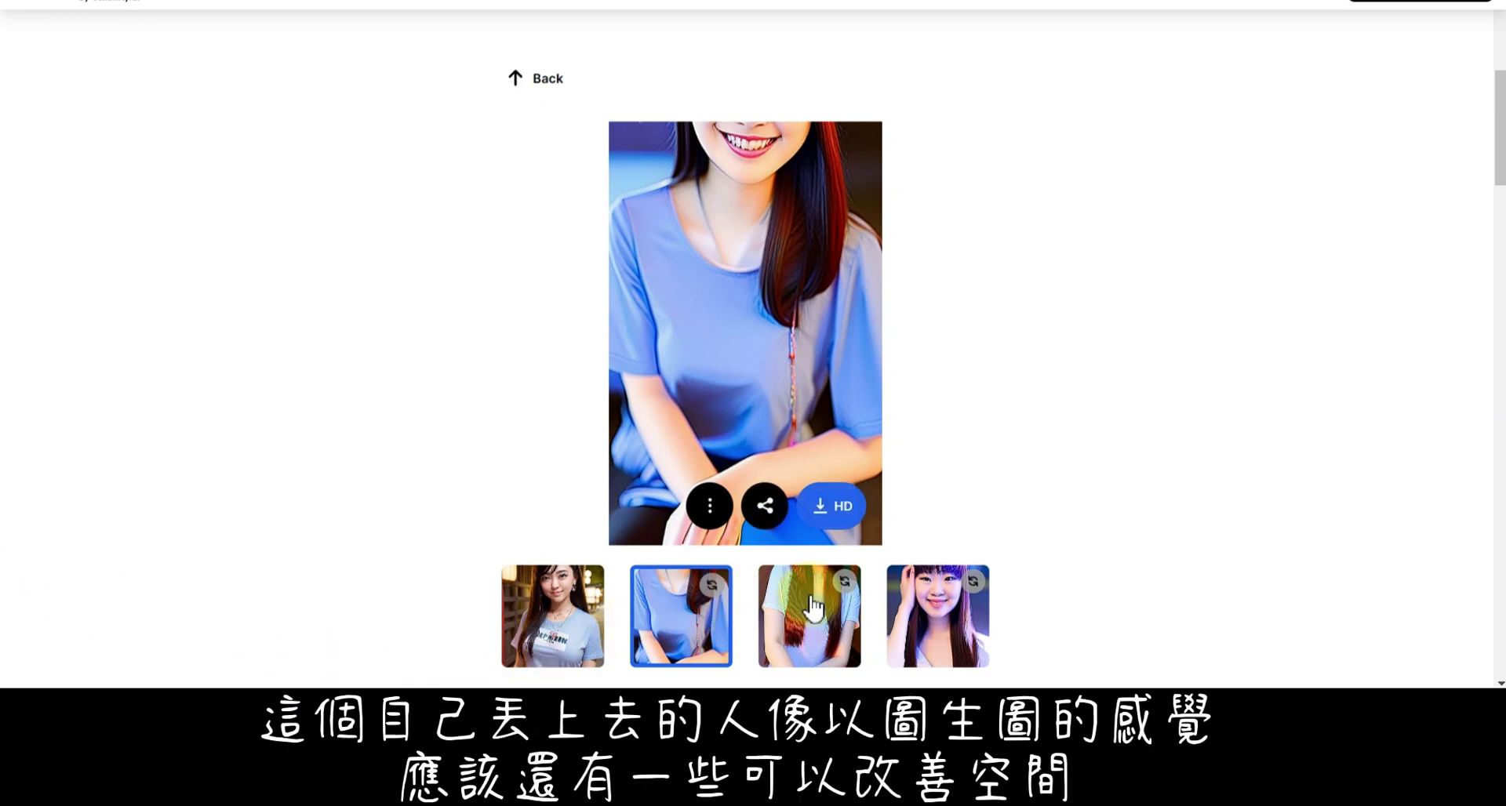
left_click(813, 605)
left_click(899, 623)
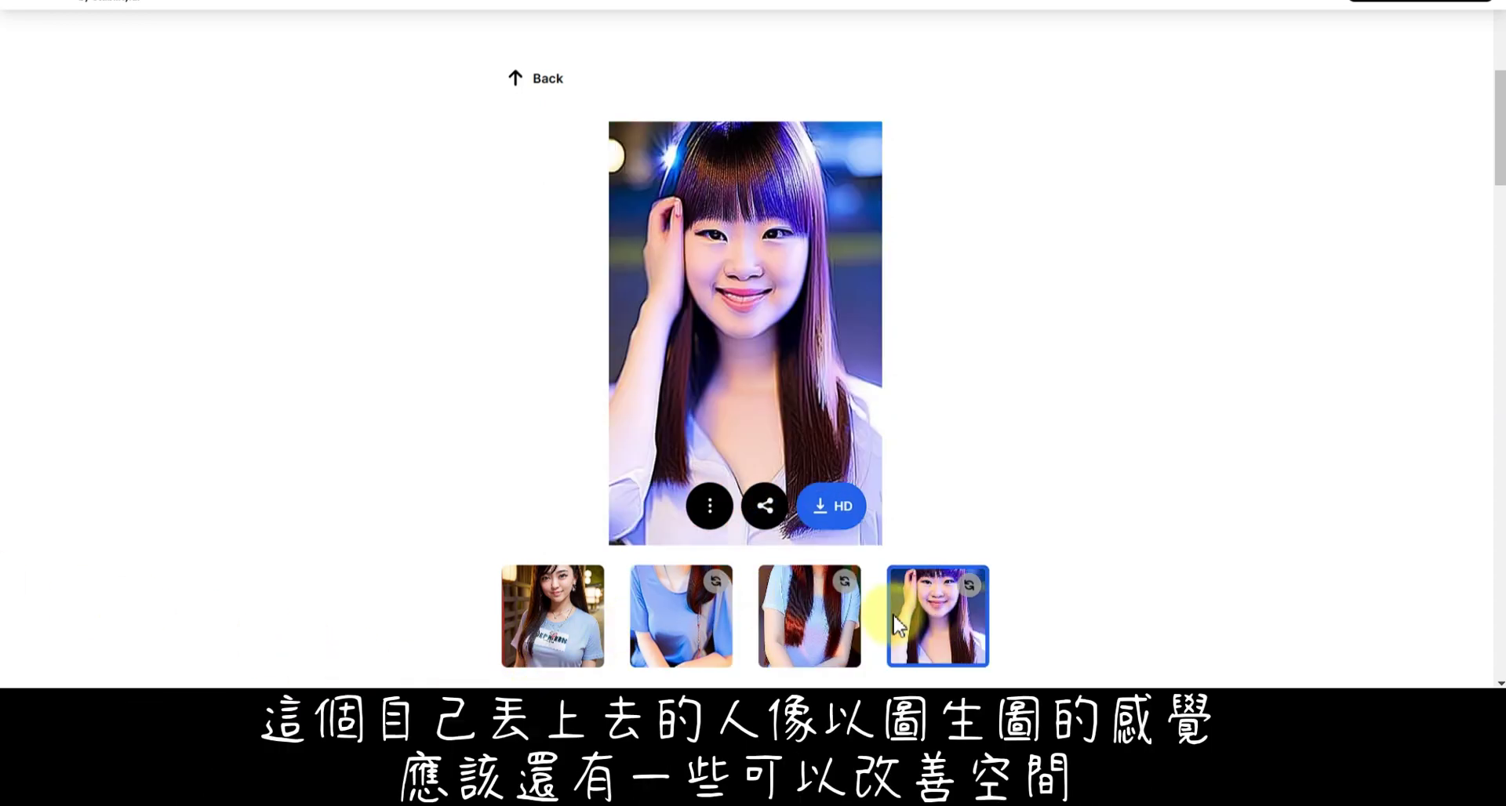
left_click(543, 628)
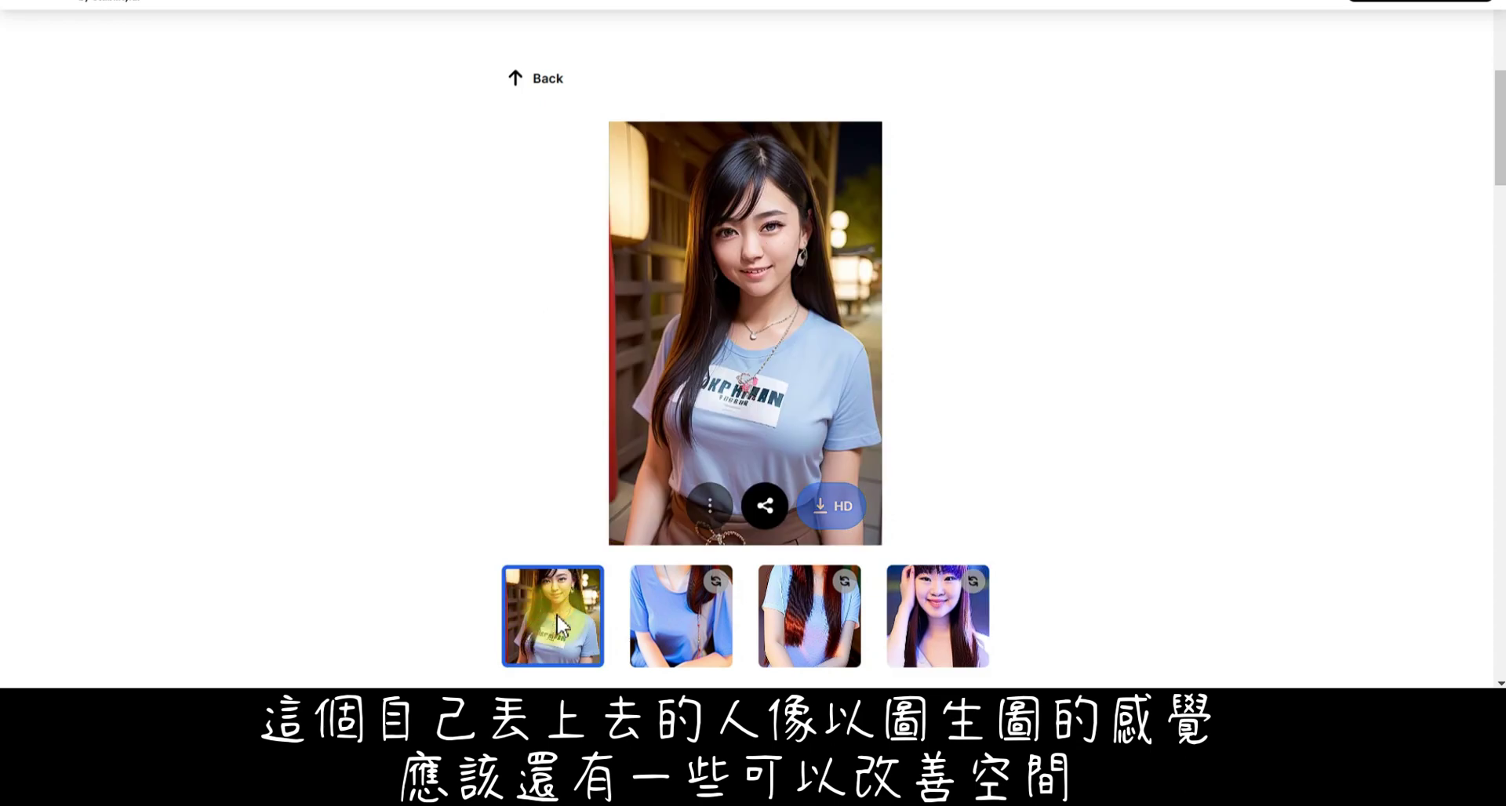
left_click(946, 620)
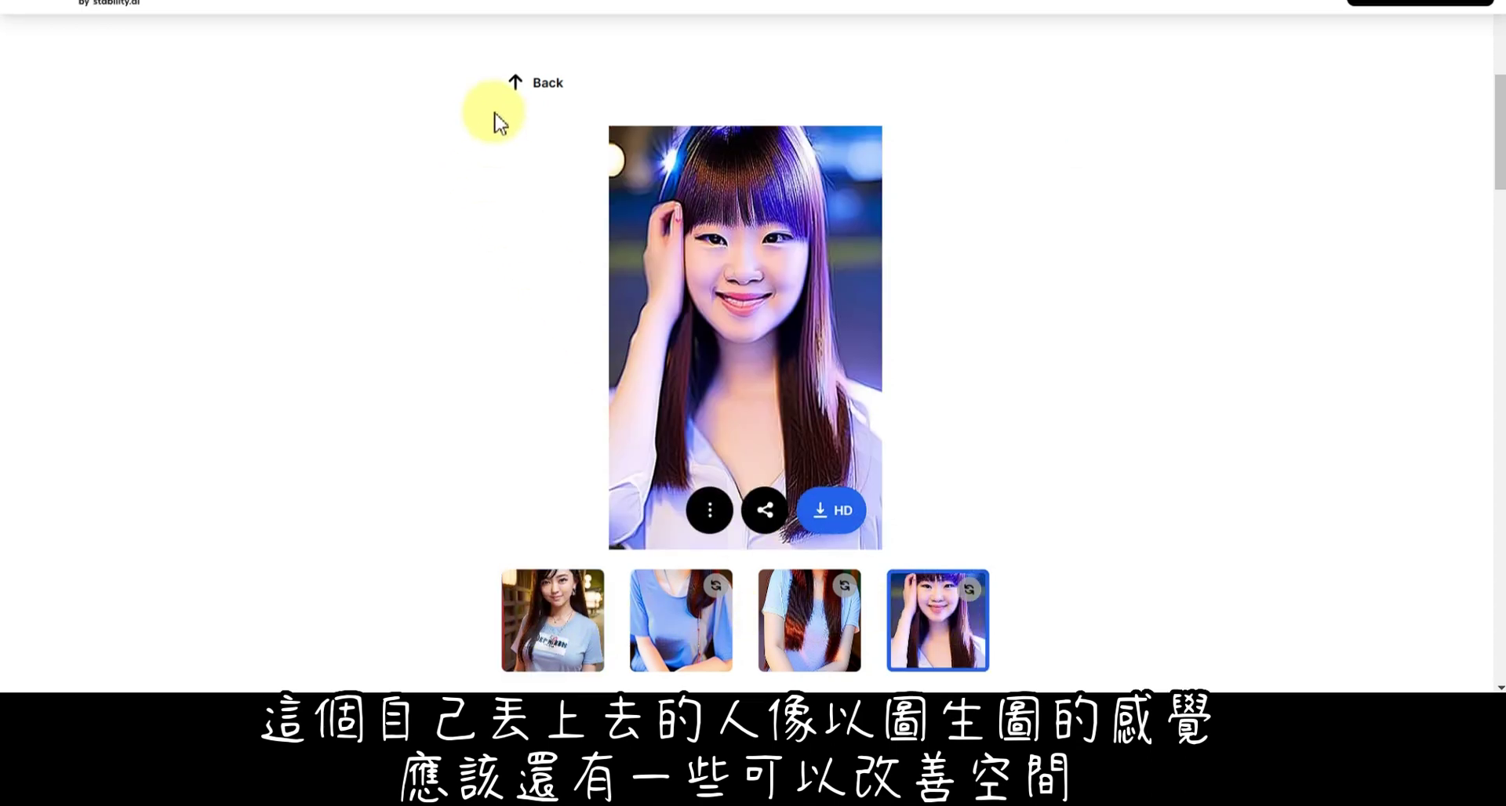
left_click(517, 78)
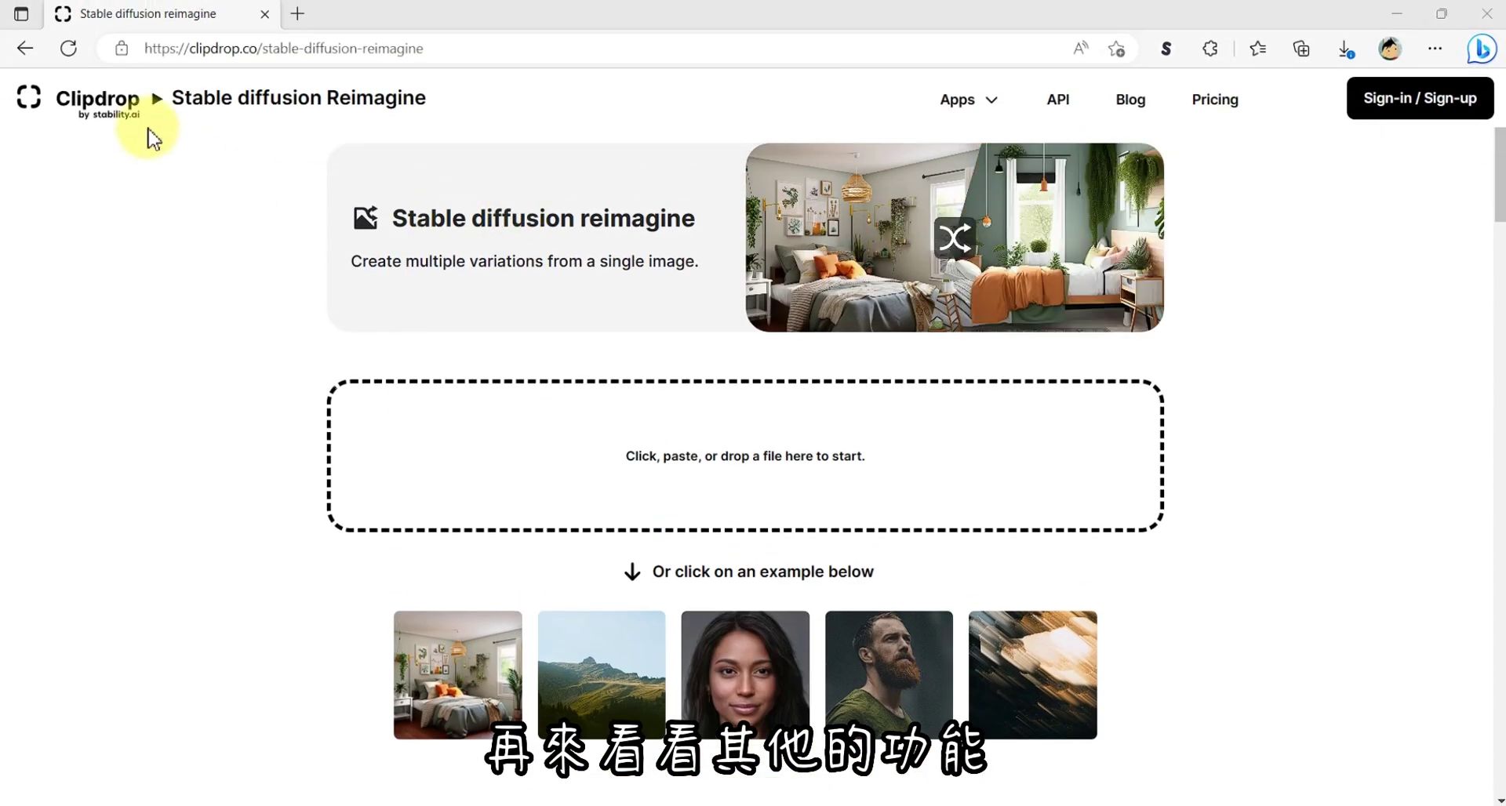
Return to the Clipdrop home page and open the Cleanup tool.
left_click(100, 100)
scroll(755, 418, "down", 10)
scroll(755, 417, "down", 1)
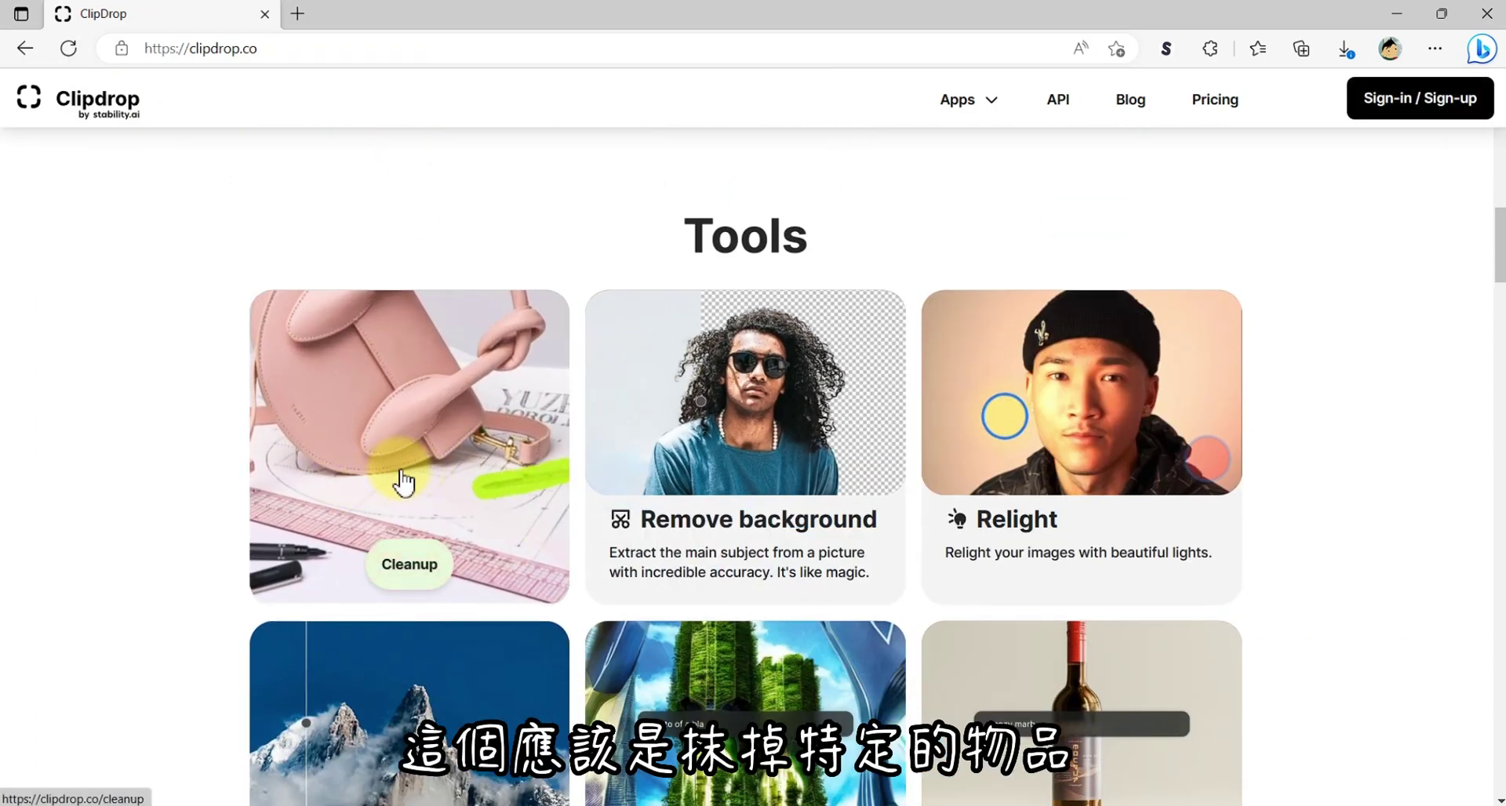
left_click(404, 480)
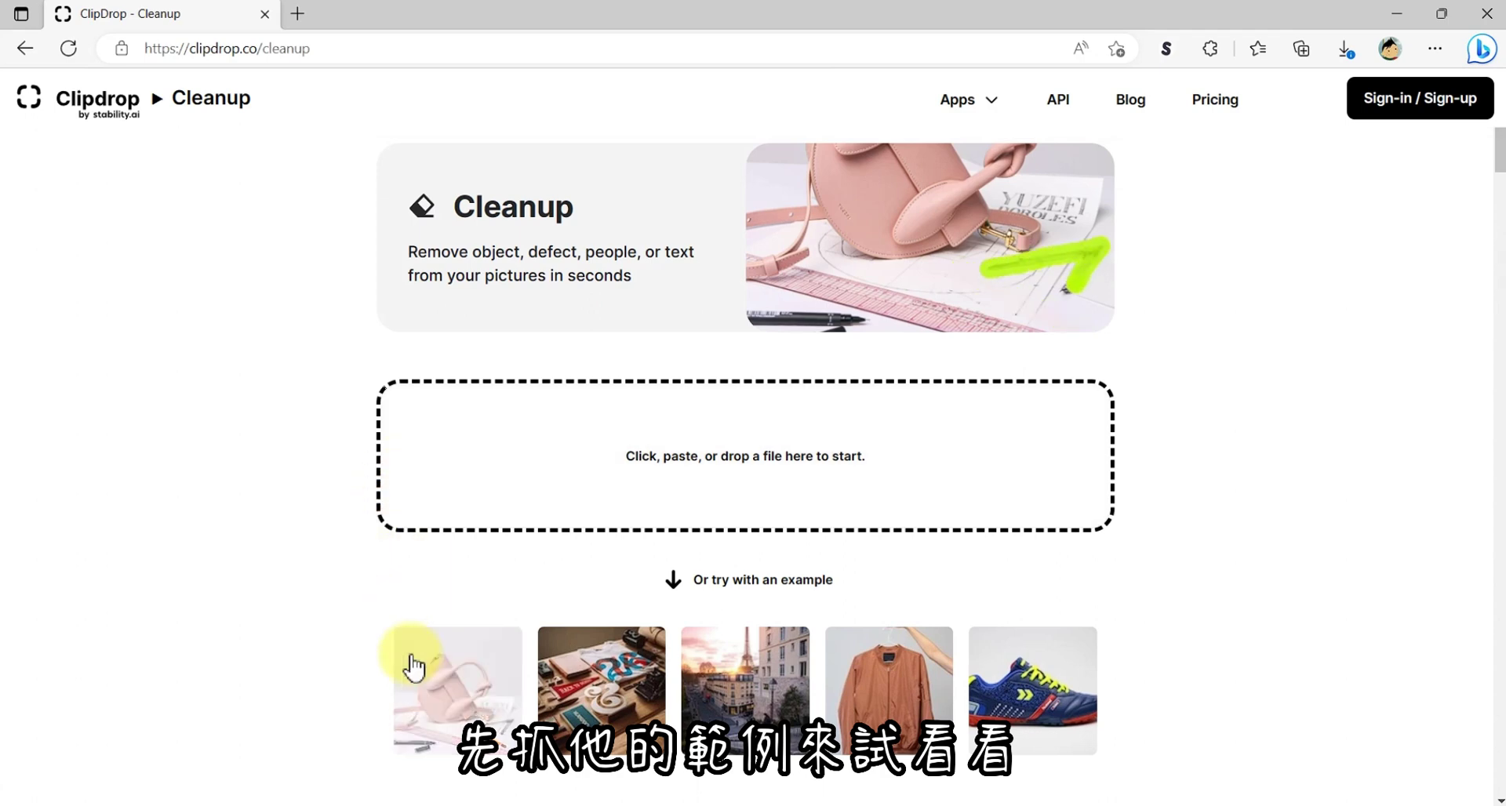
Erase the chevron logo from the sneaker example, then zoom in to check the result.
left_click(1020, 704)
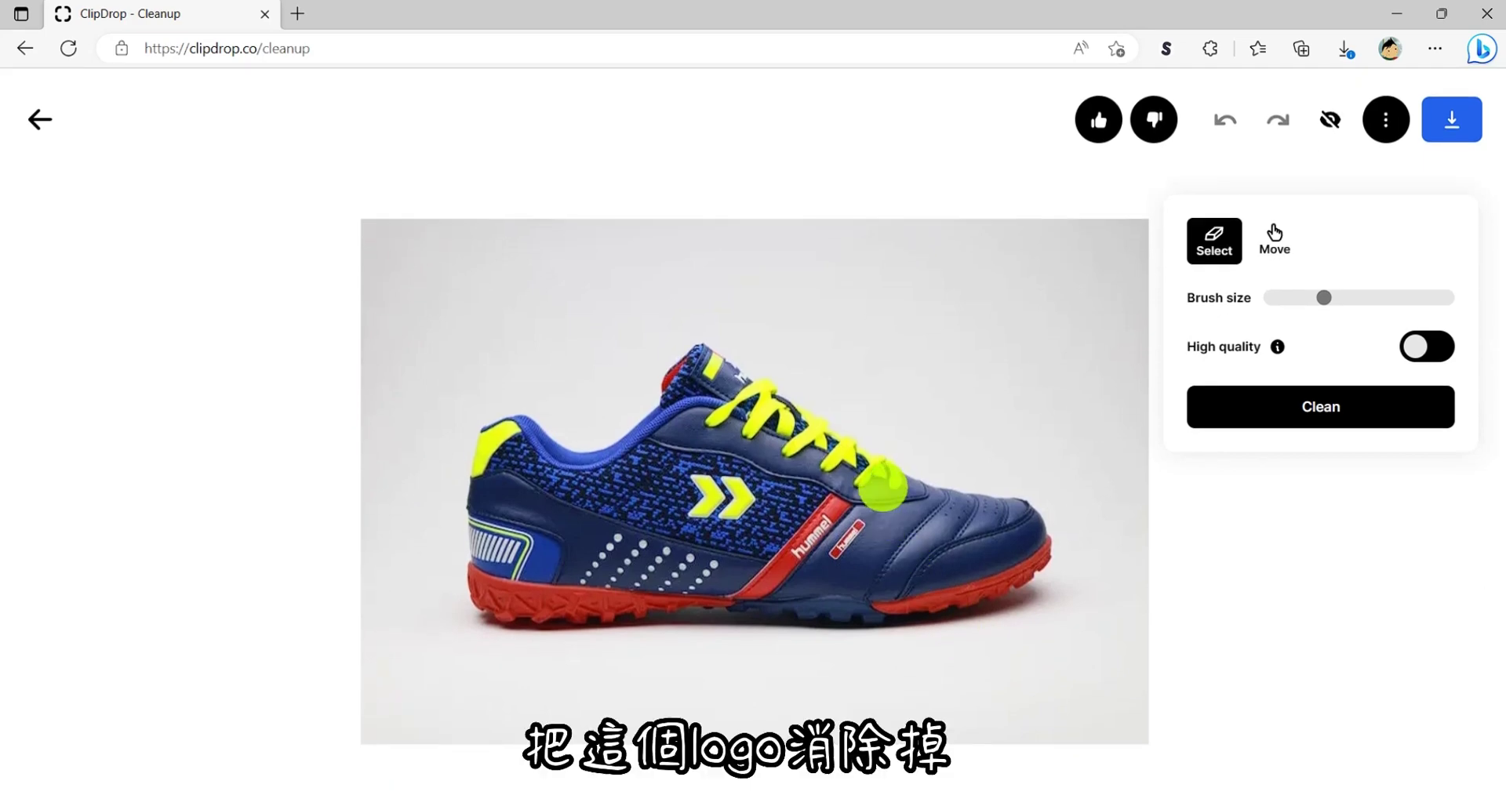
left_click_drag(720, 495, 728, 500)
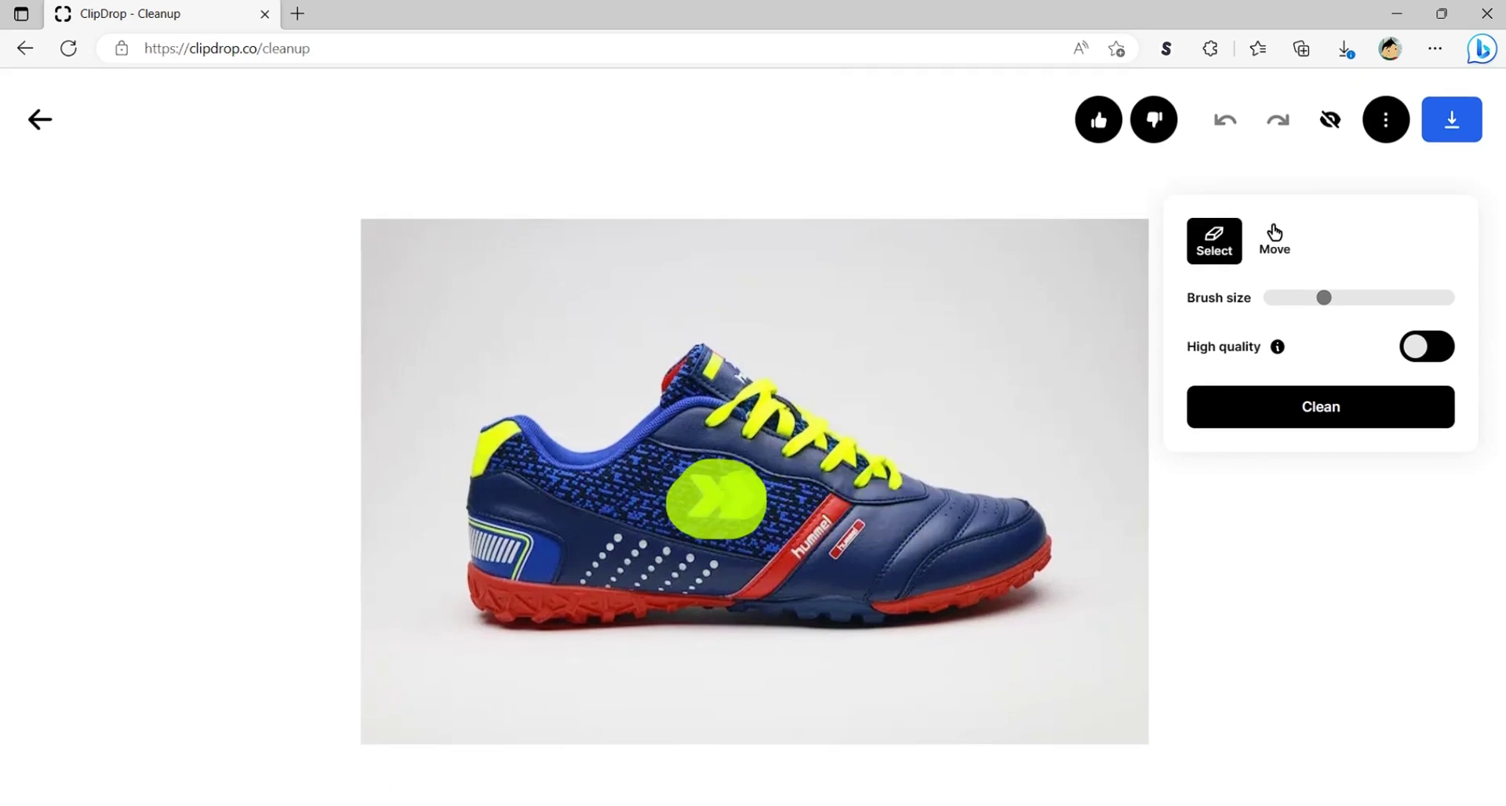
left_click(1286, 423)
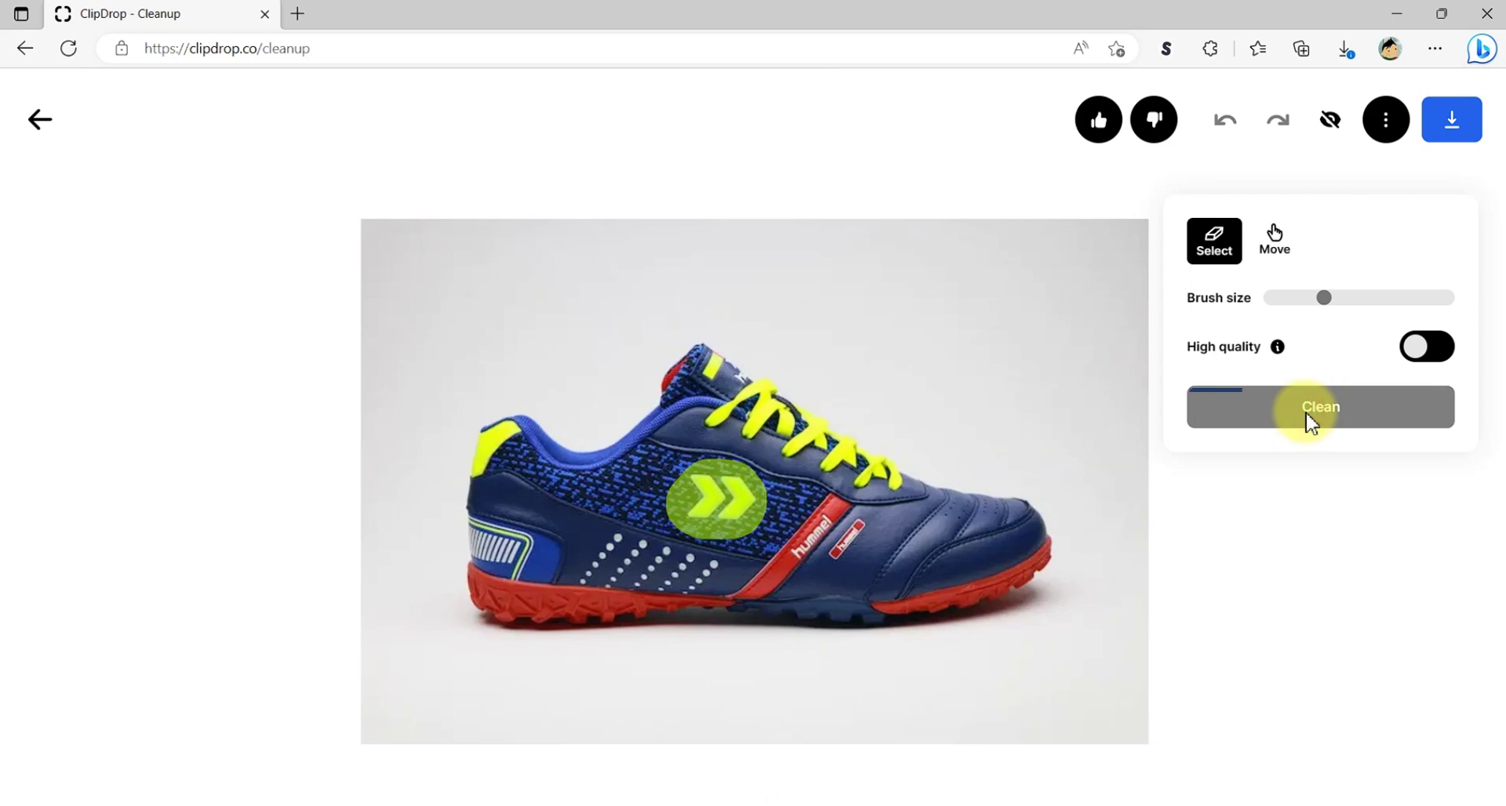
left_click(1274, 239)
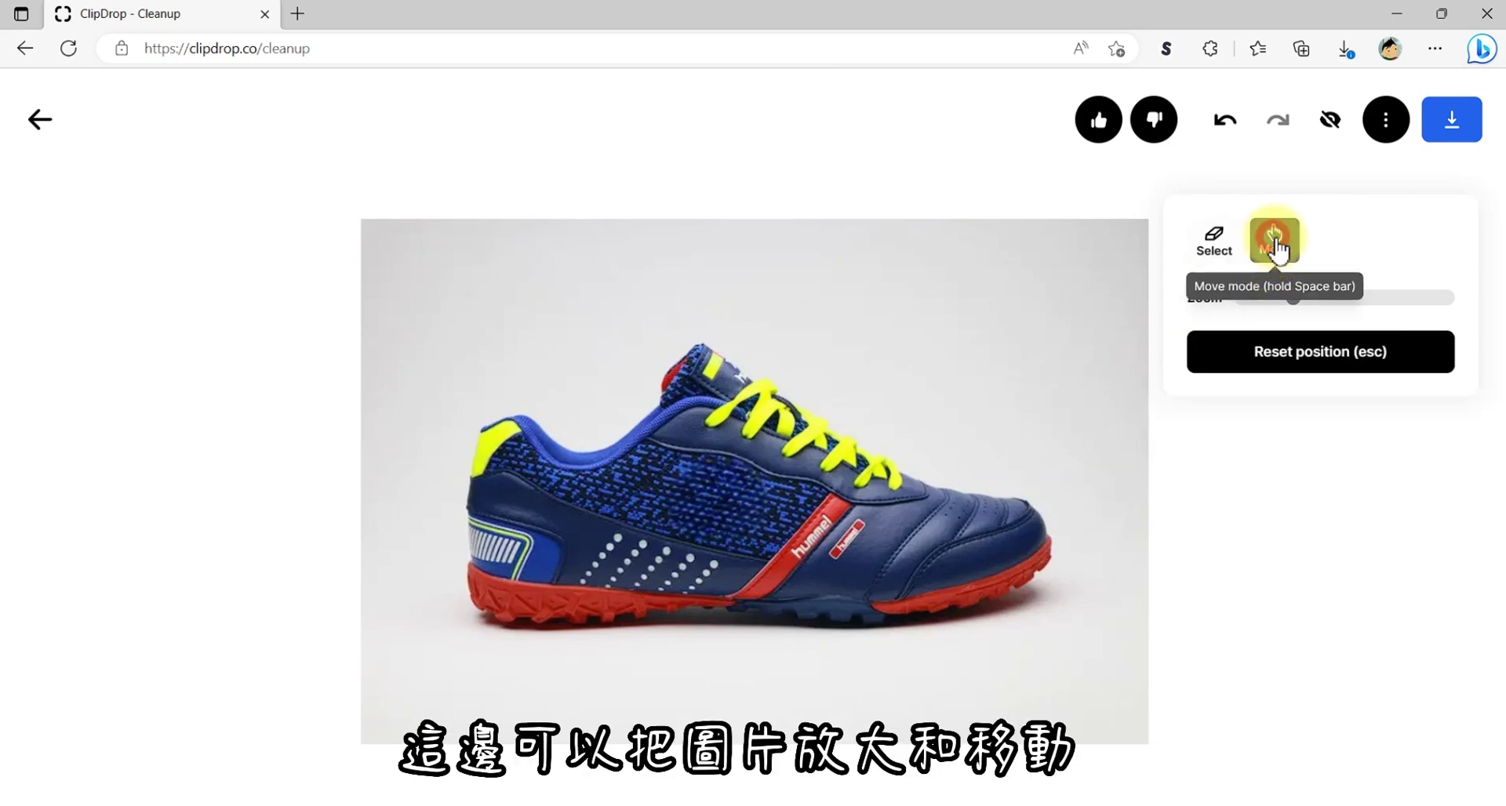
left_click_drag(1294, 300, 1466, 296)
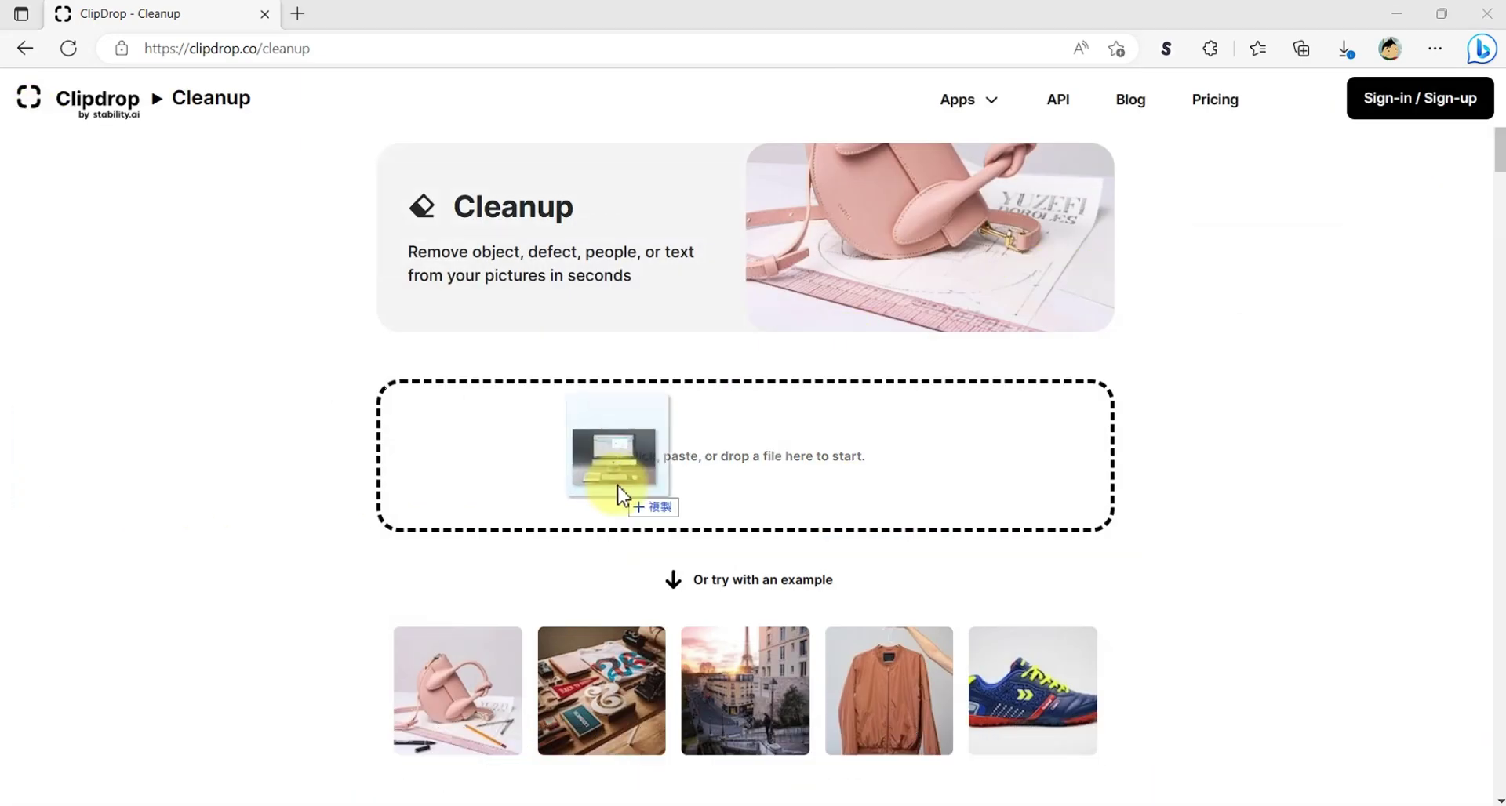
Upload the iMac desk photo downscaled to 2048 × 1360 and erase the mouse beside the keyboard.
left_click_drag(66, 468, 759, 491)
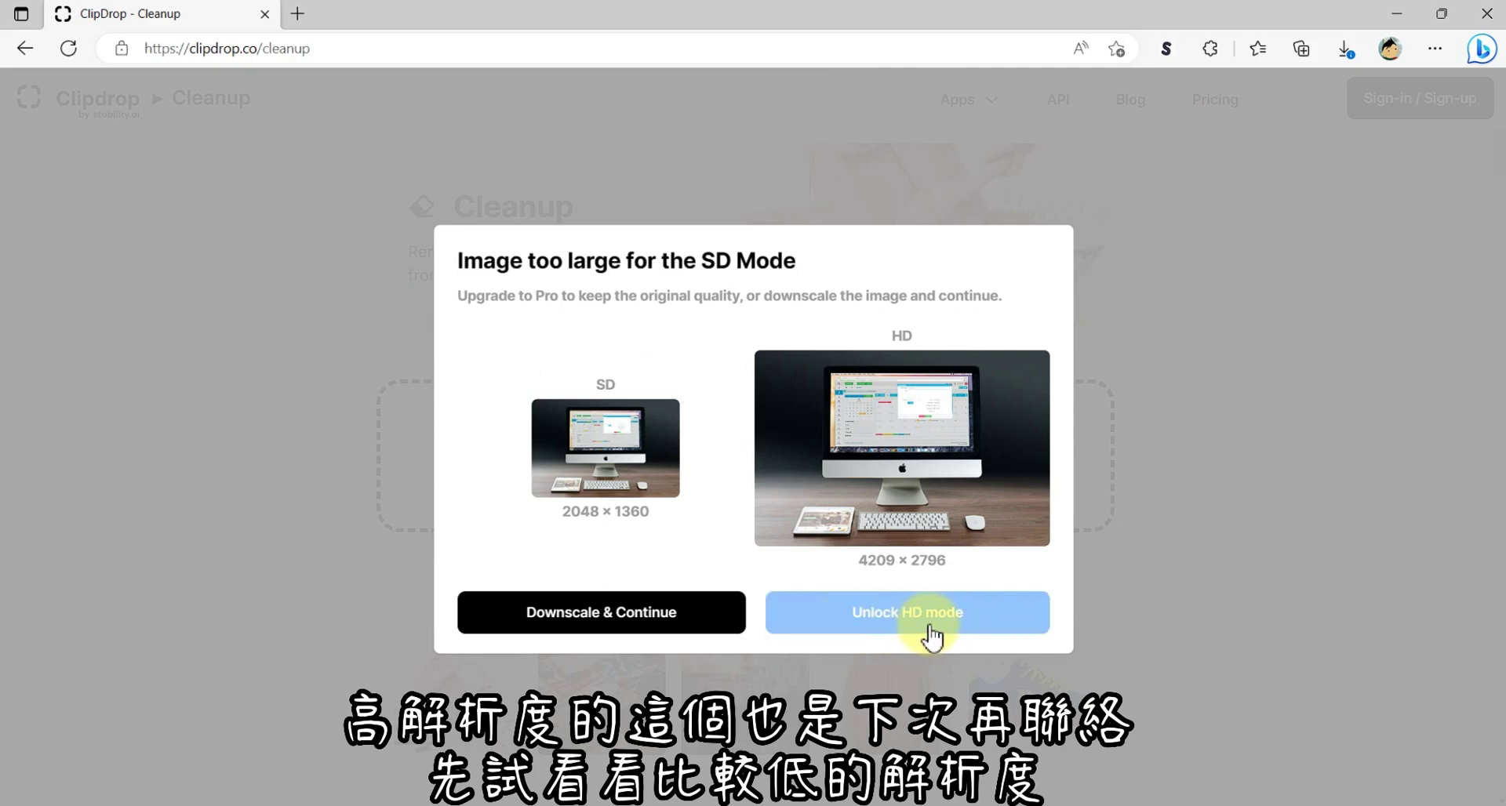
left_click(610, 624)
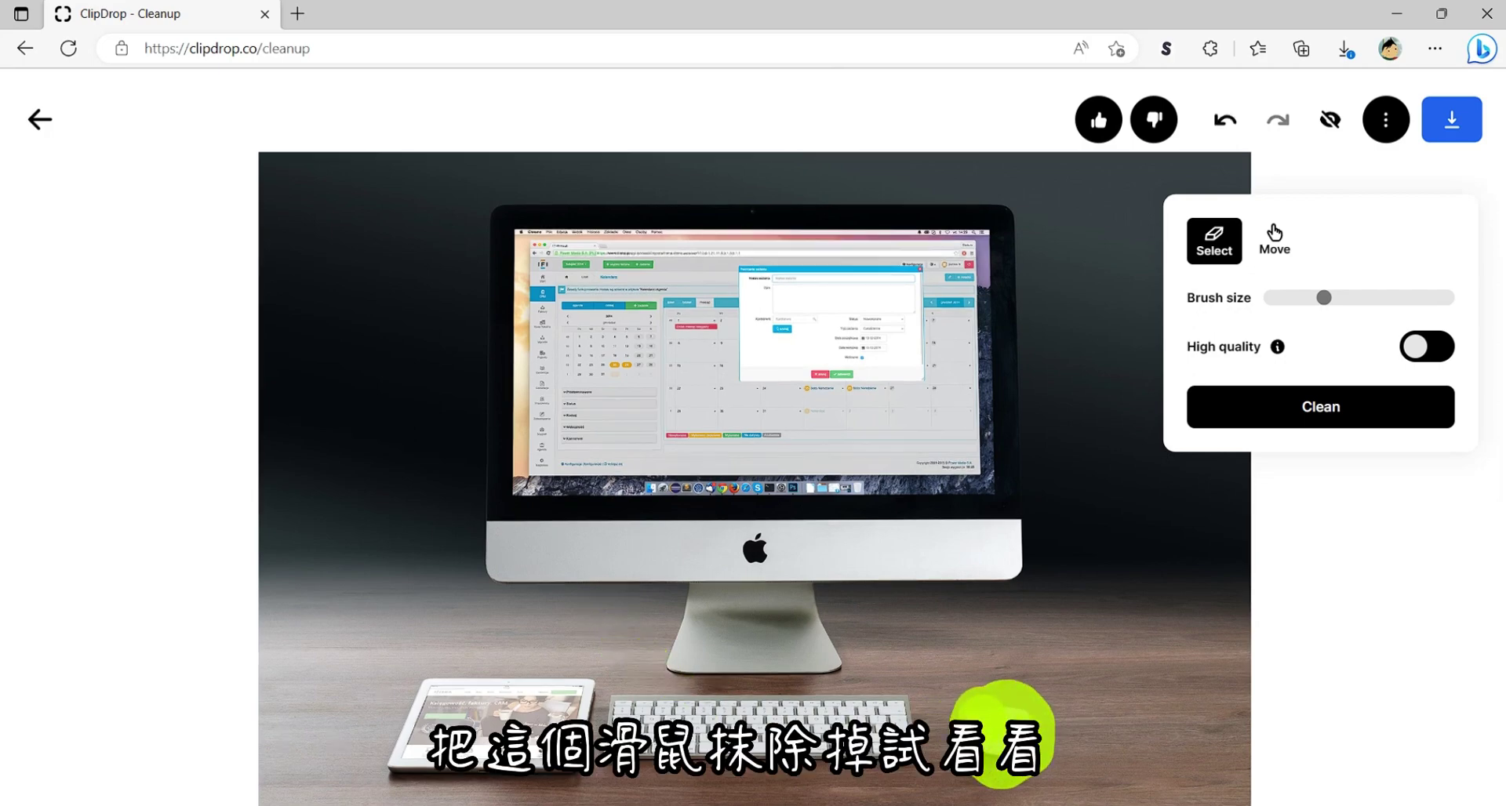
left_click(1002, 733)
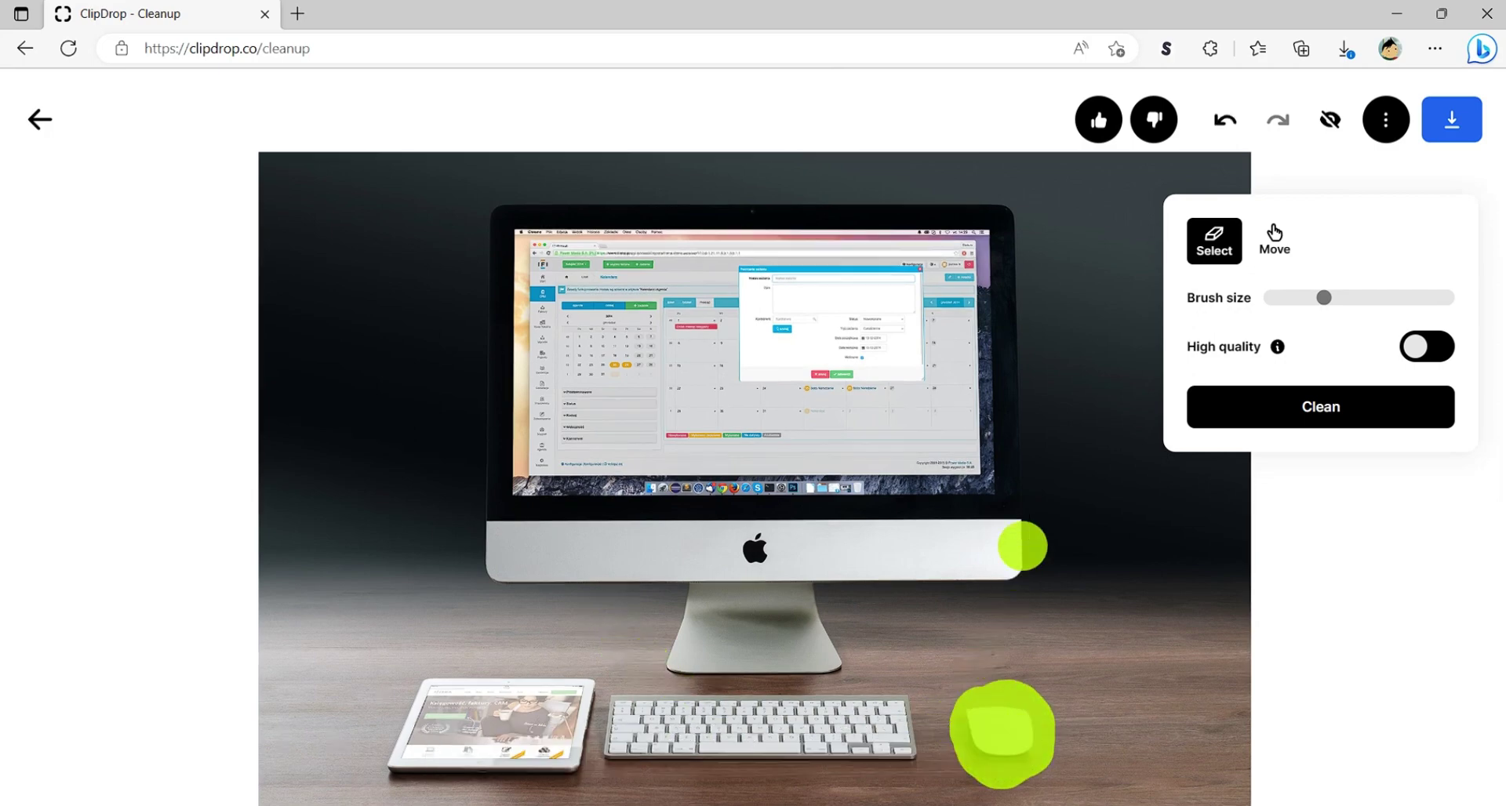
left_click(1301, 408)
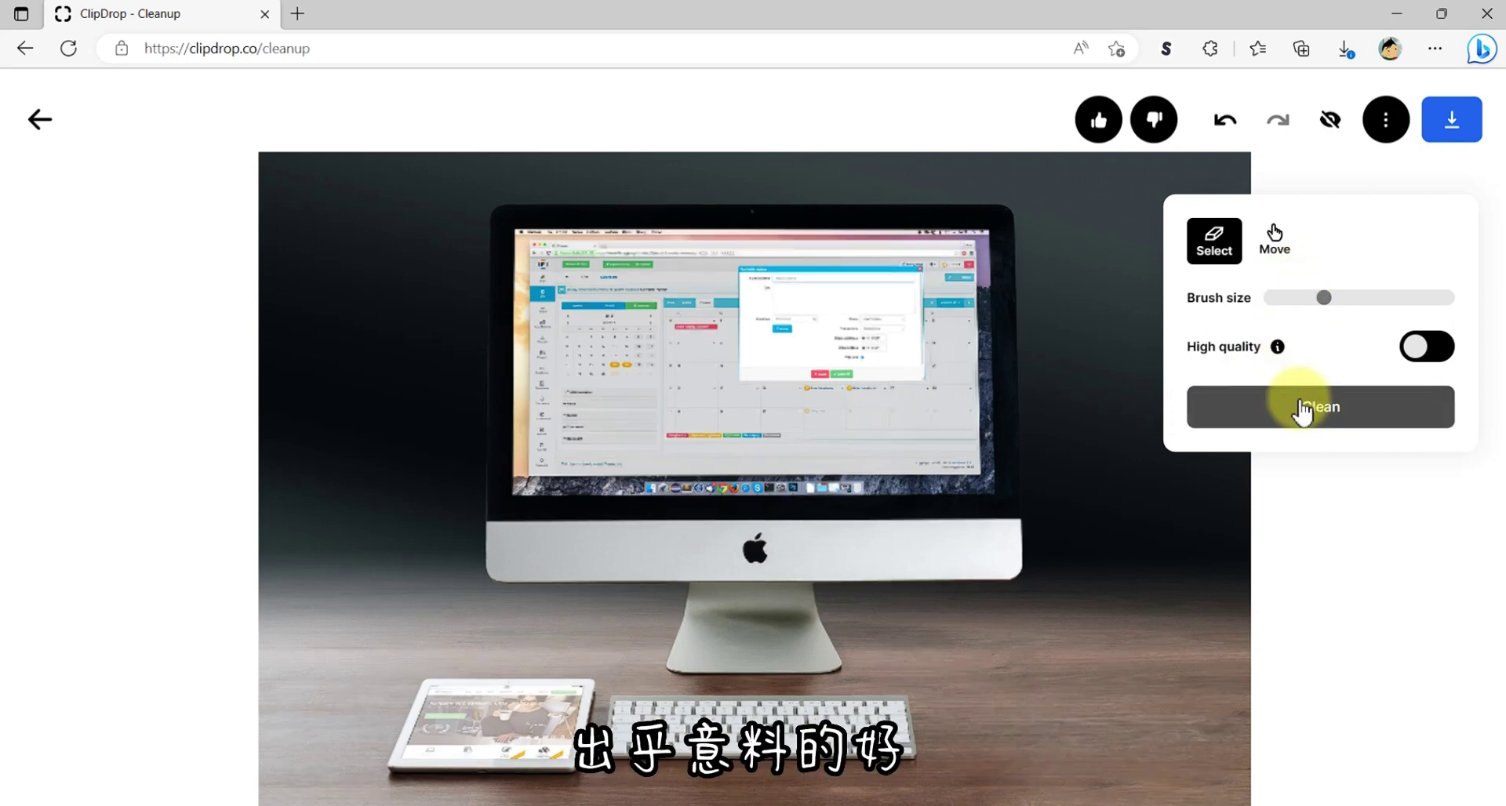
Zoom in on the desk, paint over the whole keyboard, and clean it away.
left_click(1274, 235)
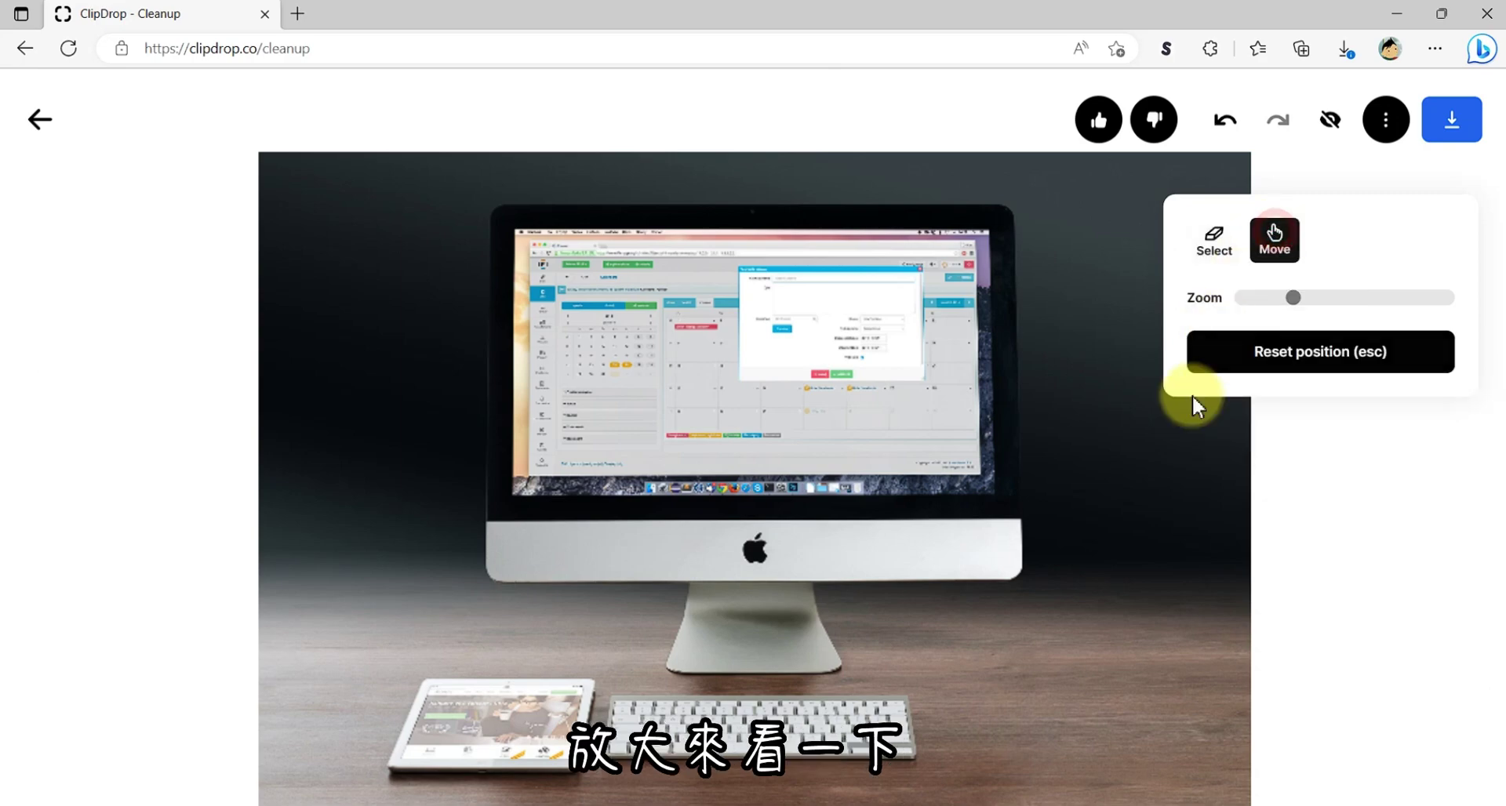
left_click_drag(1292, 297, 1374, 298)
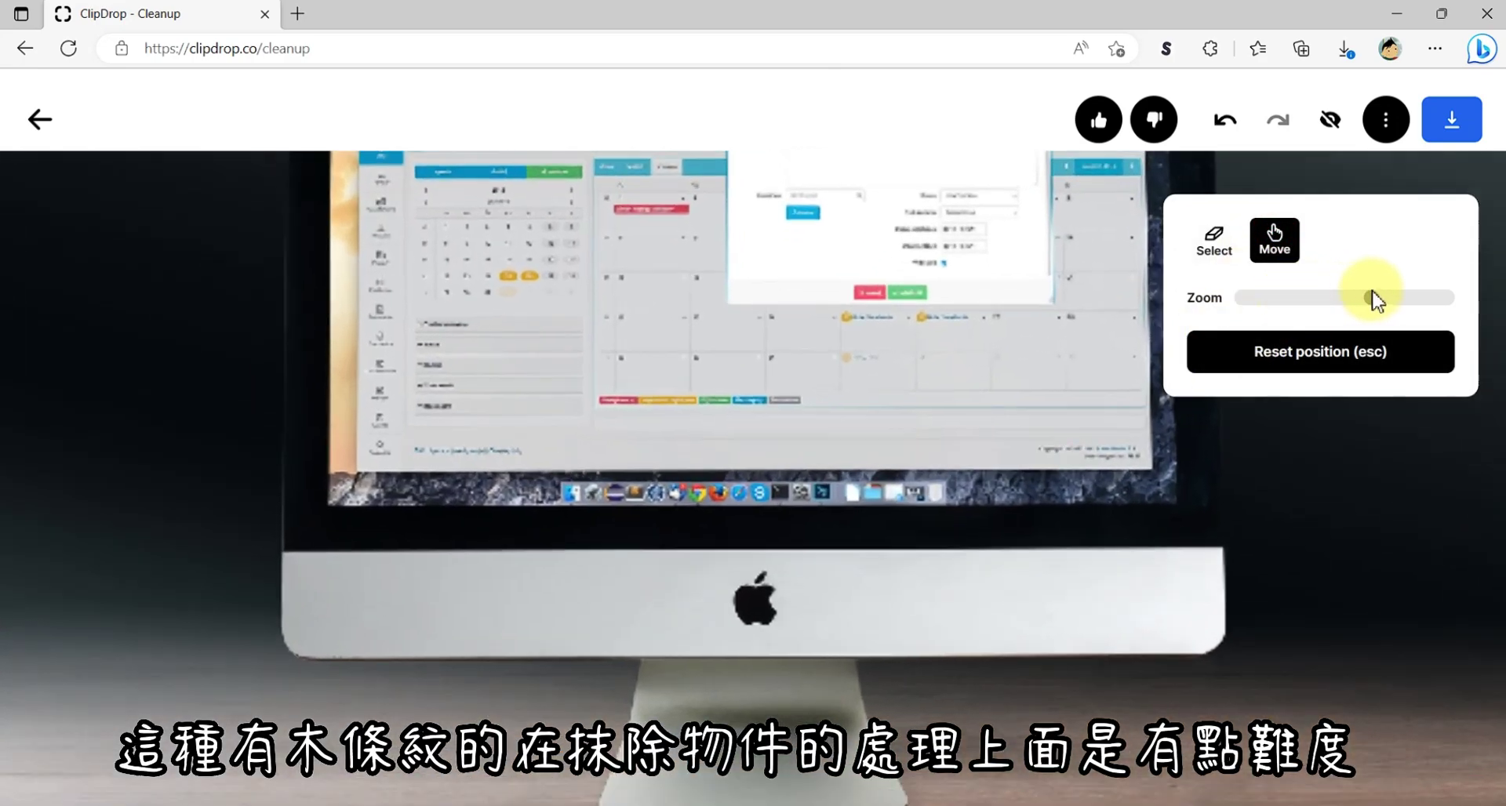
left_click_drag(1154, 721, 814, 392)
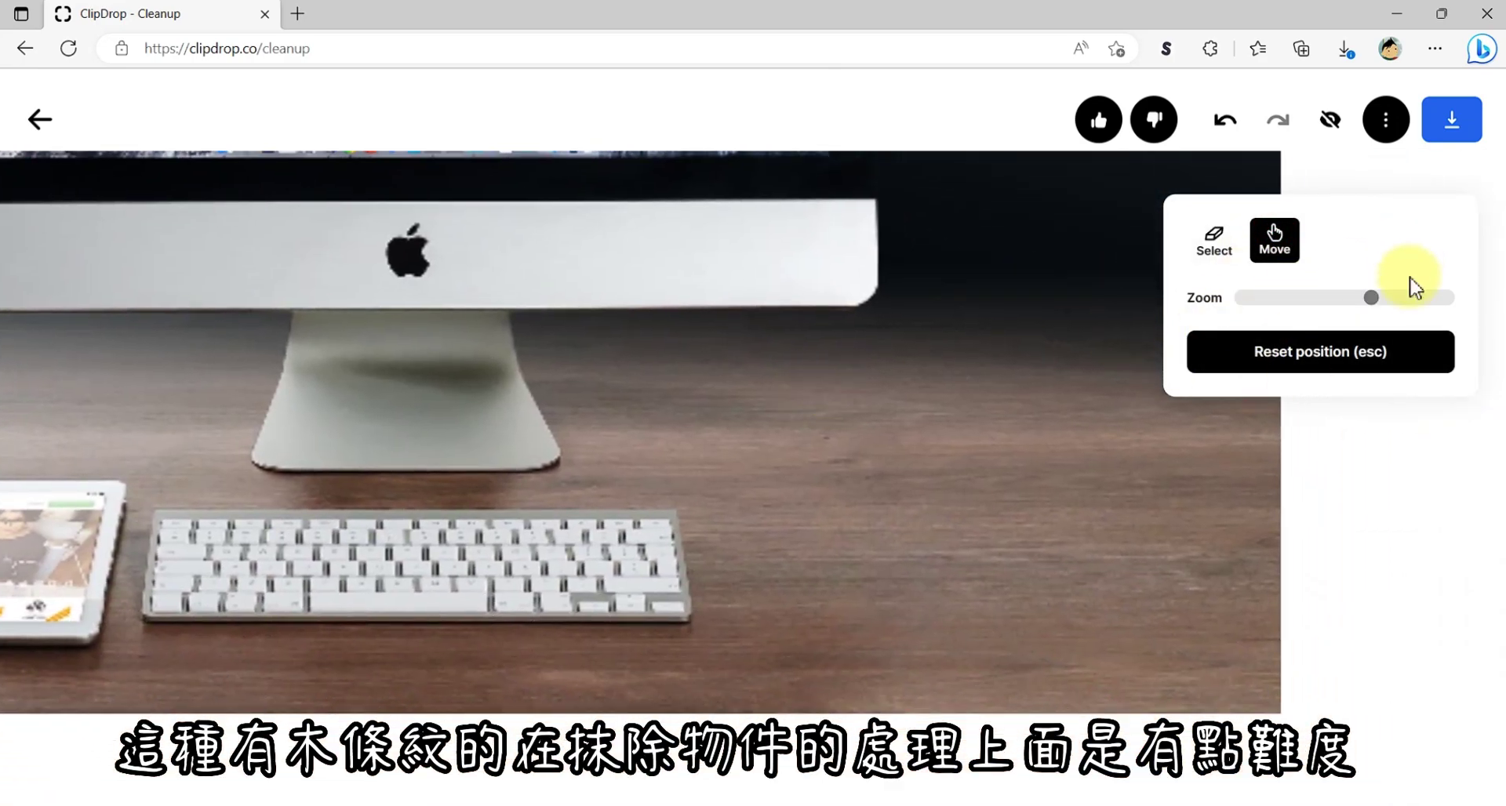
left_click_drag(1371, 300, 1435, 298)
mouse_move(1127, 622)
left_mouse_down()
mouse_move(1013, 520)
mouse_move(1152, 513)
left_mouse_up()
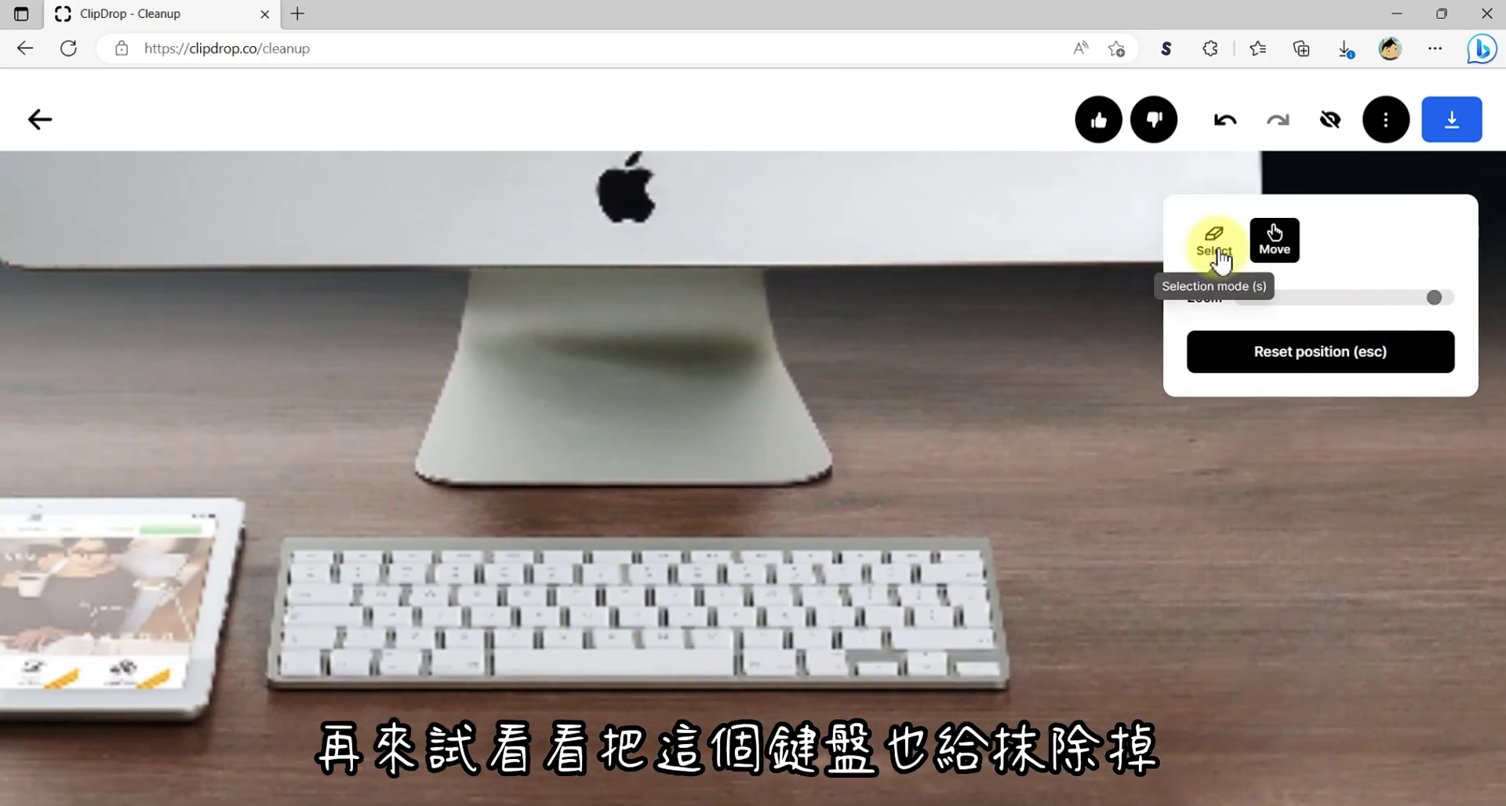
left_click(1220, 258)
left_click_drag(353, 549, 427, 627)
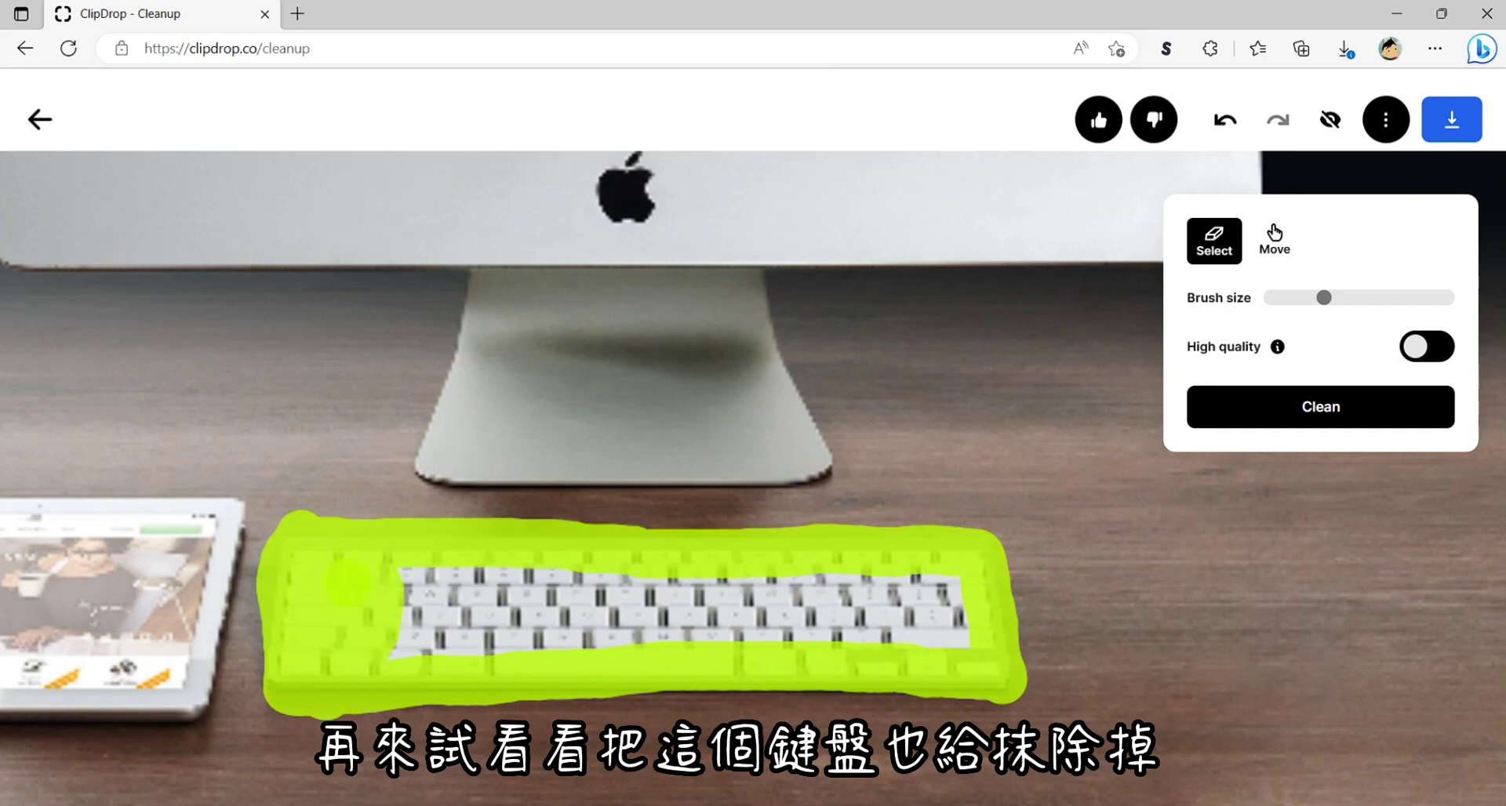
left_click(1286, 413)
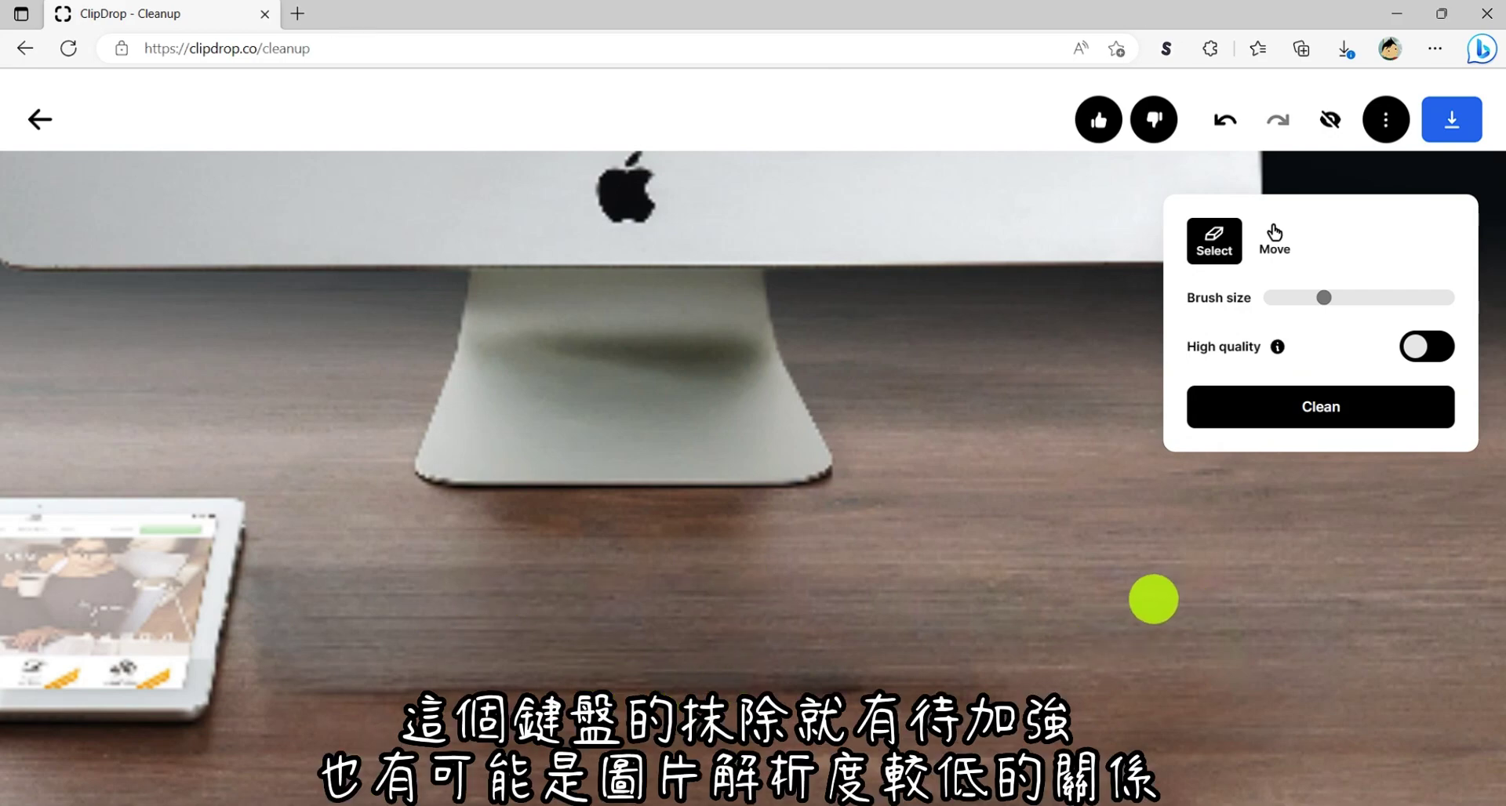
Try enabling High quality processing, then dismiss the Pro sign-up prompt that appears.
left_click(1441, 360)
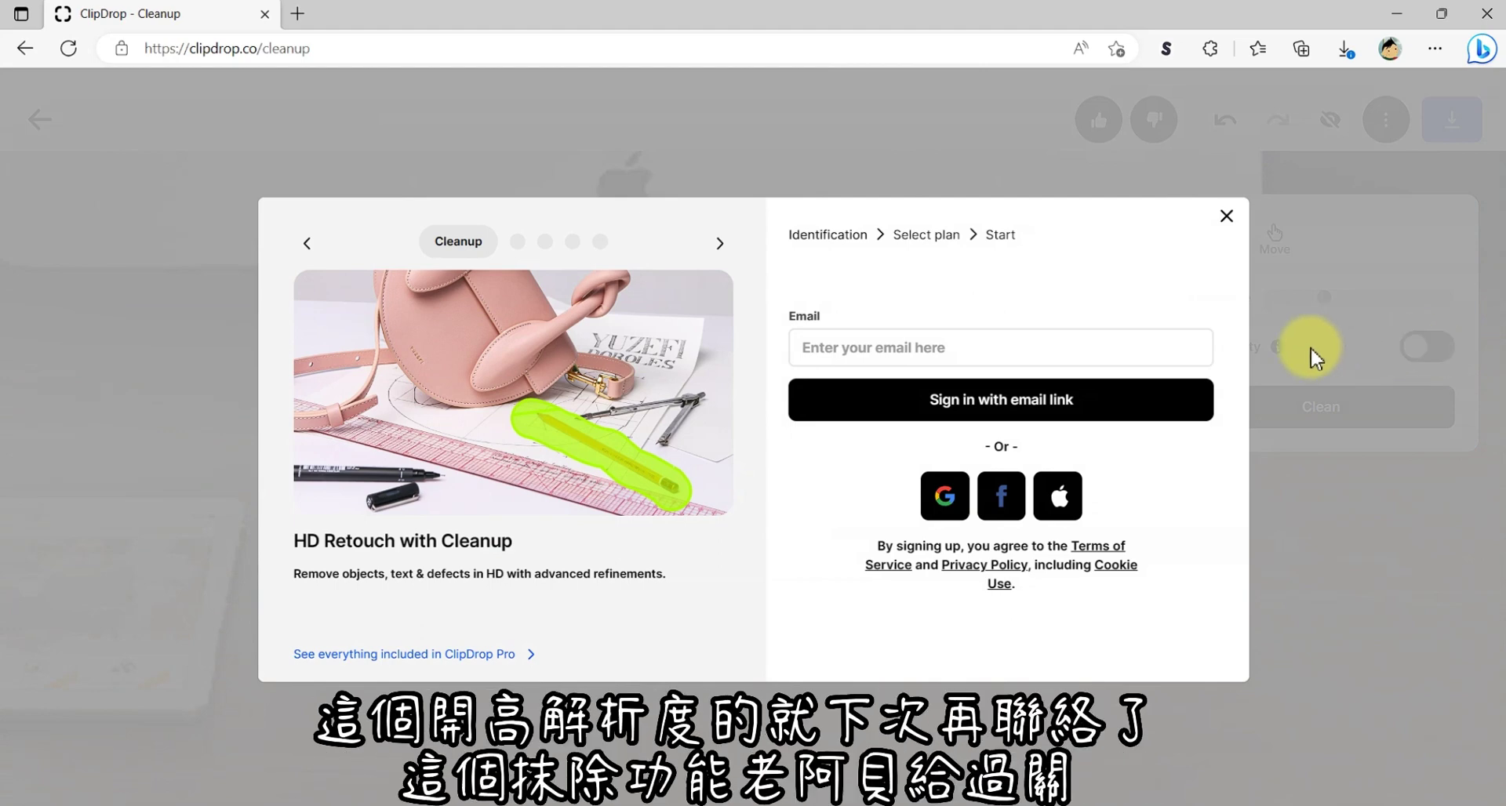
left_click(1229, 213)
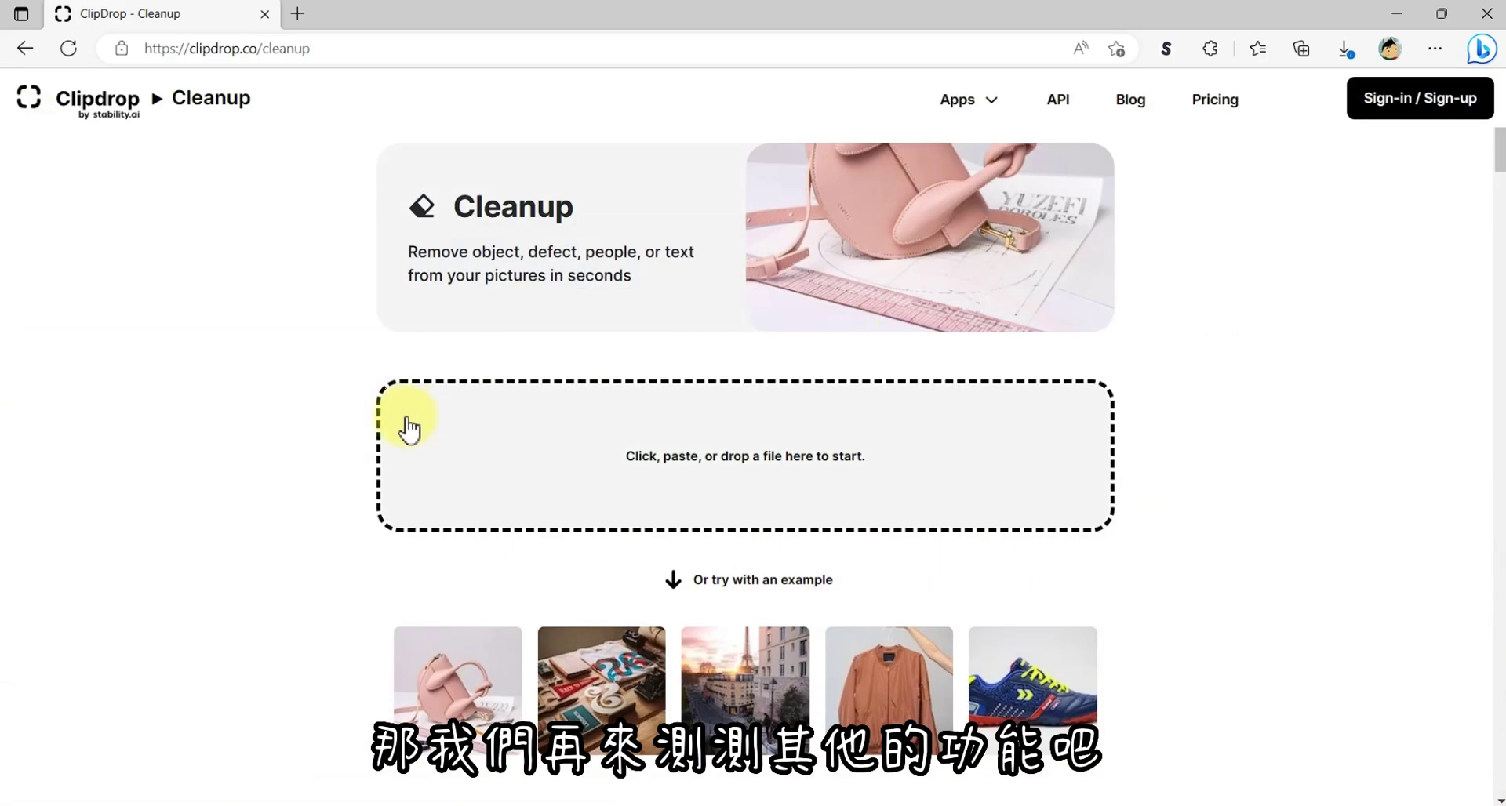
From the home page, run Remove background on the curly-haired woman example, then close the result.
left_click(74, 110)
scroll(665, 605, "down", 10)
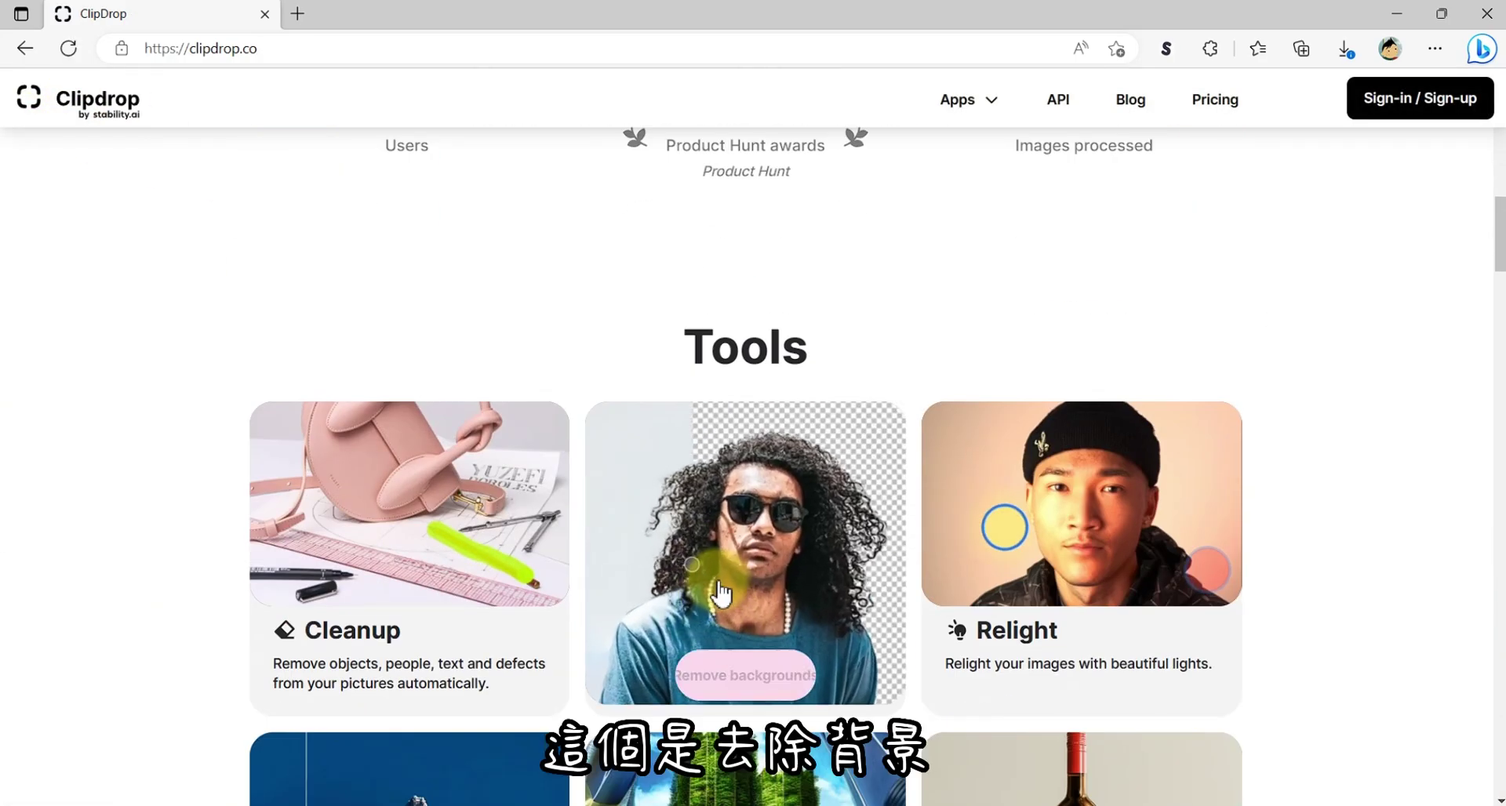
left_click(718, 596)
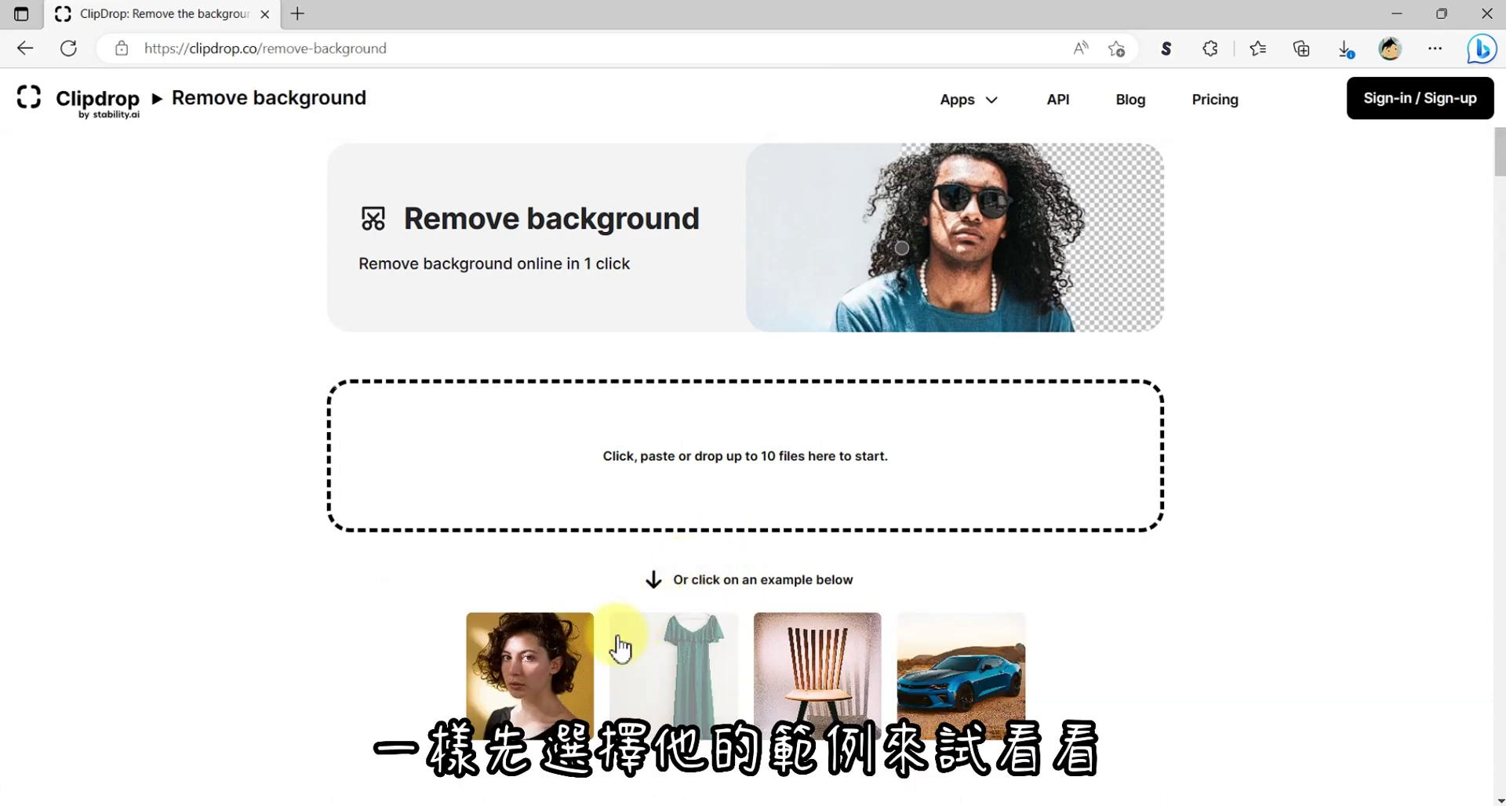
left_click(518, 682)
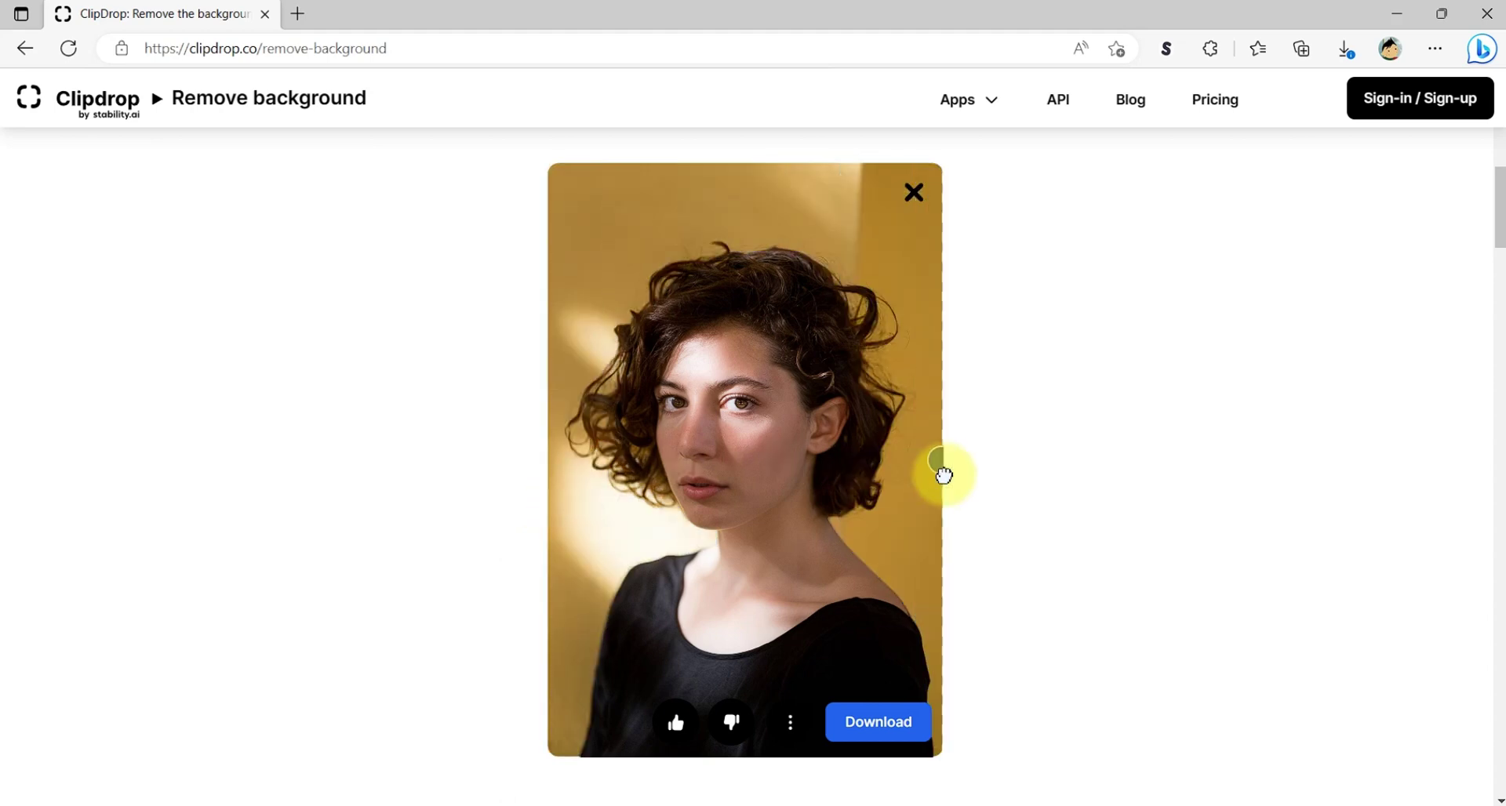
left_click(914, 192)
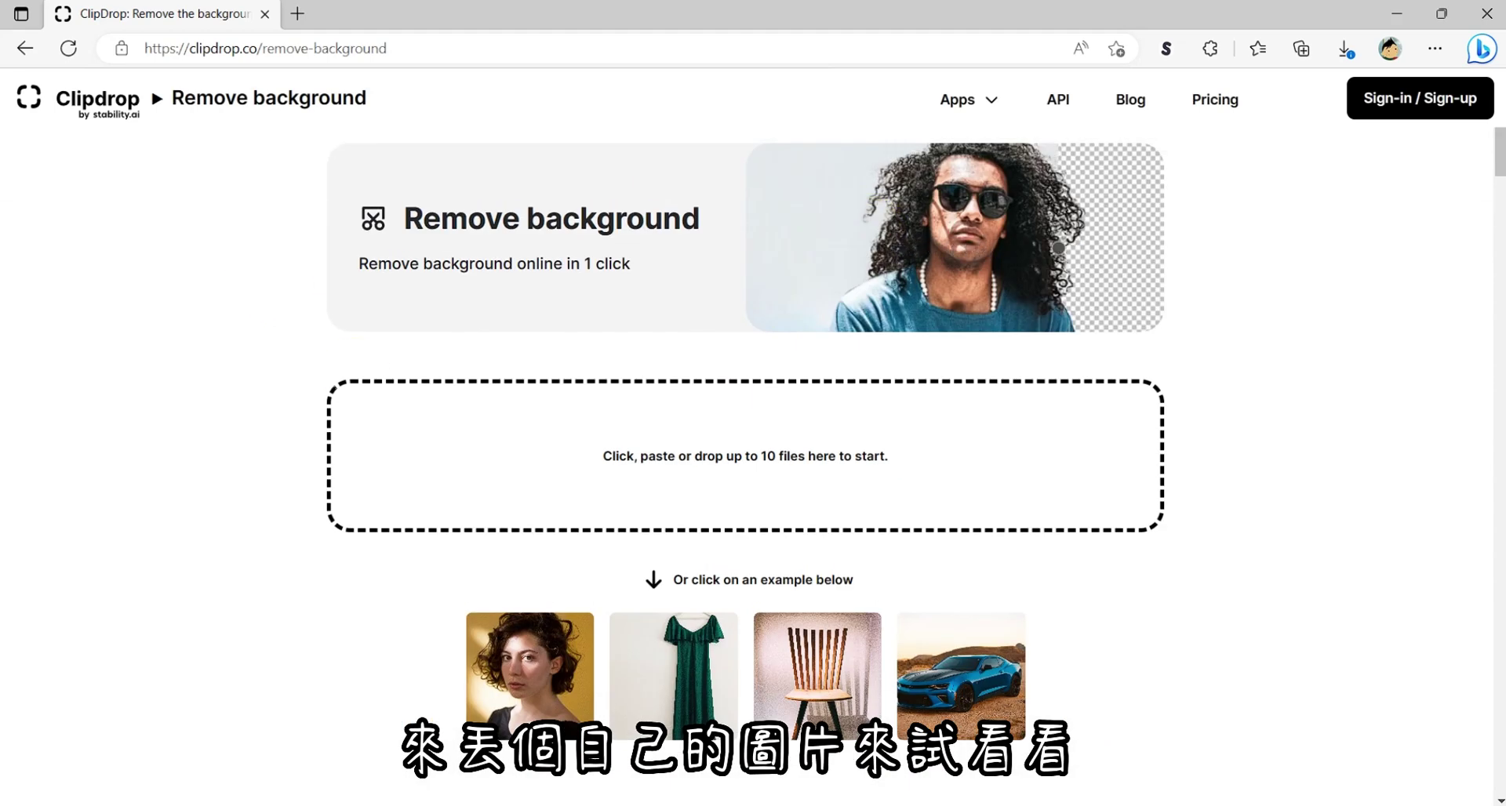
Upload the flower-crowned woman's poolside photo, reveal the full cut-out, and download the PNG.
left_click_drag(505, 402, 741, 469)
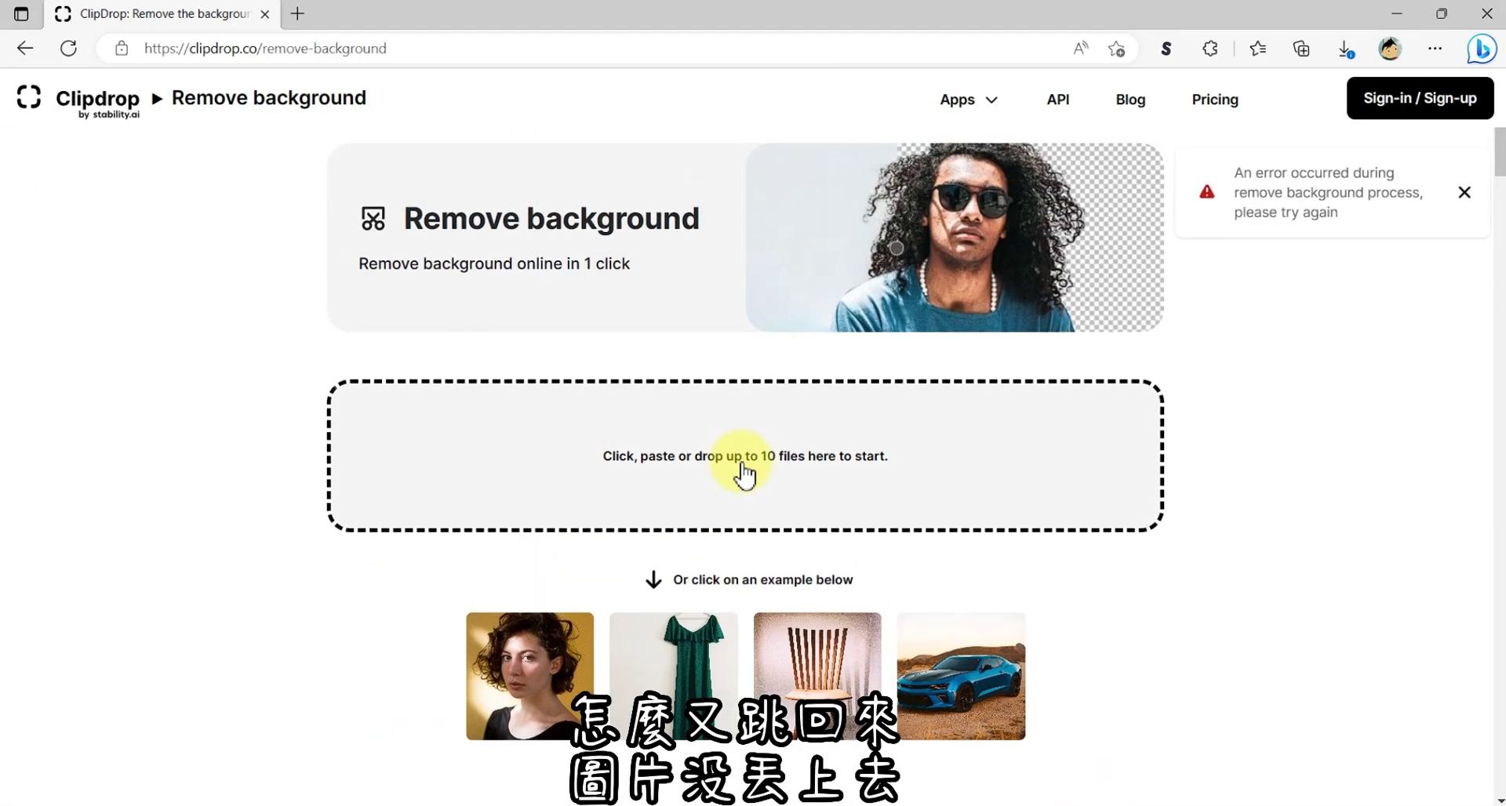
scroll(744, 475, "down", 4)
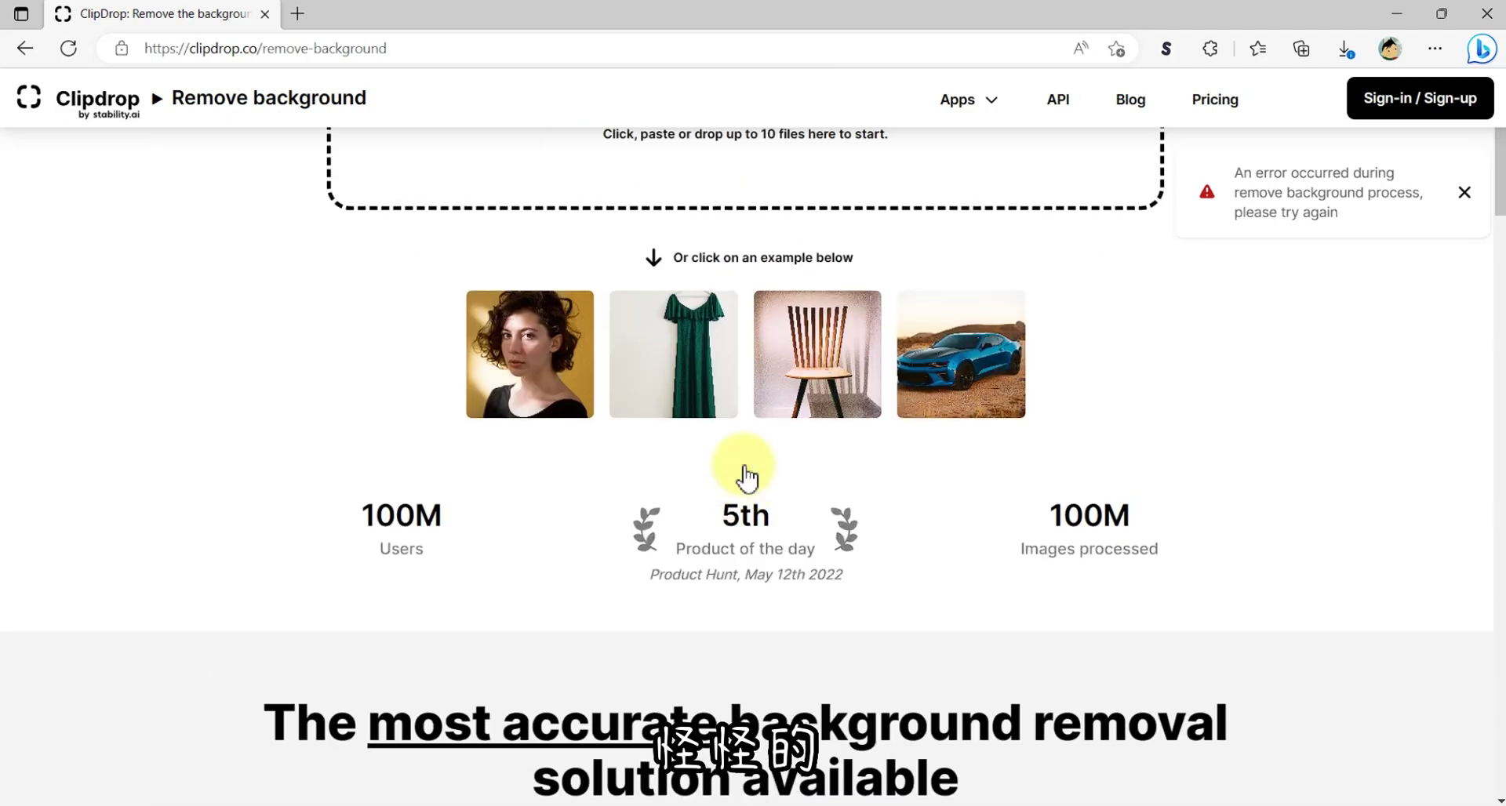
scroll(745, 476, "up", 4)
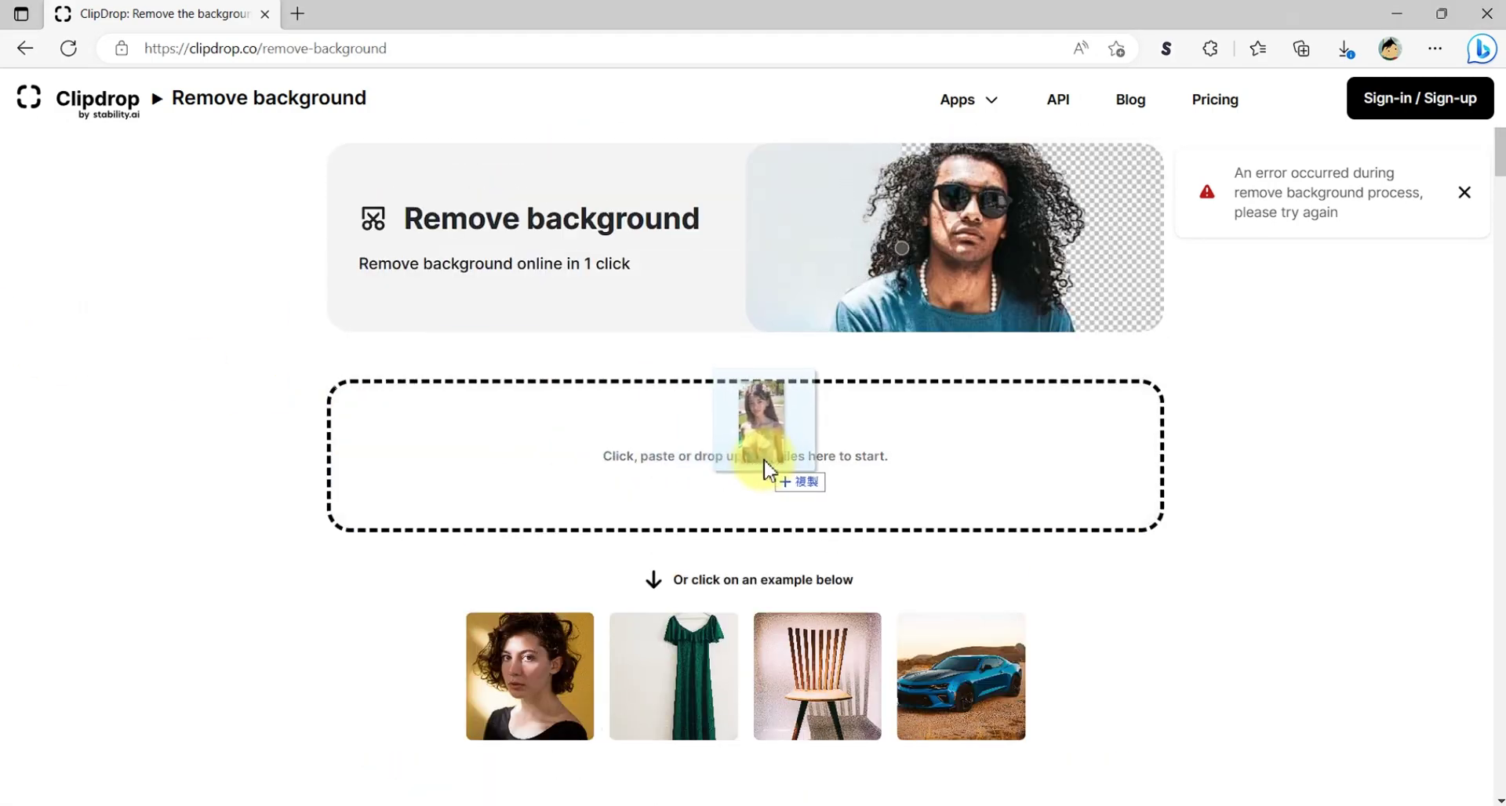
left_click_drag(576, 453, 765, 461)
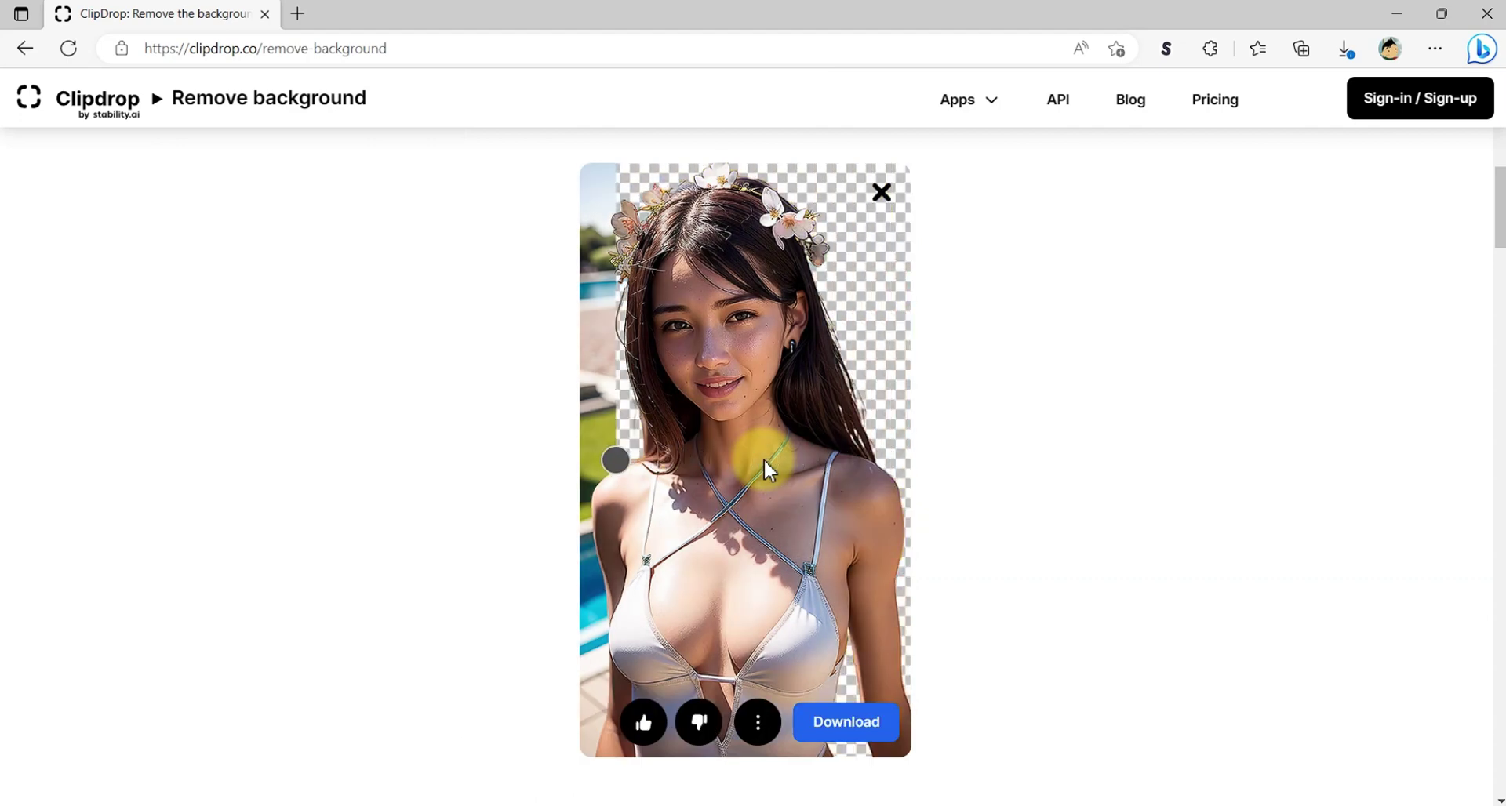
mouse_move(605, 459)
left_mouse_down()
mouse_move(573, 469)
mouse_move(900, 447)
mouse_move(570, 474)
left_mouse_up()
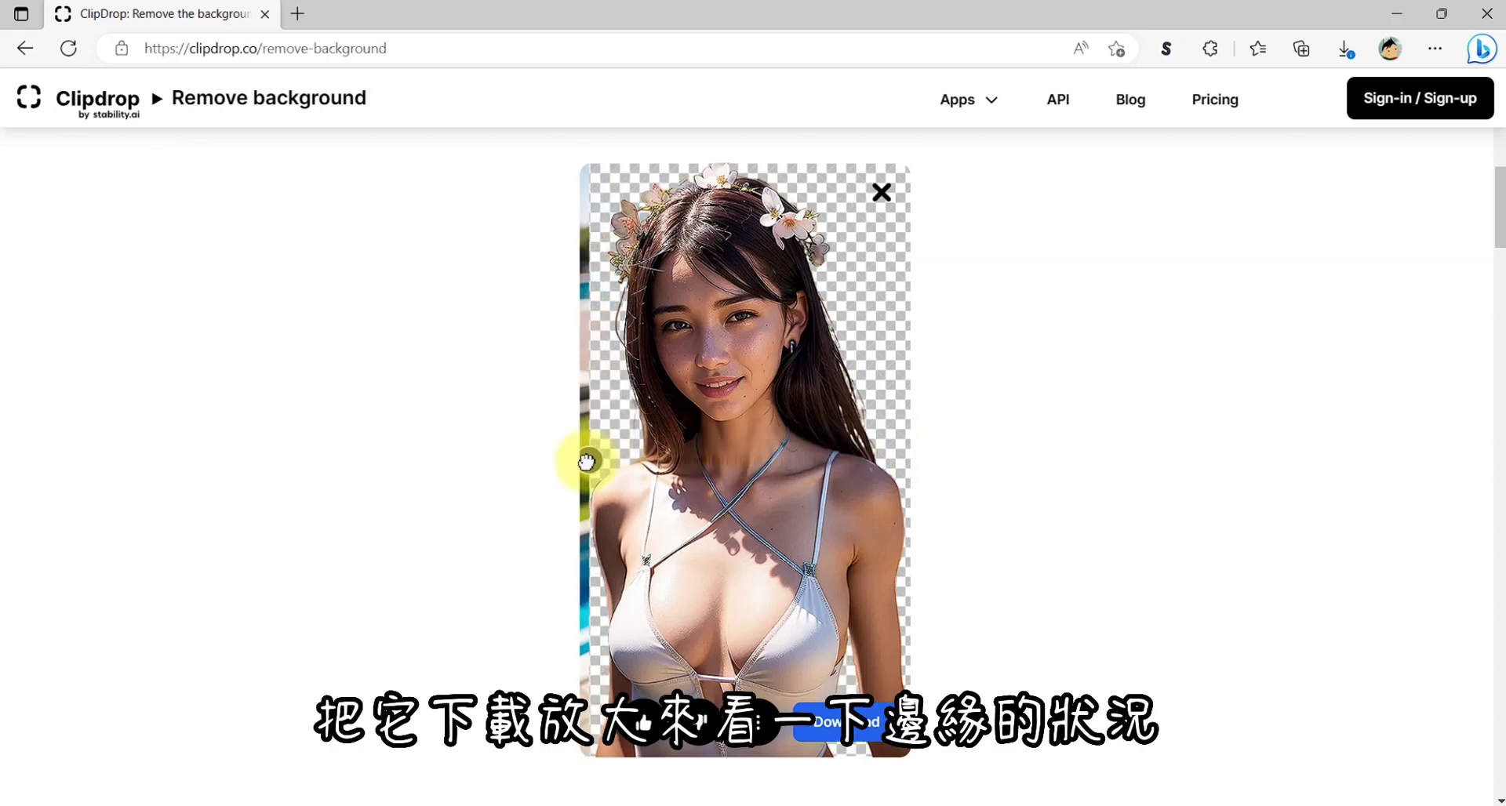
left_click(838, 733)
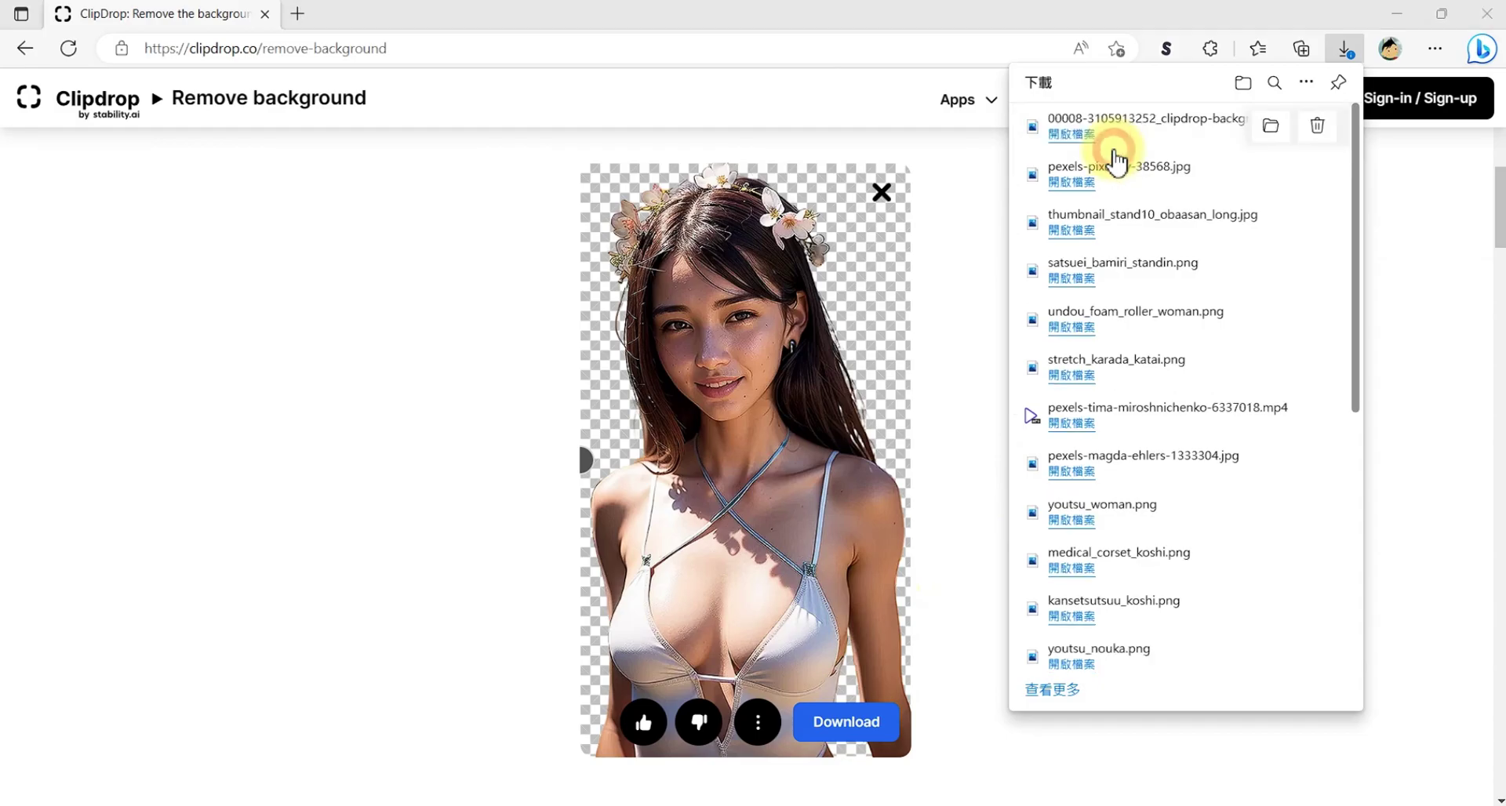
Open the downloaded cut-out PNG and inspect the hair, flower crown, face and chin edges up close.
left_click(1114, 153)
scroll(788, 284, "up", 6)
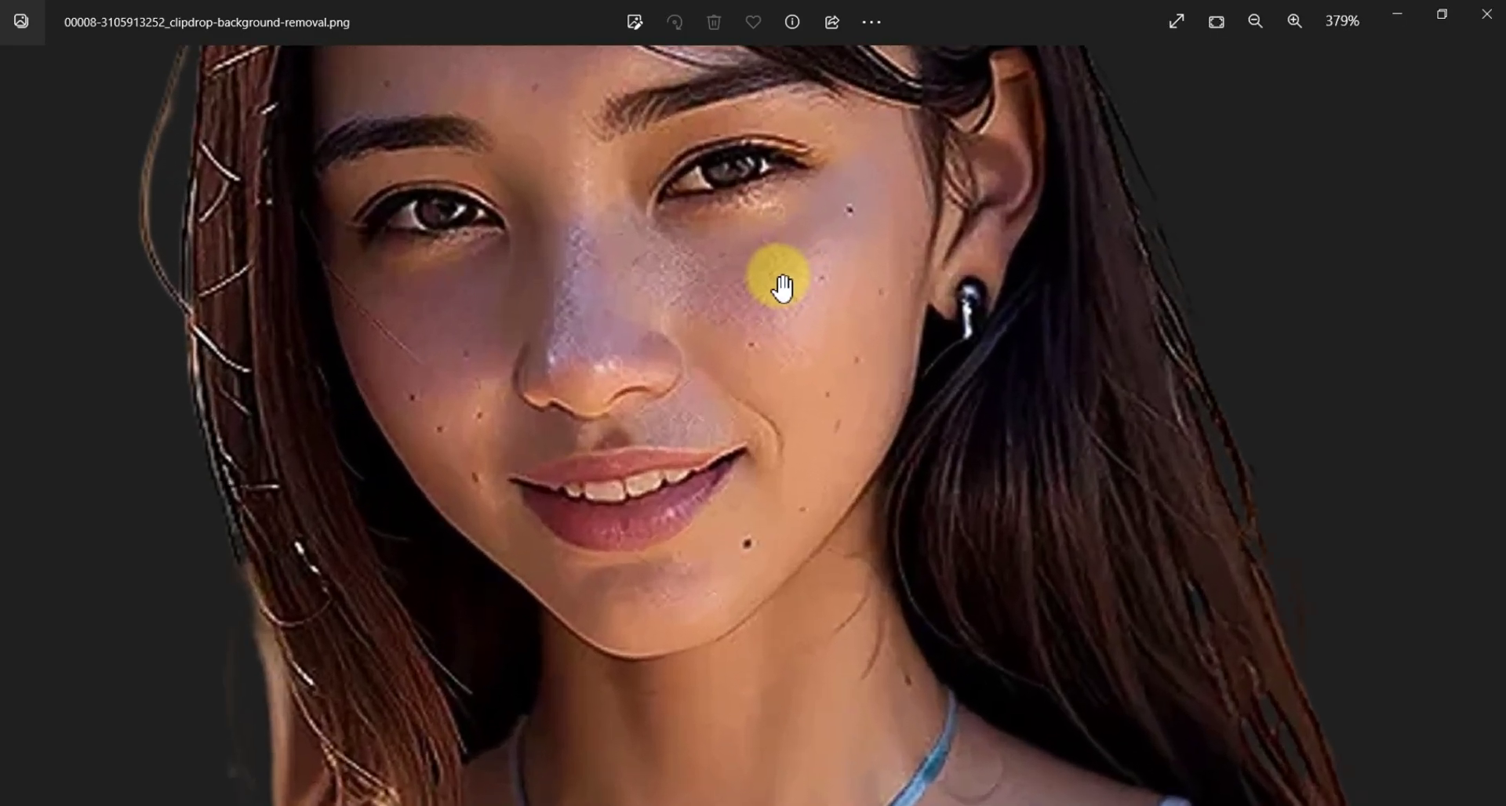
left_click_drag(363, 292, 774, 616)
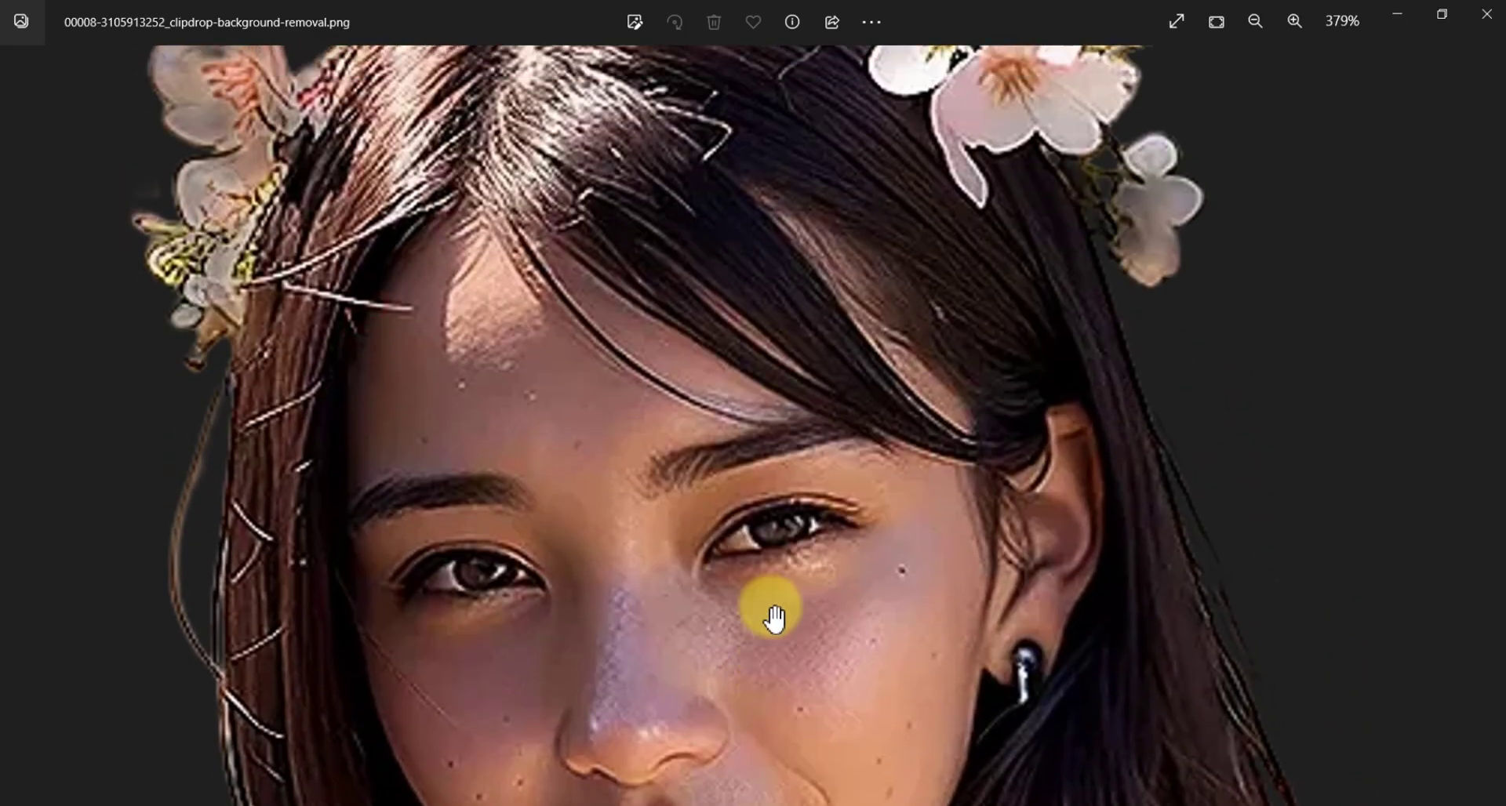
mouse_move(733, 259)
left_mouse_down()
mouse_move(747, 616)
mouse_move(604, 235)
left_mouse_up()
left_click_drag(750, 622, 777, 286)
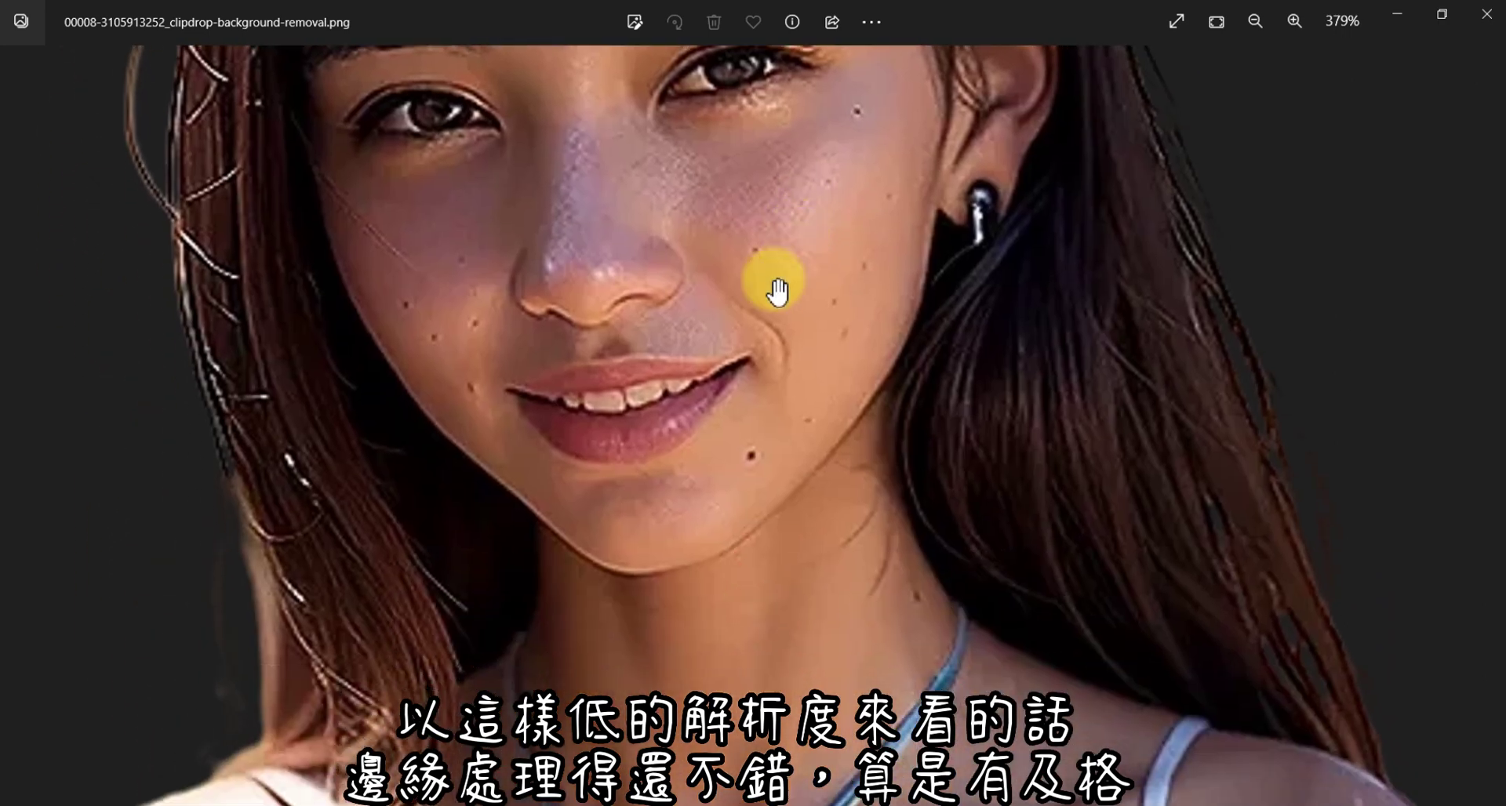
mouse_move(622, 578)
left_mouse_down()
mouse_move(621, 421)
mouse_move(816, 207)
left_mouse_up()
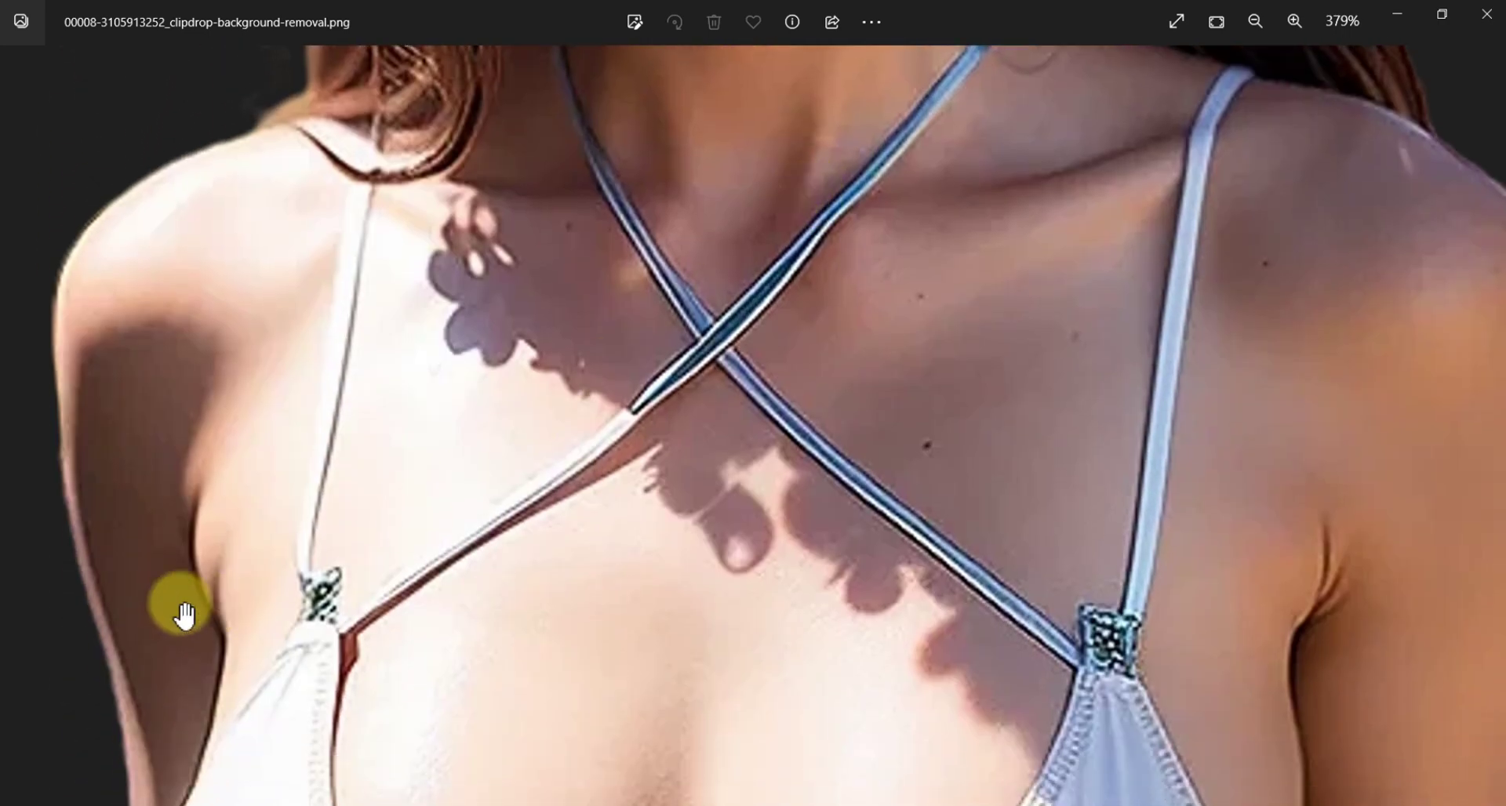
left_click_drag(184, 617, 397, 688)
mouse_move(518, 196)
left_mouse_down()
mouse_move(530, 336)
mouse_move(510, 690)
left_mouse_up()
left_click_drag(480, 259, 625, 579)
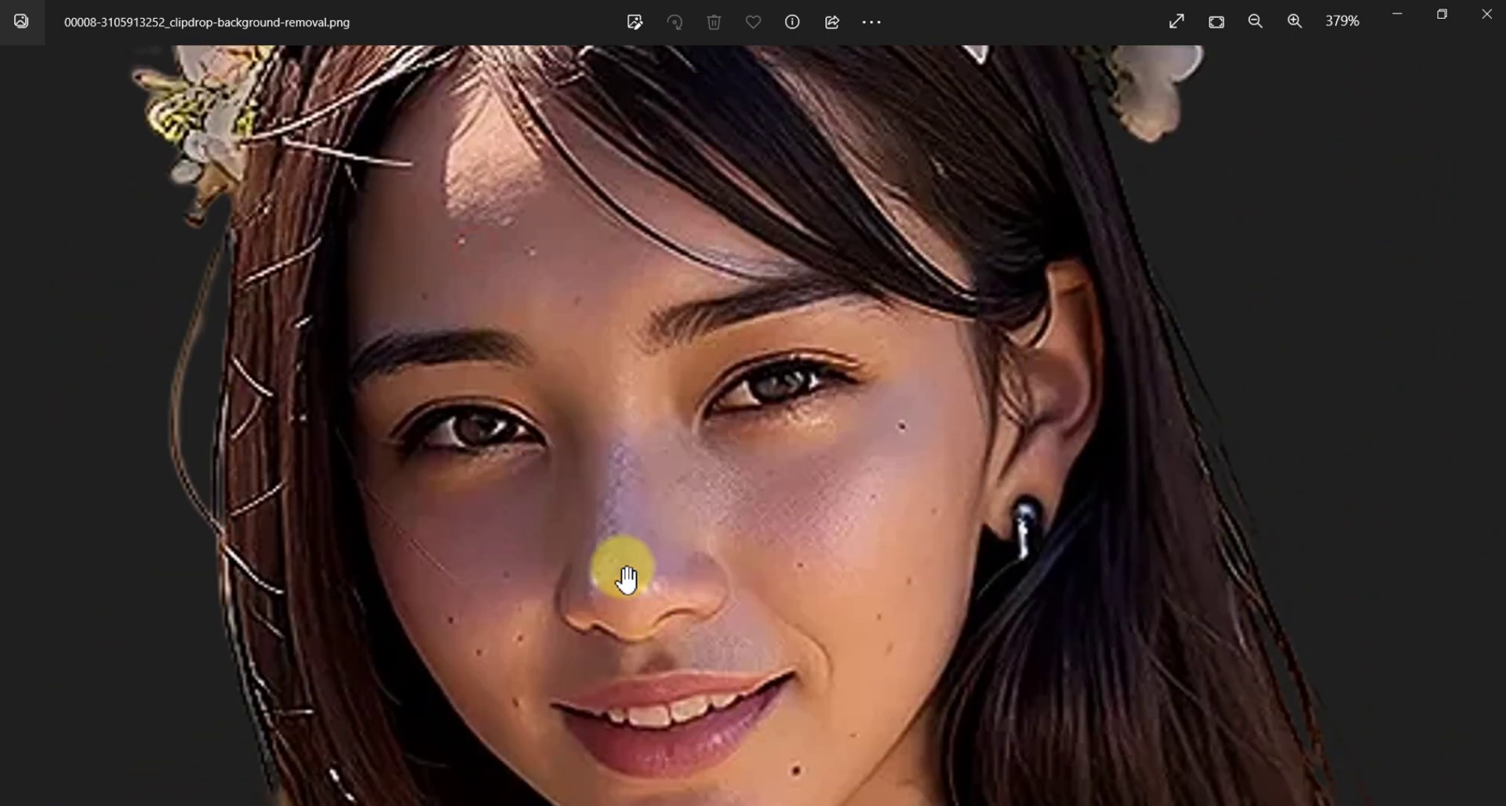
scroll(625, 579, "up", 2)
left_click_drag(764, 428, 1015, 612)
mouse_move(686, 242)
left_mouse_down()
mouse_move(614, 498)
mouse_move(505, 480)
left_mouse_up()
left_click_drag(682, 513, 689, 269)
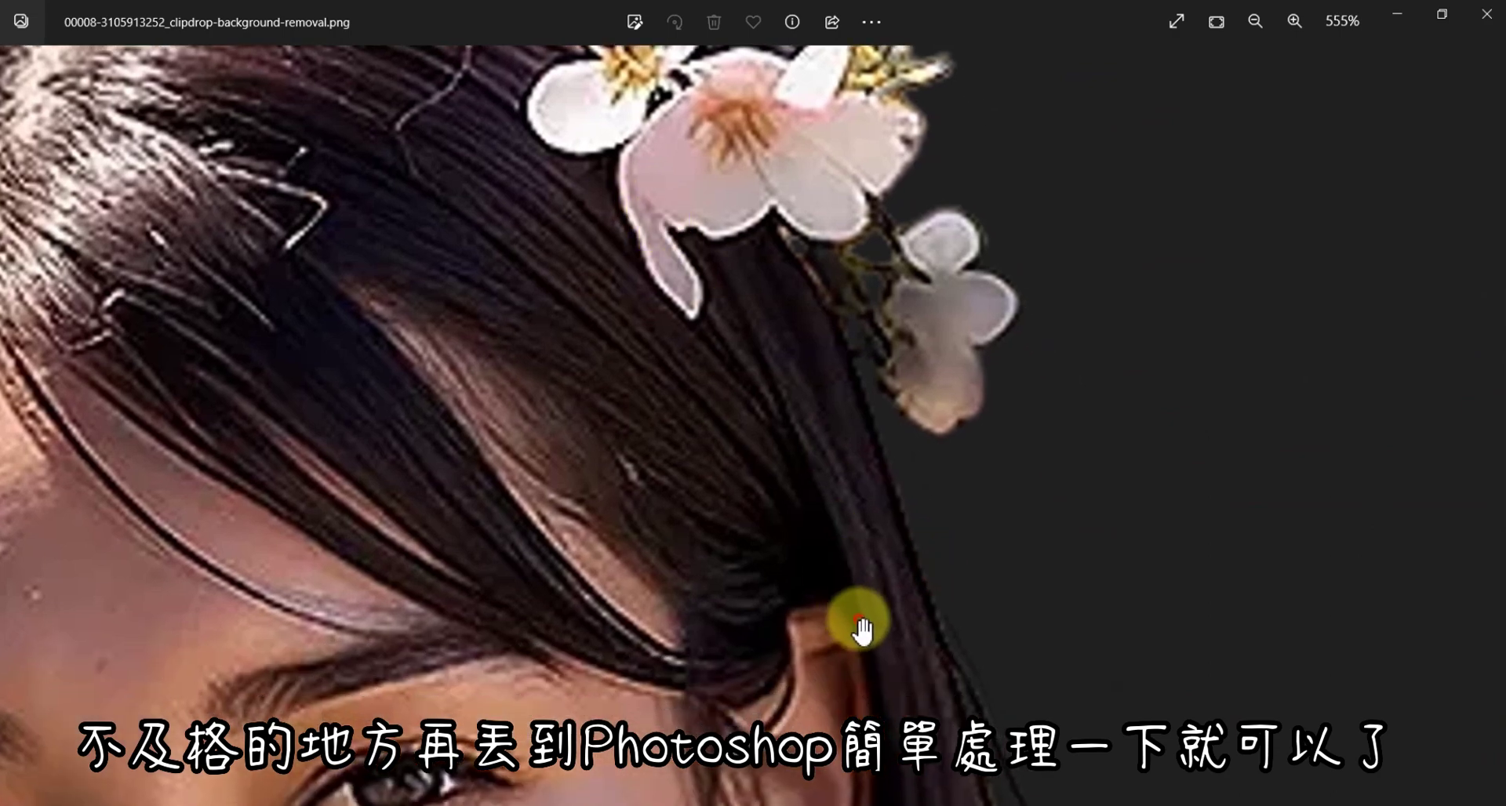
Check the neck and shoulder-strap edges, zoom back out to 100%, and close the viewer.
left_click_drag(861, 627, 783, 252)
left_click_drag(817, 598, 874, 128)
left_click_drag(907, 607, 863, 406)
mouse_move(1160, 784)
left_mouse_down()
mouse_move(1145, 455)
mouse_move(683, 84)
left_mouse_up()
mouse_move(854, 319)
left_mouse_down()
mouse_move(891, 313)
mouse_move(682, 141)
mouse_move(1247, 662)
left_mouse_up()
left_click_drag(699, 74, 837, 521)
scroll(838, 469, "down", 2)
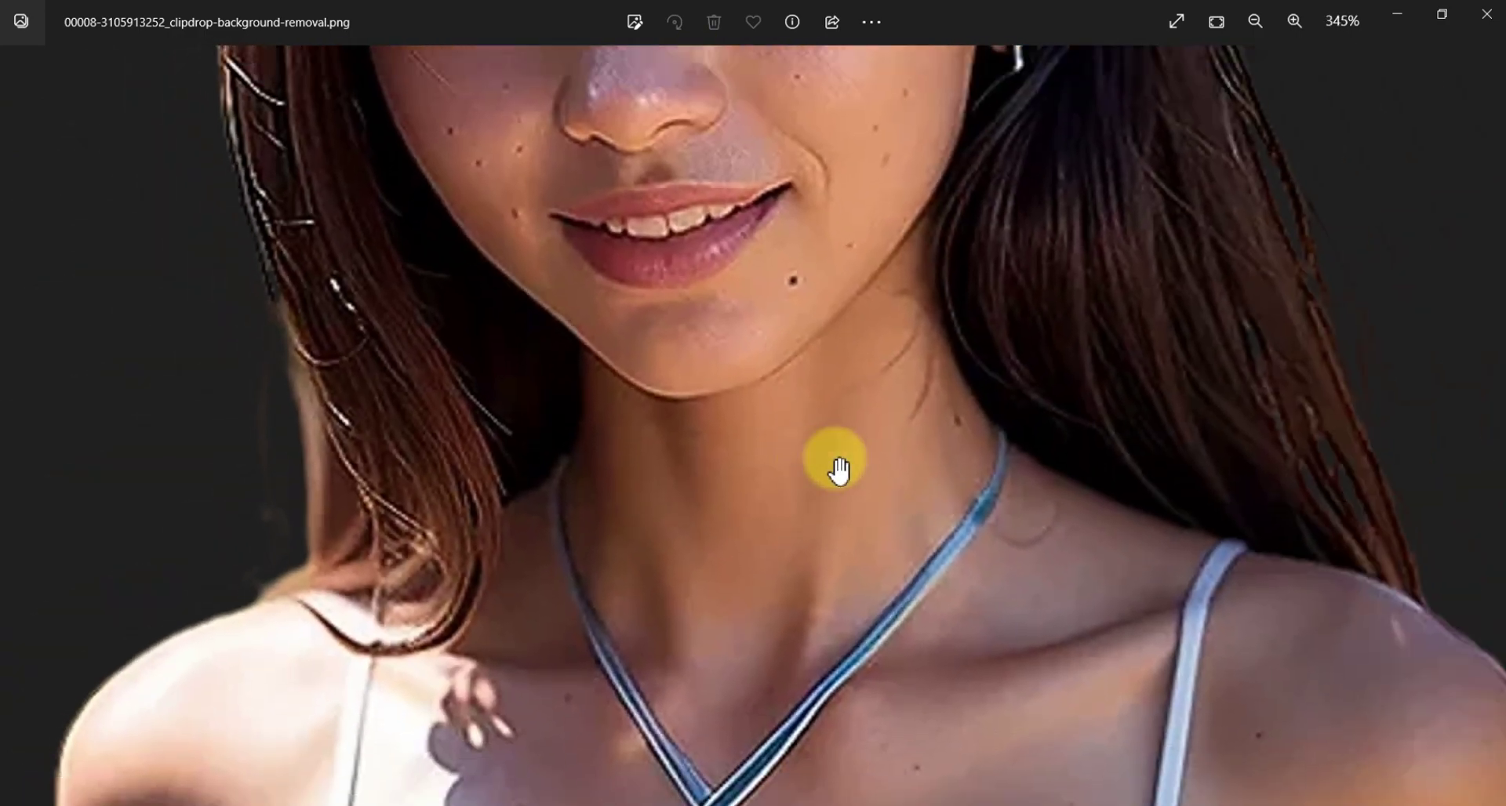
scroll(837, 469, "down", 2)
scroll(829, 464, "down", 2)
scroll(823, 447, "down", 2)
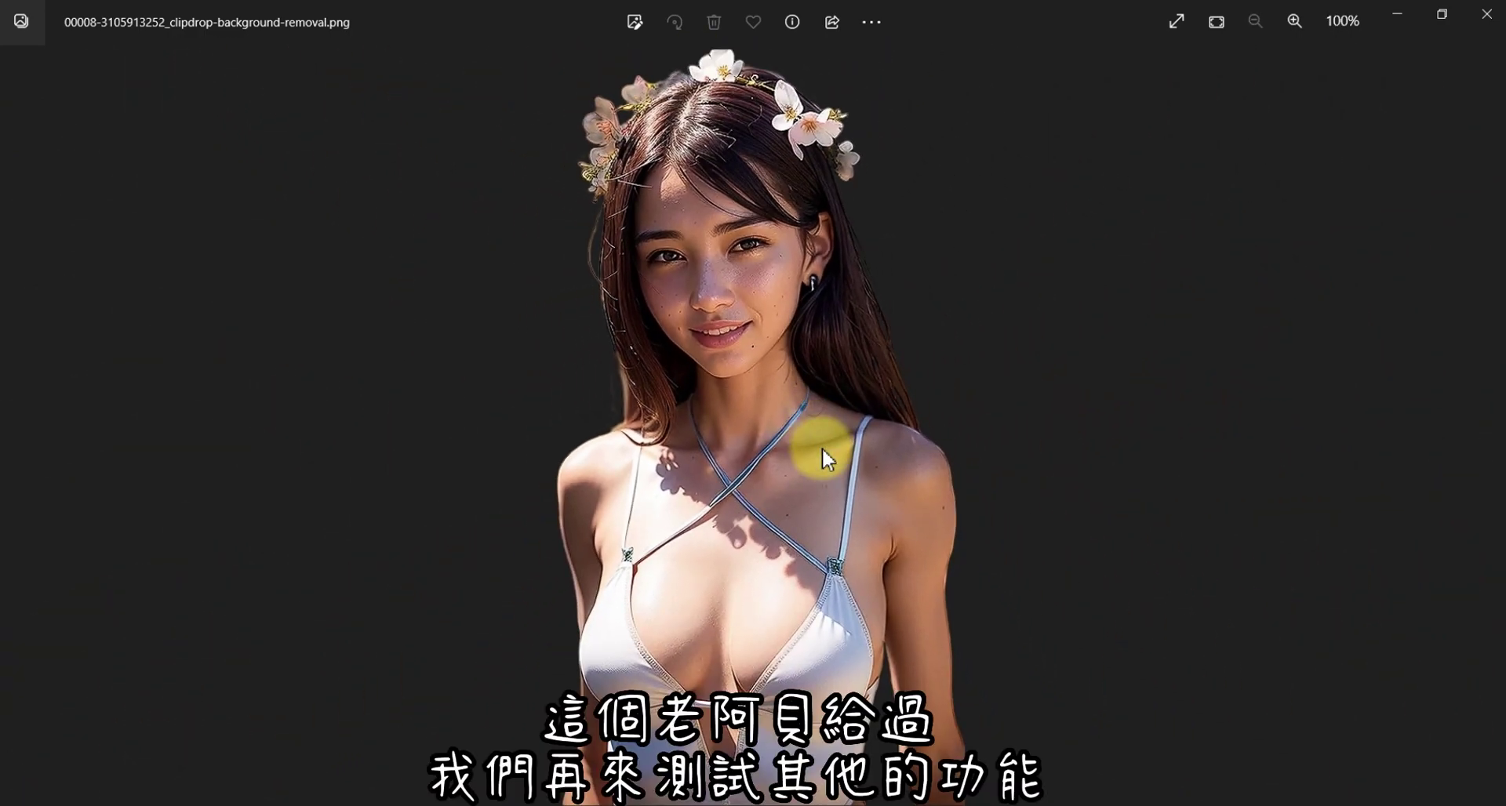
left_click(1485, 32)
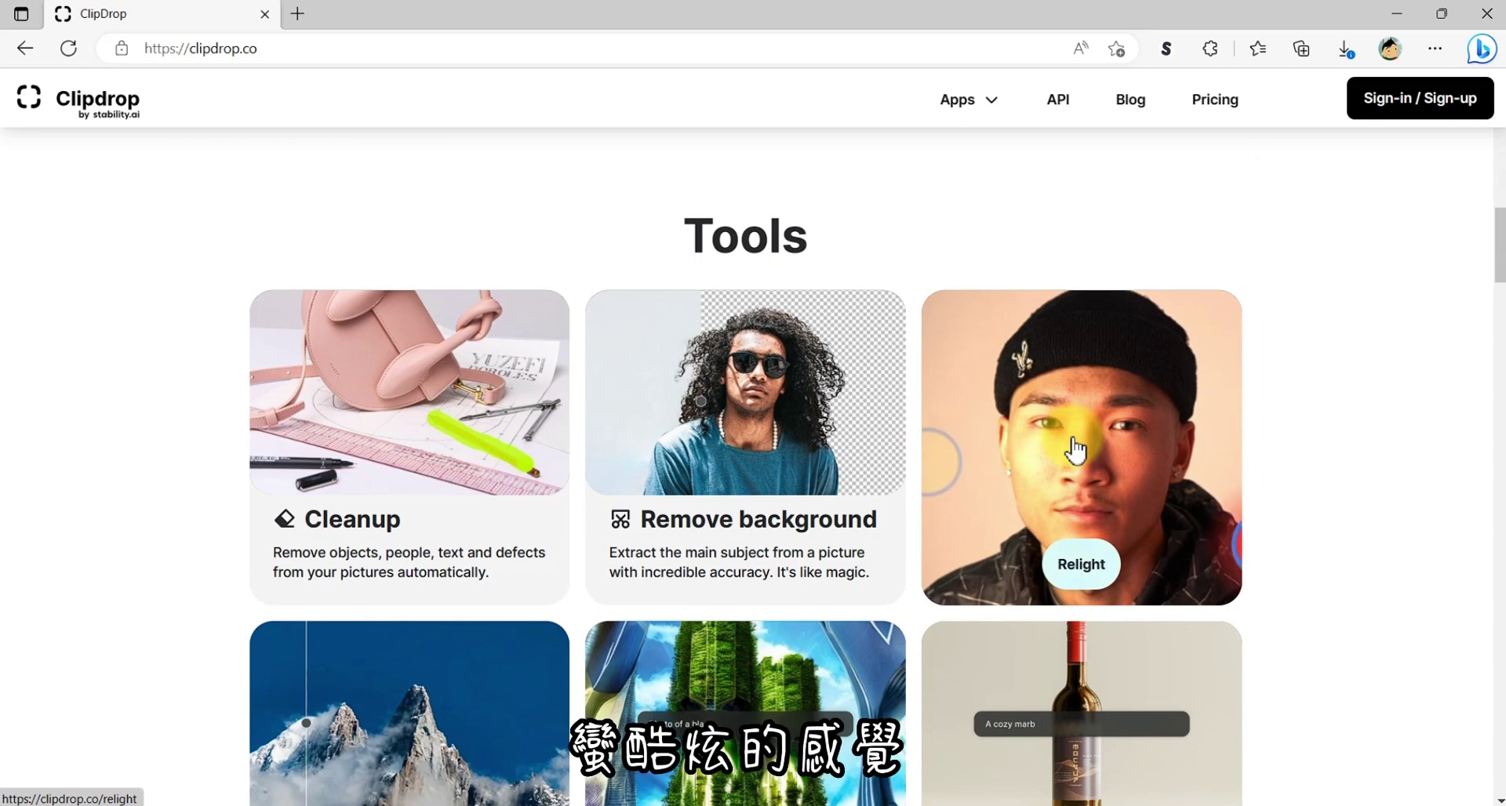
Open Relight on the curly-haired man example and place the green light at his right jaw.
left_click(1074, 451)
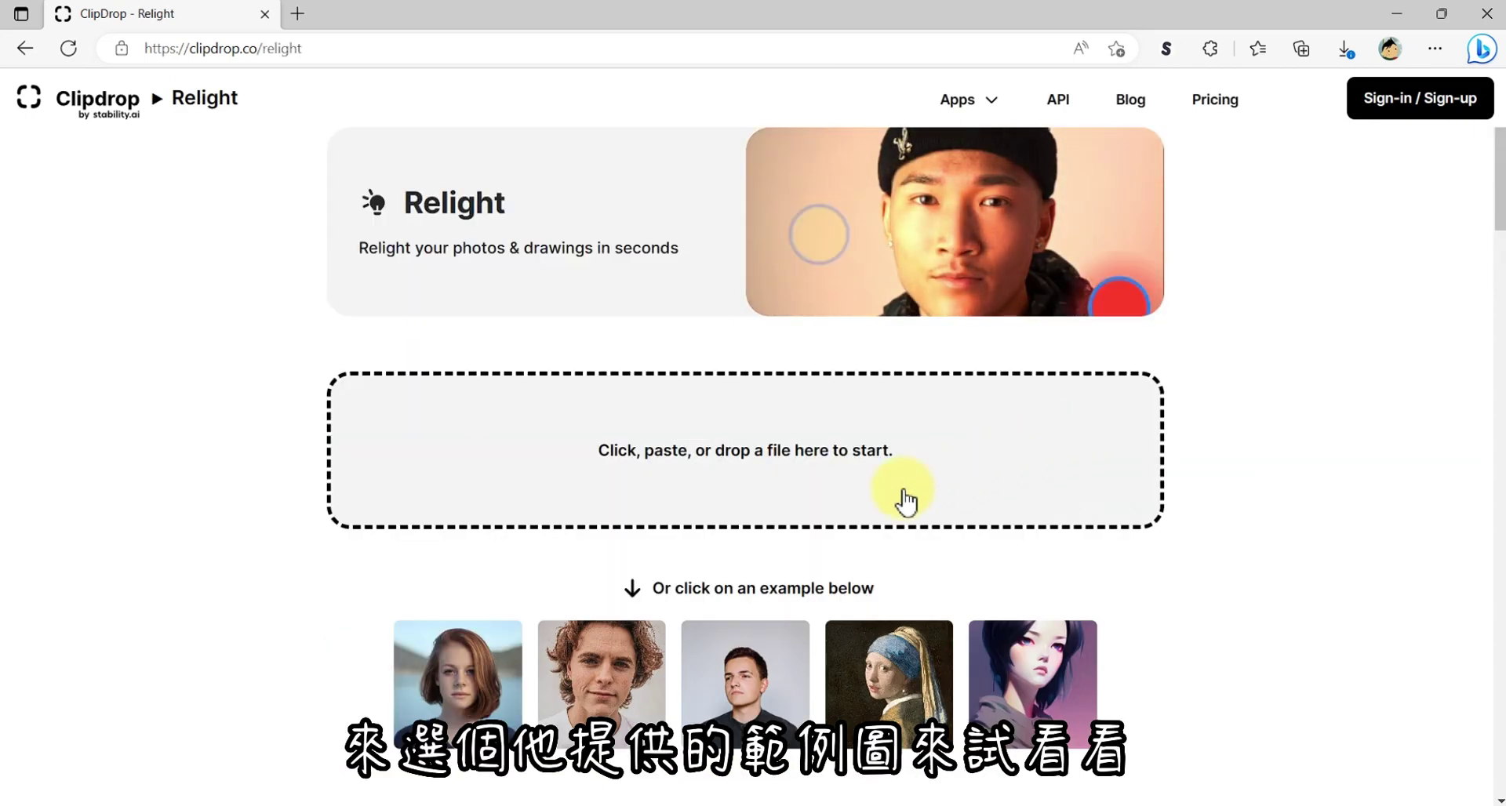
left_click(604, 689)
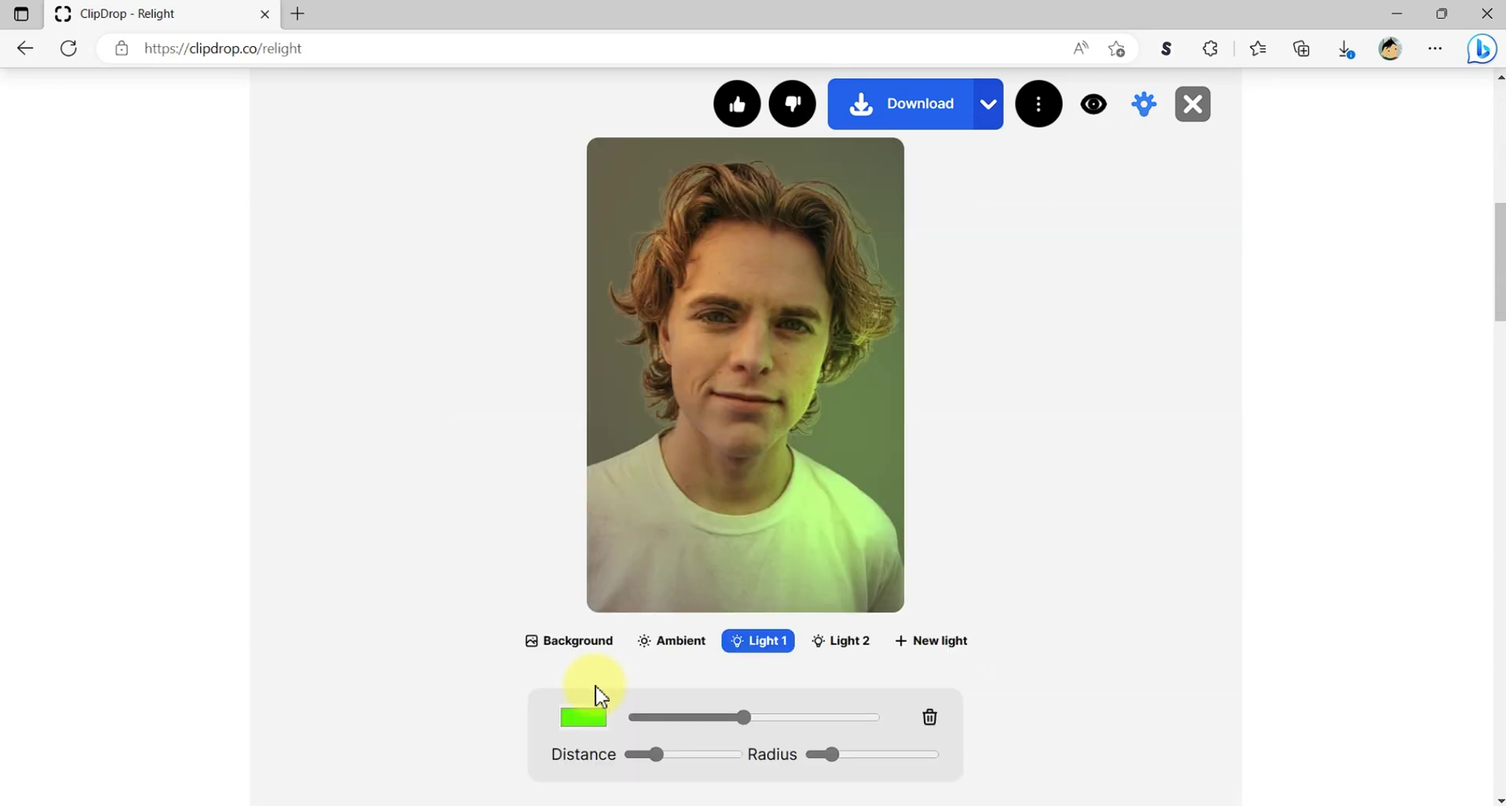
mouse_move(753, 551)
mouse_move(855, 440)
left_mouse_down()
mouse_move(832, 457)
mouse_move(706, 302)
left_mouse_up()
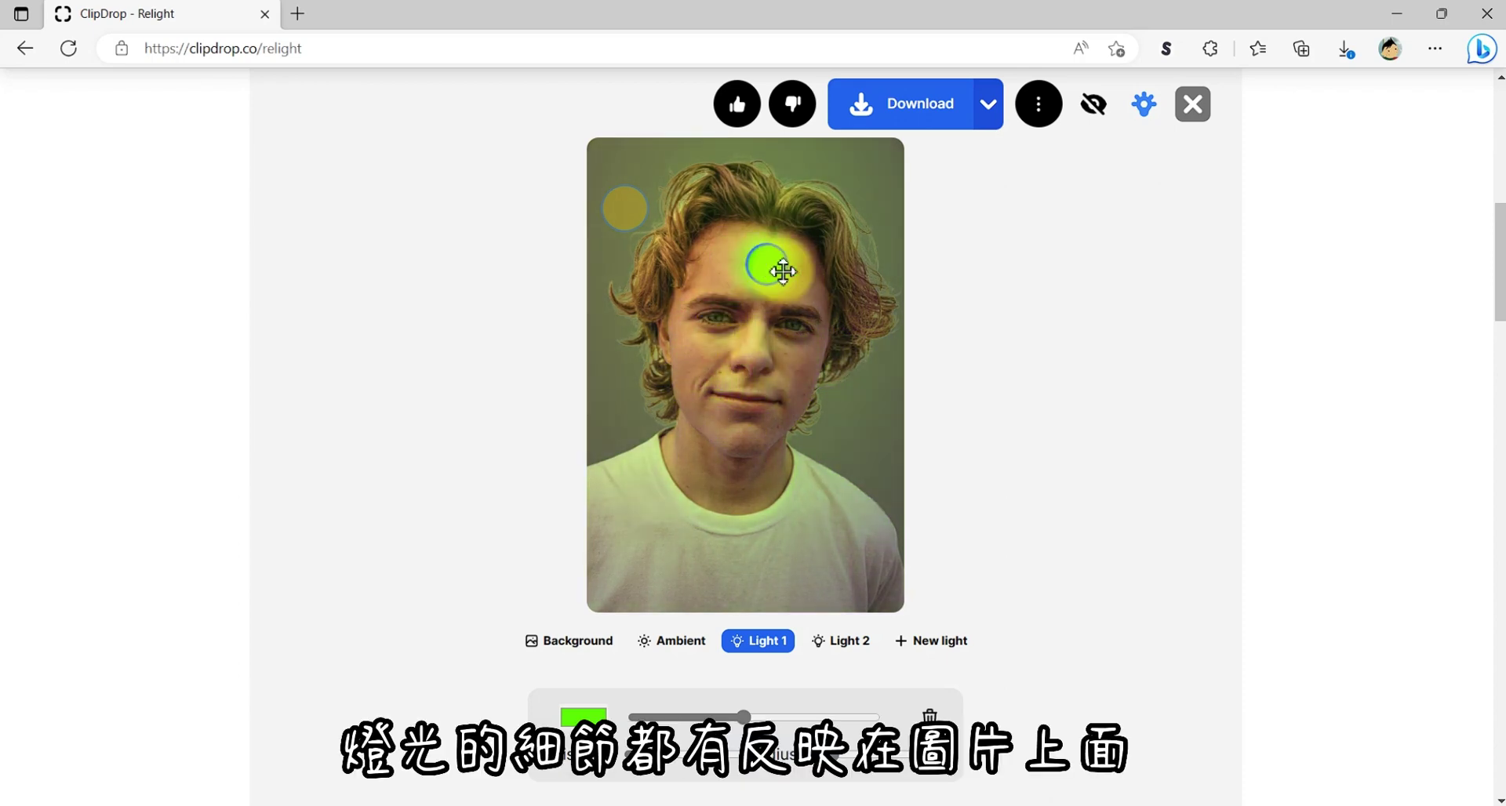
left_click_drag(706, 301, 845, 428)
Move the yellow light low on his left cheek, shorten its distance, and move the green light onto his shirt.
mouse_move(614, 226)
left_mouse_down()
mouse_move(615, 392)
mouse_move(655, 393)
left_mouse_up()
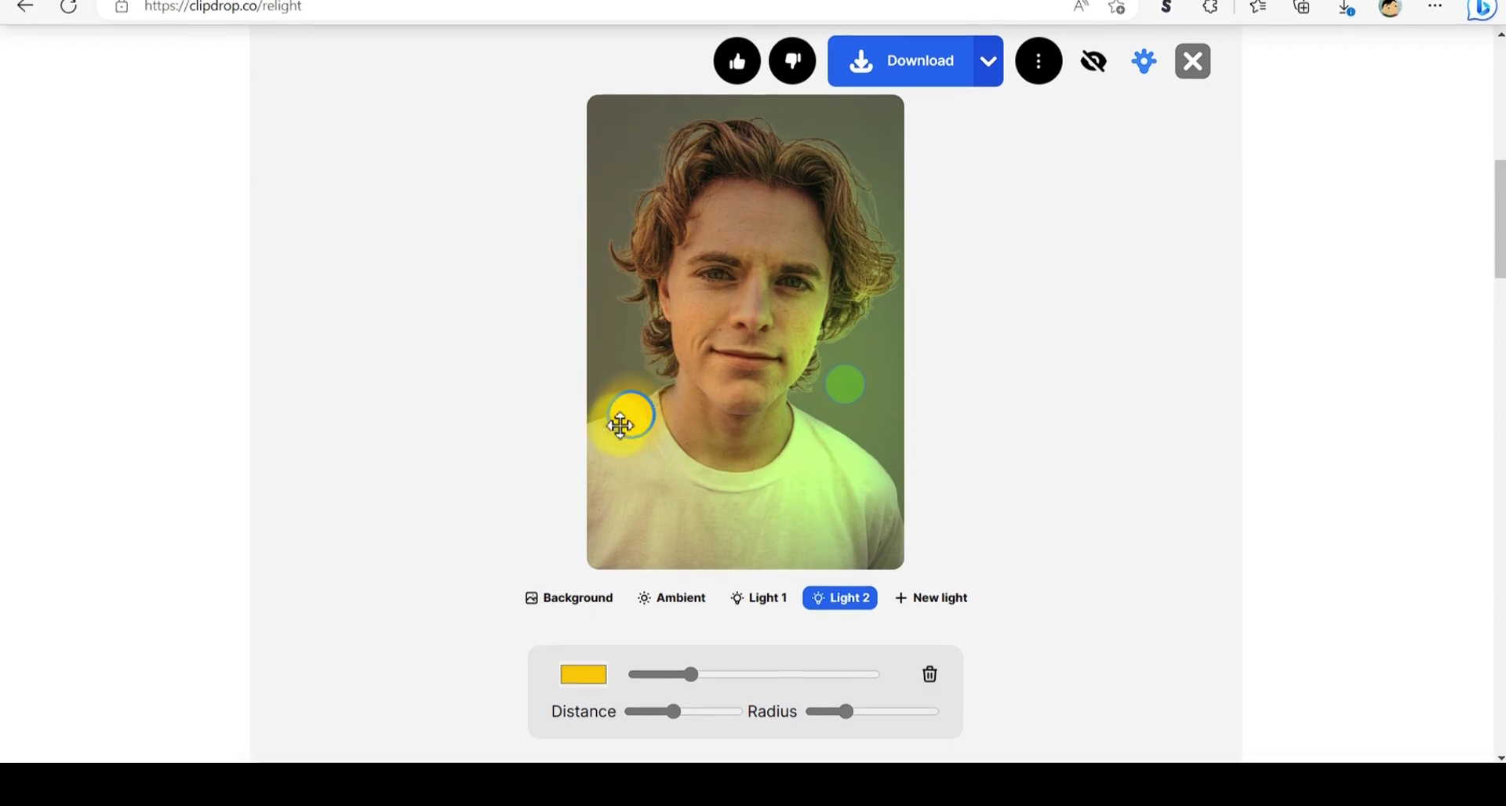
scroll(655, 393, "down", 3)
left_click_drag(674, 637, 641, 637)
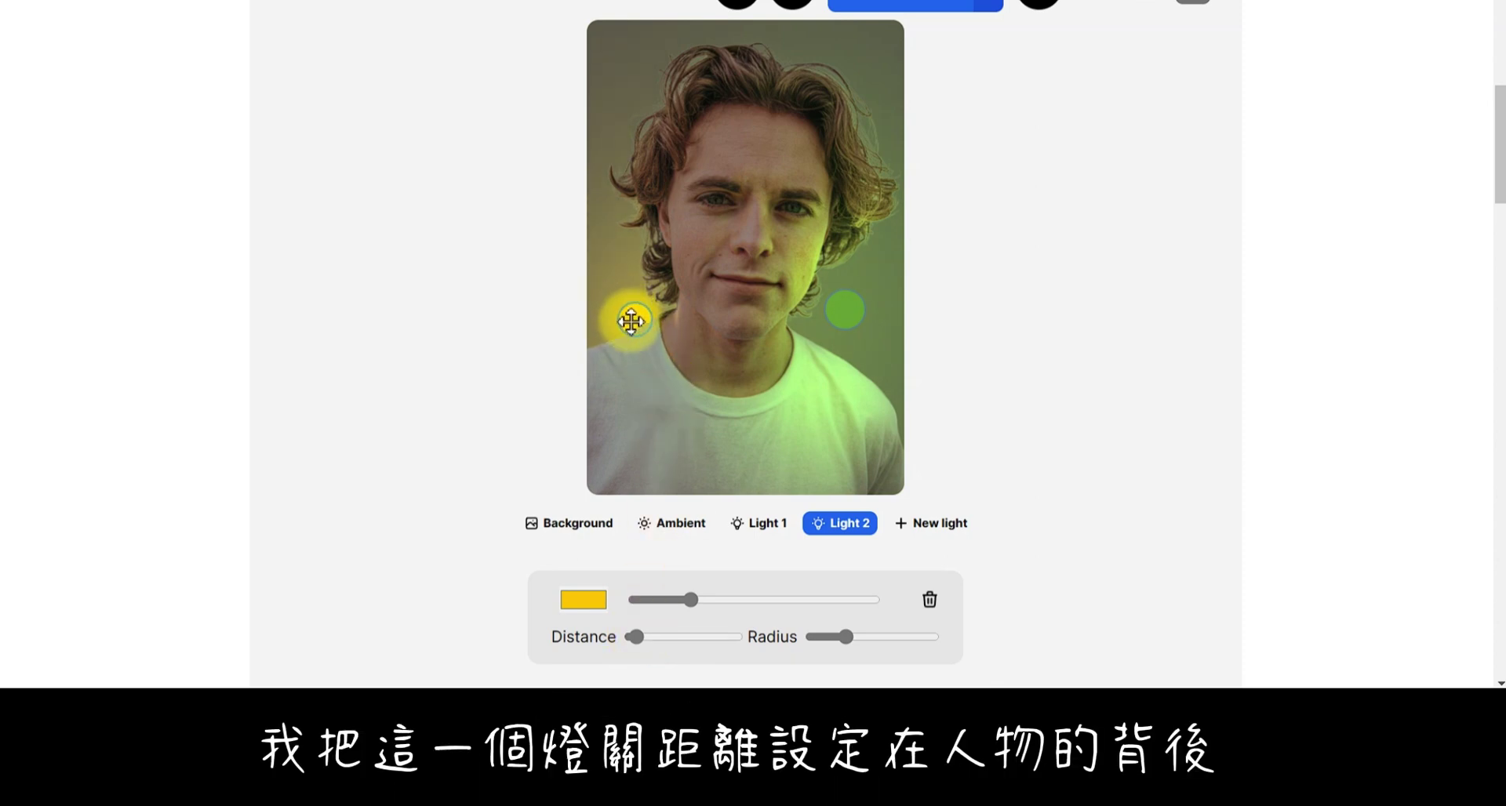
left_click(844, 309)
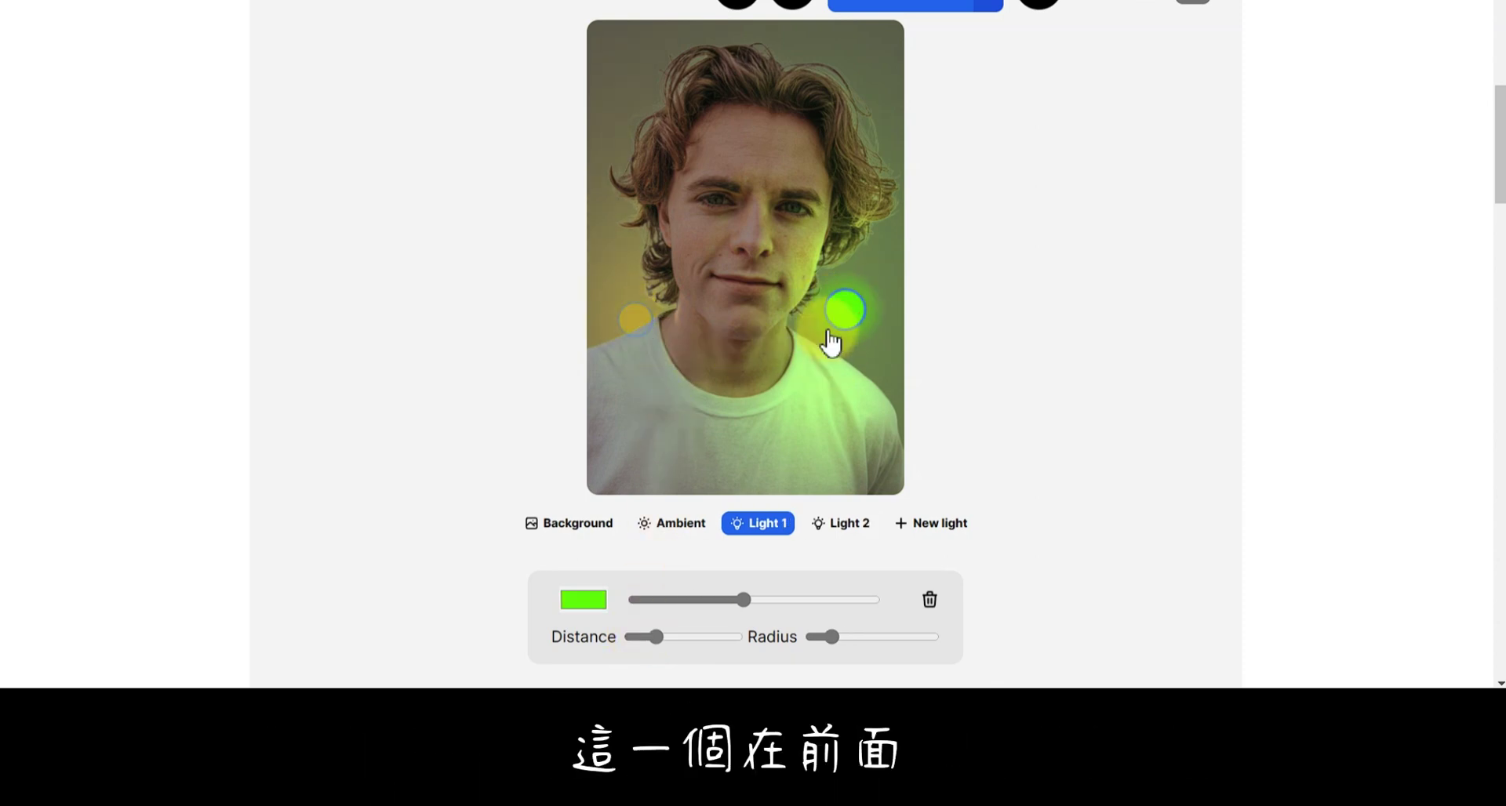
left_click_drag(830, 337, 829, 389)
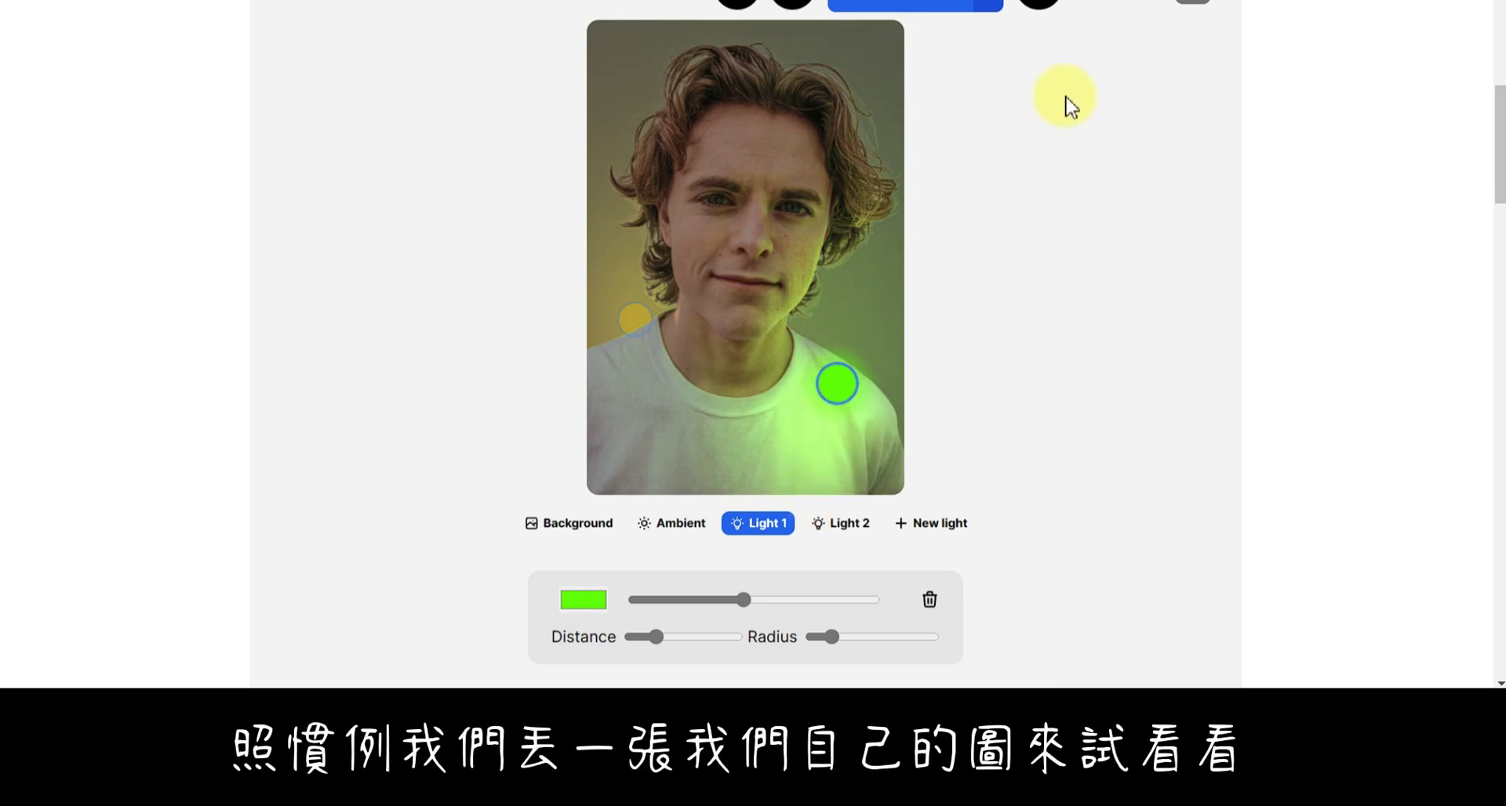
Upload the woman's photo and place Light 1 behind her hair at near-minimum distance.
scroll(74, 497, "up", 5)
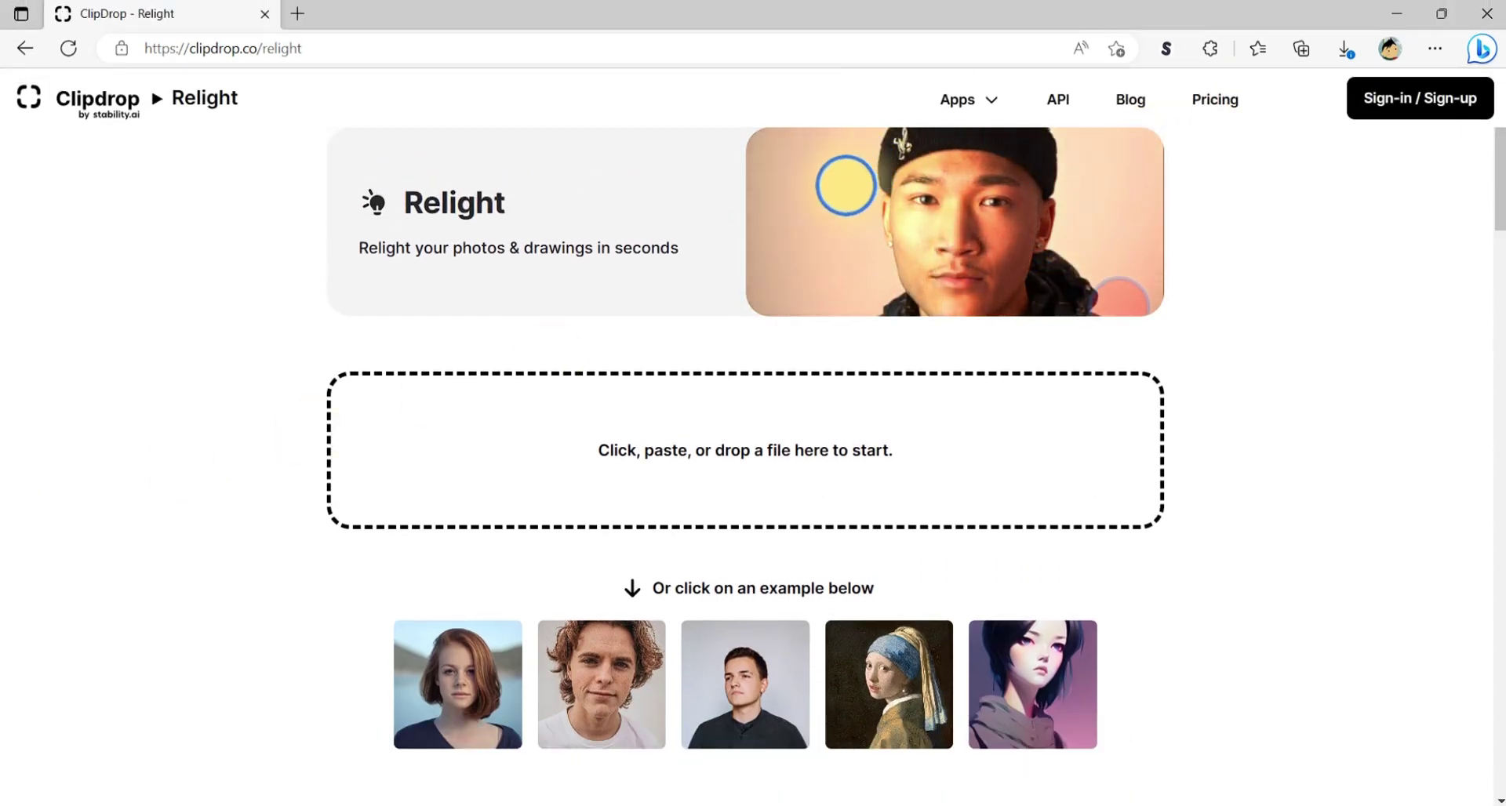
left_click_drag(397, 463, 744, 448)
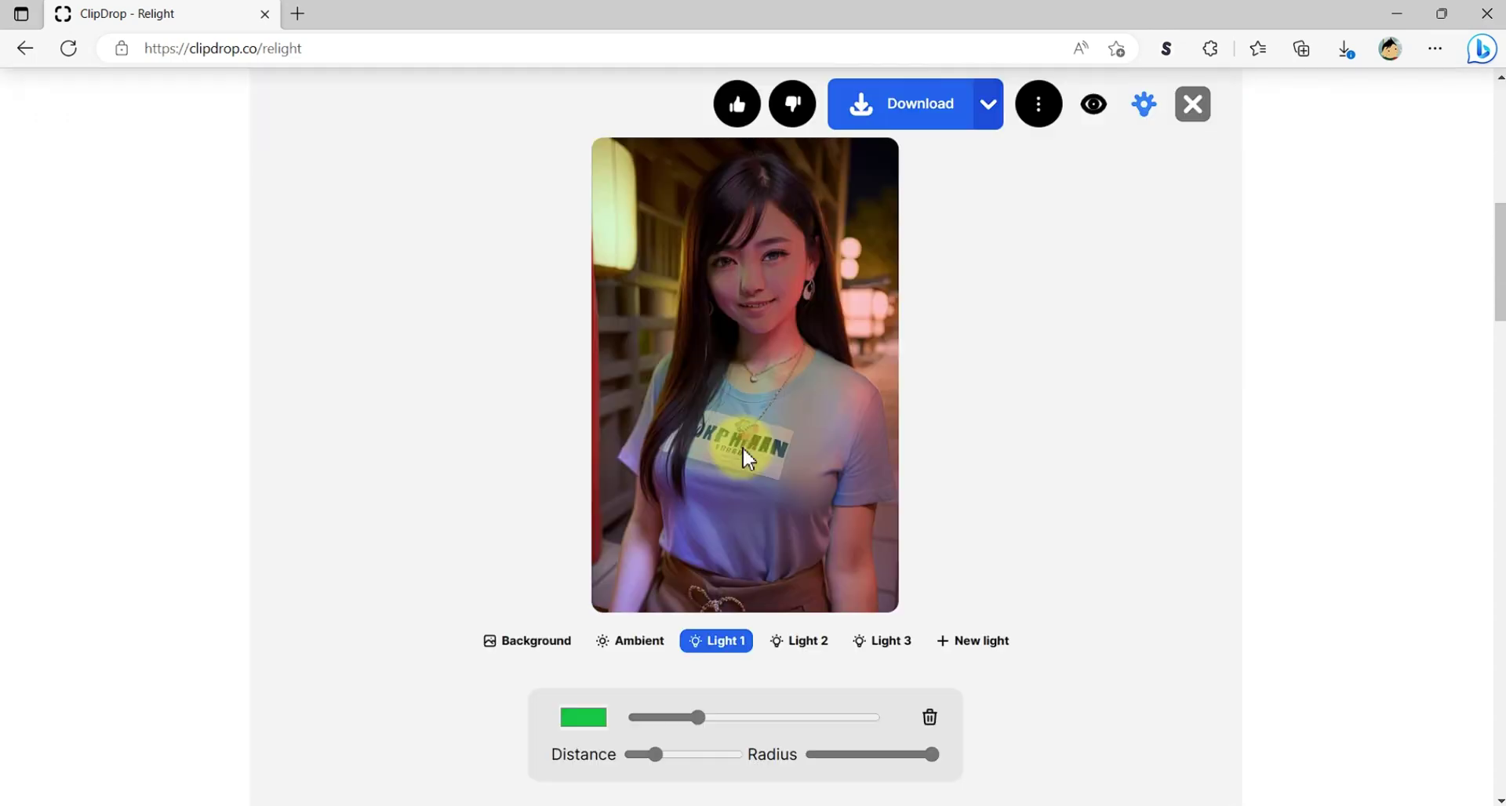
mouse_move(642, 140)
left_mouse_down()
mouse_move(707, 236)
mouse_move(676, 266)
left_mouse_up()
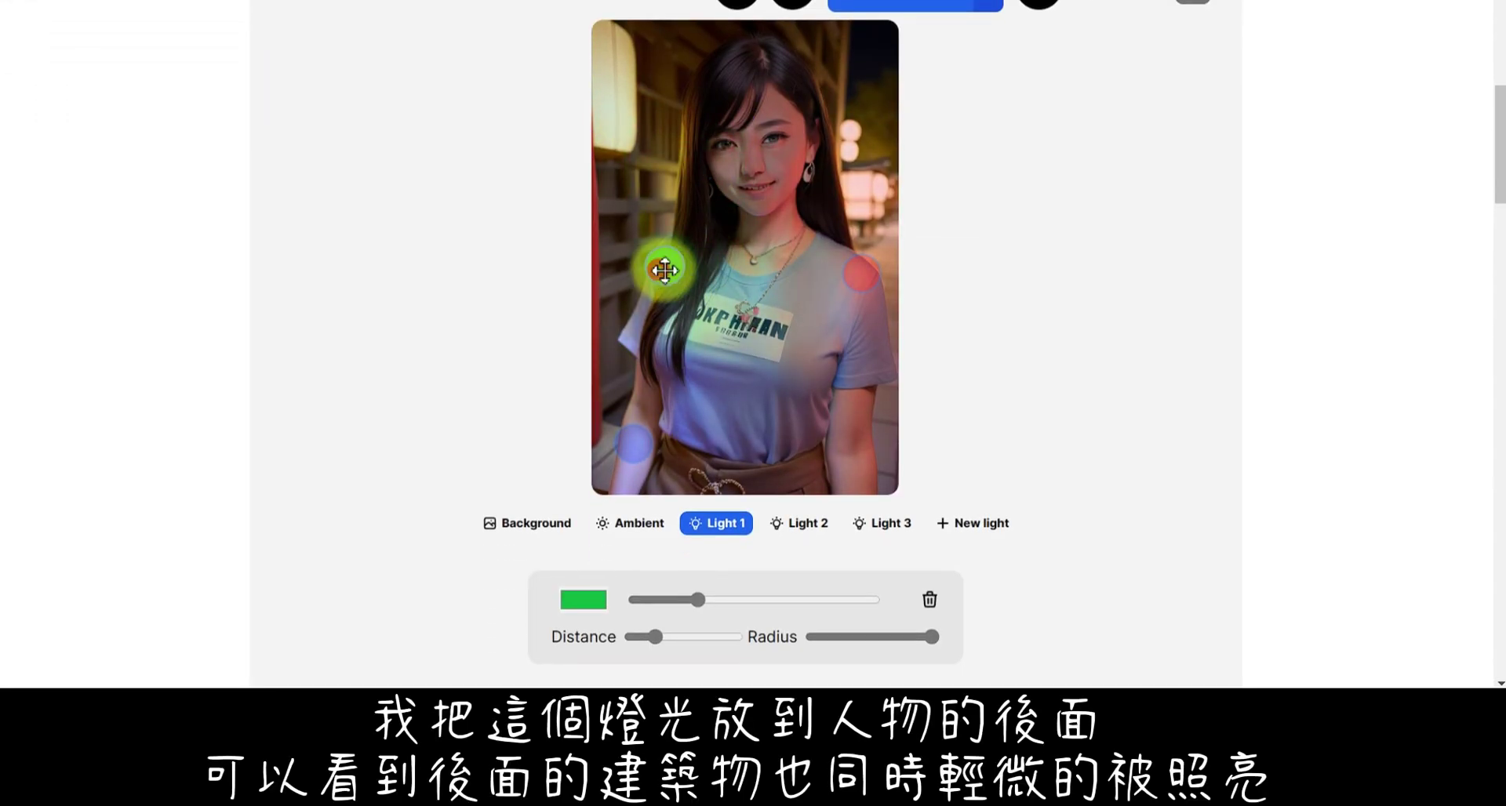
left_click_drag(655, 637, 641, 641)
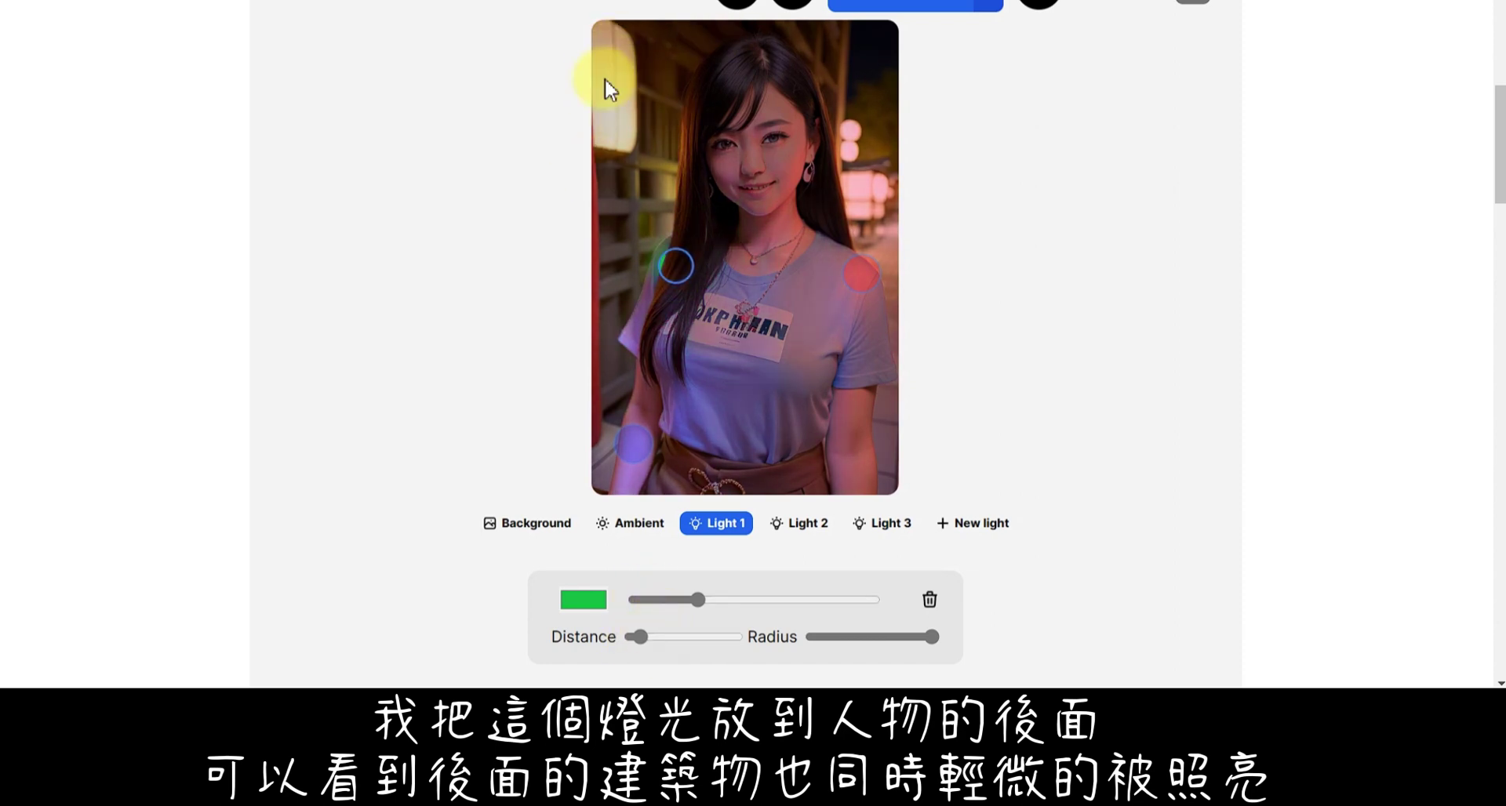
left_click_drag(650, 642, 639, 645)
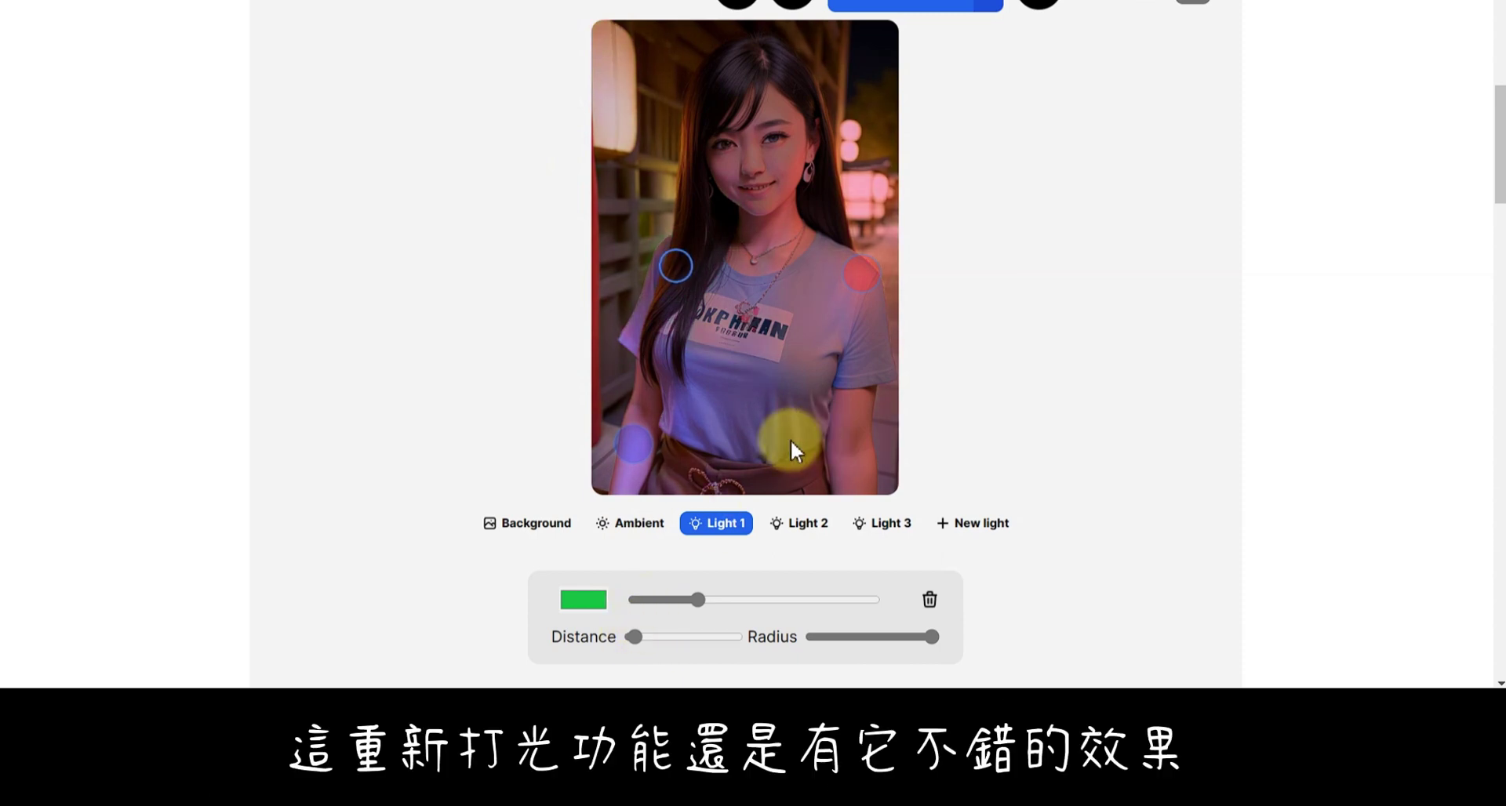
Brighten the ambient light and set its colour to a neutral grey.
left_click(624, 538)
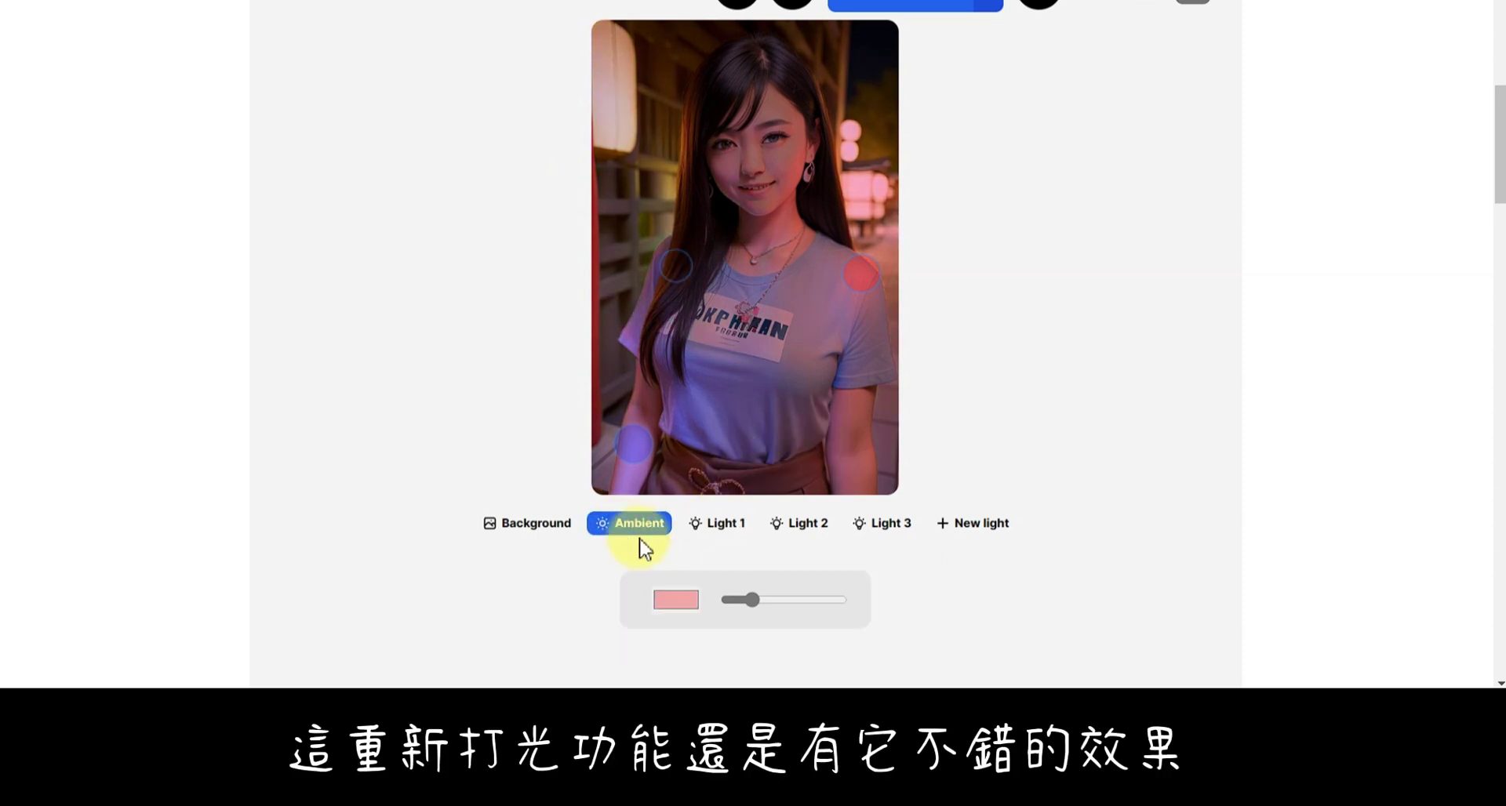
left_click_drag(751, 610, 775, 610)
left_click(687, 602)
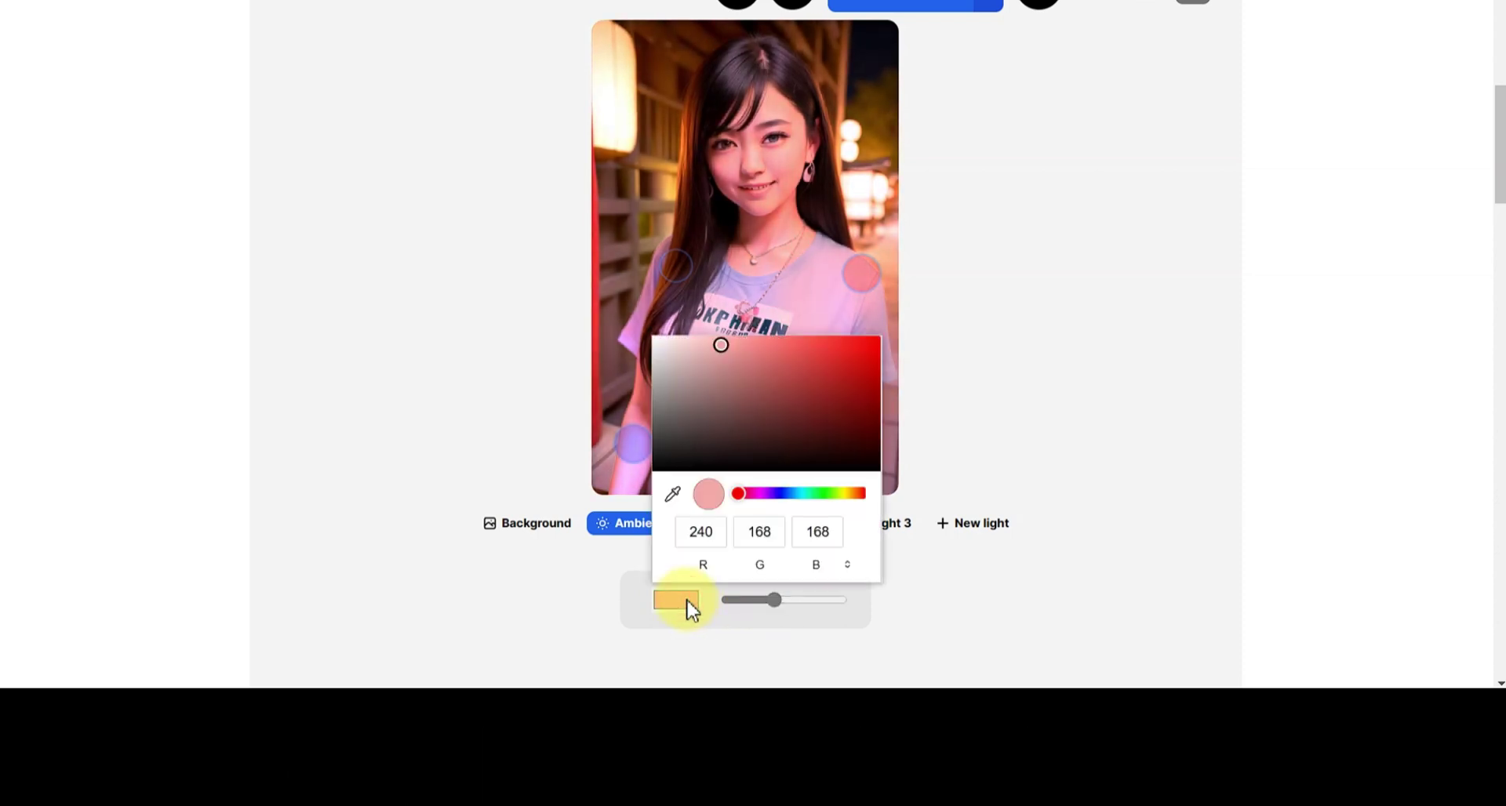
mouse_move(720, 356)
left_mouse_down()
mouse_move(668, 338)
mouse_move(656, 354)
left_mouse_up()
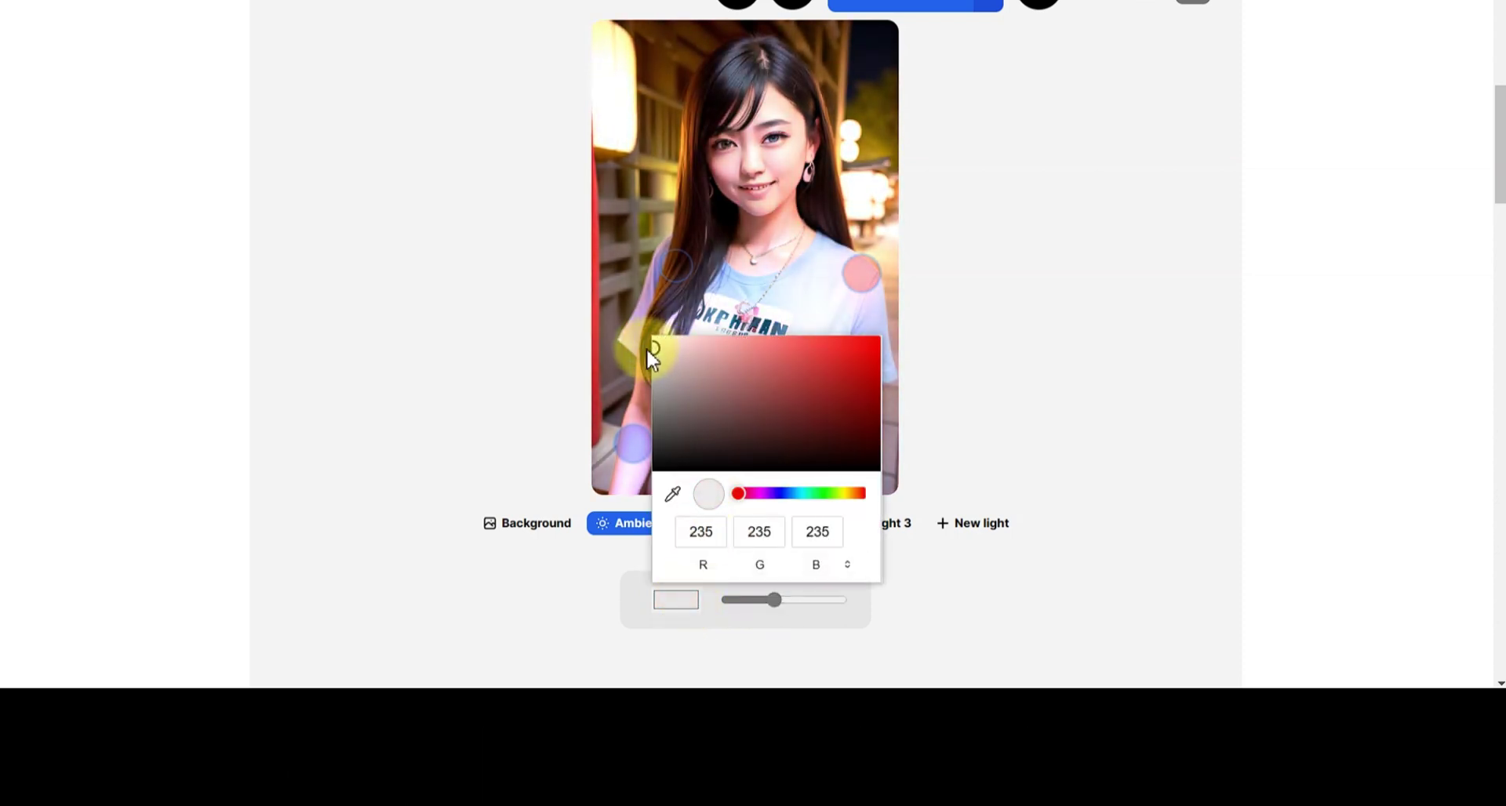
left_click(516, 425)
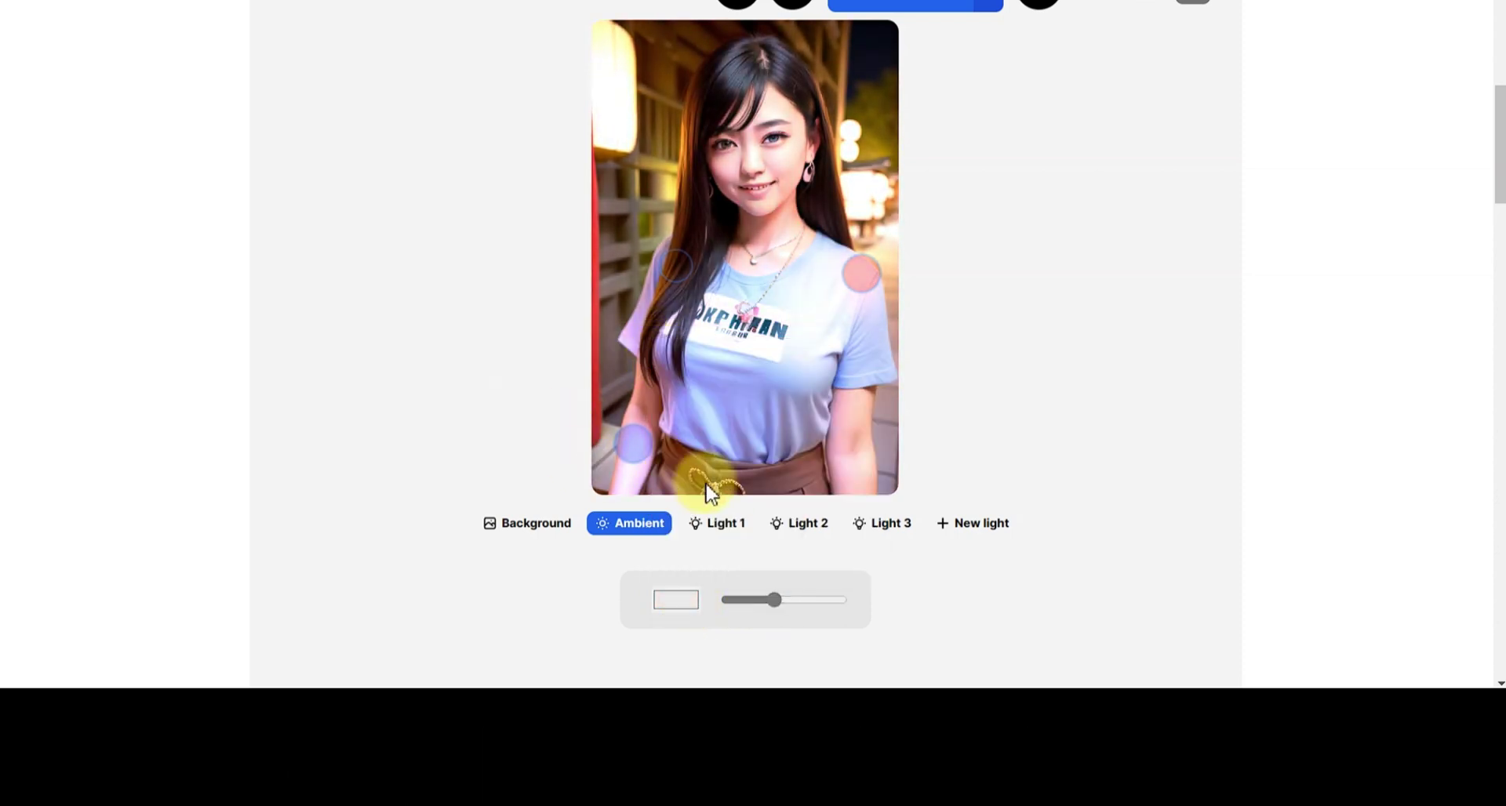
Add a fourth light at the top right, colour it red (251, 75, 75), and close the editor.
left_click(984, 540)
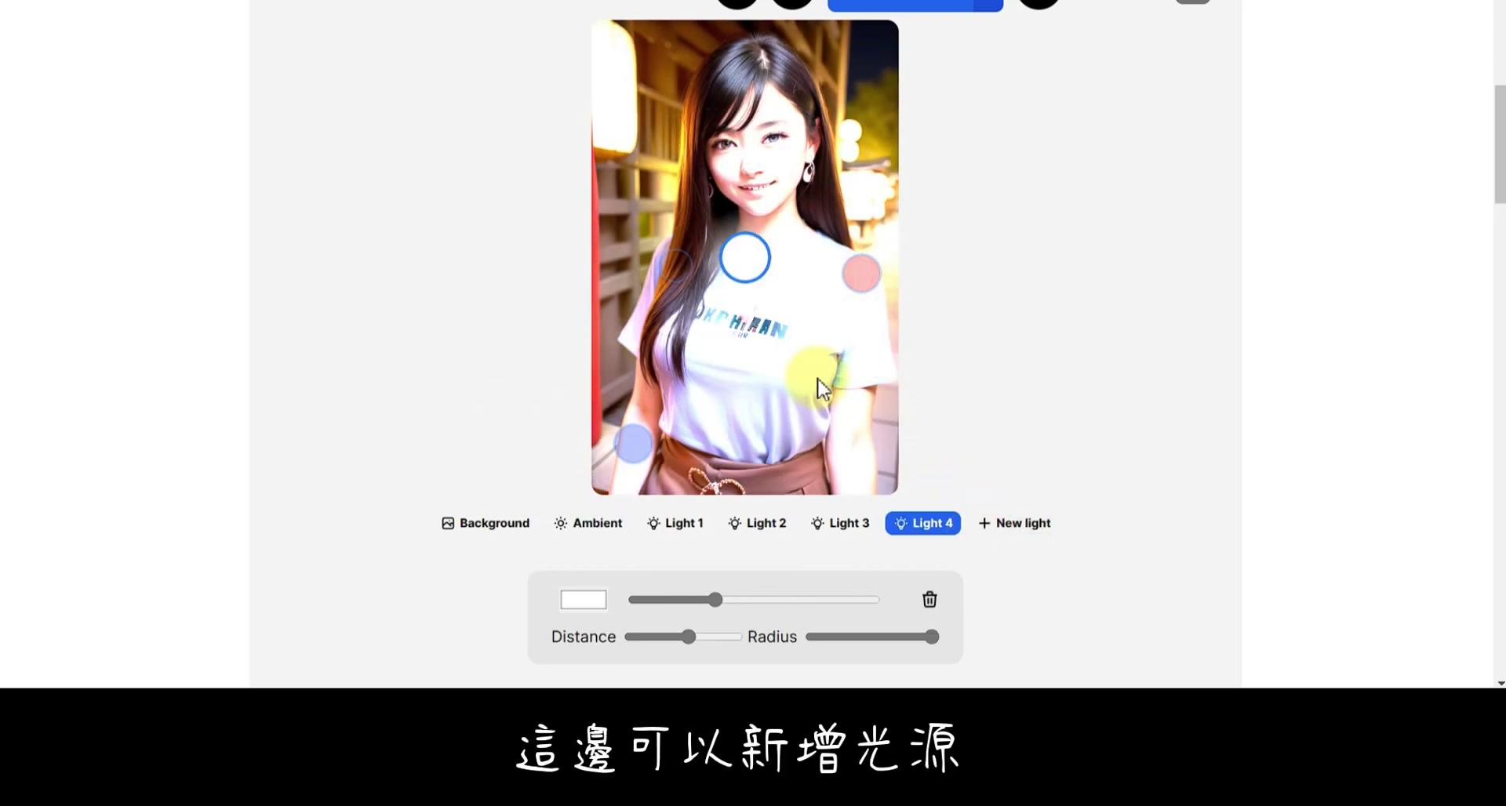
mouse_move(746, 255)
left_mouse_down()
mouse_move(760, 303)
mouse_move(669, 158)
mouse_move(834, 73)
left_mouse_up()
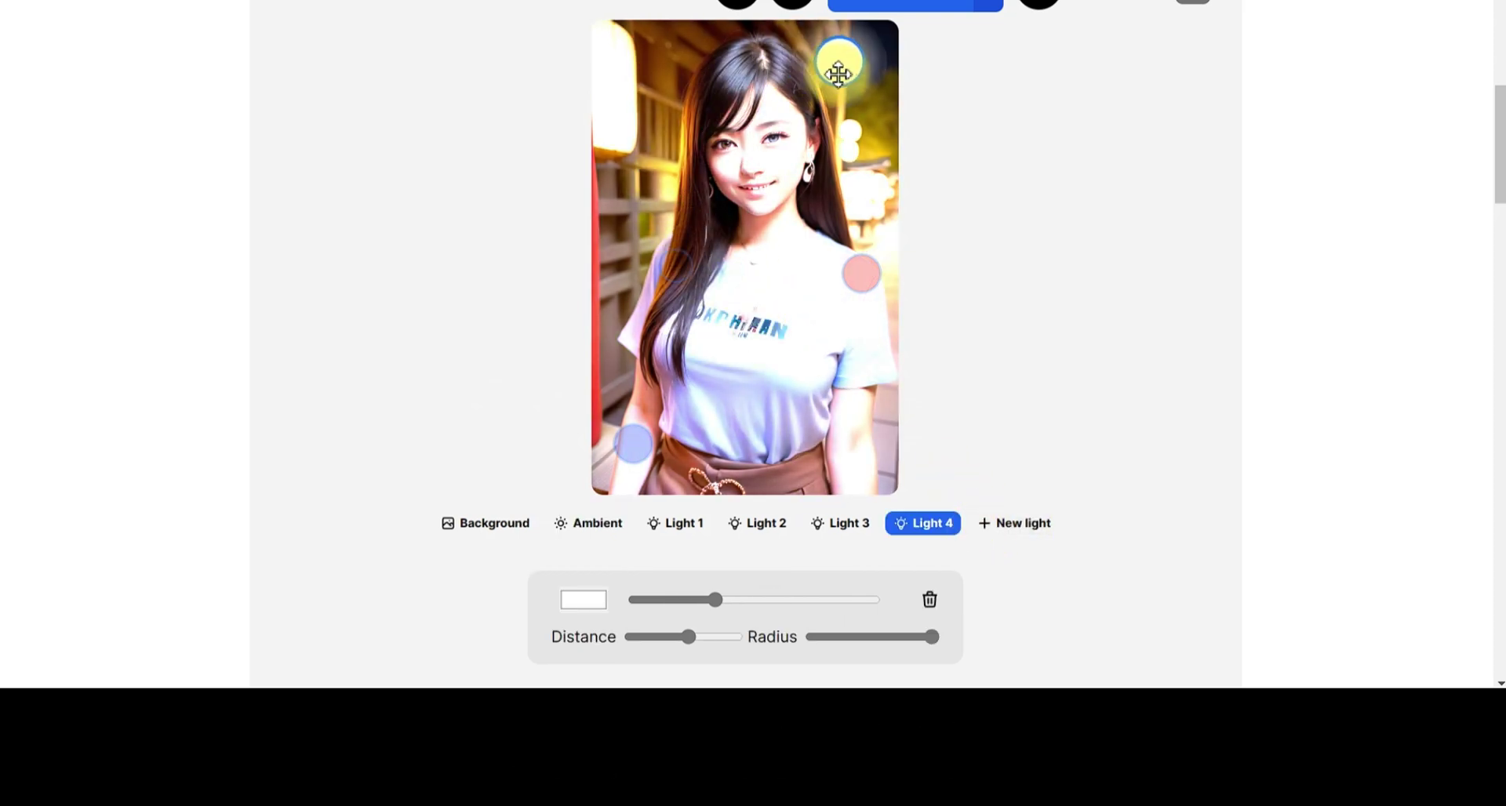
left_click(588, 600)
left_click_drag(706, 342, 722, 346)
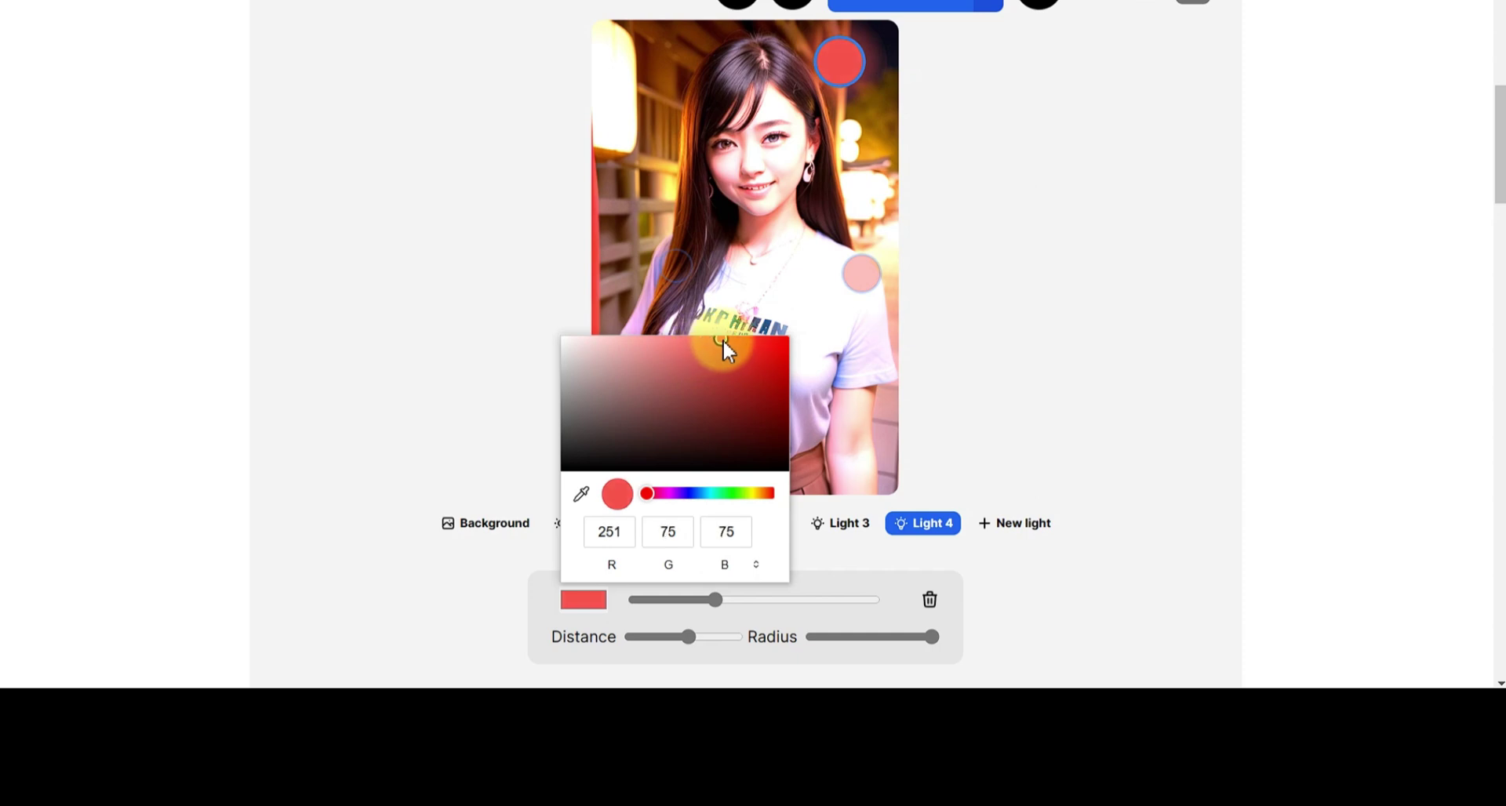
left_click(403, 416)
scroll(403, 417, "up", 2)
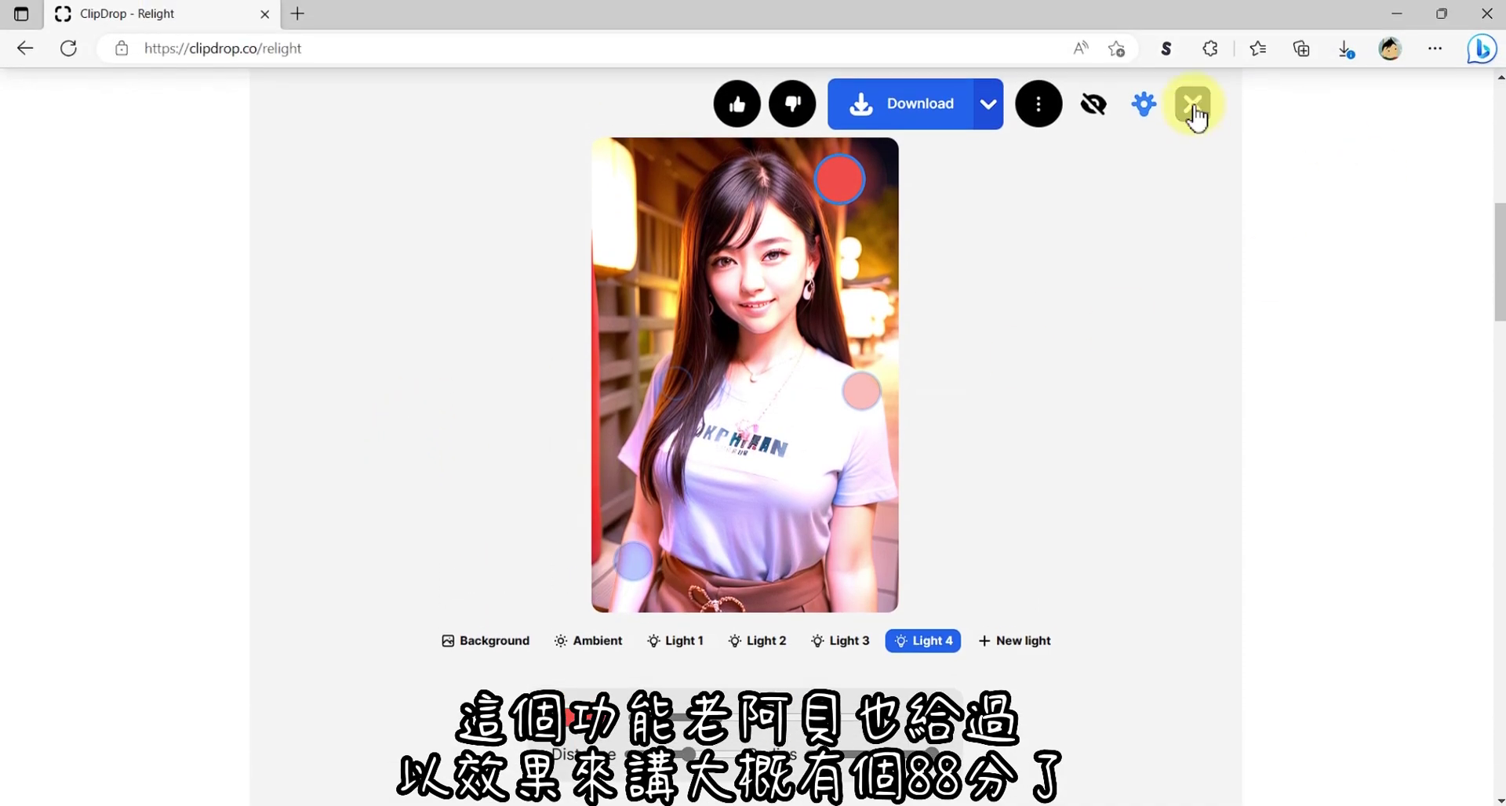
left_click(1193, 108)
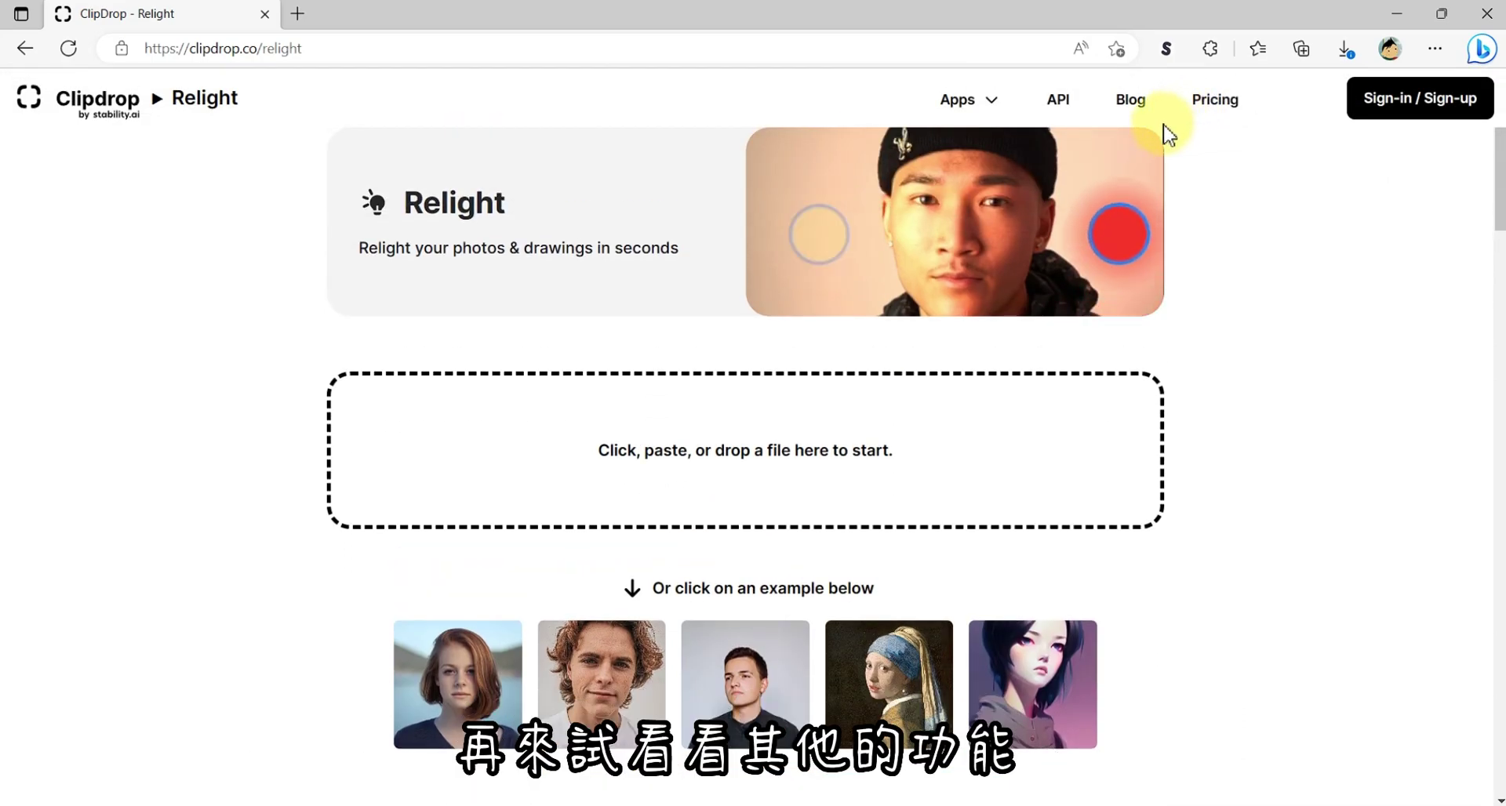
Go back to the Clipdrop home page and open the Image Upscaler from the tools grid.
left_click(101, 109)
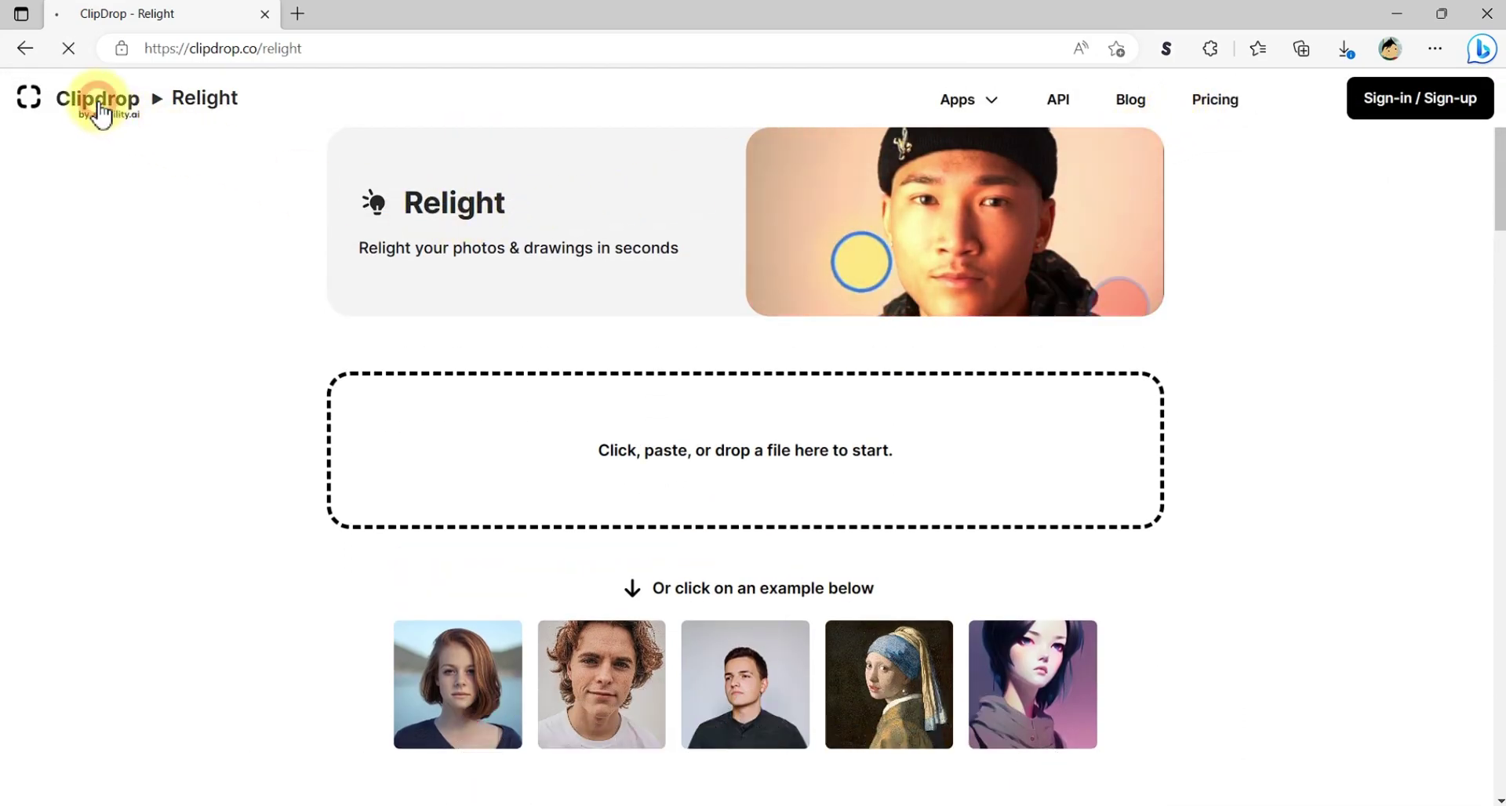
scroll(533, 407, "down", 10)
scroll(554, 432, "down", 5)
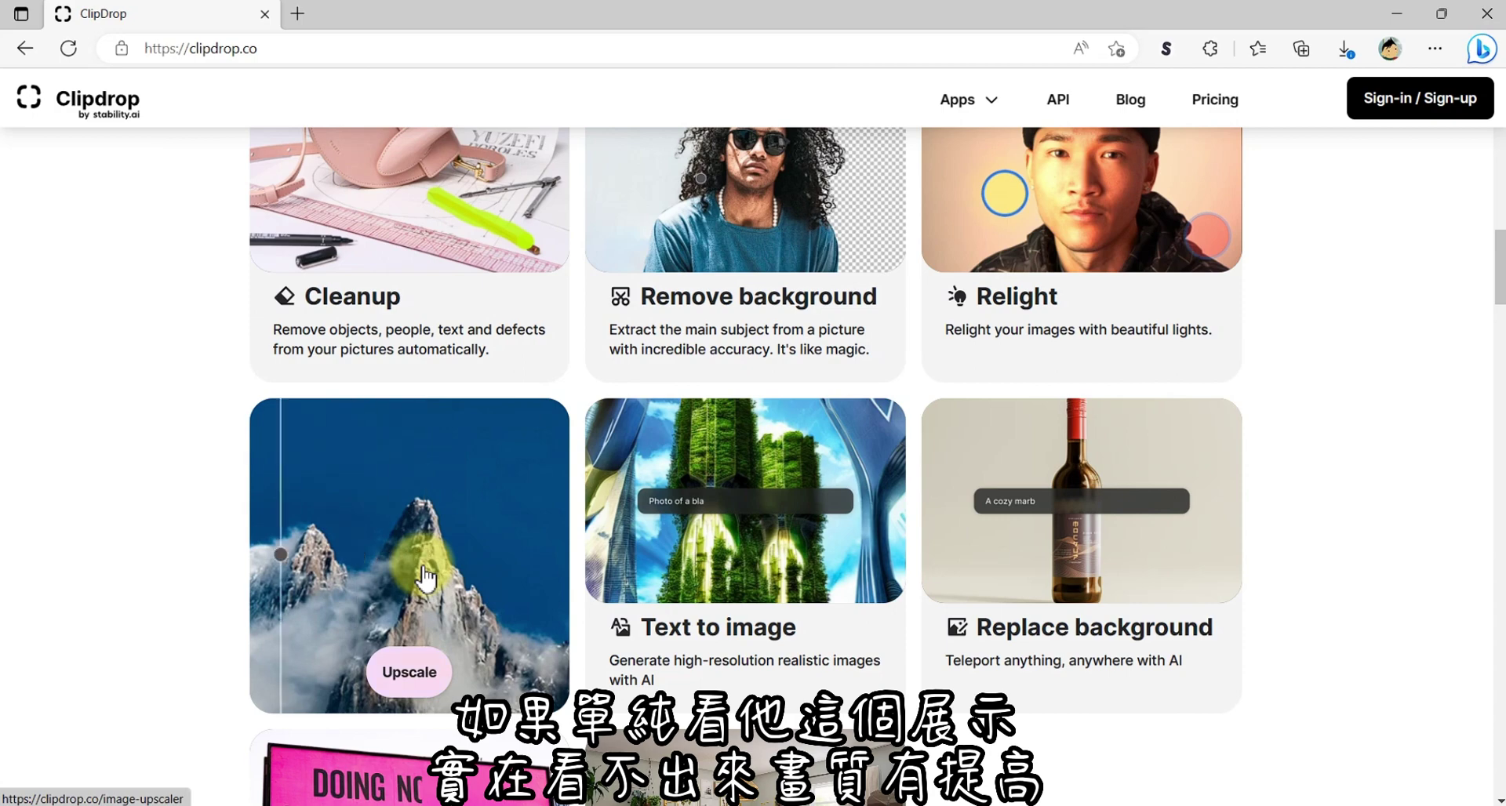
left_click(425, 577)
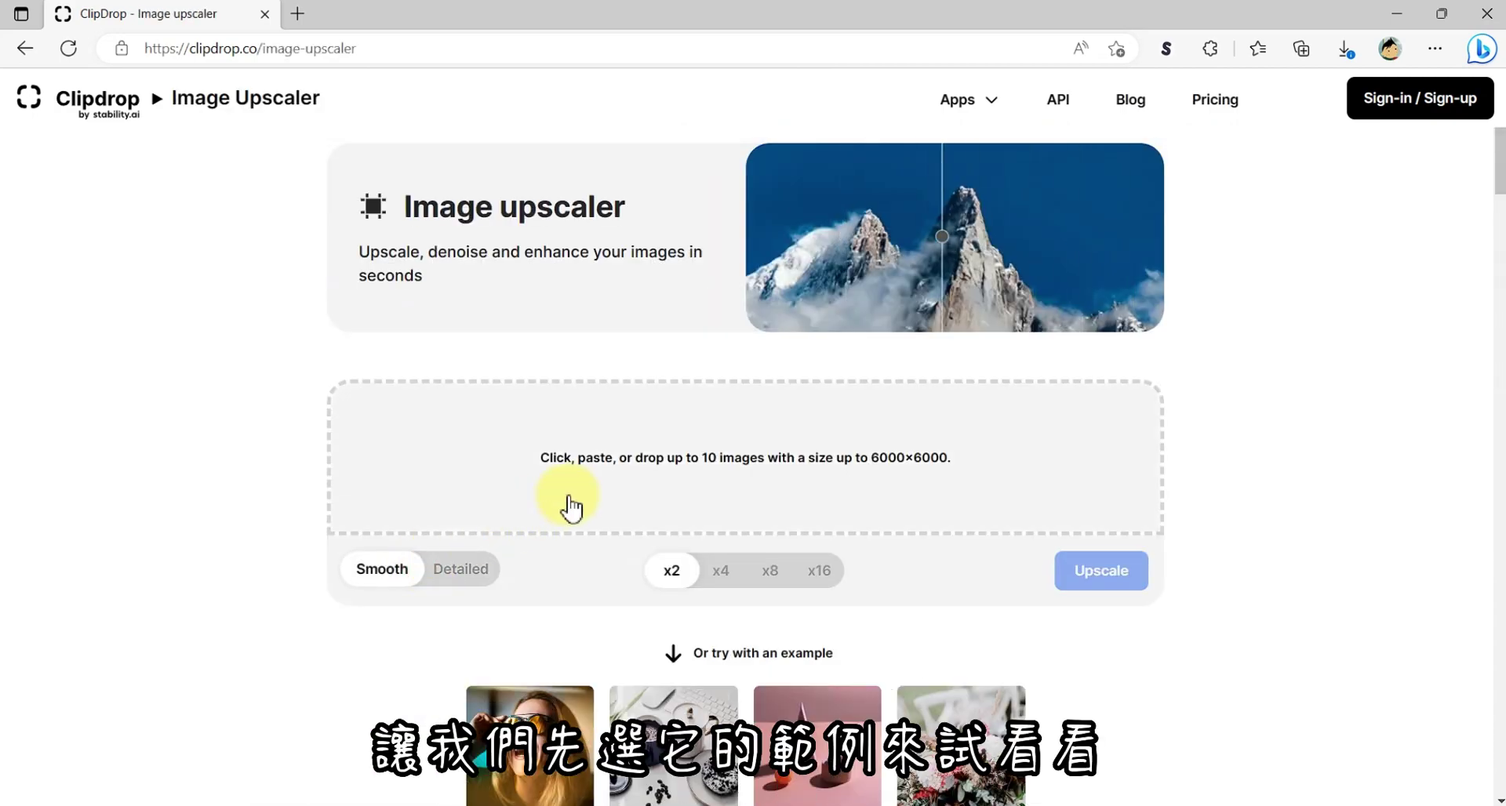
Upscale the flower bouquet example, compare before and after, then close the preview.
scroll(571, 504, "down", 1)
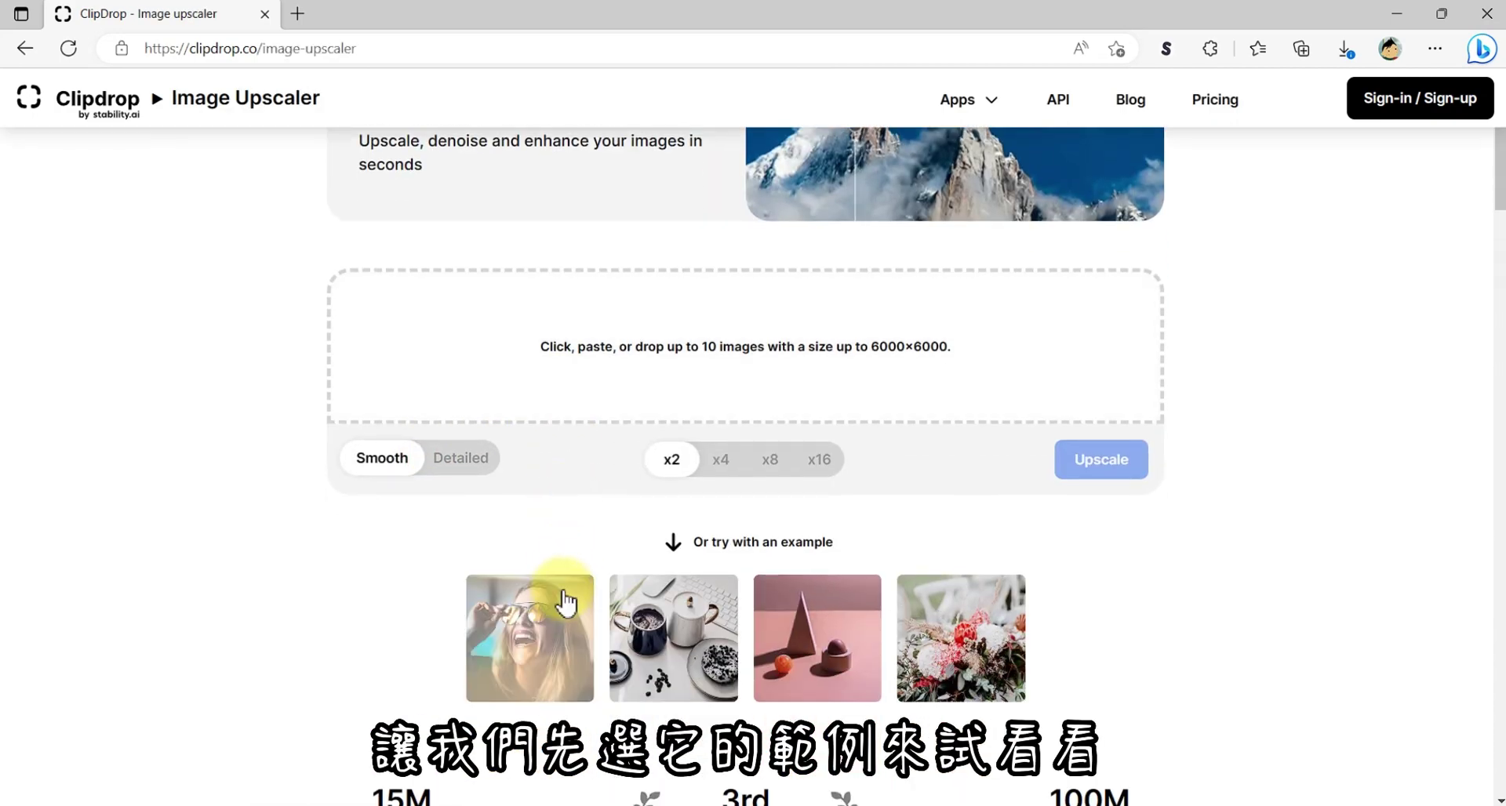
left_click(935, 625)
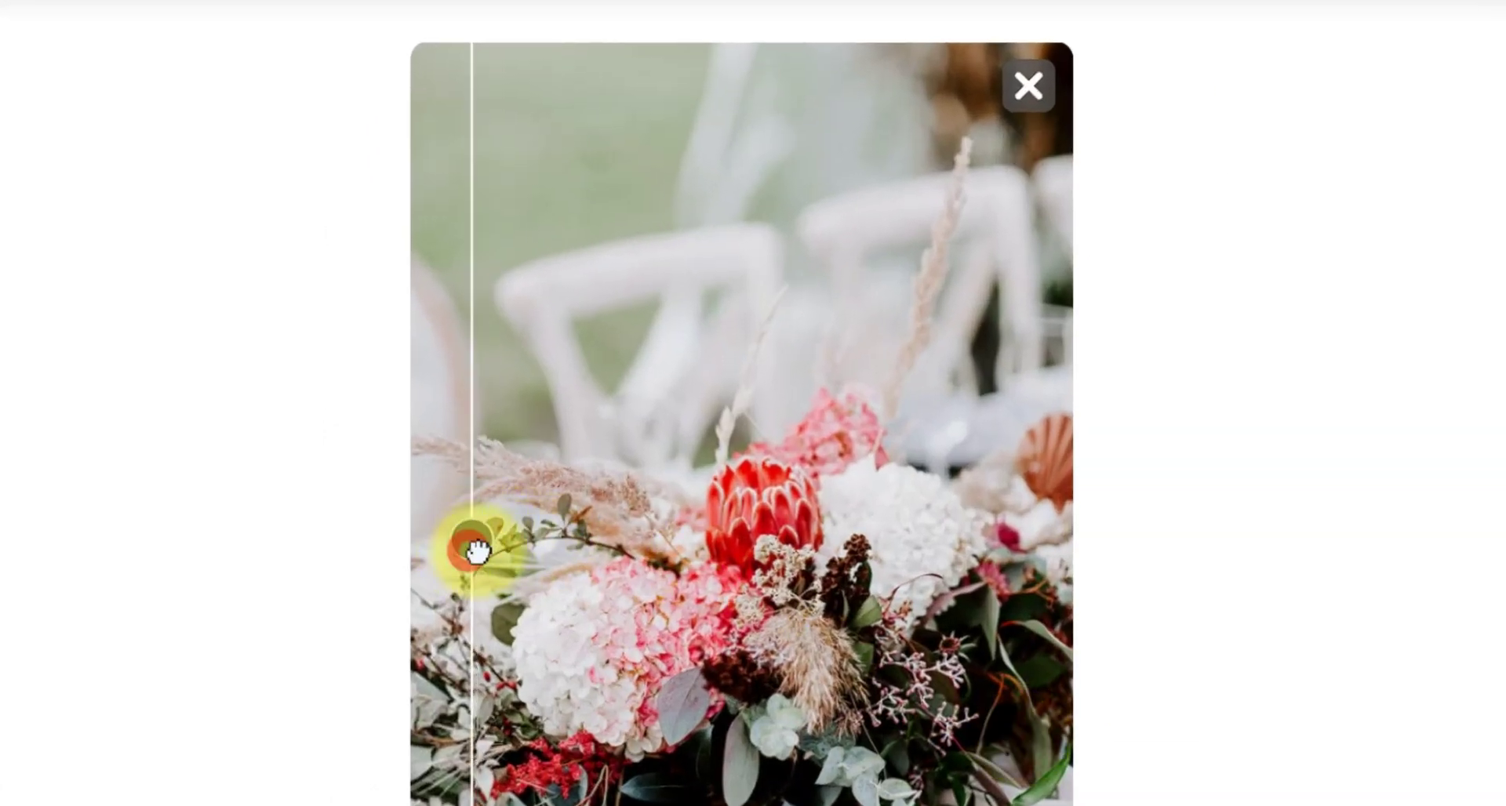
mouse_move(477, 552)
left_mouse_down()
mouse_move(894, 537)
mouse_move(649, 554)
mouse_move(904, 555)
mouse_move(632, 574)
mouse_move(887, 578)
mouse_move(611, 578)
mouse_move(881, 591)
mouse_move(638, 592)
left_mouse_up()
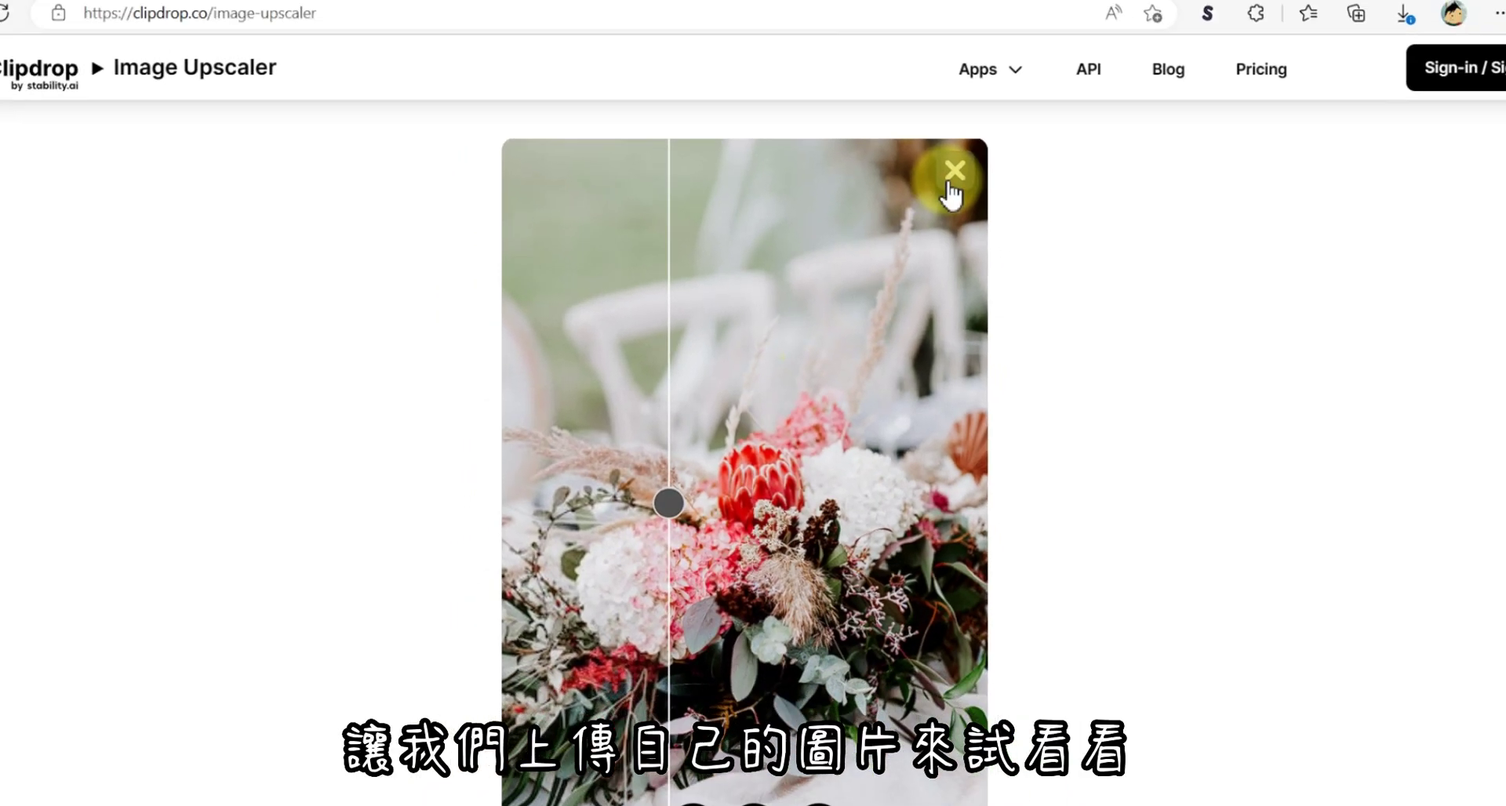
left_click(931, 200)
scroll(863, 236, "up", 15)
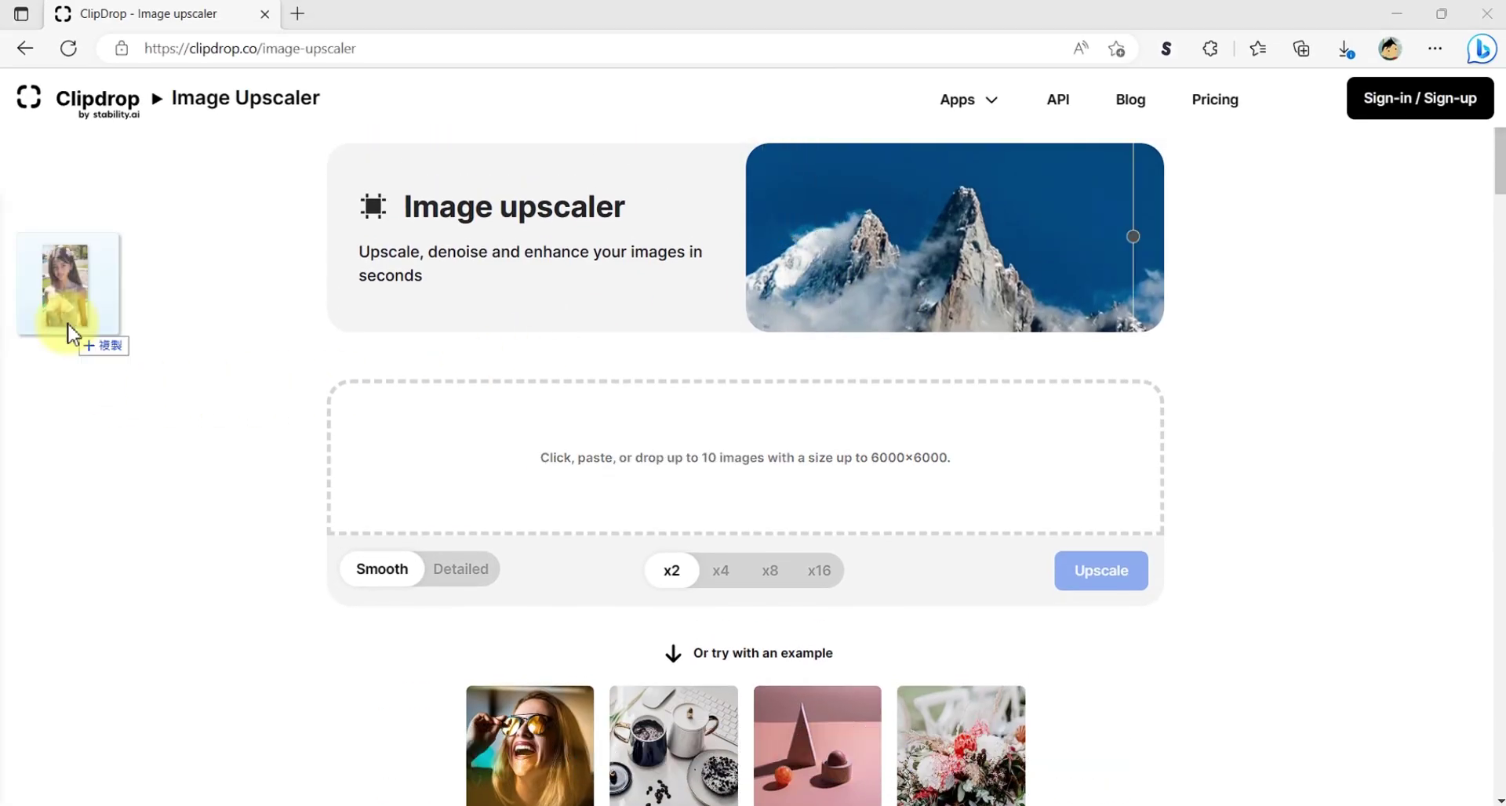
Upload 00008-3105913252.png, upscale it at 2x since 4x needs sign-in, compare, and download the result.
left_click_drag(61, 377, 706, 487)
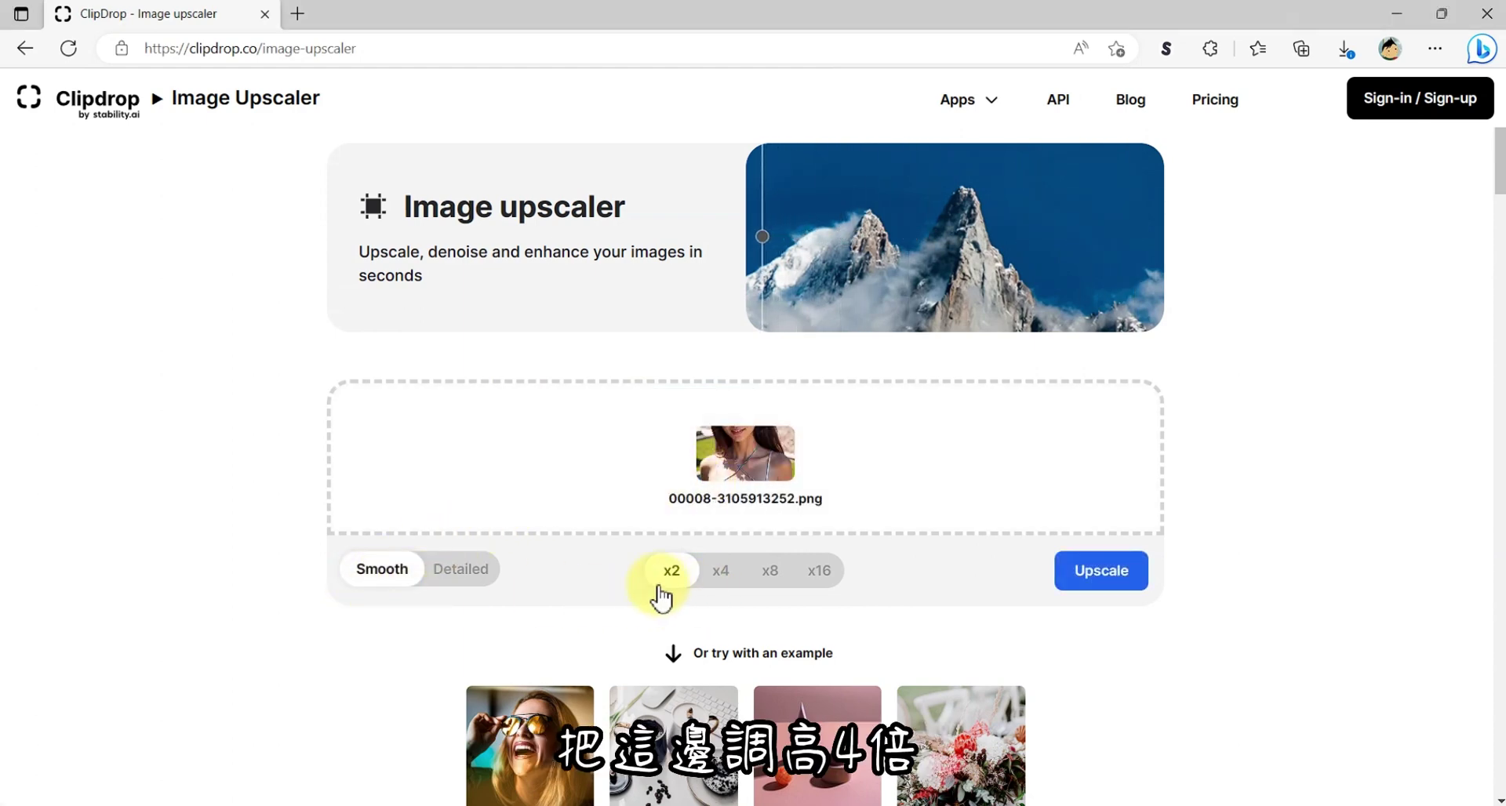
left_click(720, 580)
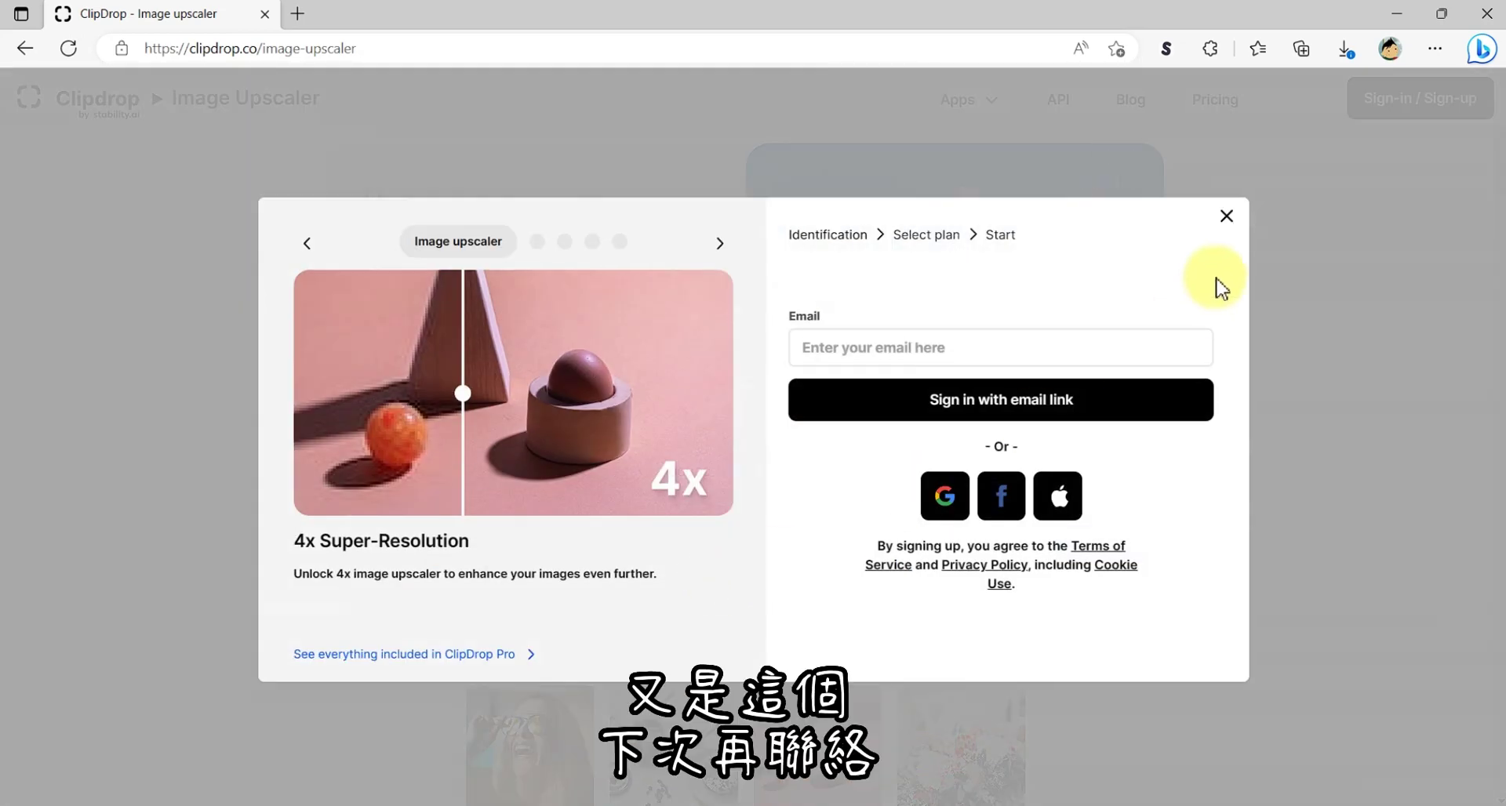
left_click(1226, 217)
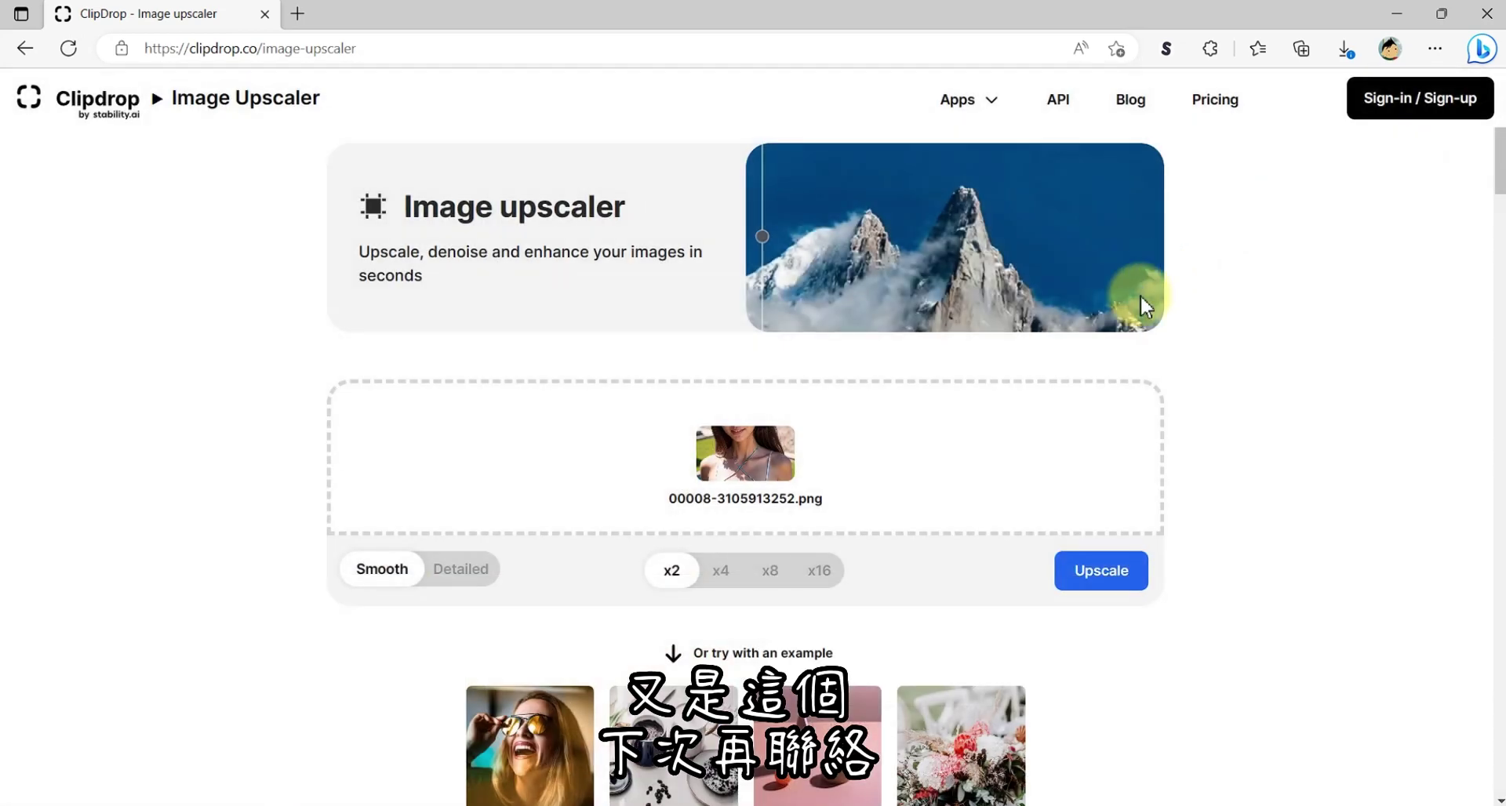
left_click(1108, 572)
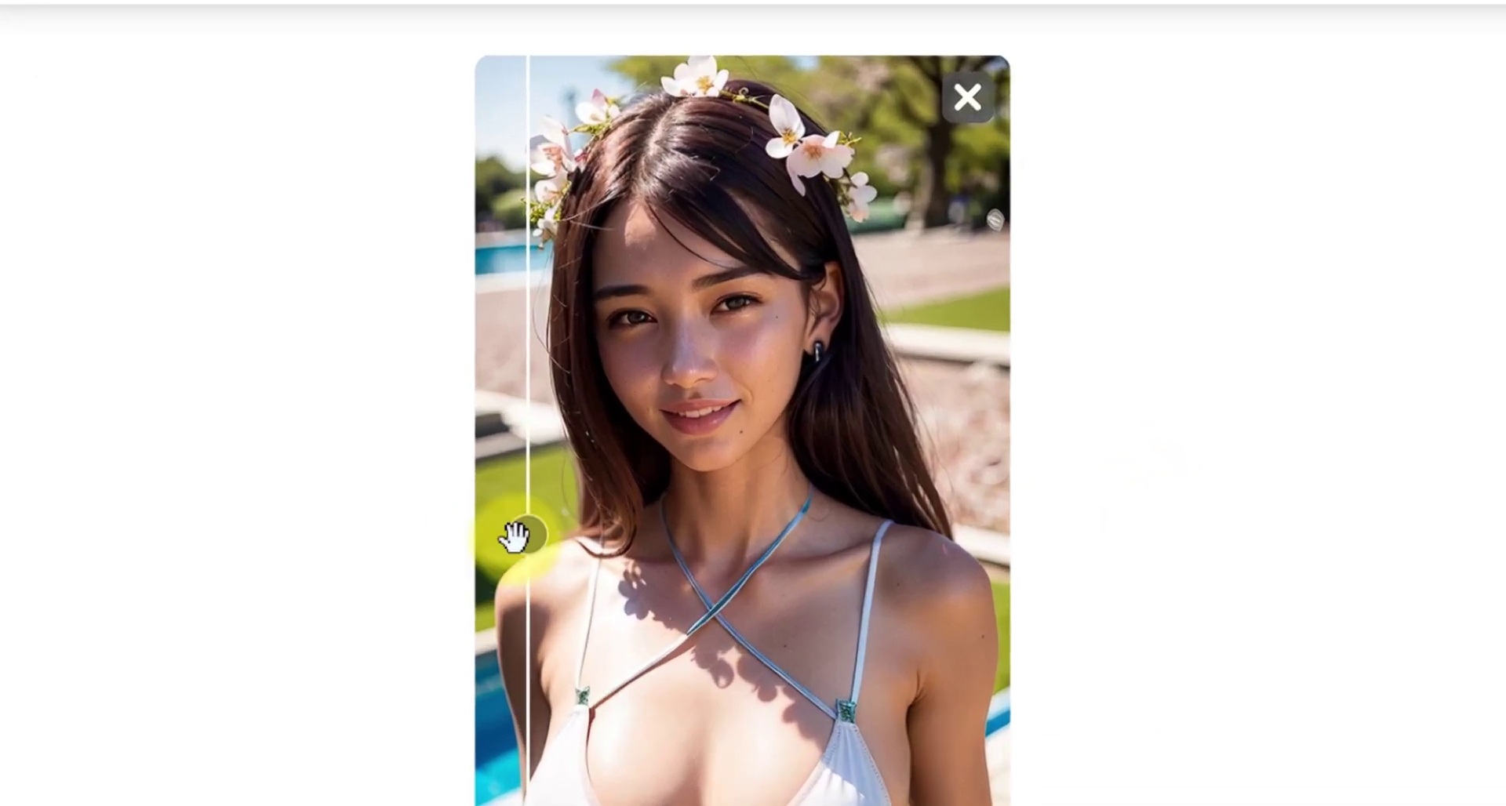
mouse_move(515, 537)
left_mouse_down()
mouse_move(798, 581)
mouse_move(918, 571)
mouse_move(572, 565)
mouse_move(858, 579)
mouse_move(867, 564)
mouse_move(693, 564)
mouse_move(587, 545)
left_mouse_up()
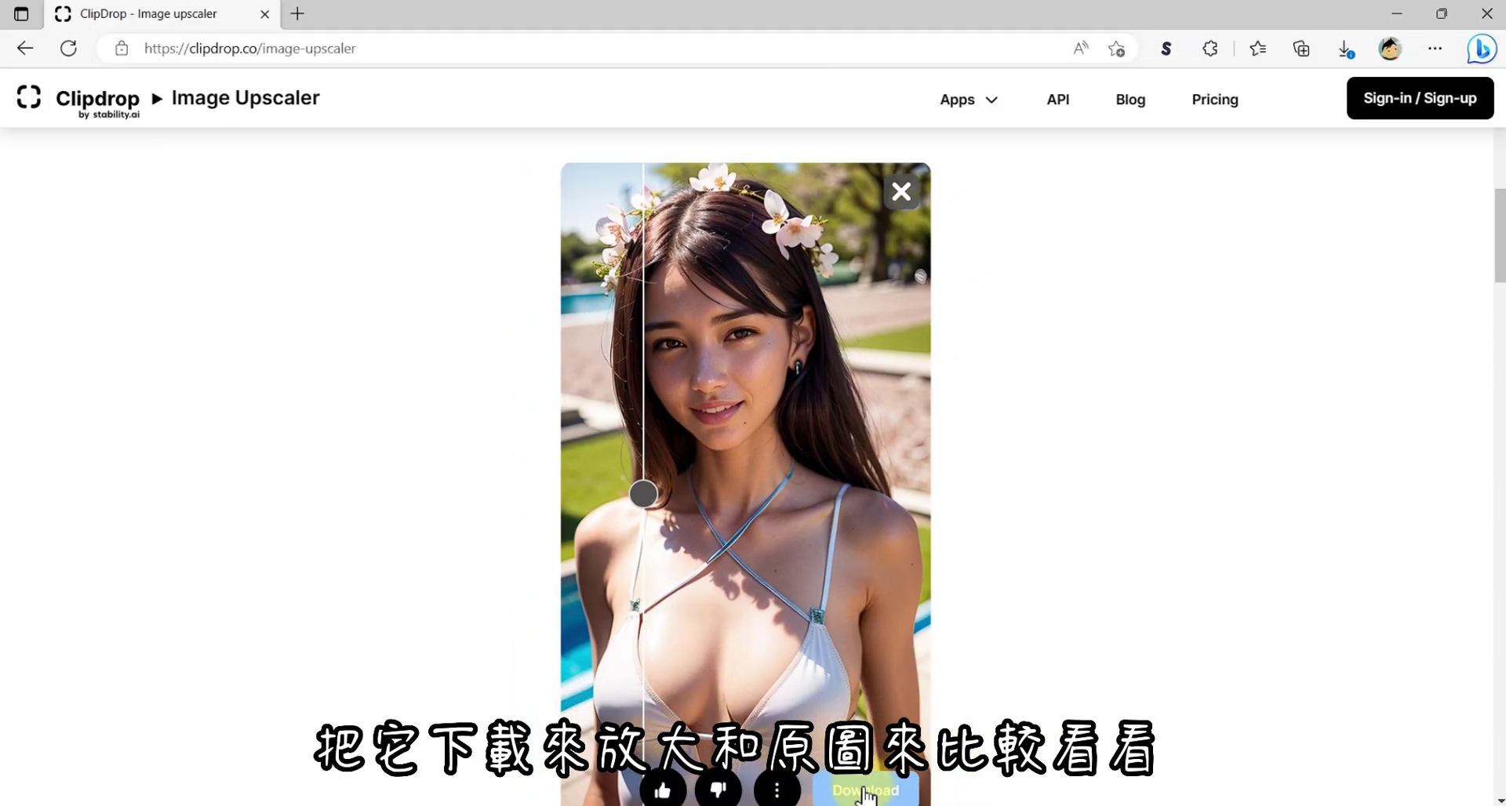
left_click(866, 794)
Arrange the original and enhanced portrait windows side by side at full height.
left_click(1098, 148)
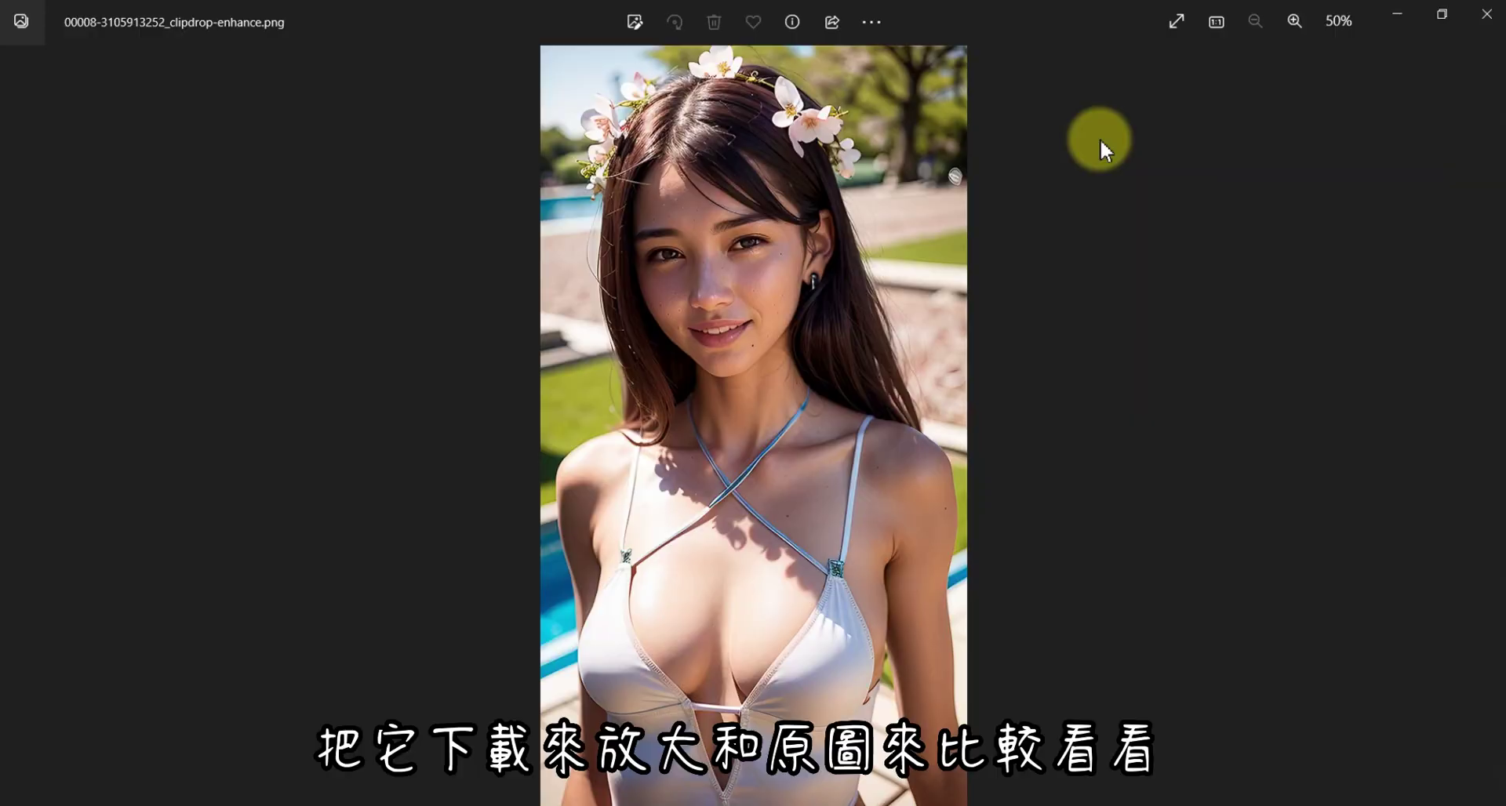
double_click(195, 40)
left_click_drag(1052, 50, 1176, 16)
left_click_drag(1111, 347, 1111, 756)
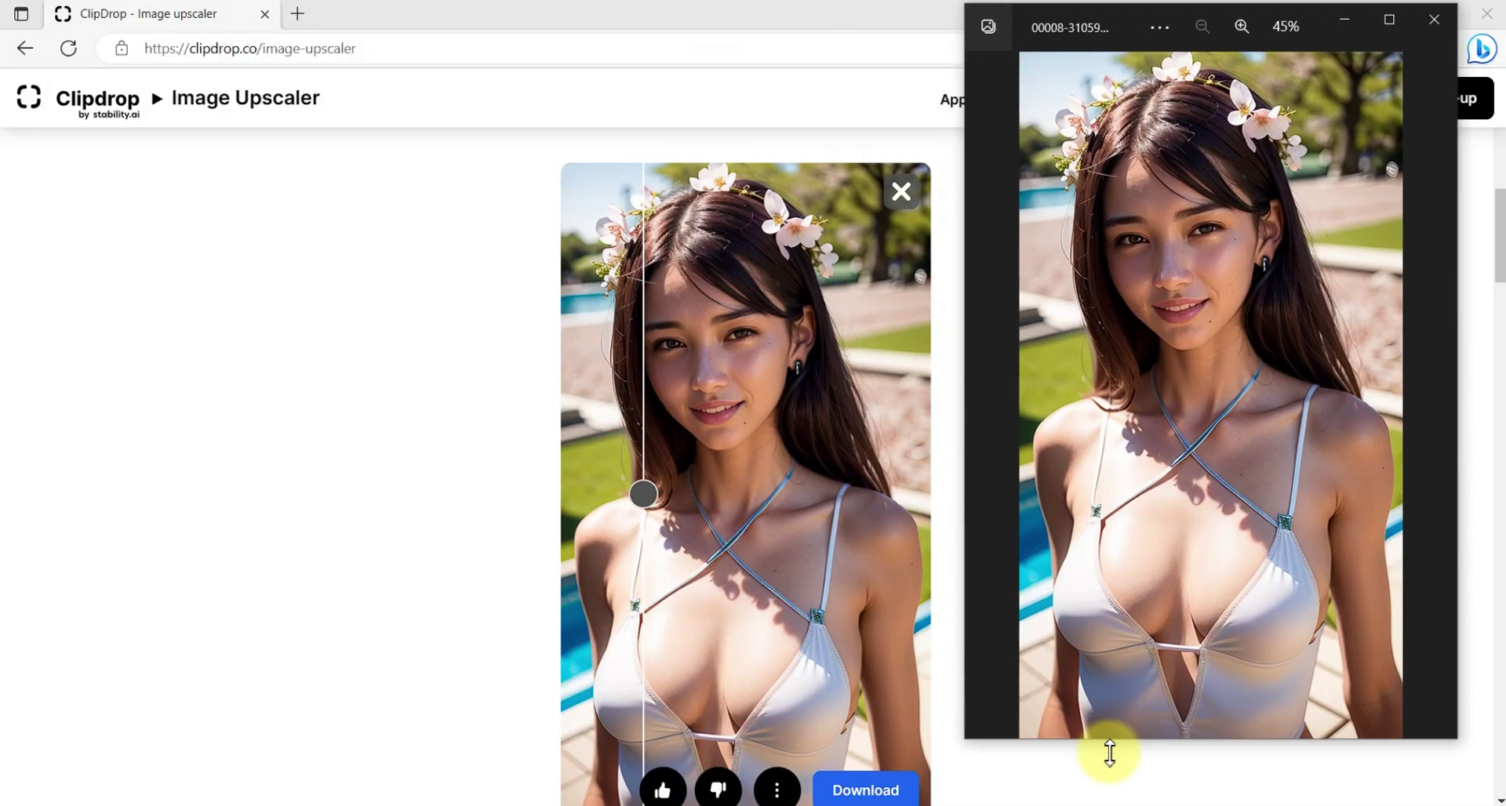
key("super+Up")
left_click_drag(1085, 31, 466, 29)
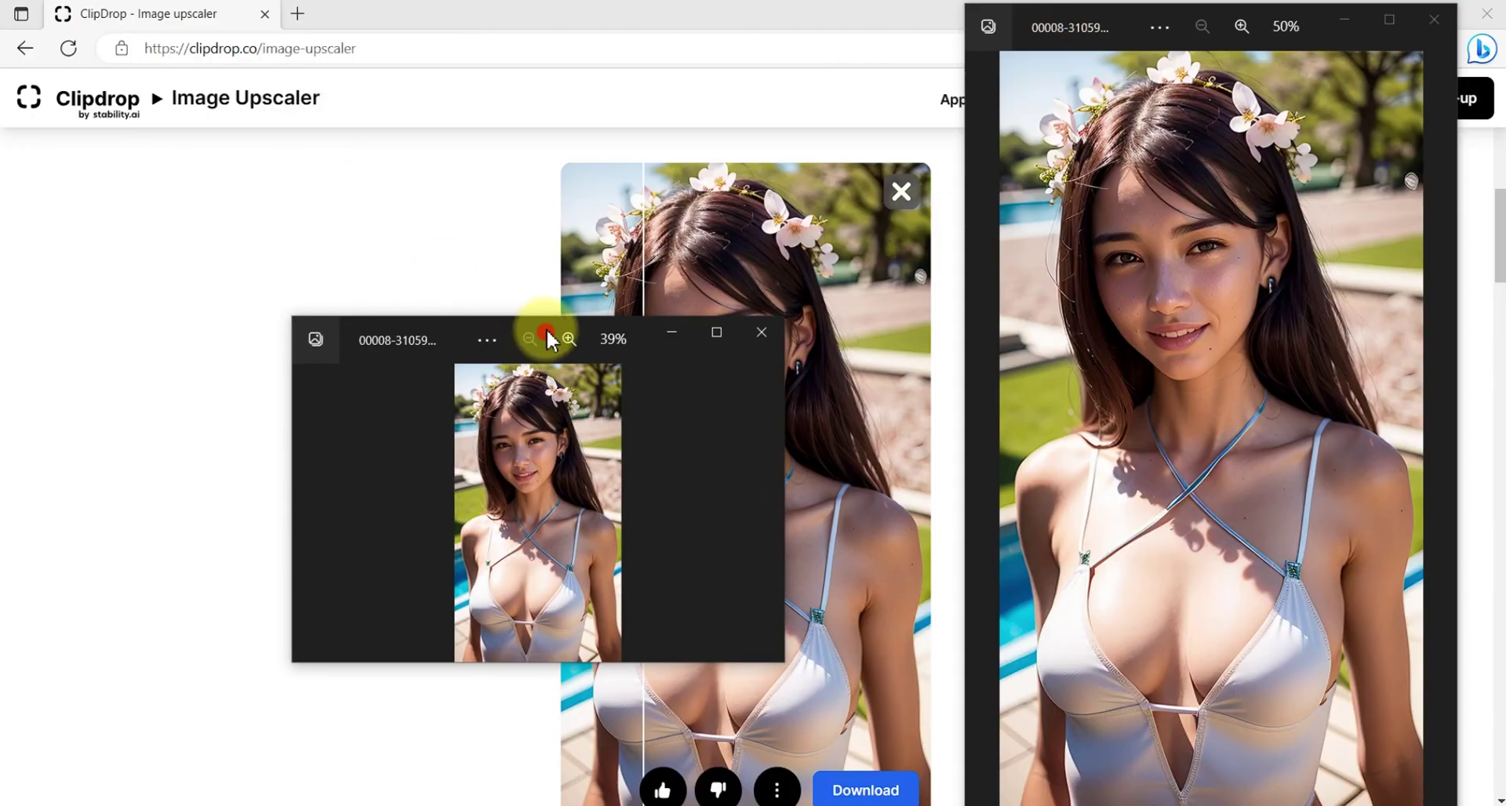
left_click_drag(527, 353, 520, 796)
left_click_drag(507, 29, 867, 31)
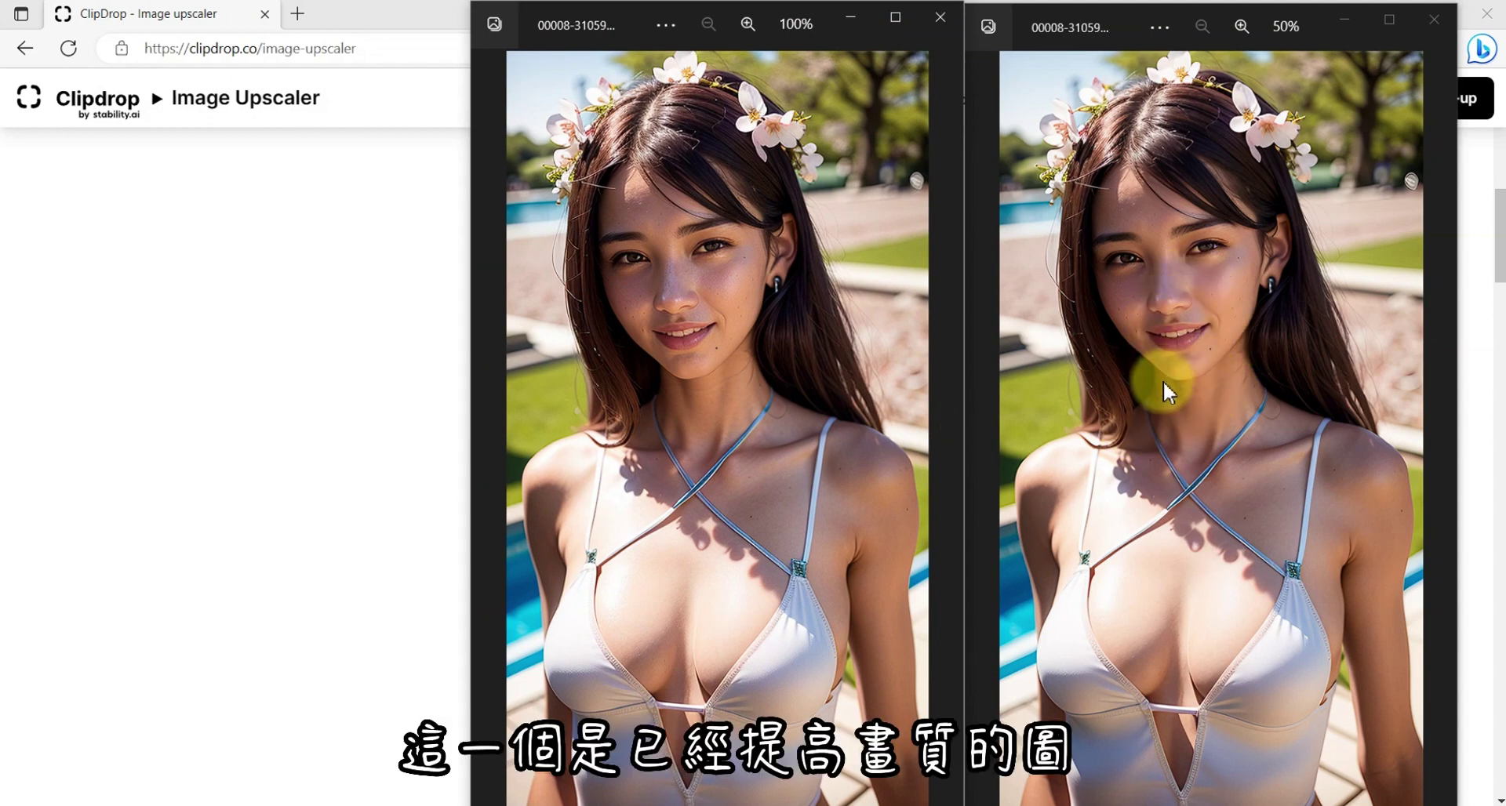
Read File info for both: original 536 x 960, enhanced 1072 x 1920, then close the panels.
right_click(752, 294)
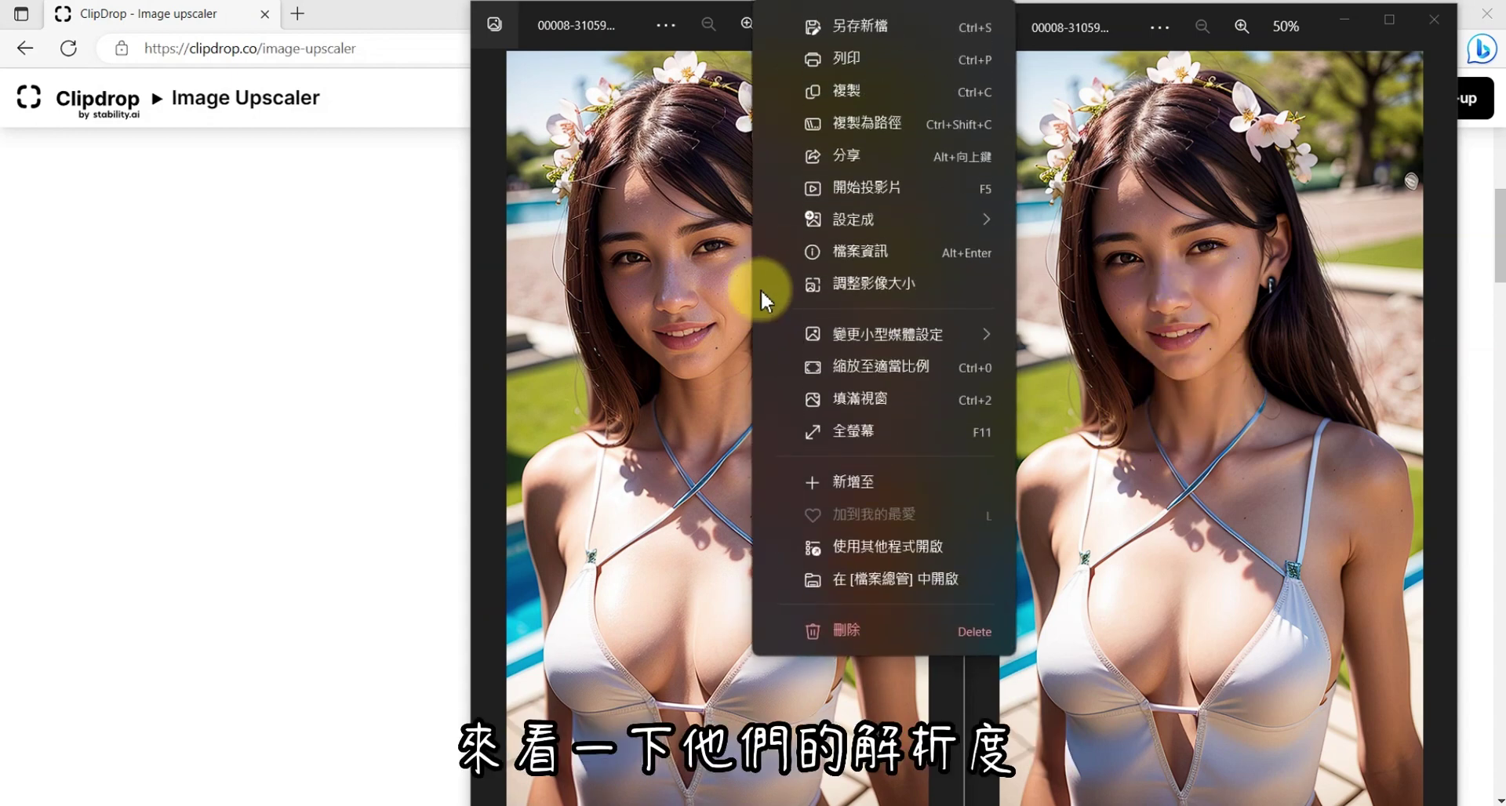
left_click(819, 261)
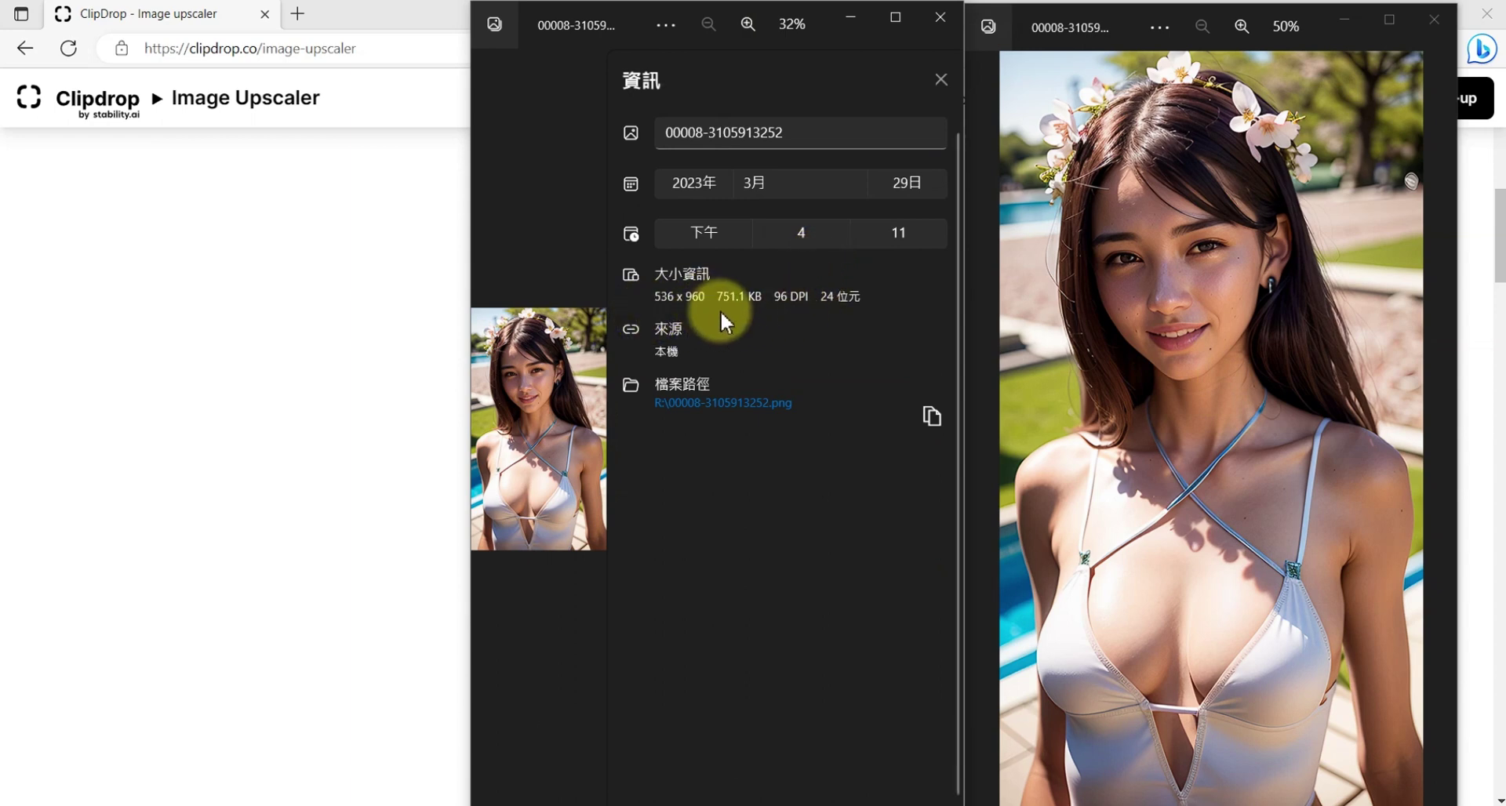
right_click(1177, 309)
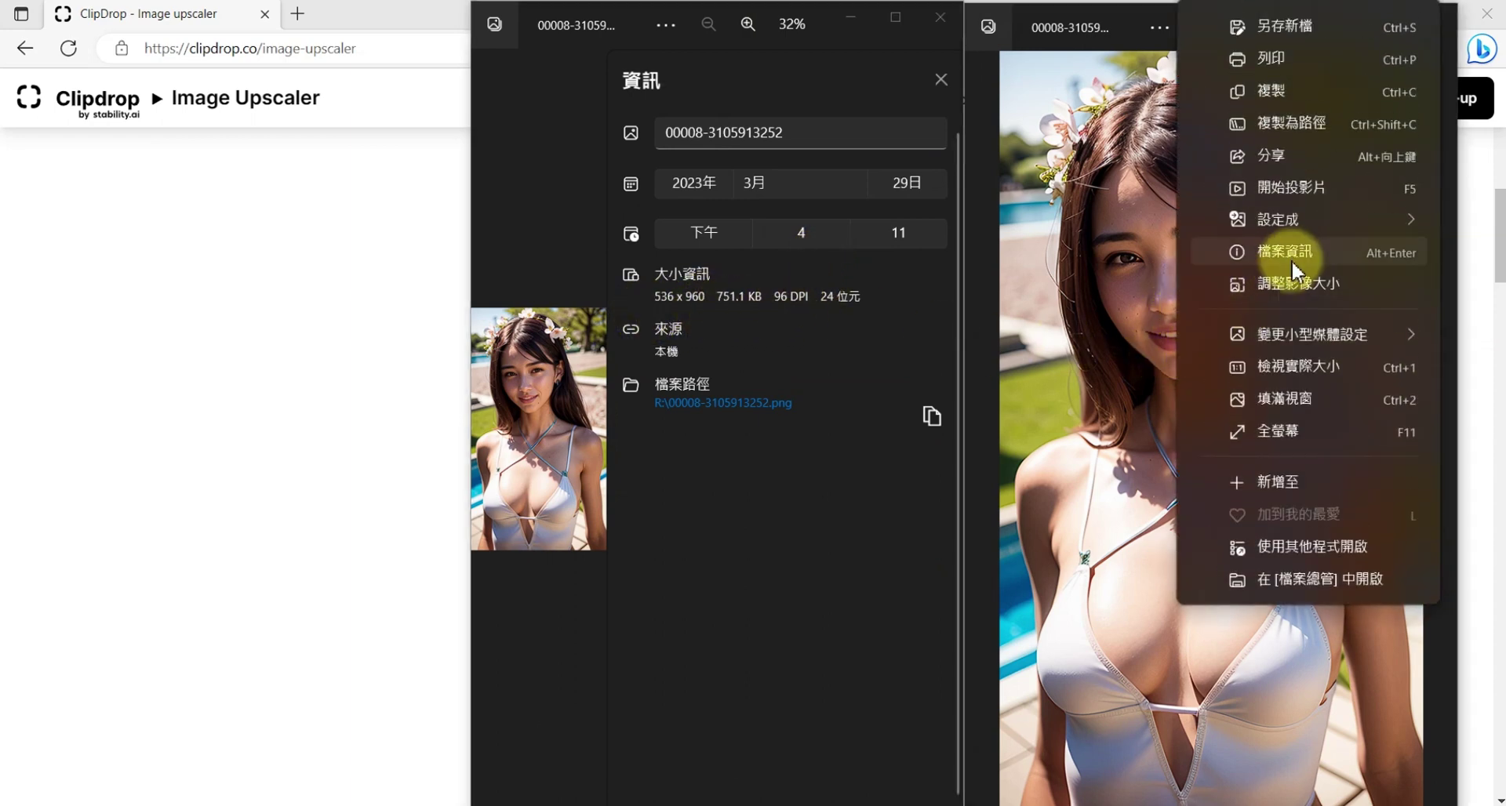
left_click(1291, 257)
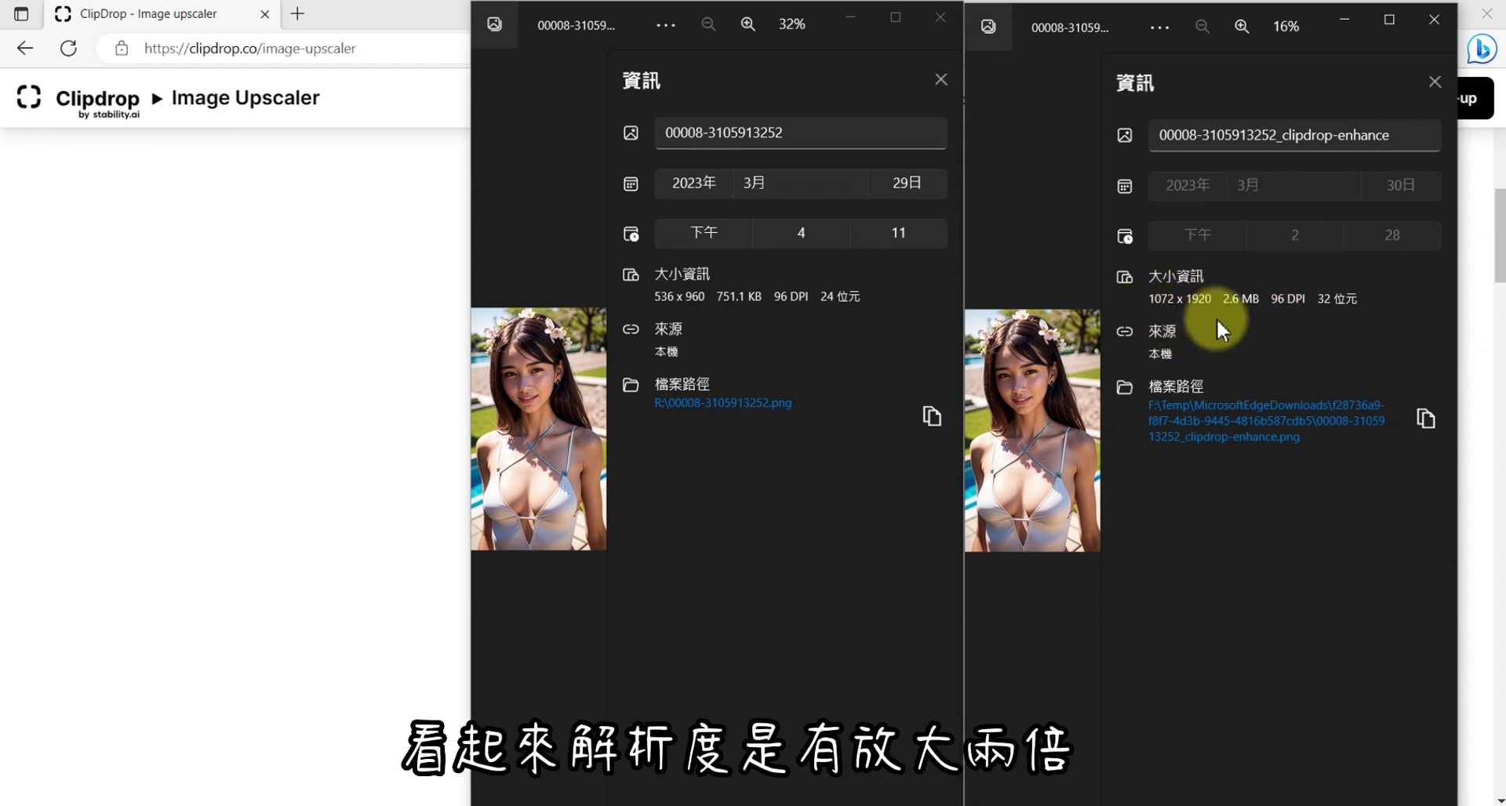
left_click(1438, 81)
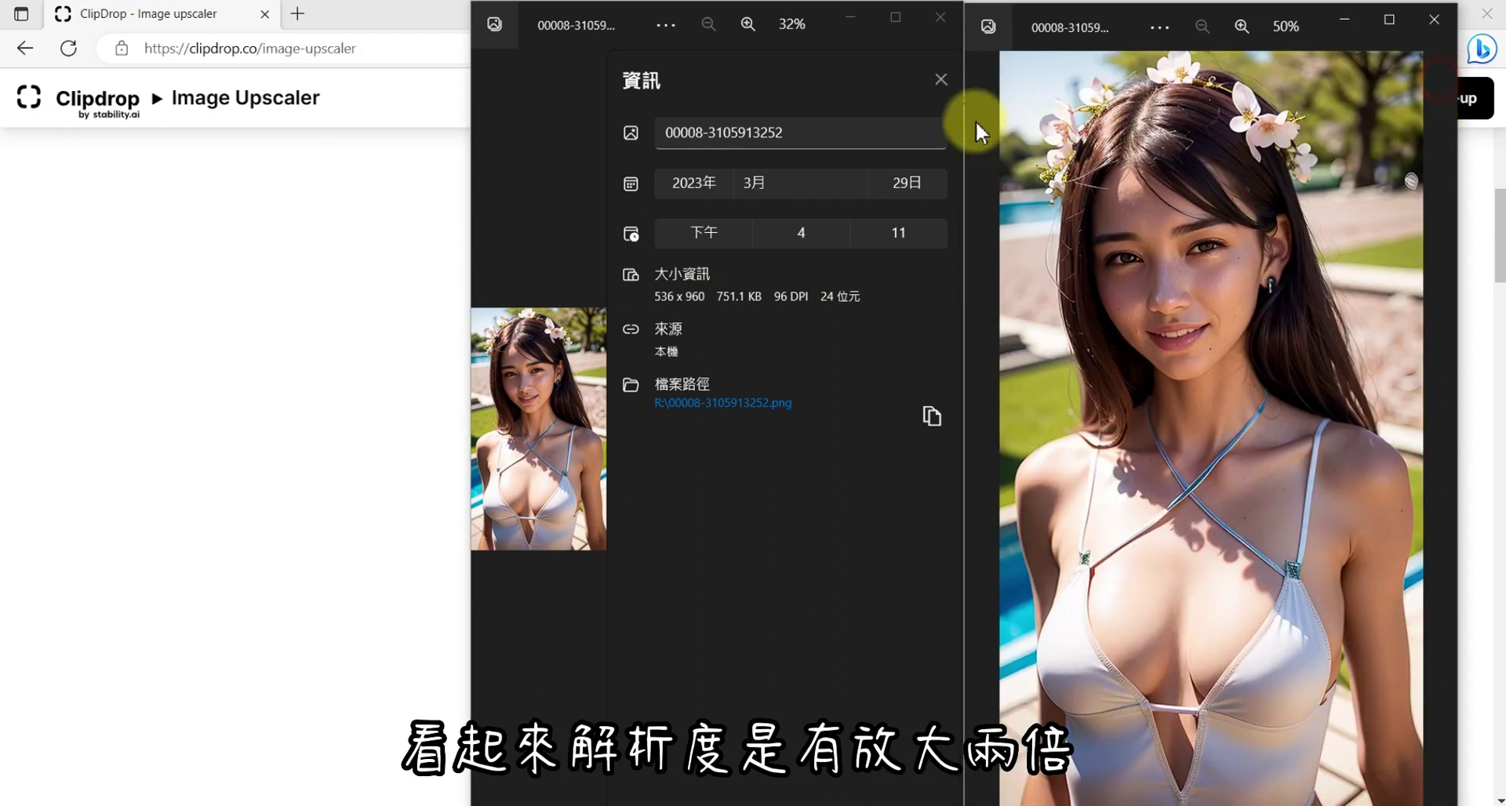
left_click(940, 81)
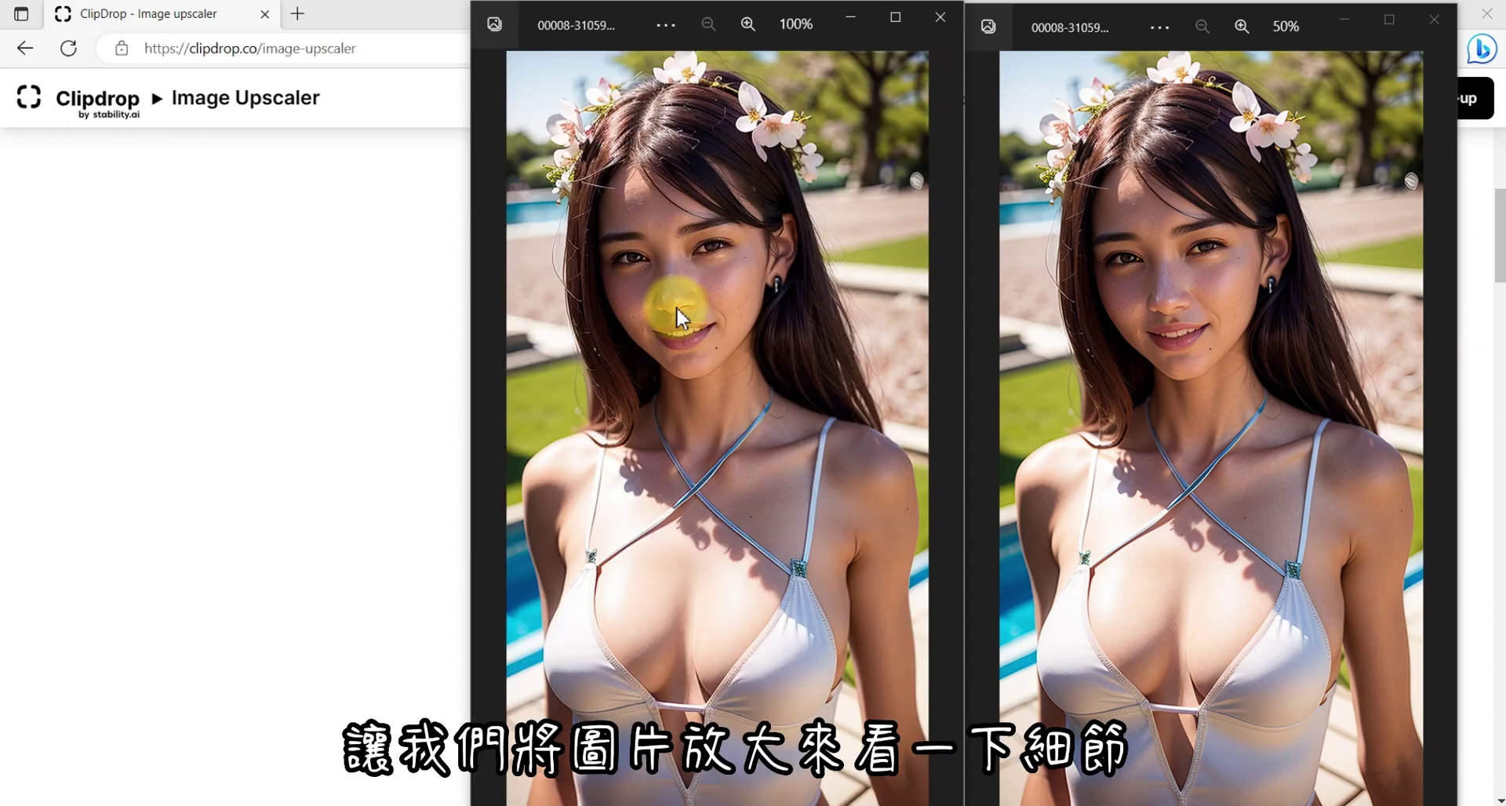
Zoom both portraits in on the eye, cheek and lips to compare detail, then zoom back out.
scroll(676, 306, "up", 3)
scroll(676, 306, "up", 2)
scroll(676, 306, "up", 2)
left_click_drag(824, 196, 685, 565)
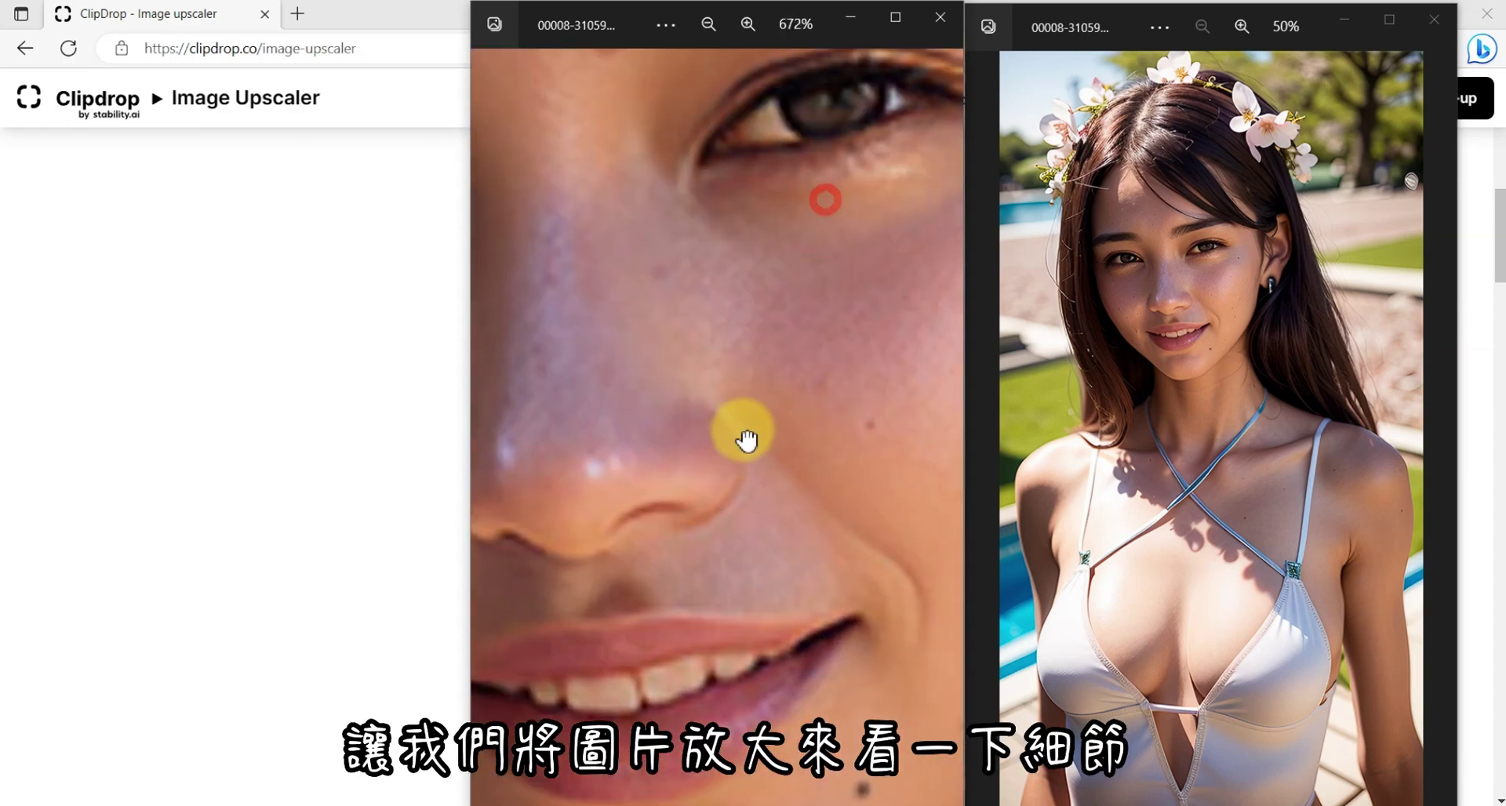
scroll(1234, 376, "up", 2)
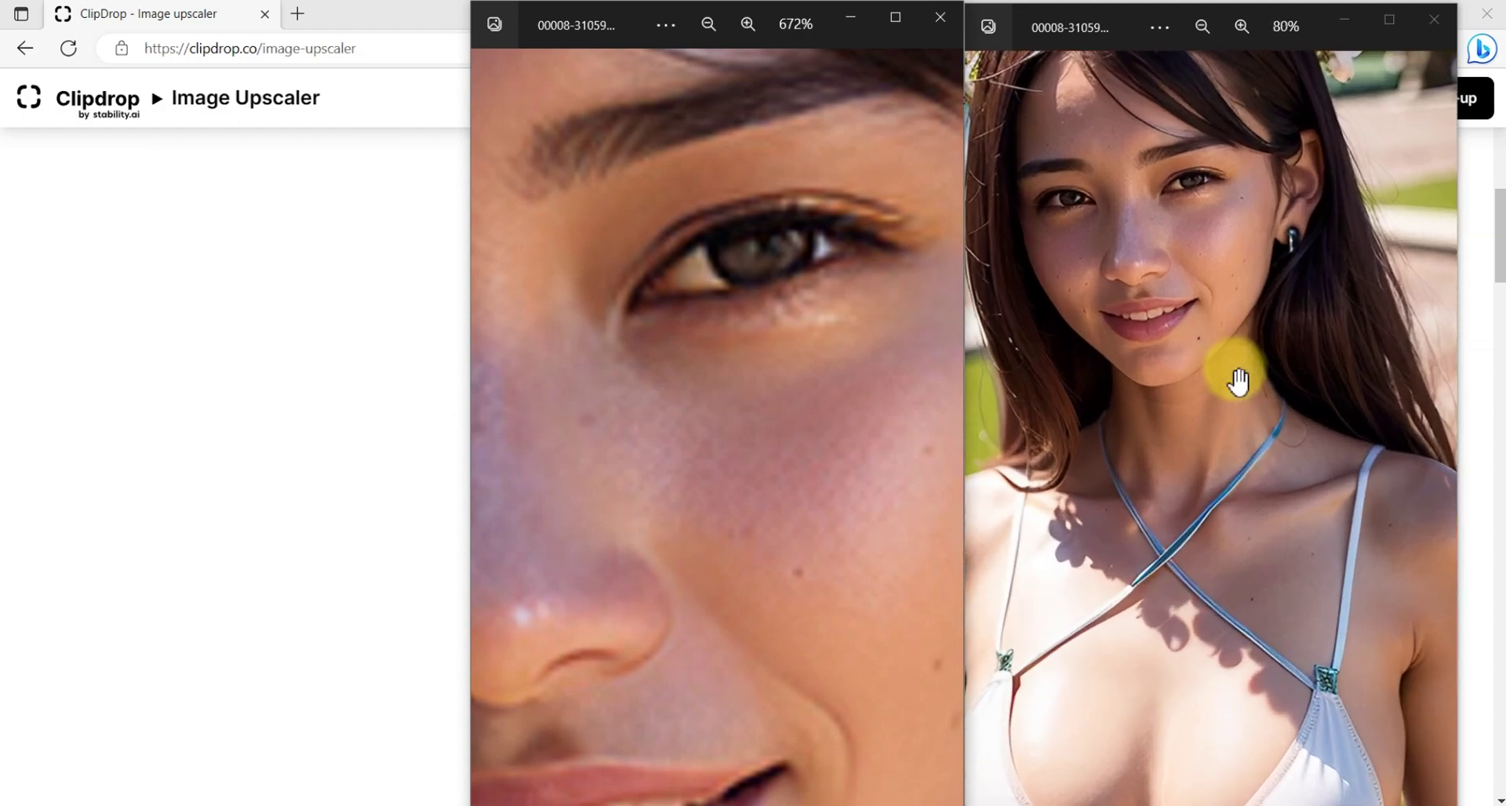
scroll(1234, 376, "up", 2)
scroll(1234, 377, "up", 2)
left_click_drag(1116, 192, 1247, 571)
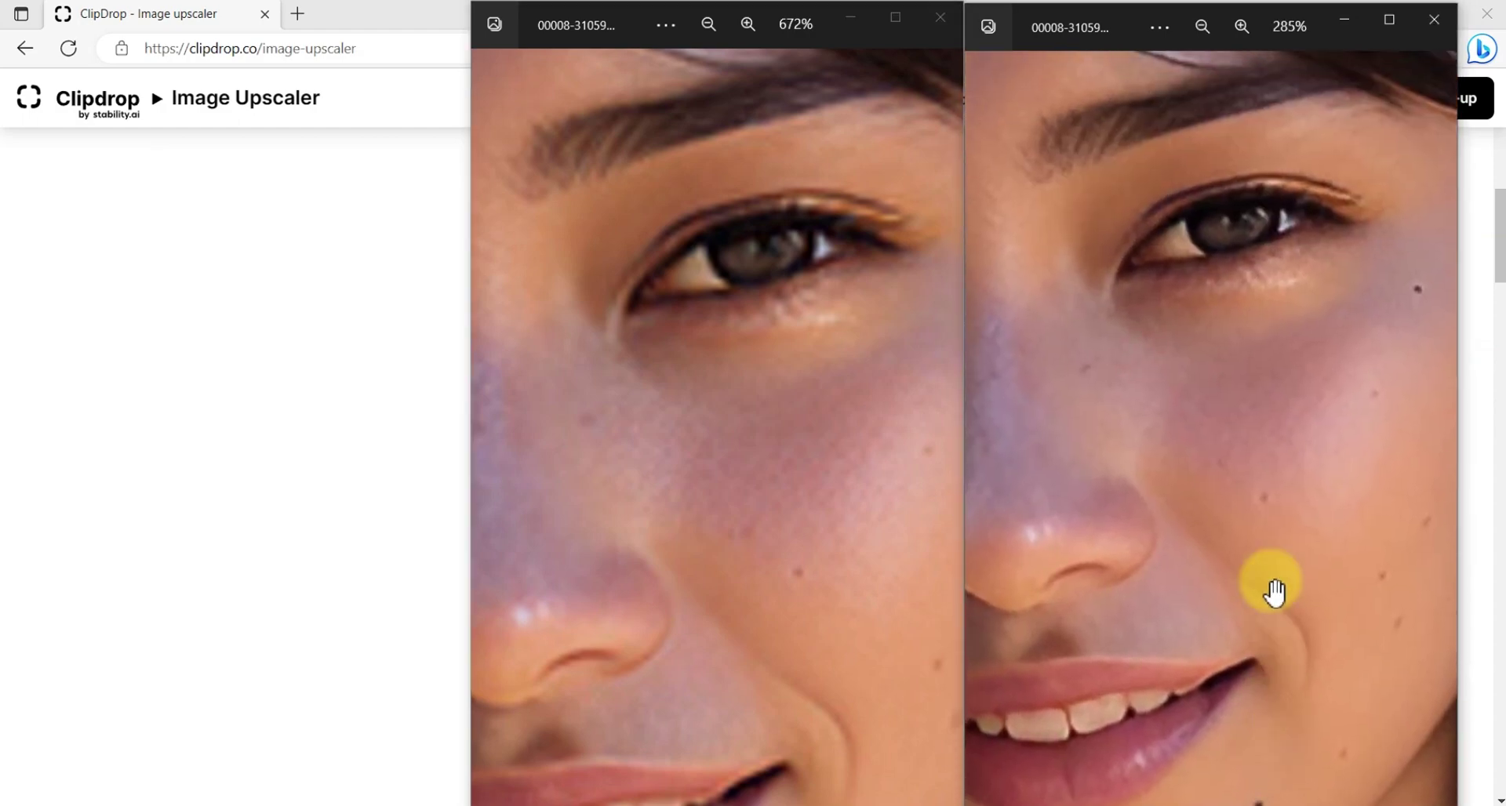
scroll(1253, 514, "up", 1)
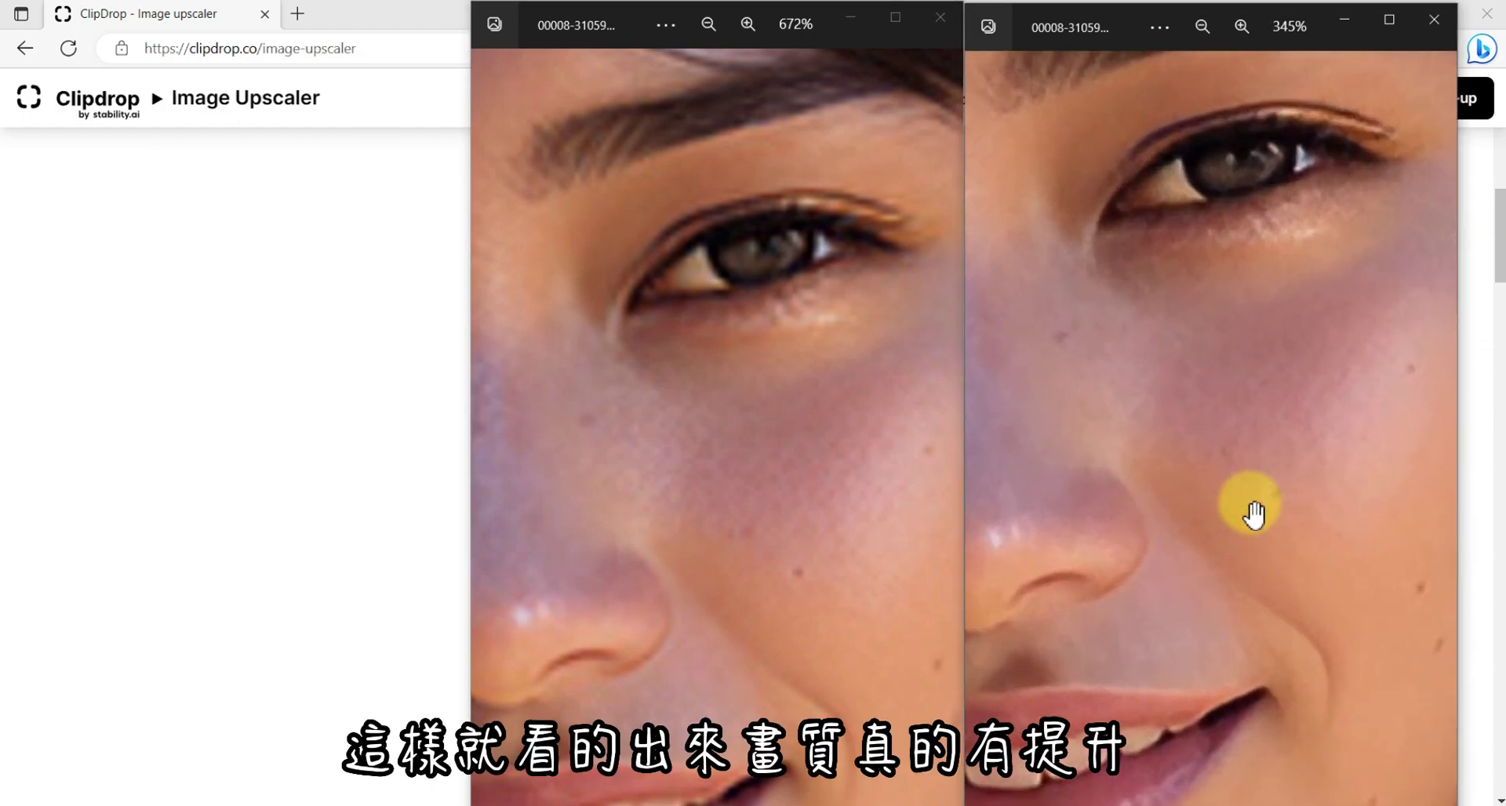
left_click_drag(1230, 442, 1236, 462)
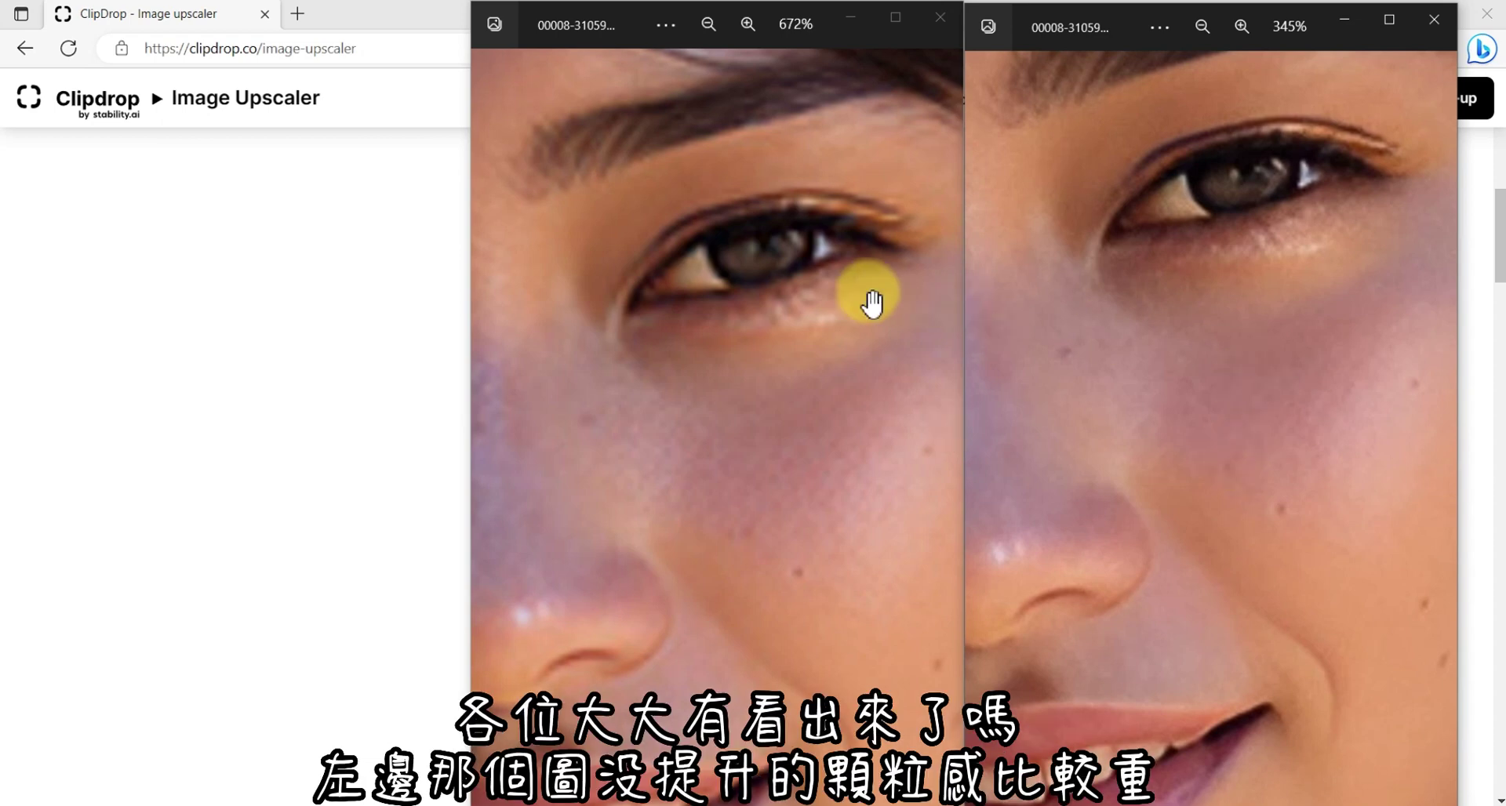
scroll(873, 302, "up", 1)
scroll(857, 309, "up", 1)
scroll(1220, 298, "up", 2)
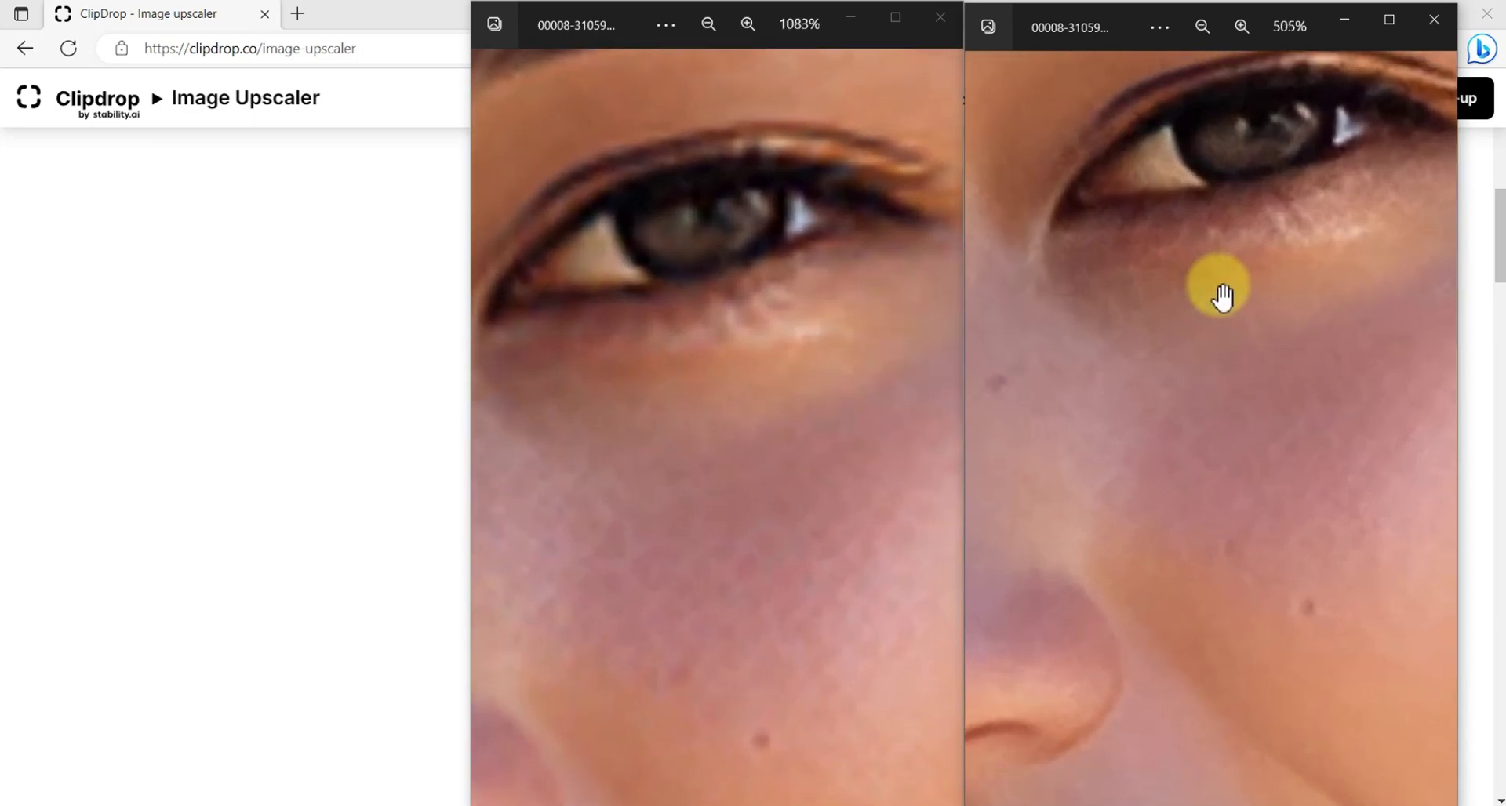
scroll(1200, 309, "down", 2)
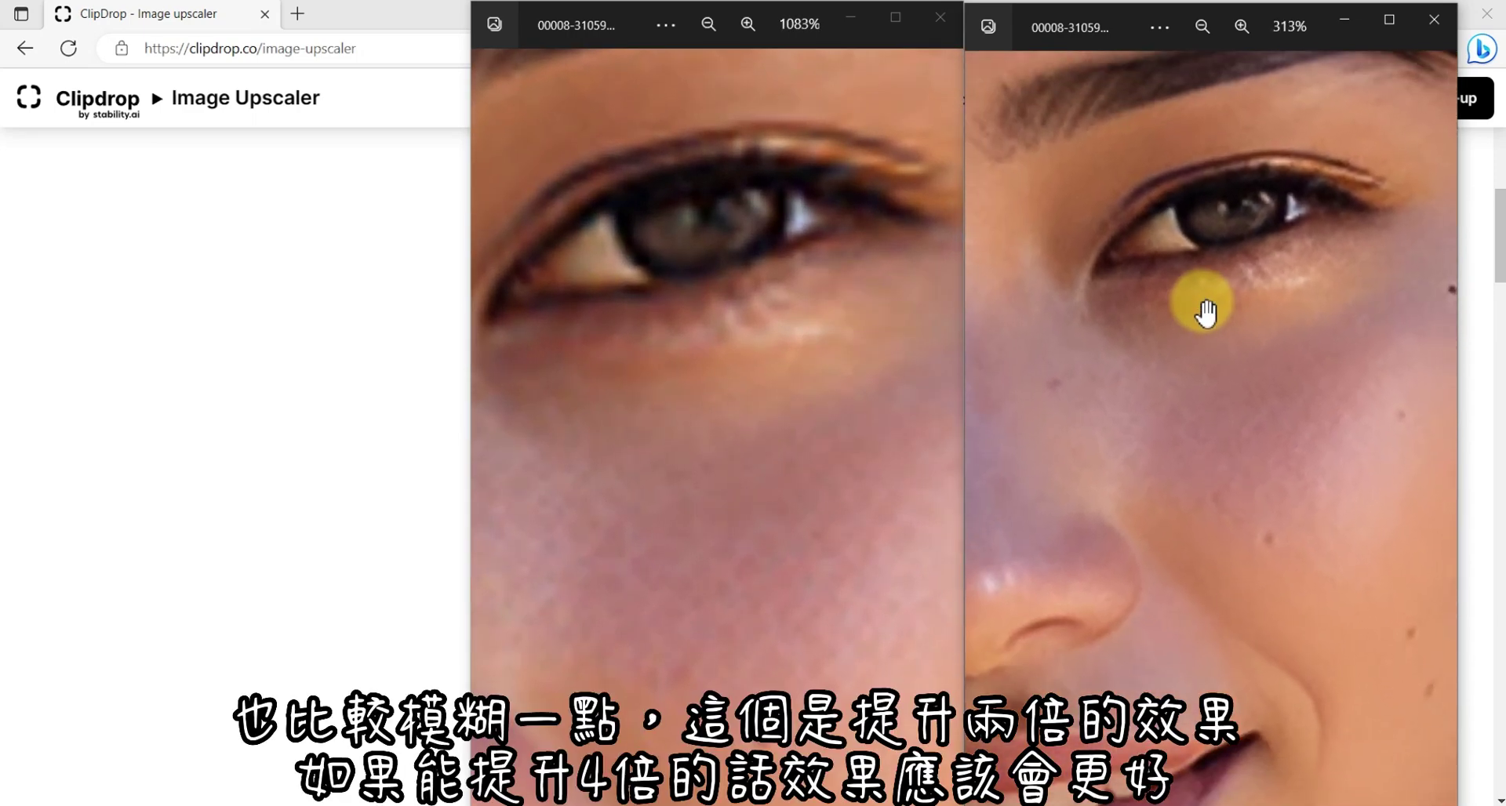
scroll(1193, 303, "down", 3)
scroll(1014, 358, "down", 1)
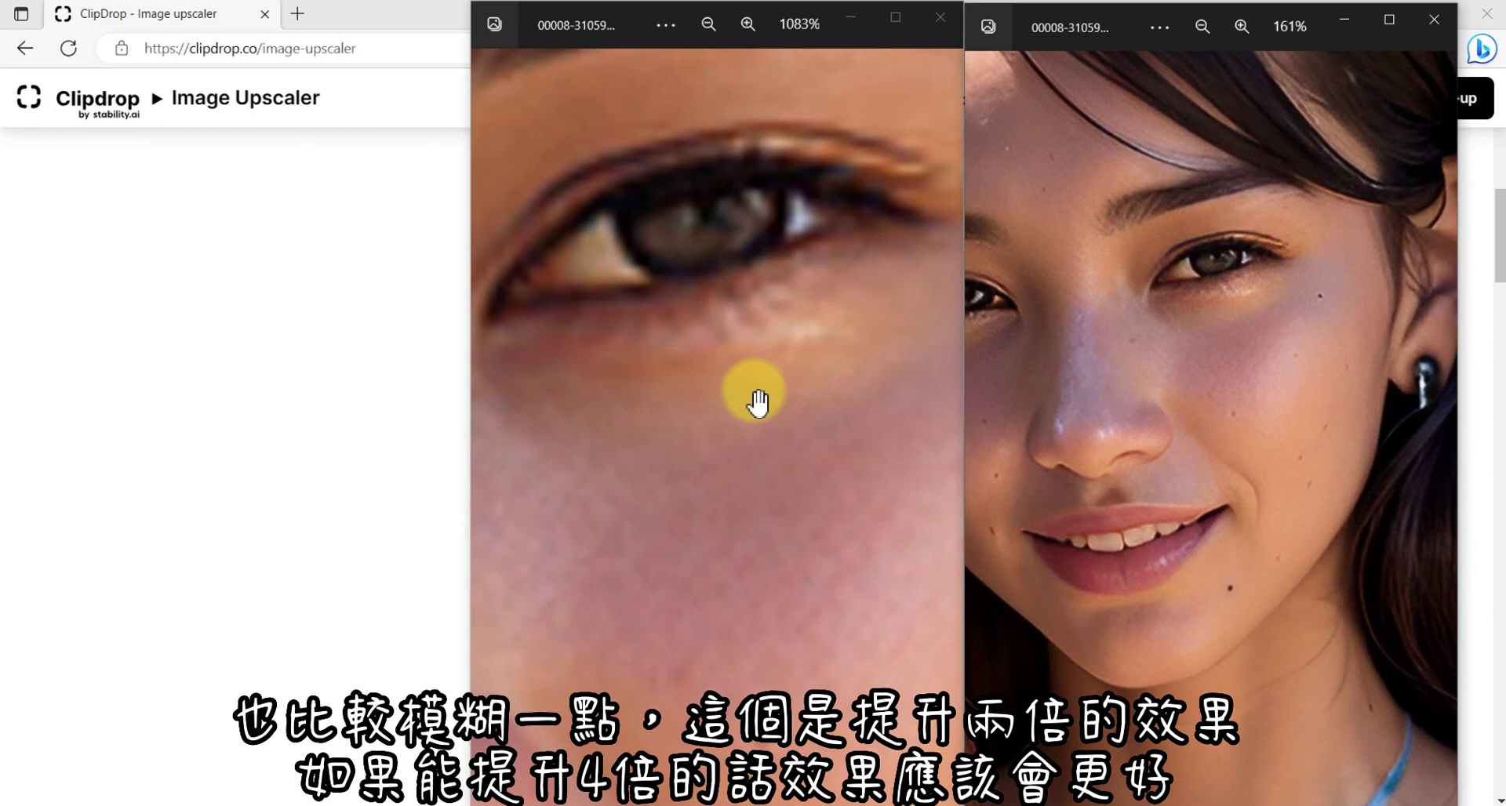
scroll(757, 402, "down", 2)
scroll(757, 402, "down", 1)
scroll(756, 402, "down", 1)
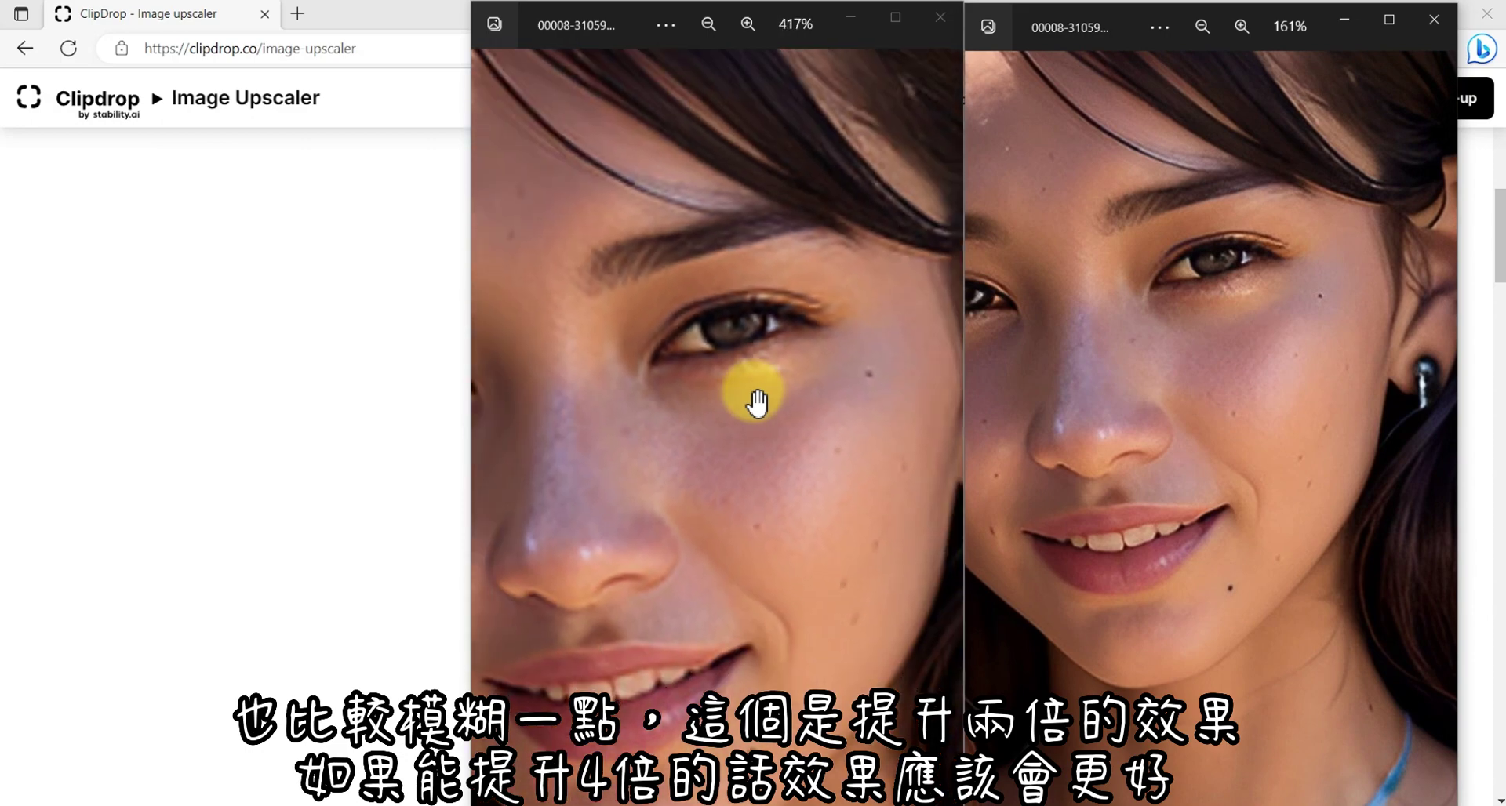
scroll(757, 403, "down", 1)
scroll(757, 403, "down", 1)
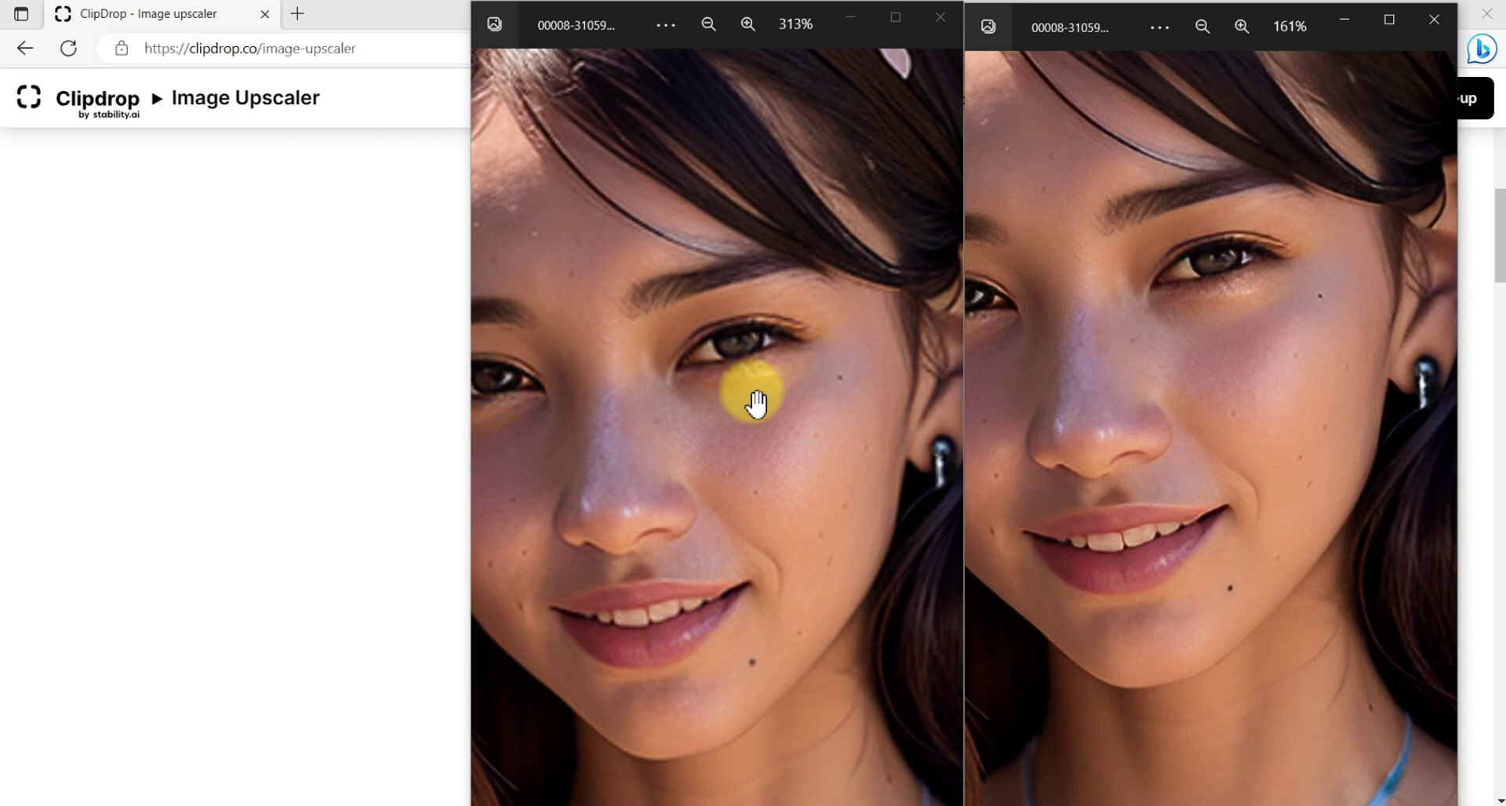
Magnify the hair flowers in both views to compare petal edges, then recentre the full face.
left_click_drag(770, 302, 511, 497)
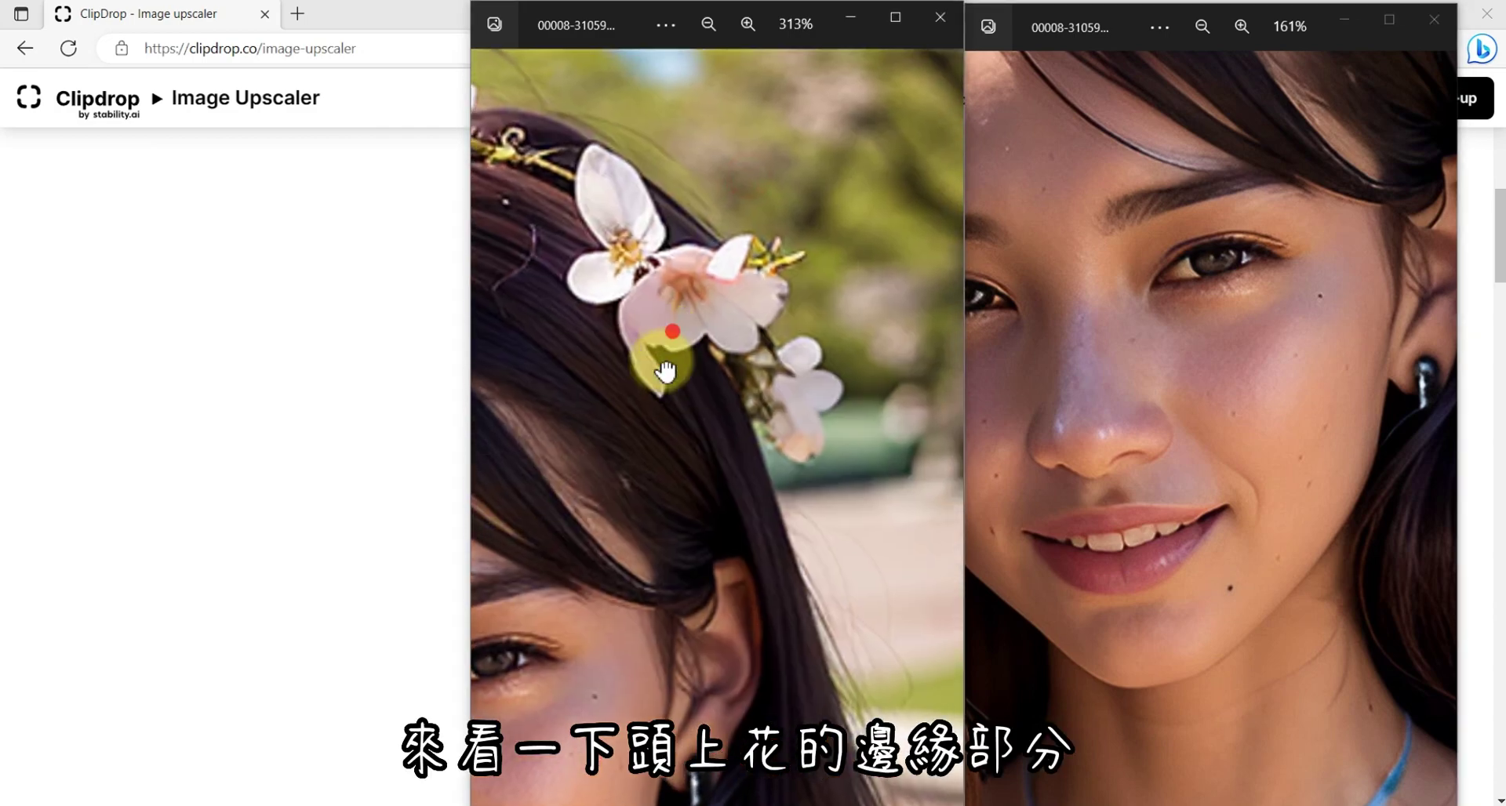
left_click_drag(1239, 259, 1132, 615)
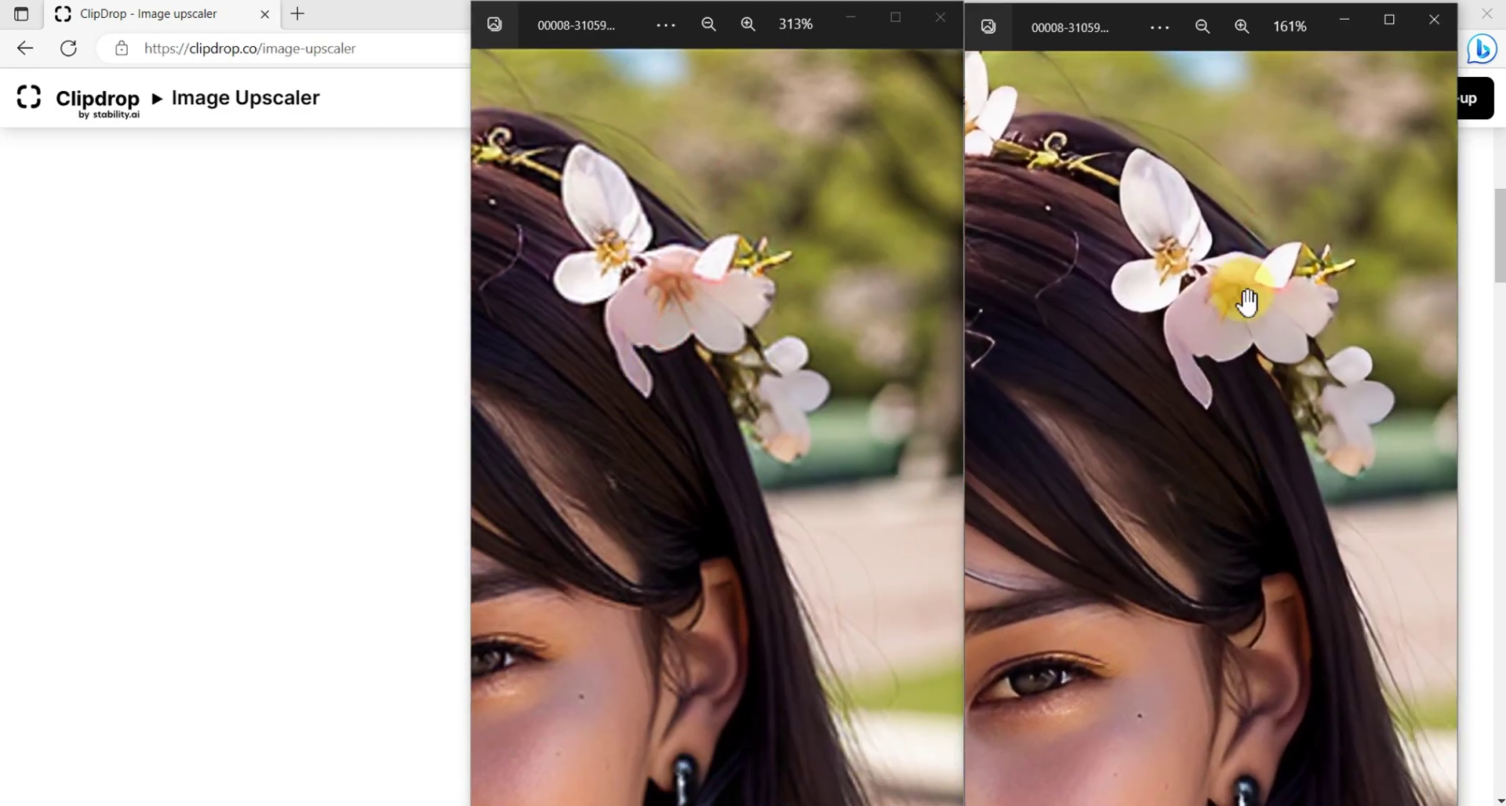
scroll(1247, 293, "up", 5)
scroll(1248, 293, "up", 4)
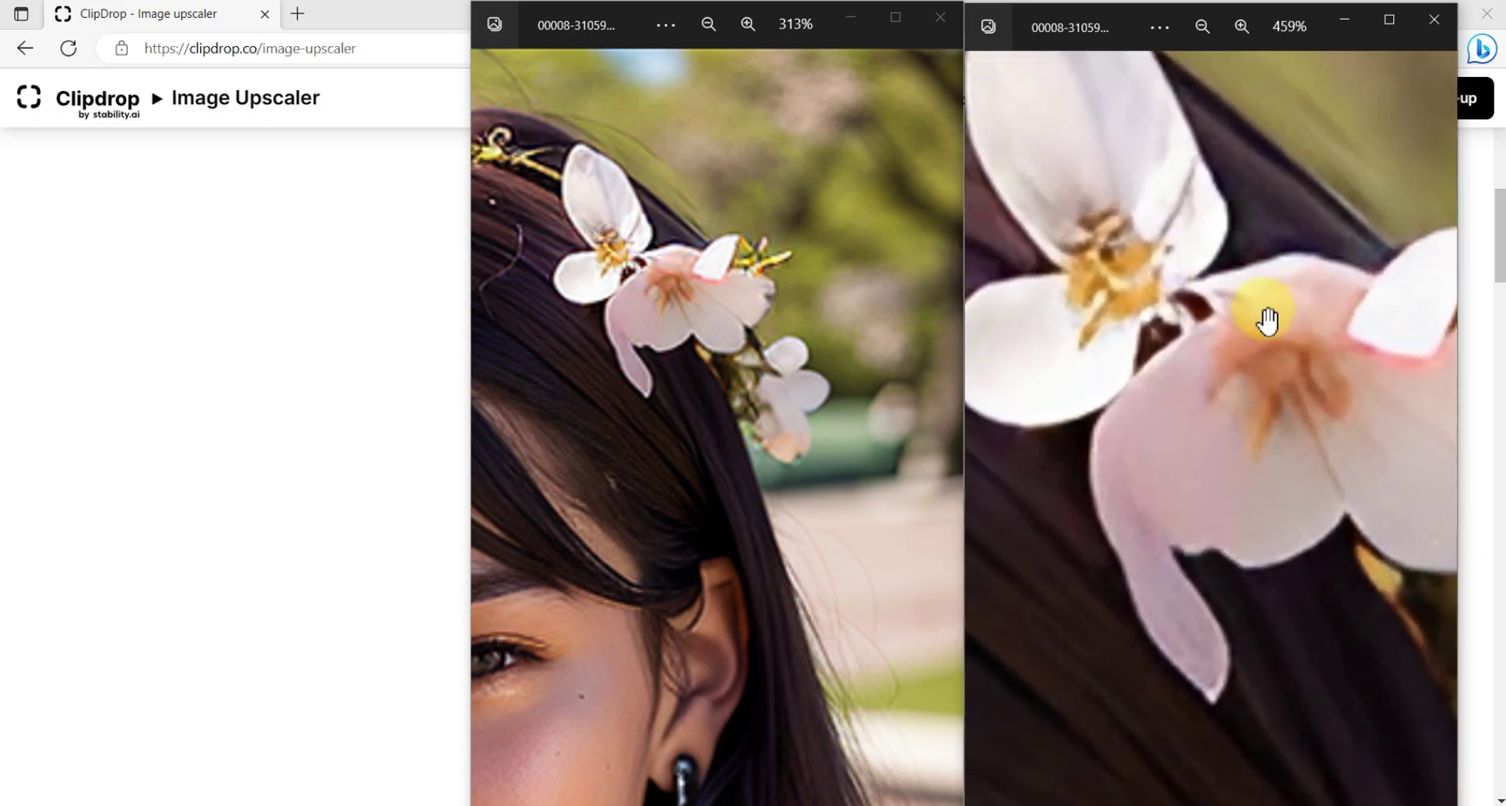
scroll(711, 325, "up", 5)
mouse_move(722, 325)
left_mouse_down()
mouse_move(712, 407)
mouse_move(834, 459)
left_mouse_up()
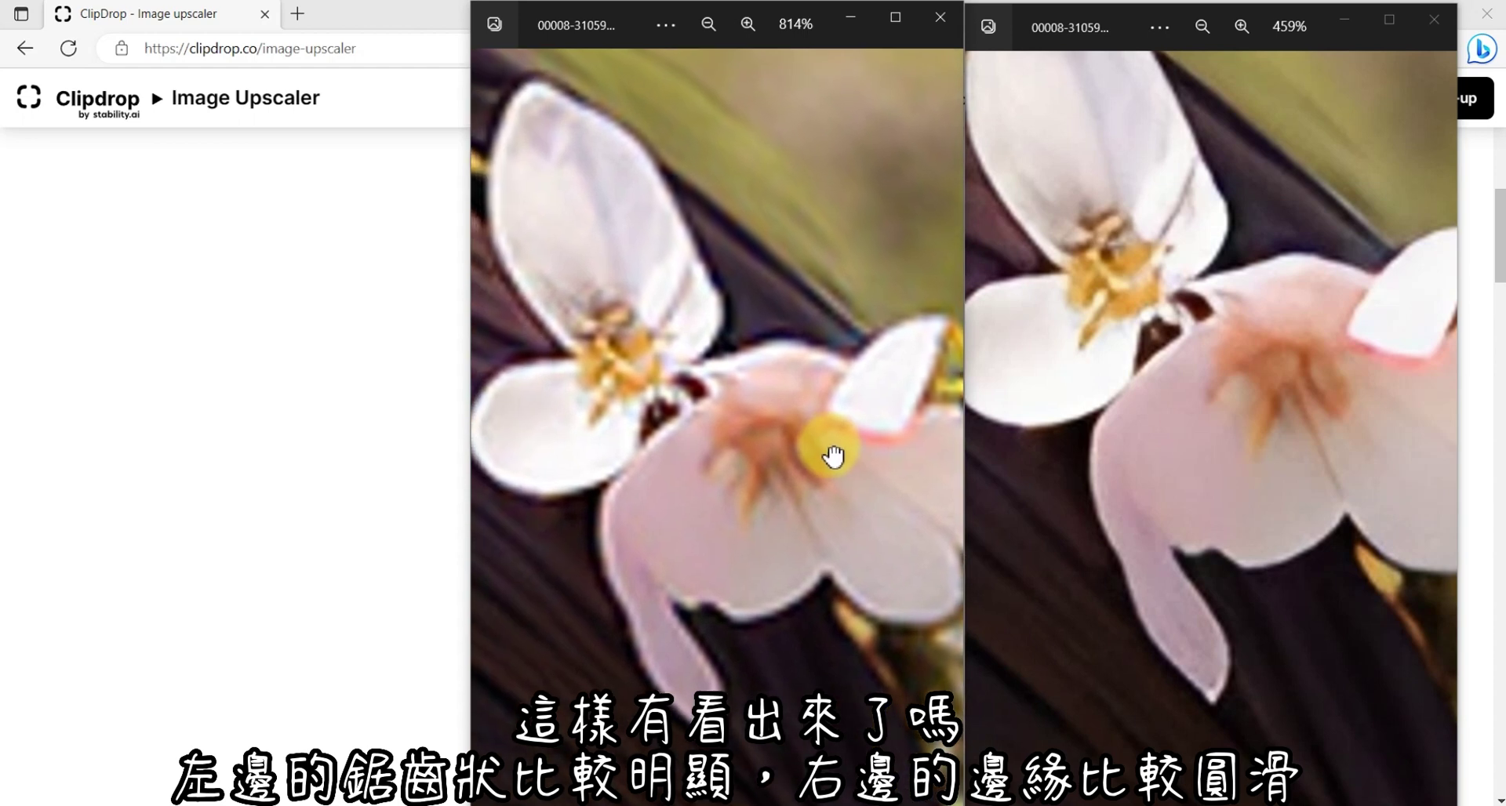
scroll(830, 447, "up", 3)
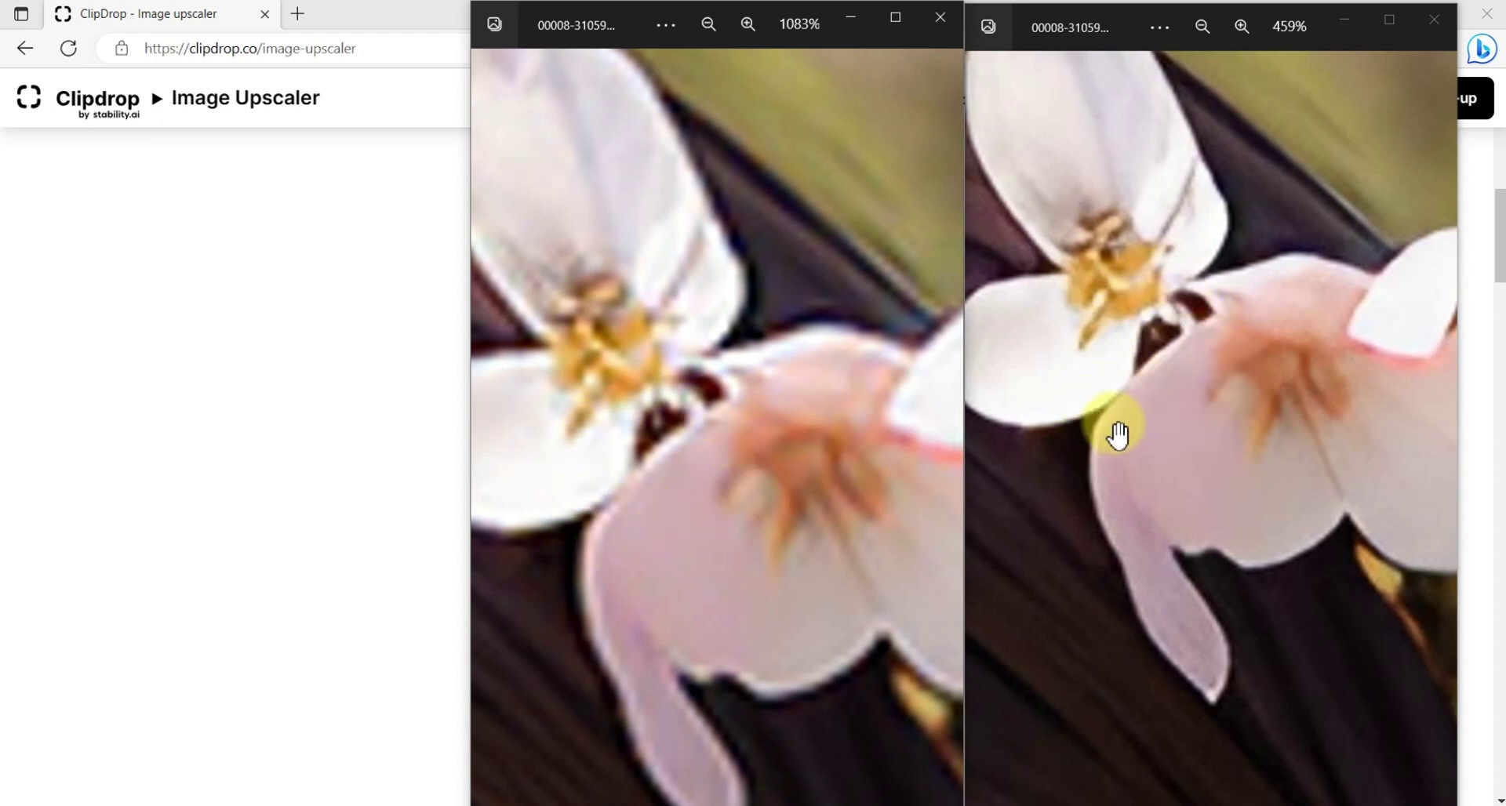
scroll(1178, 620, "up", 3)
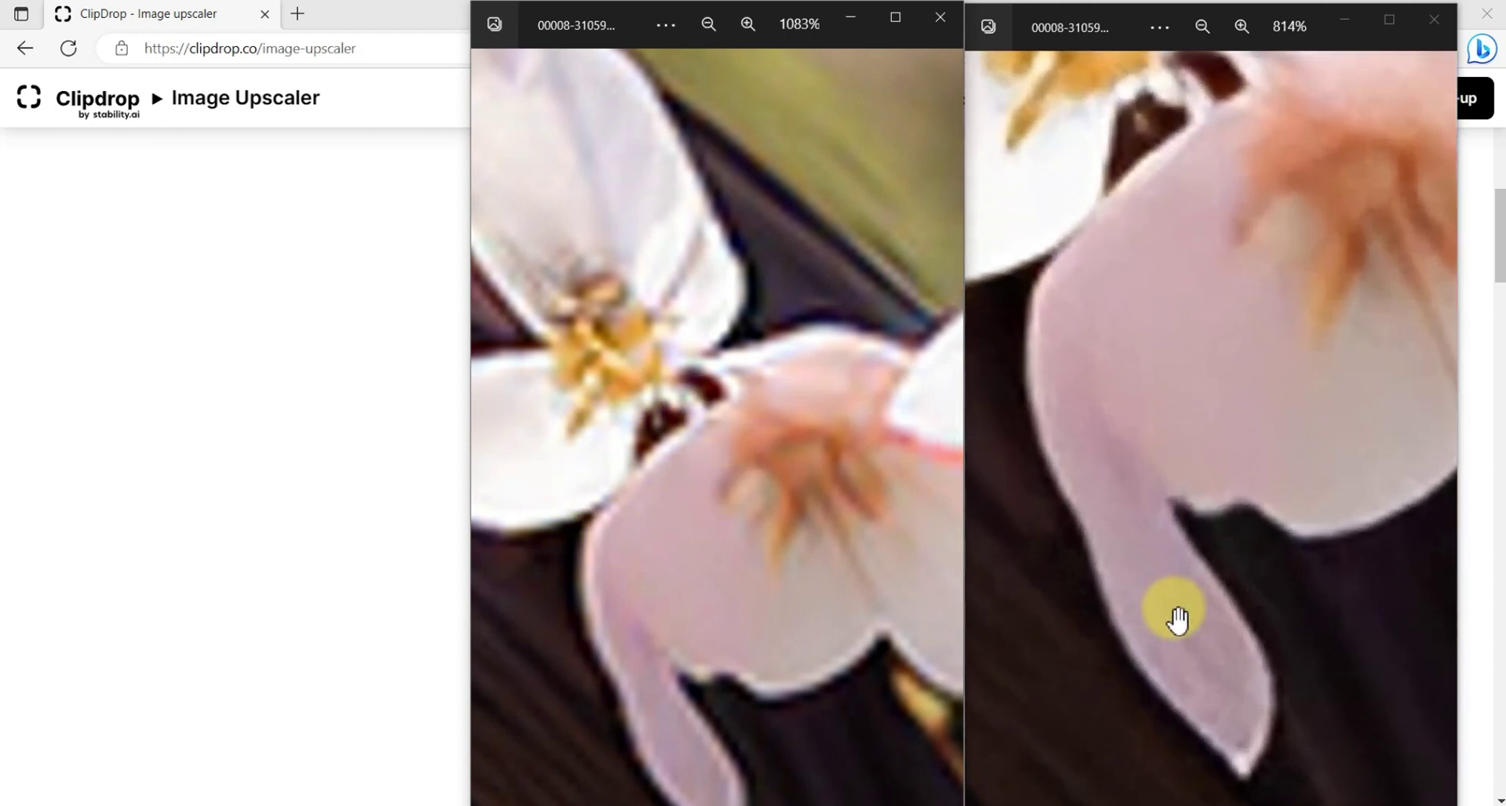
scroll(722, 577, "up", 3)
scroll(599, 396, "up", 1)
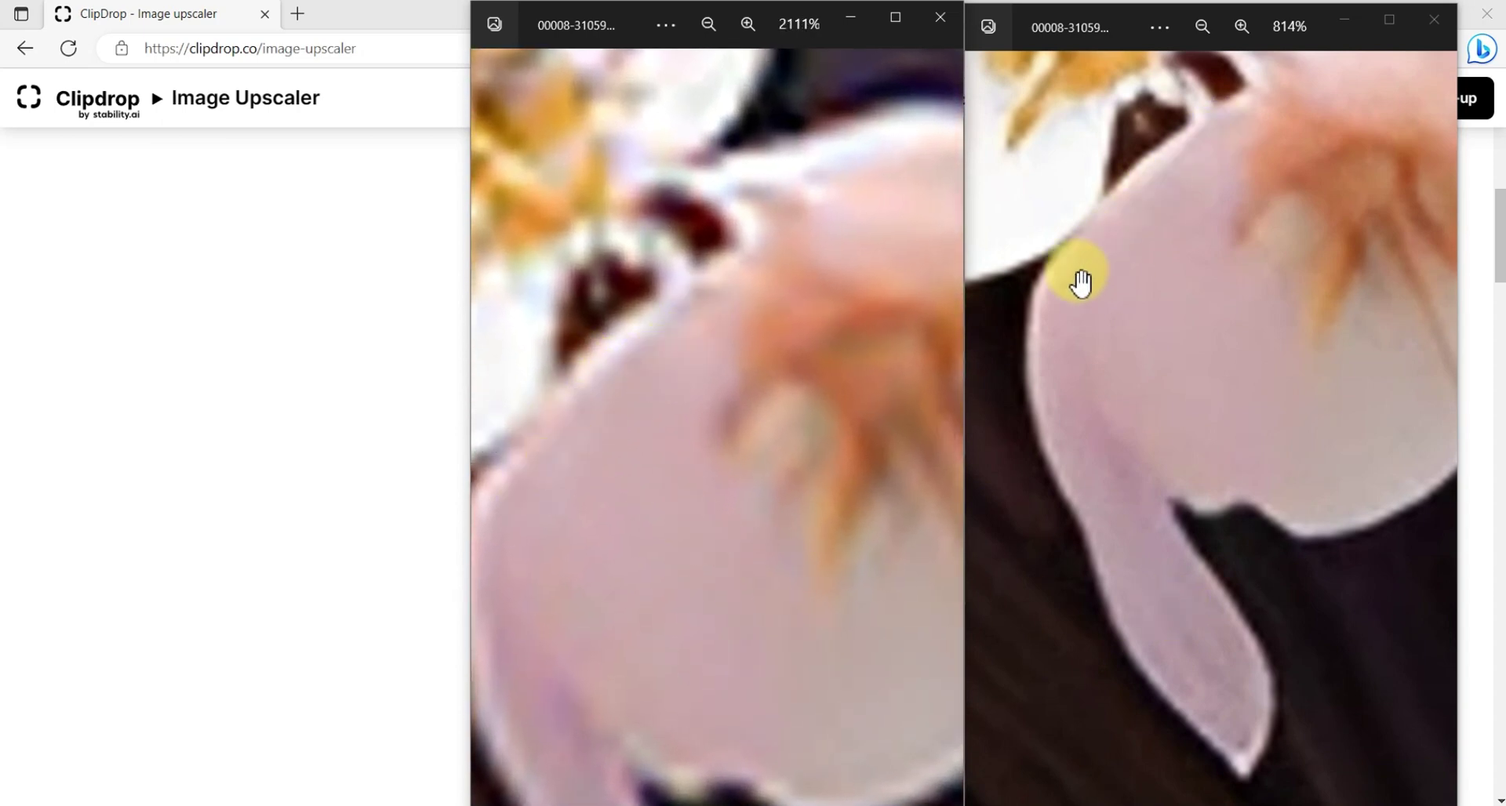
scroll(1205, 456, "down", 4)
scroll(1203, 462, "down", 6)
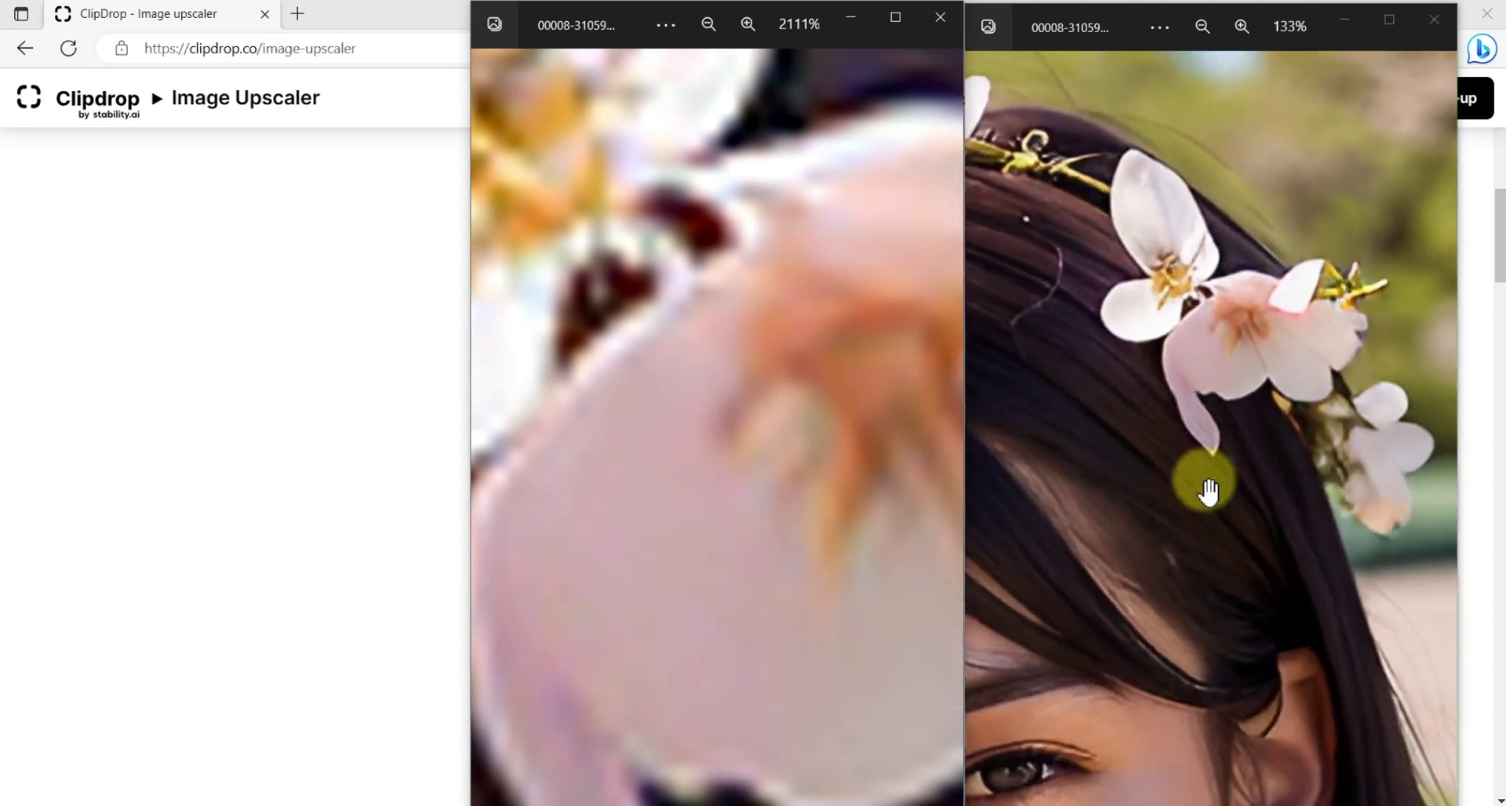
scroll(1203, 470, "down", 3)
scroll(1200, 470, "down", 2)
scroll(638, 454, "down", 3)
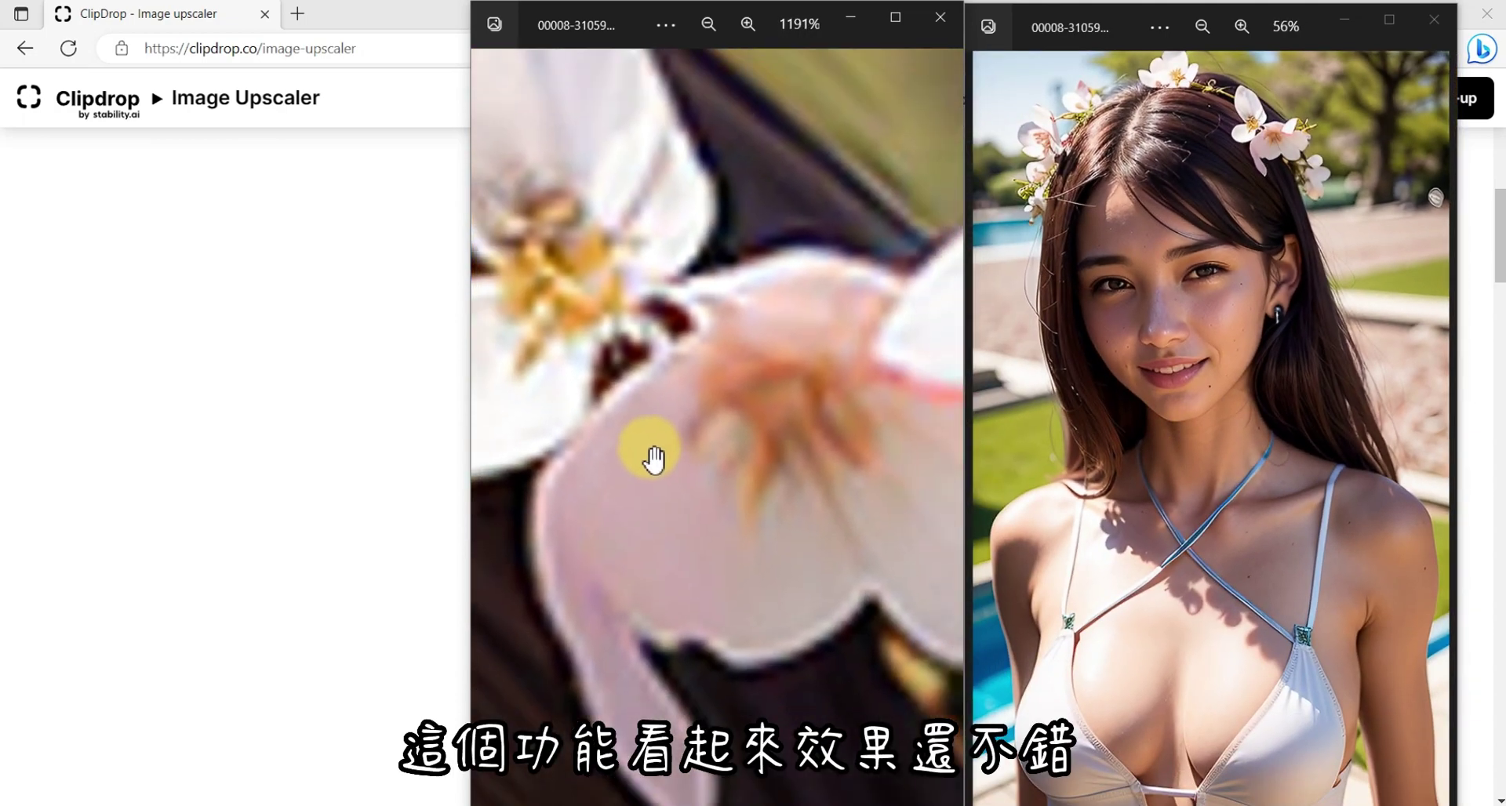
scroll(648, 457, "down", 4)
scroll(659, 473, "down", 2)
scroll(664, 471, "down", 2)
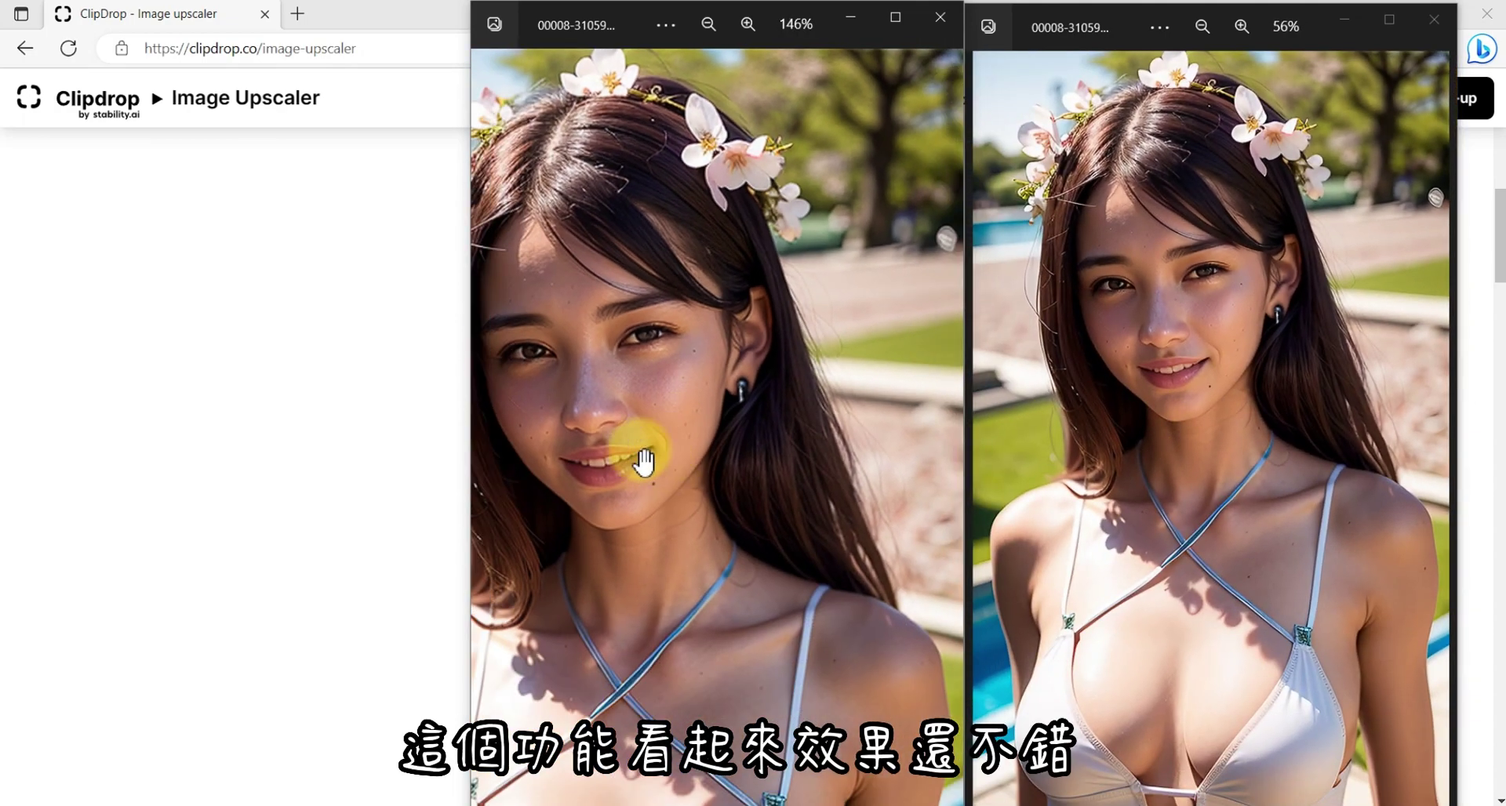
left_click_drag(639, 461, 712, 455)
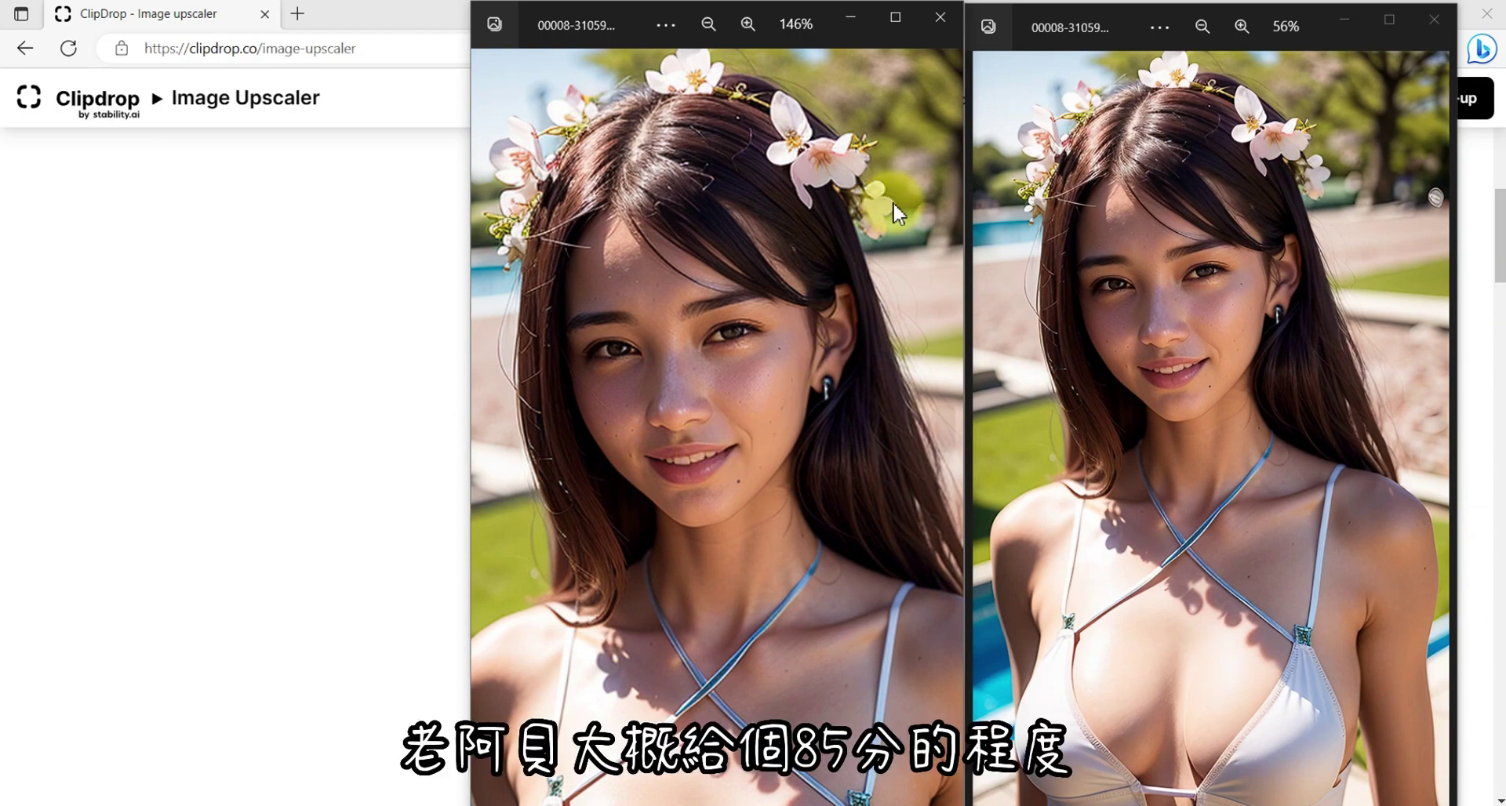
Close both Photos windows and dismiss the upscaled result in Clipdrop.
left_click(941, 17)
left_click(1434, 19)
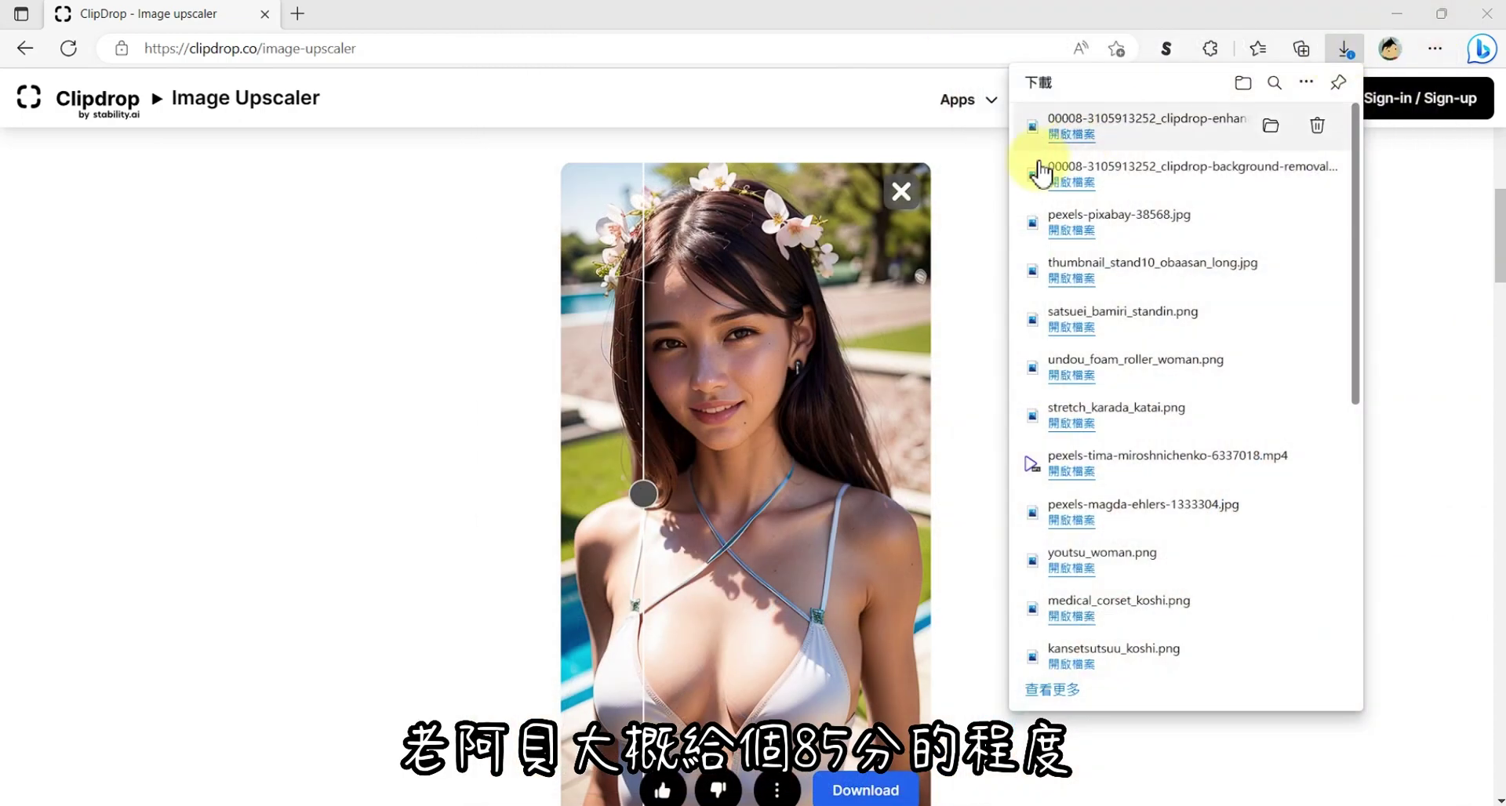
left_click(903, 188)
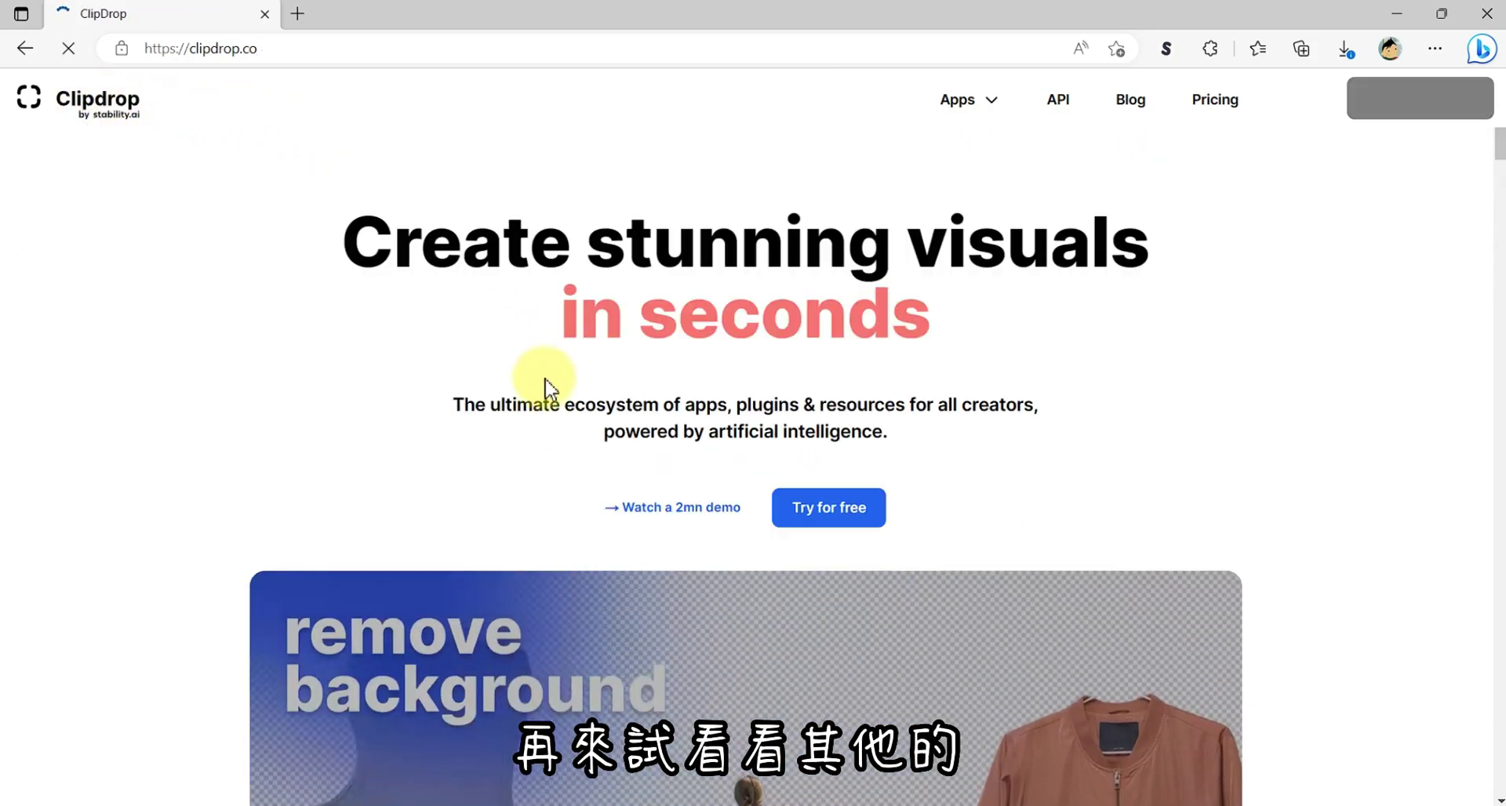
scroll(549, 392, "down", 5)
scroll(636, 514, "down", 8)
scroll(647, 525, "down", 5)
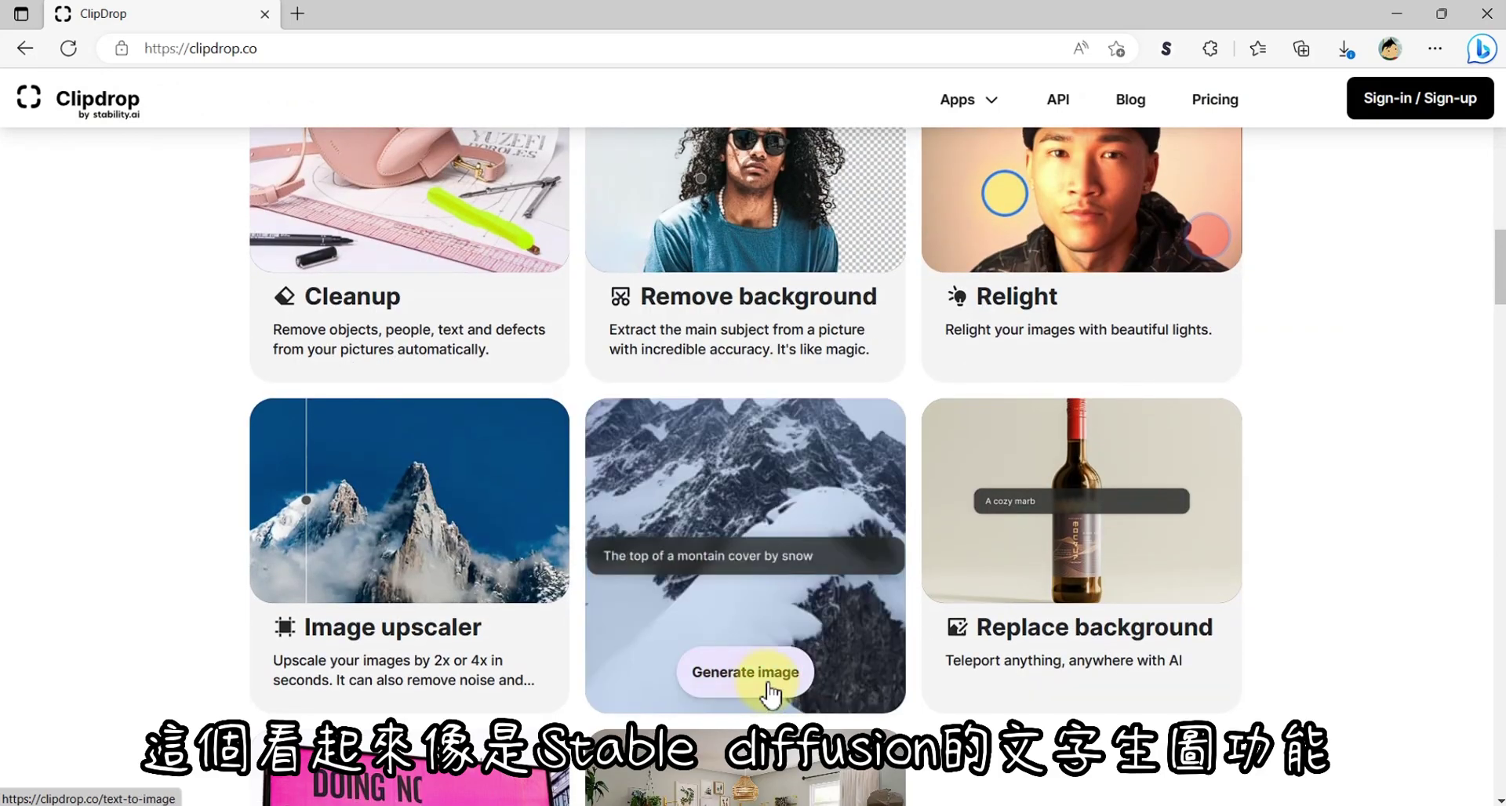
Submit the prompt 'a girl' in Text to image and dismiss the resulting sign-in prompt.
left_click(744, 610)
type("A tiger head")
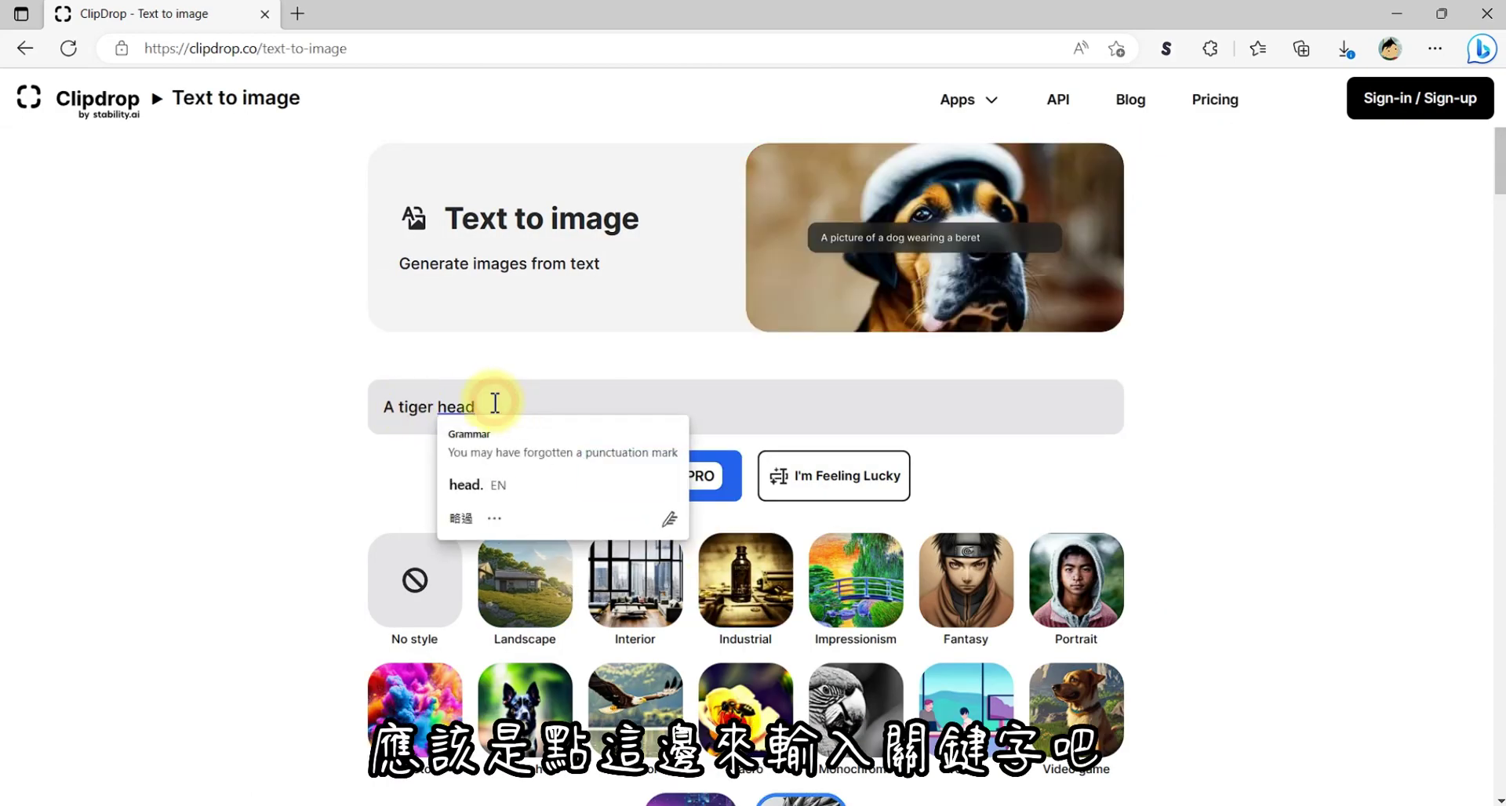
left_click_drag(490, 407, 382, 408)
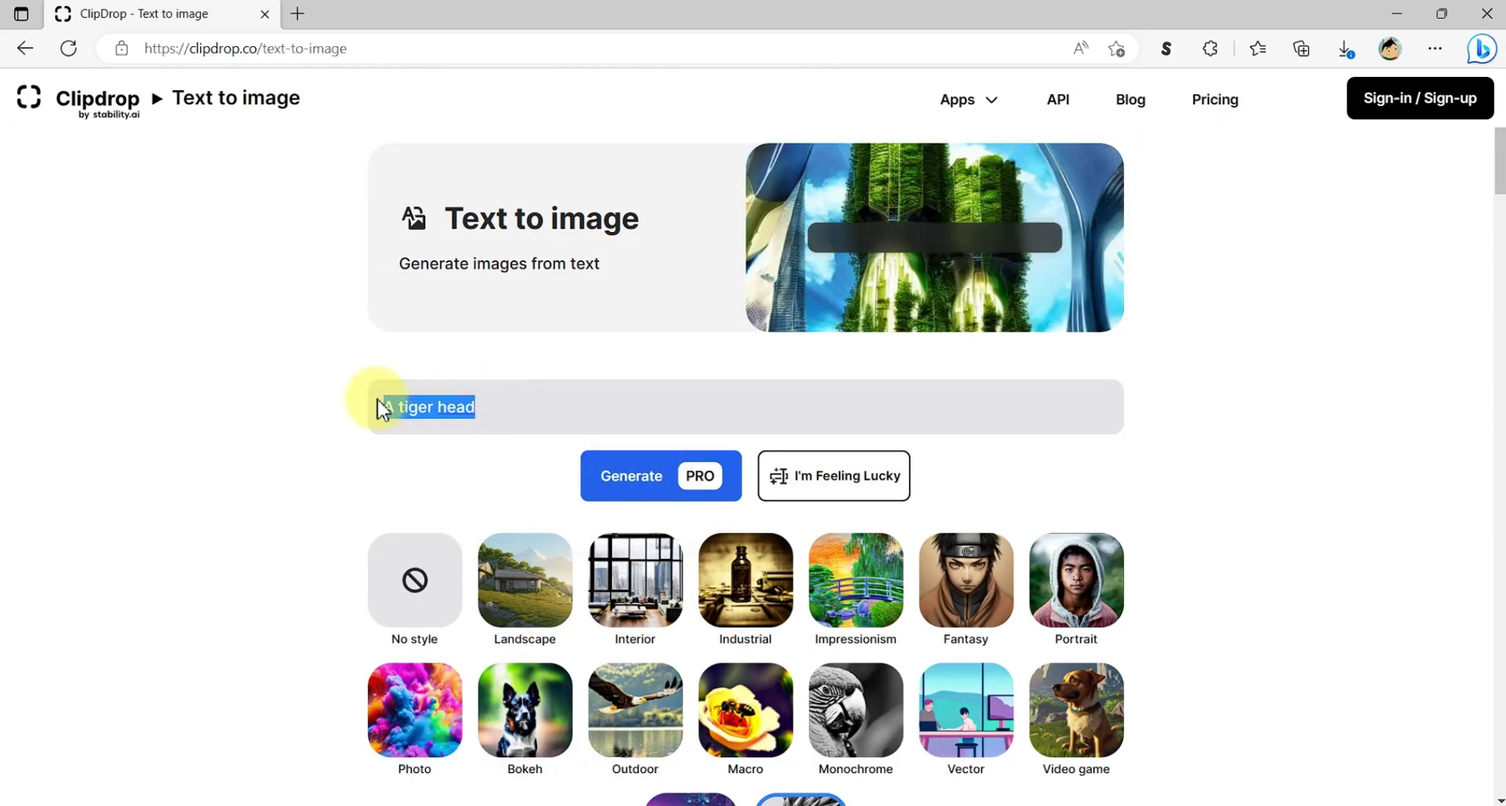
key("BackSpace")
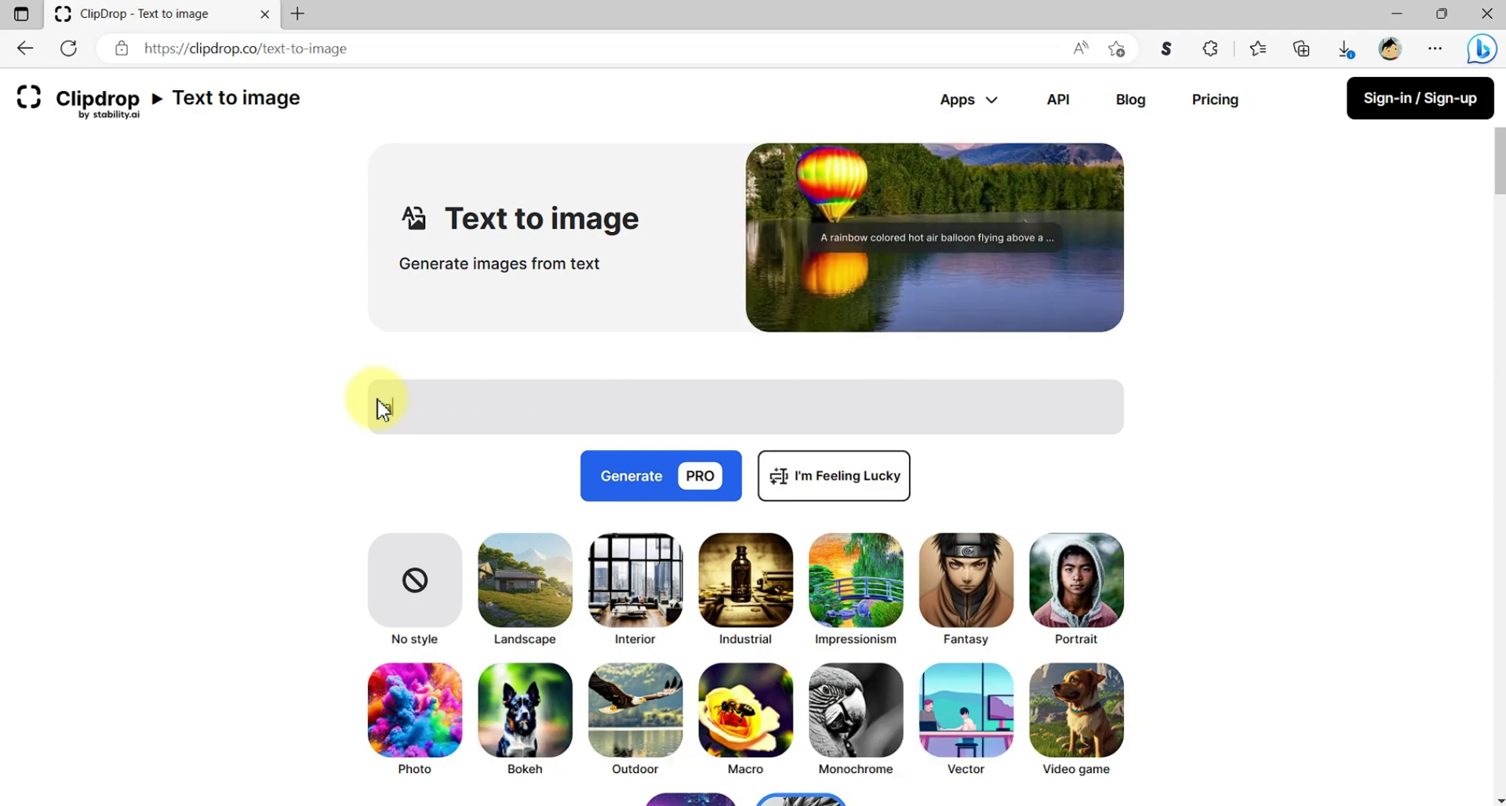
type("a girl")
key("Return")
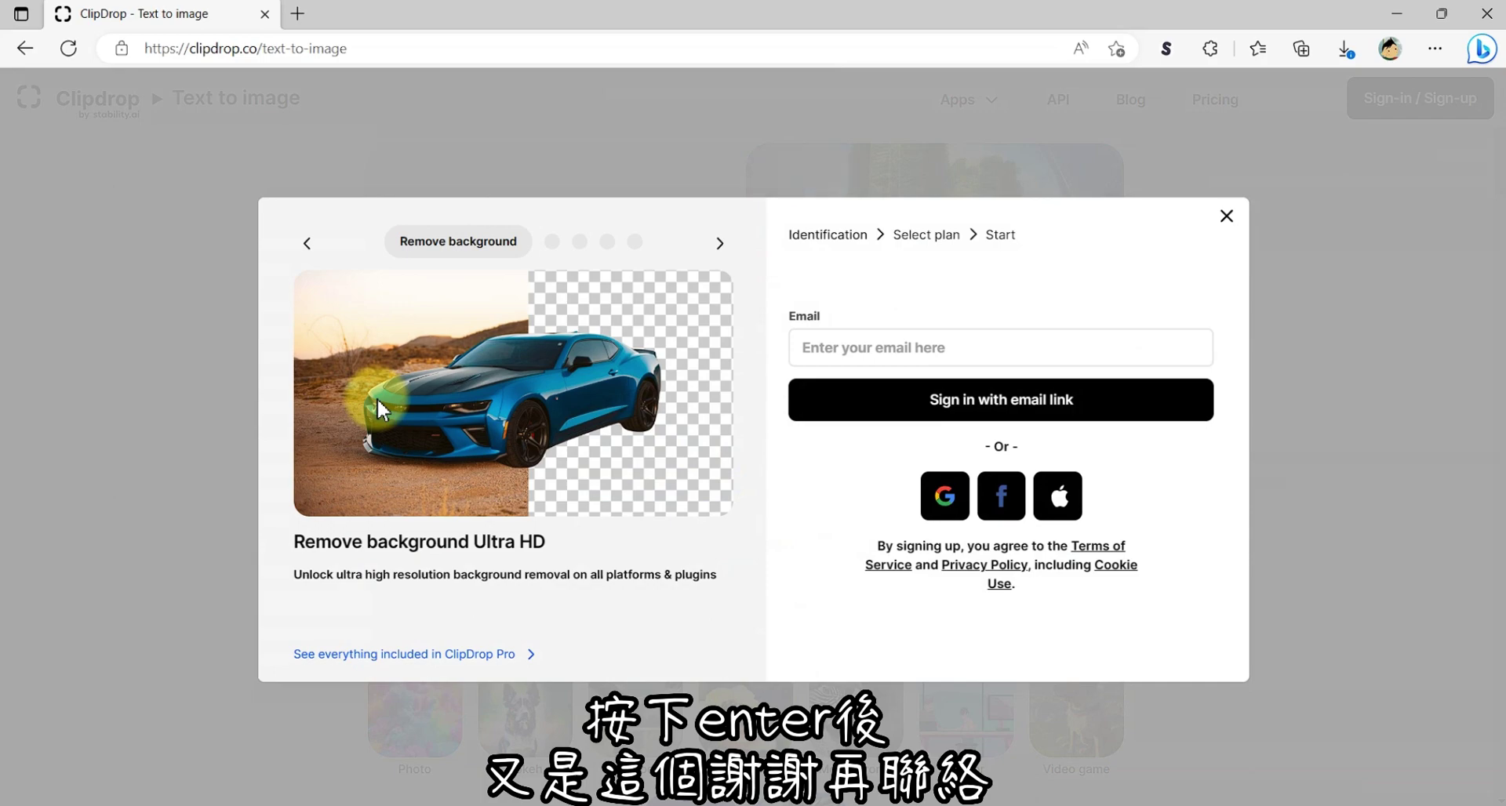
left_click(1227, 217)
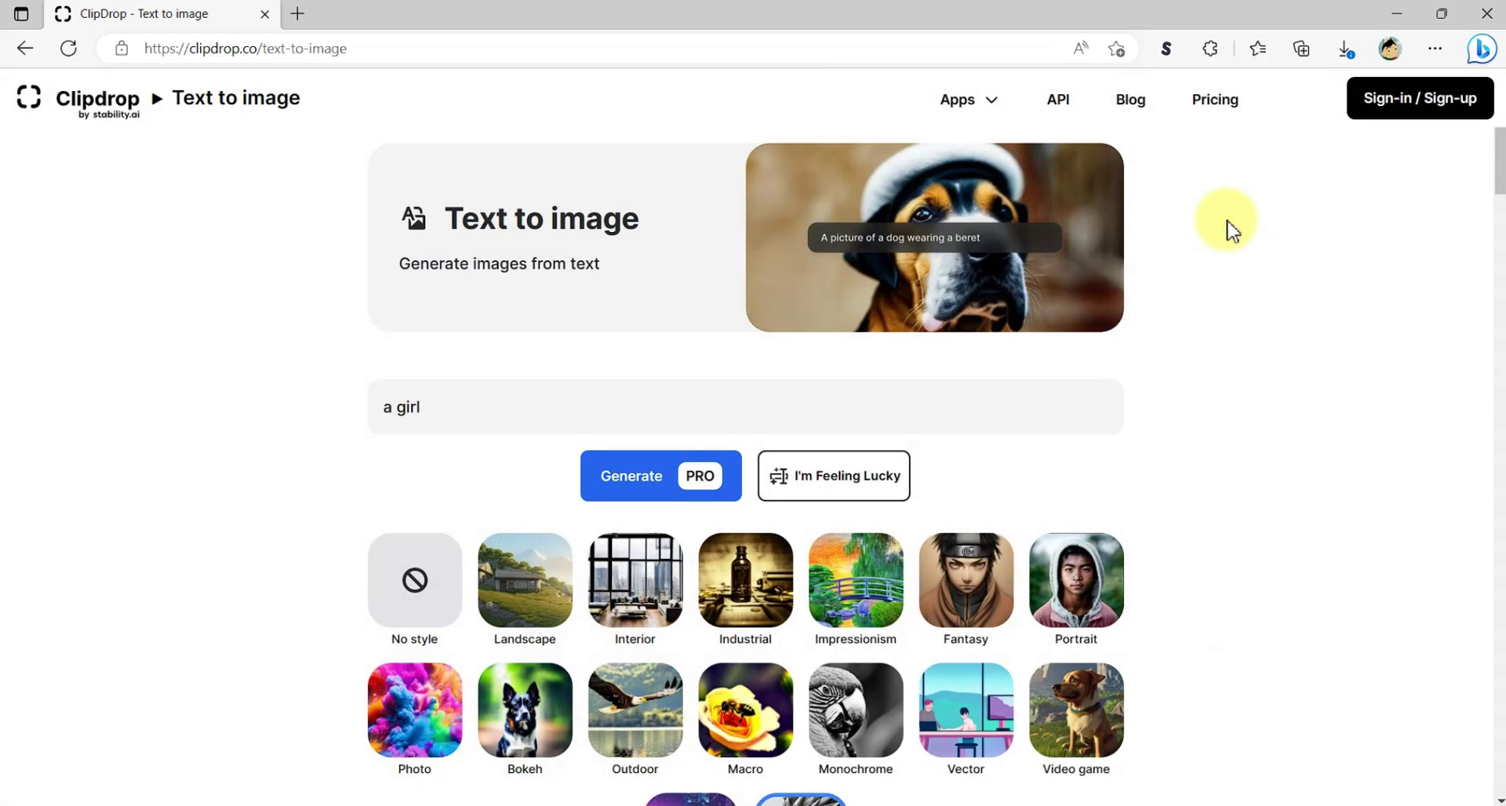
Try the Interior and Portrait styles, then return to the home page tools list.
scroll(986, 387, "down", 3)
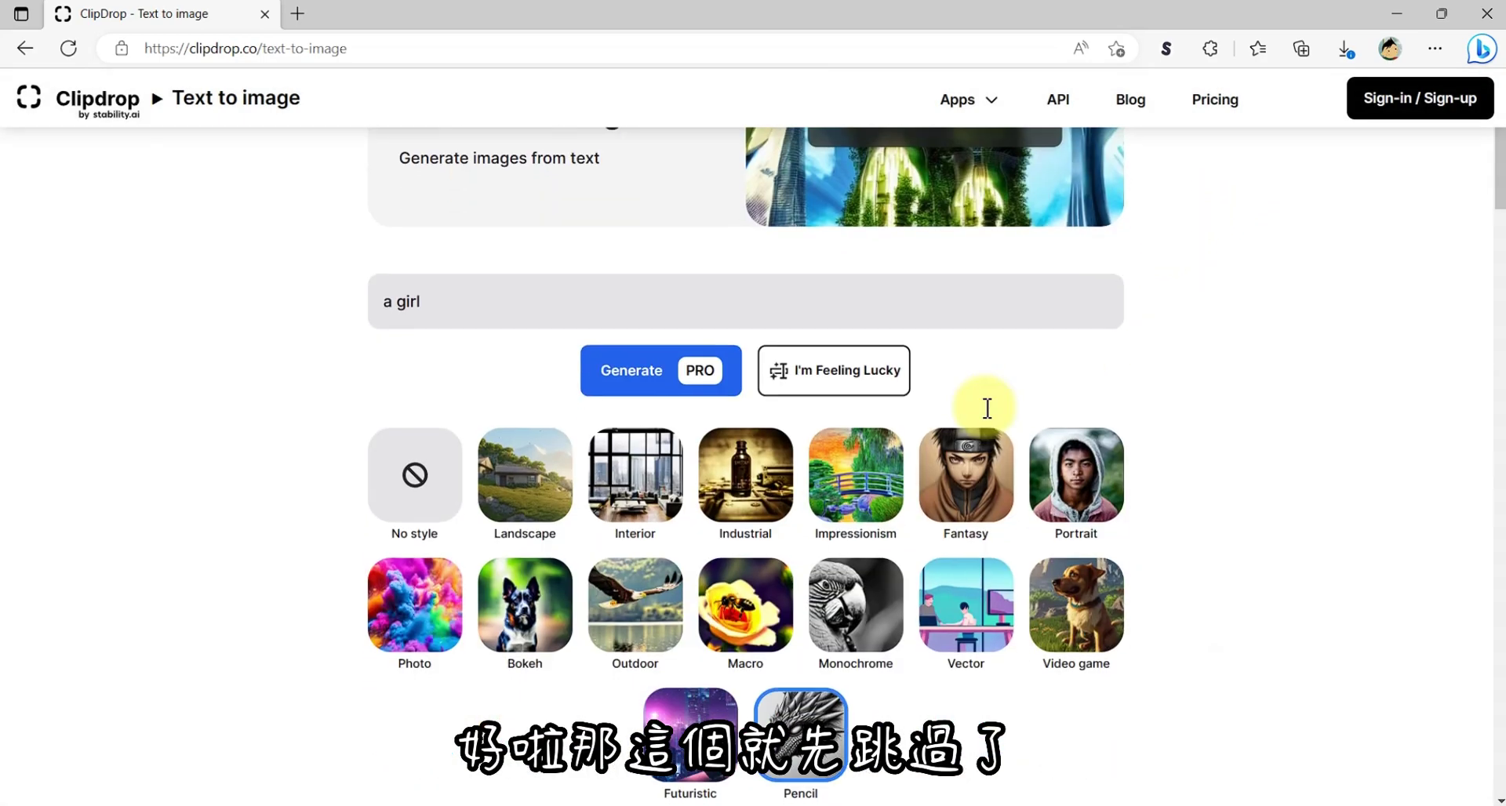
left_click(622, 415)
scroll(741, 387, "up", 3)
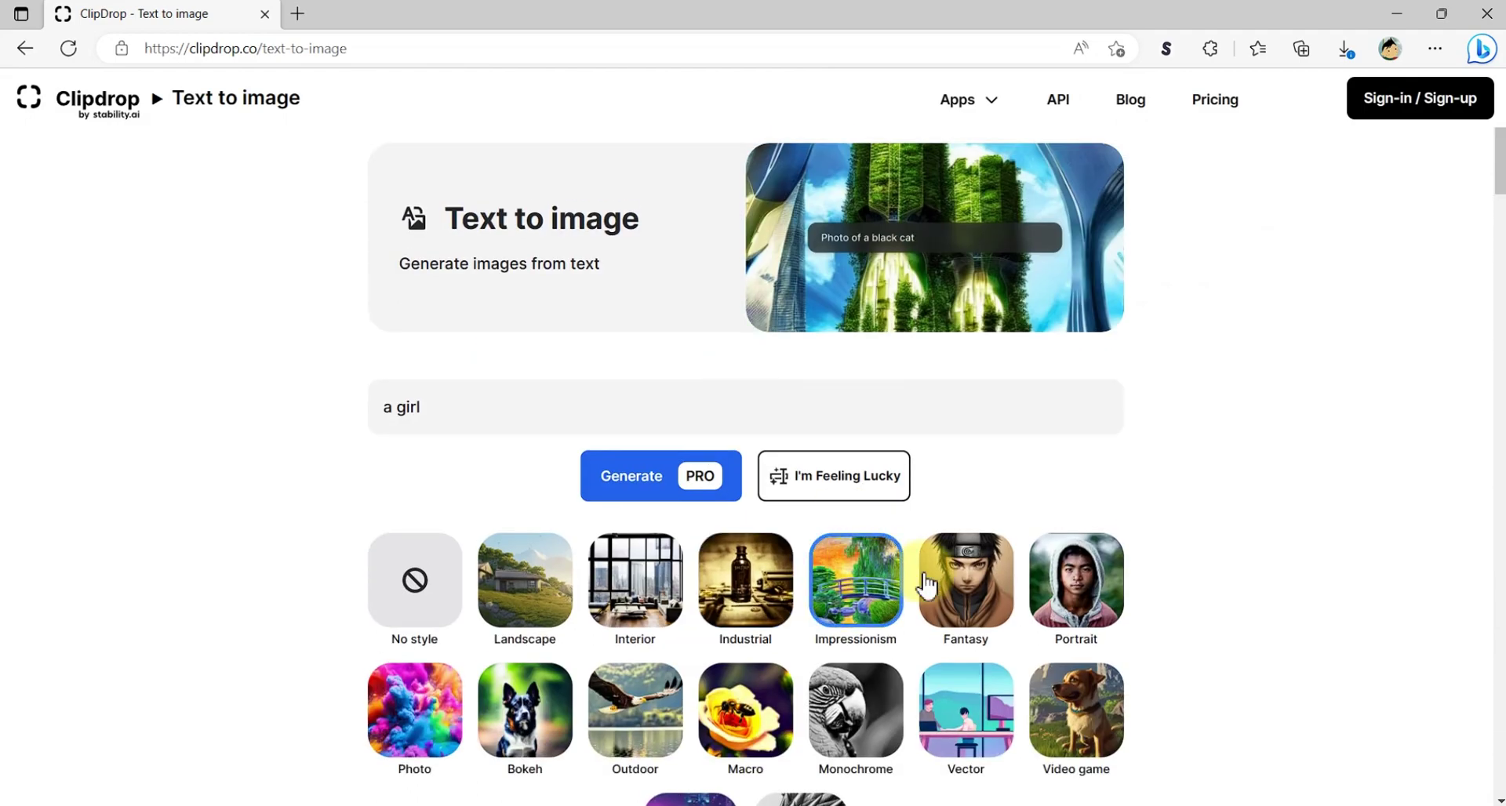
left_click(1078, 576)
left_click(124, 124)
scroll(785, 392, "down", 10)
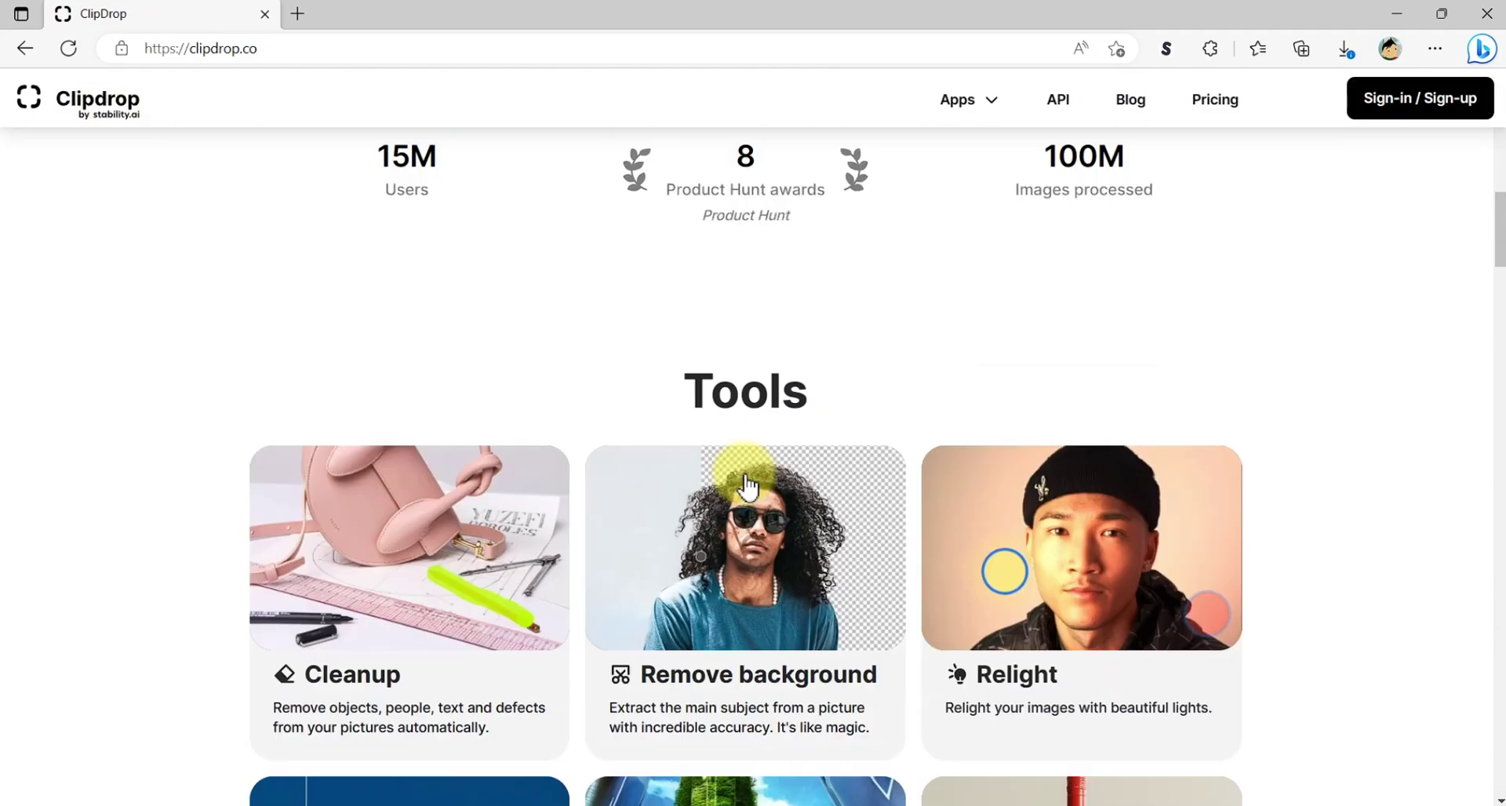
scroll(984, 413, "down", 4)
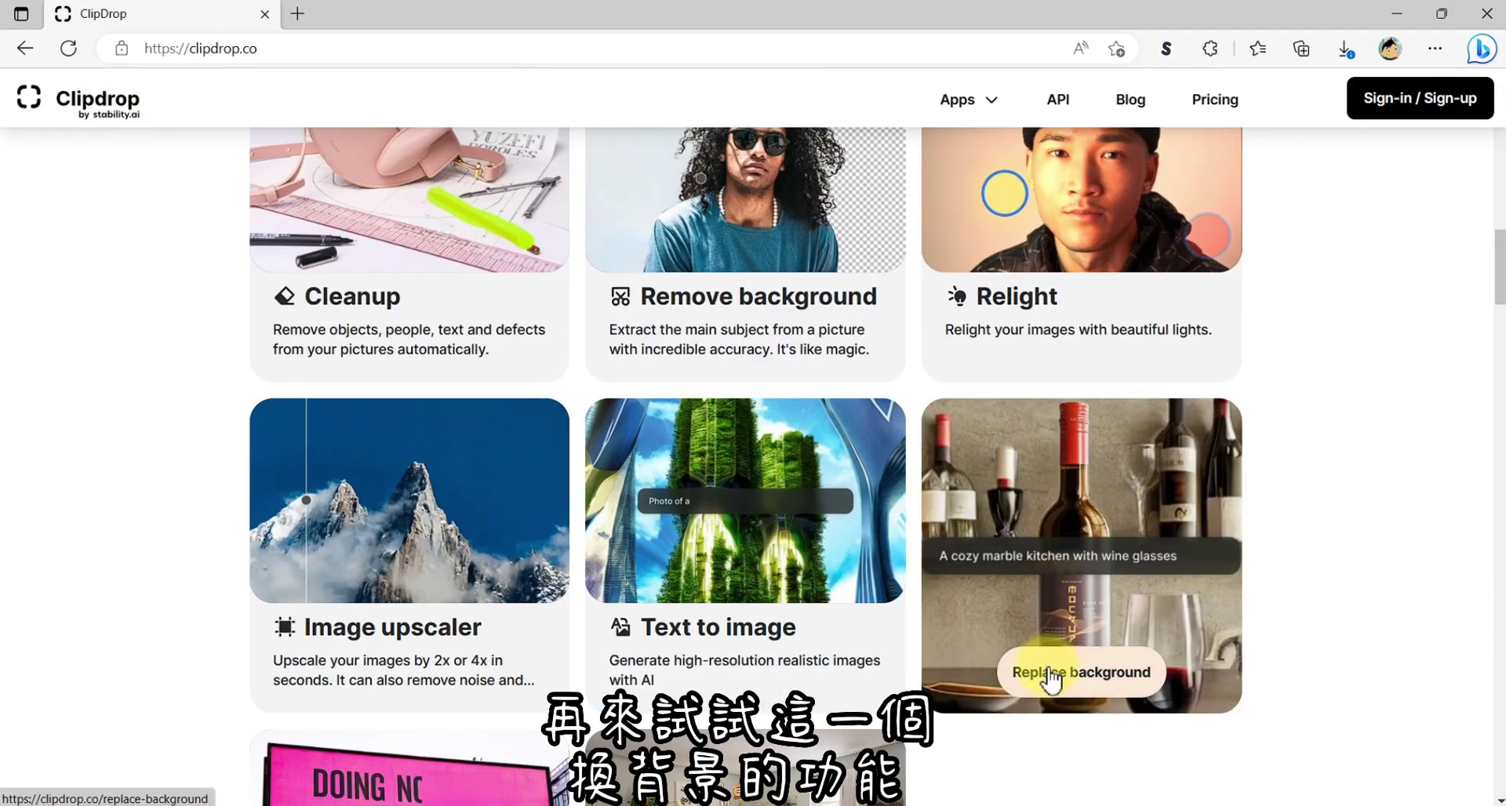
Run Replace background on the red car example with the preset forest prompt, dismissing the sign-in request.
left_click(1090, 619)
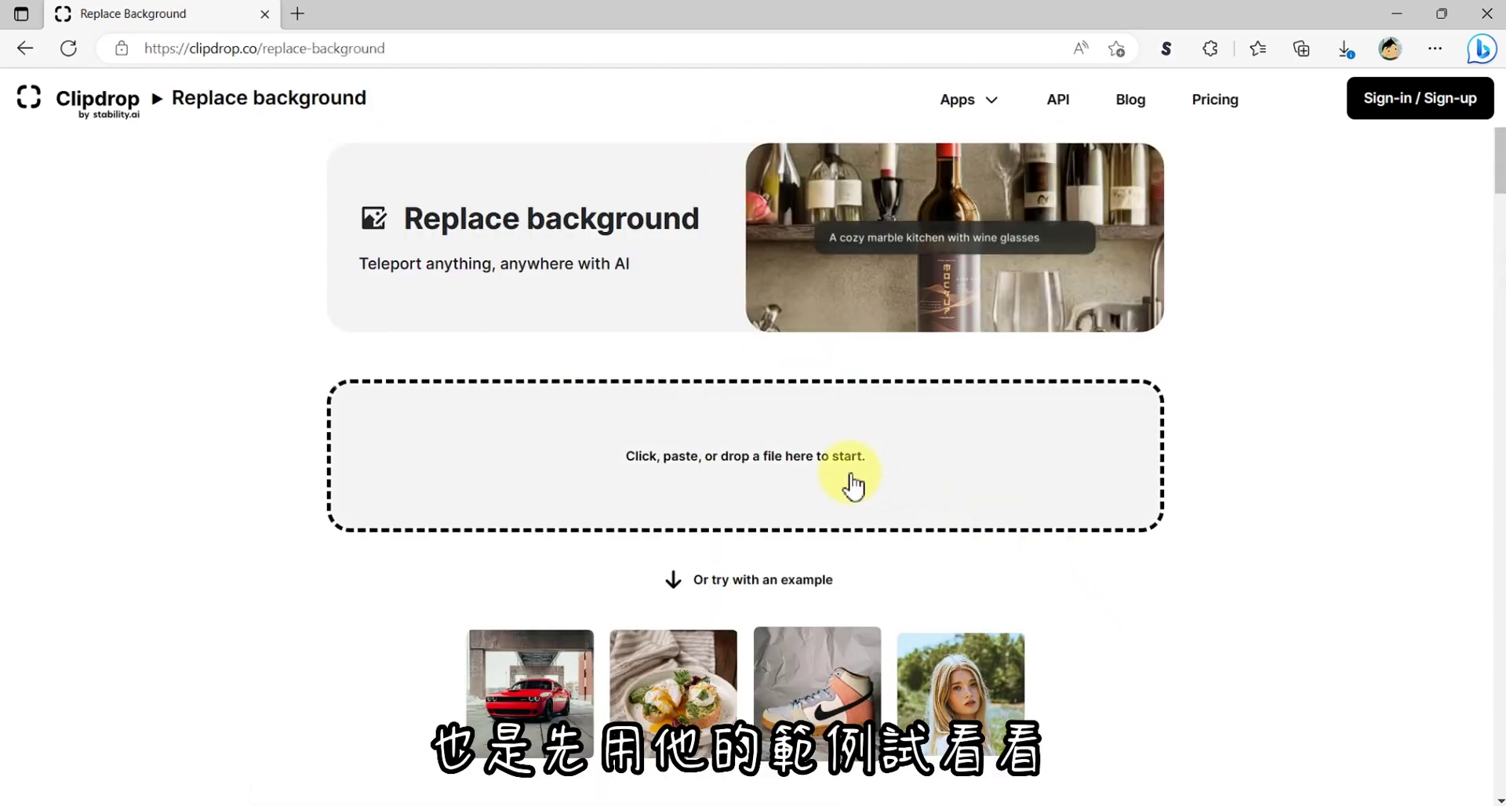
scroll(850, 481, "down", 3)
left_click(538, 498)
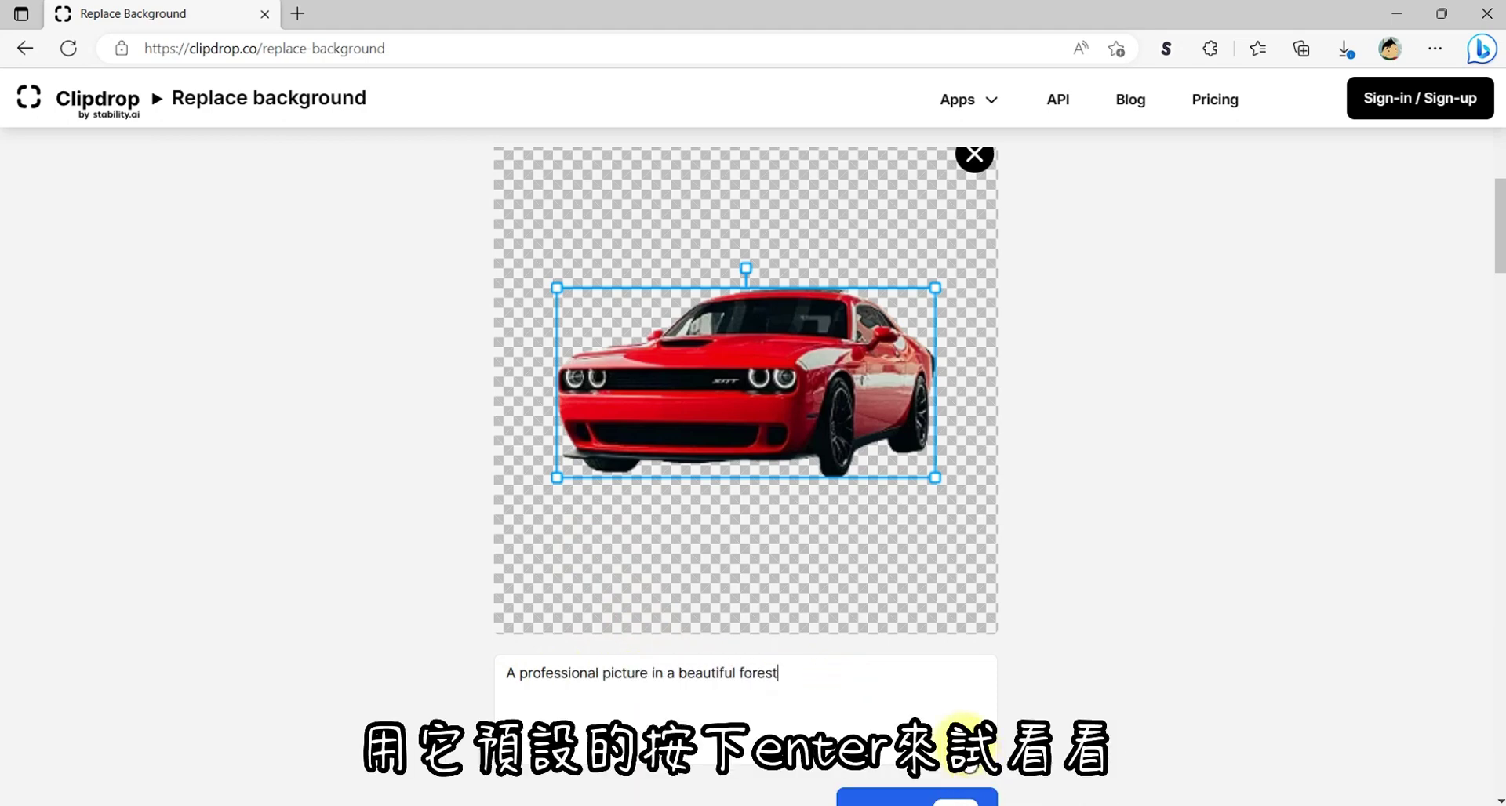
key("Return")
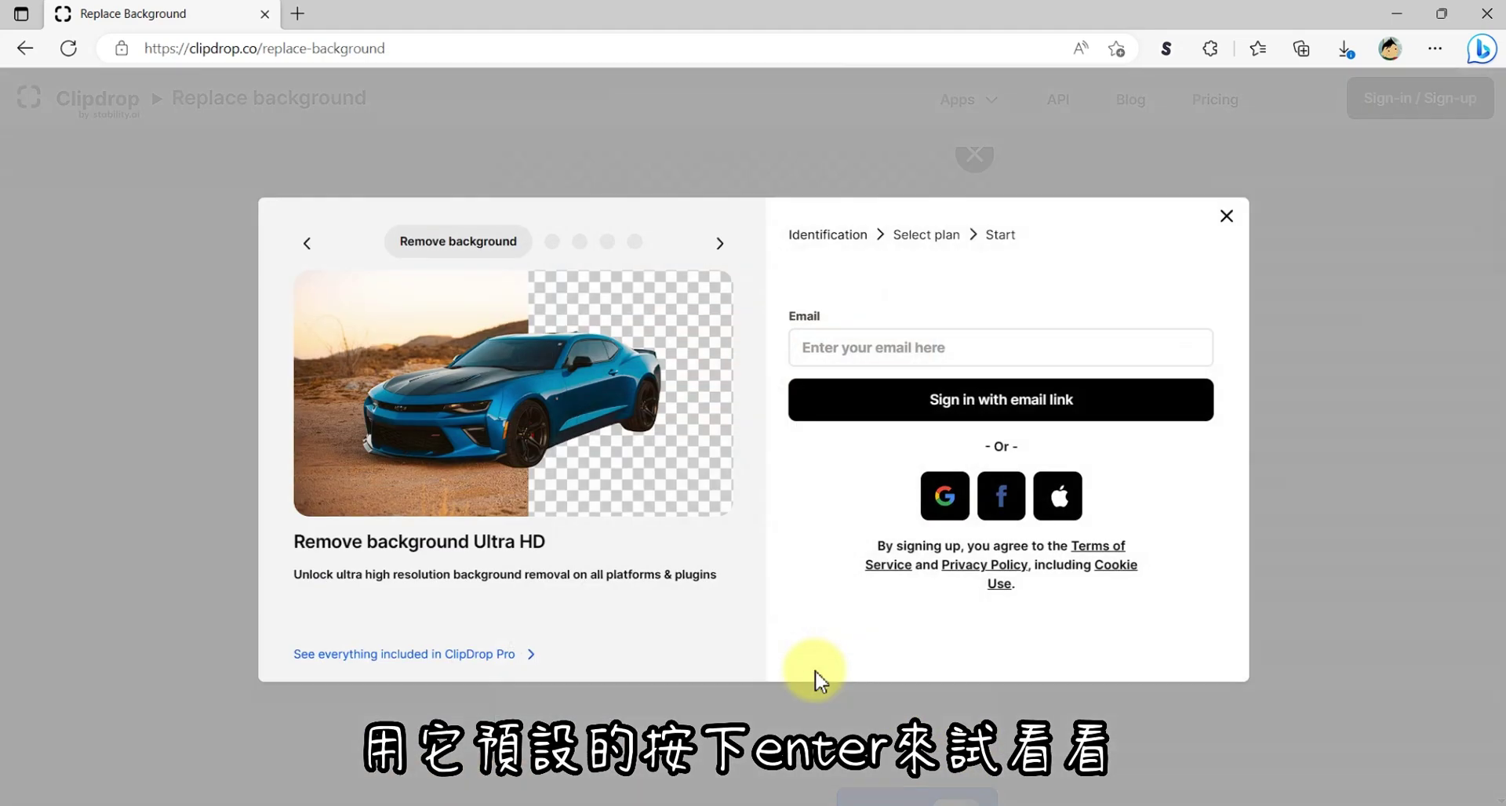
left_click(1228, 219)
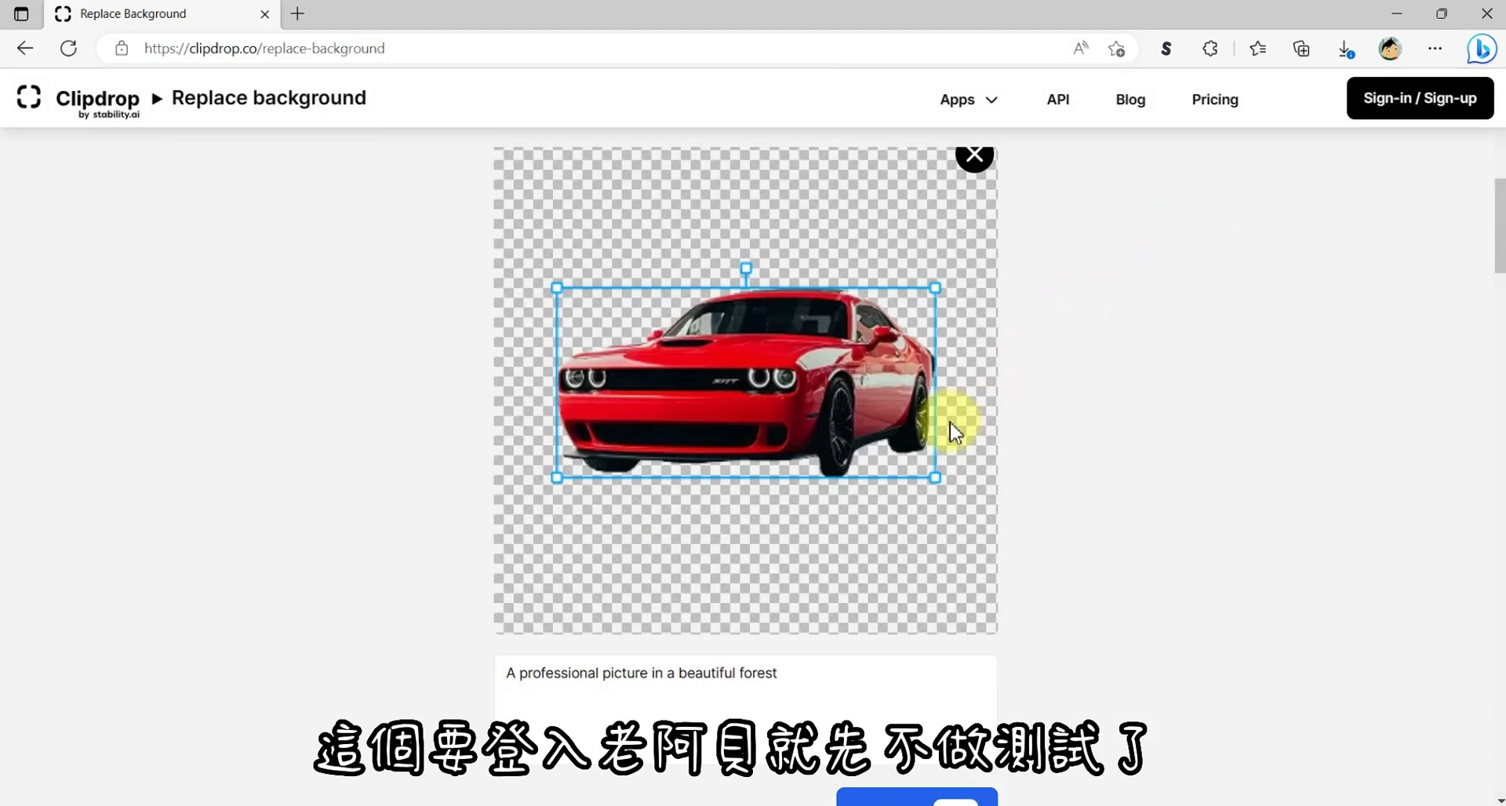
scroll(952, 429, "up", 3)
scroll(952, 428, "up", 4)
scroll(952, 428, "up", 2)
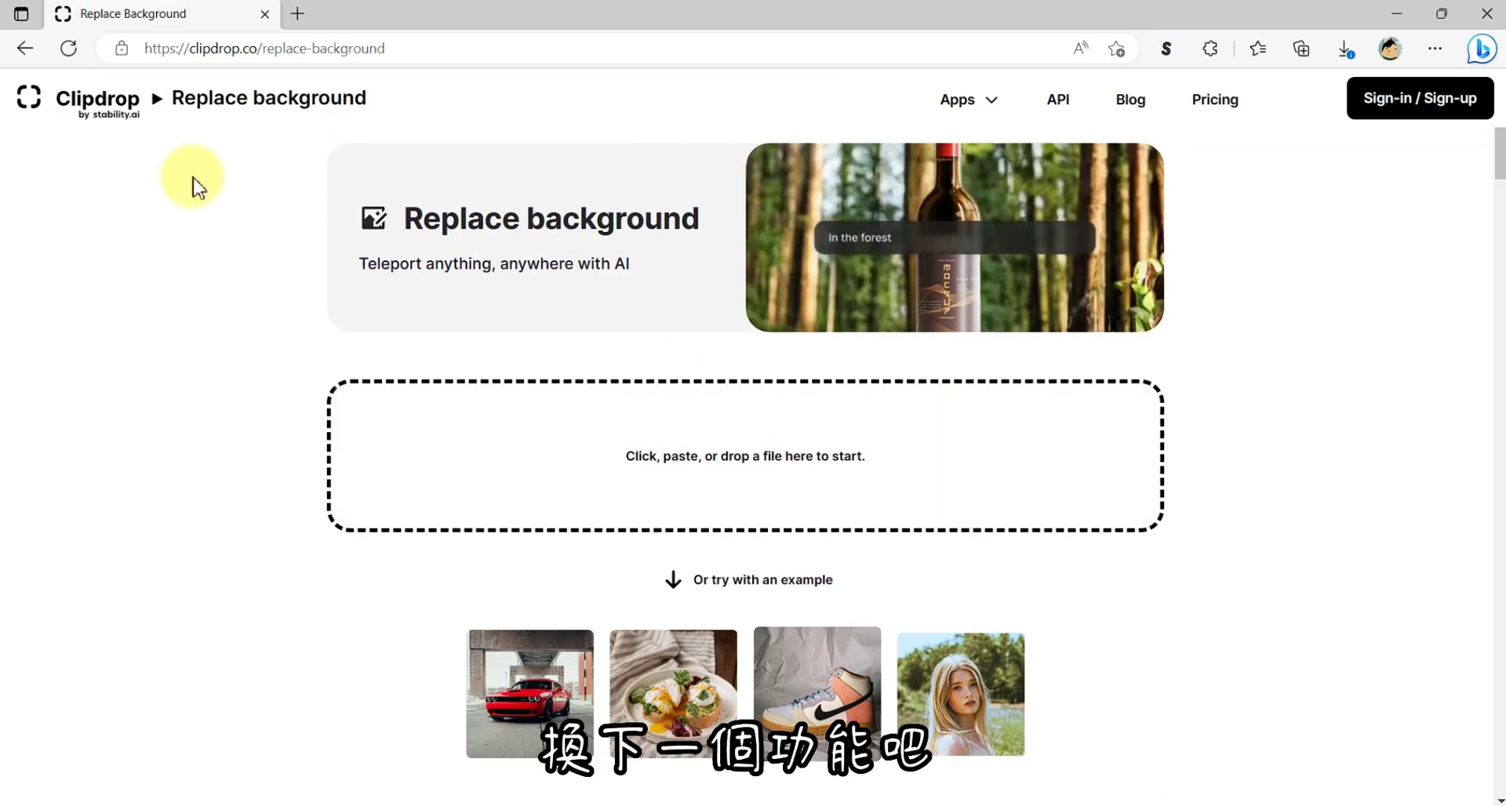
Return to the Clipdrop home page and open the Text remover tool.
left_click(100, 105)
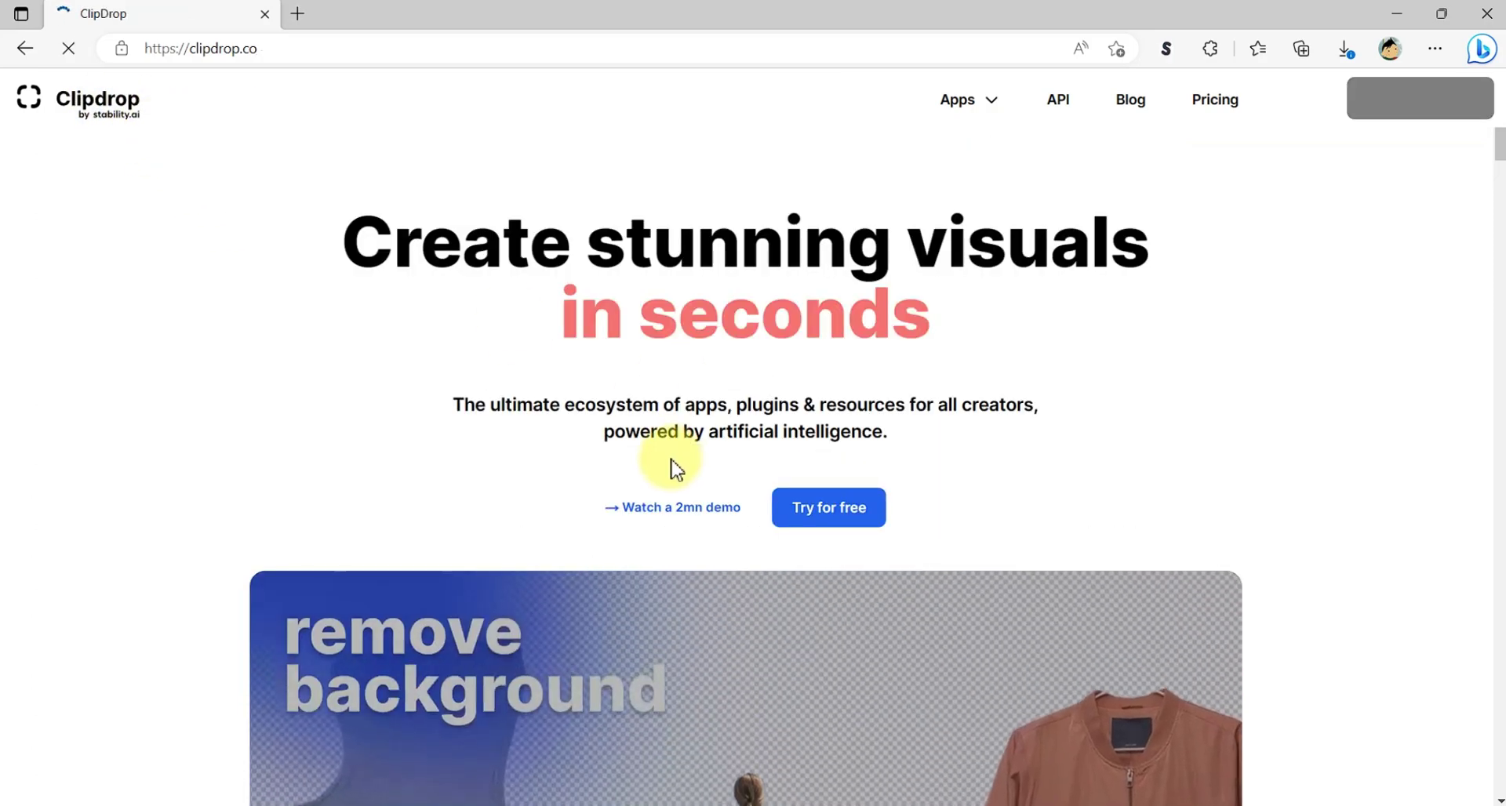
scroll(682, 518, "down", 6)
scroll(694, 569, "down", 5)
scroll(695, 565, "down", 5)
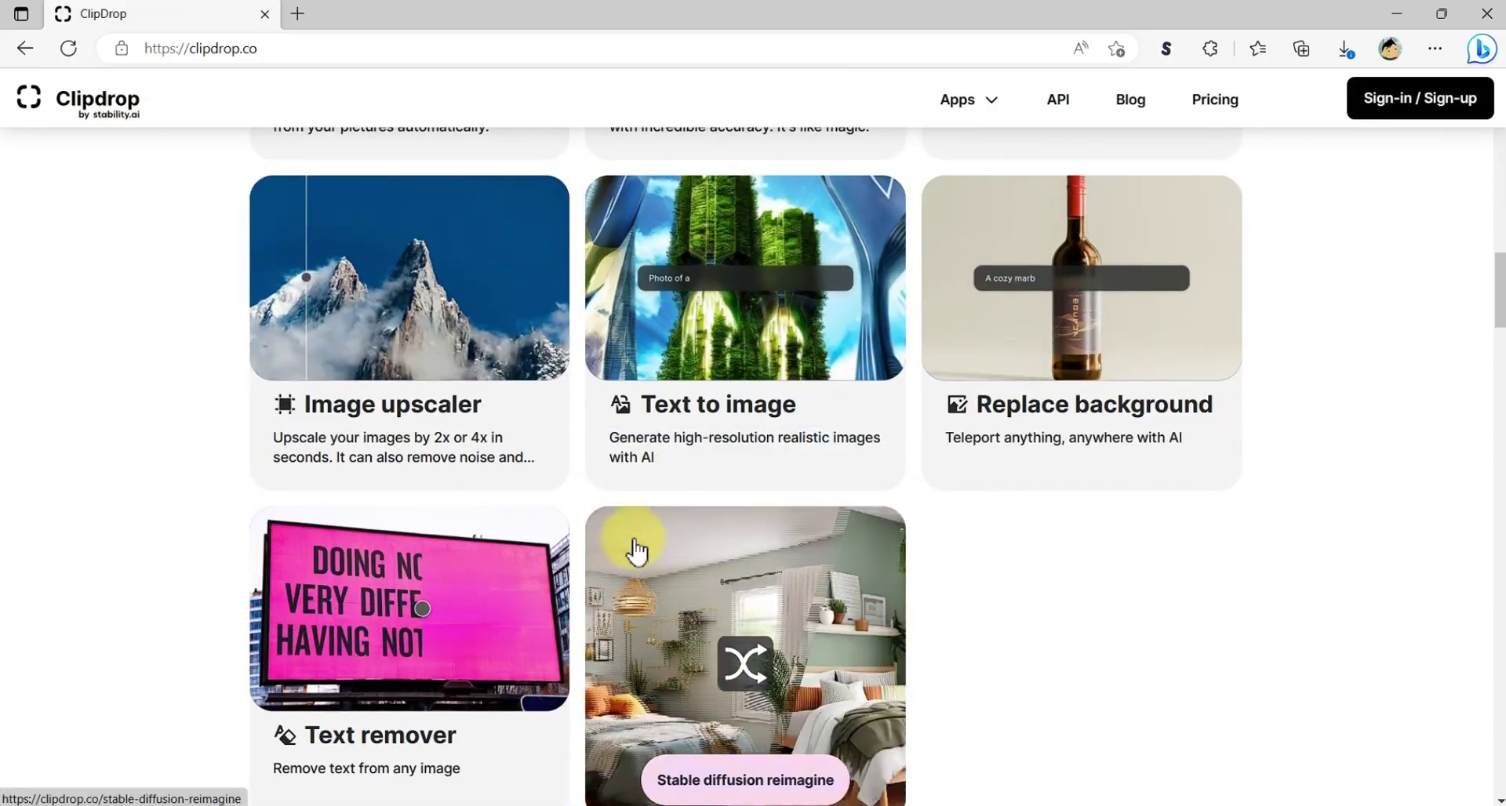
scroll(437, 627, "down", 1)
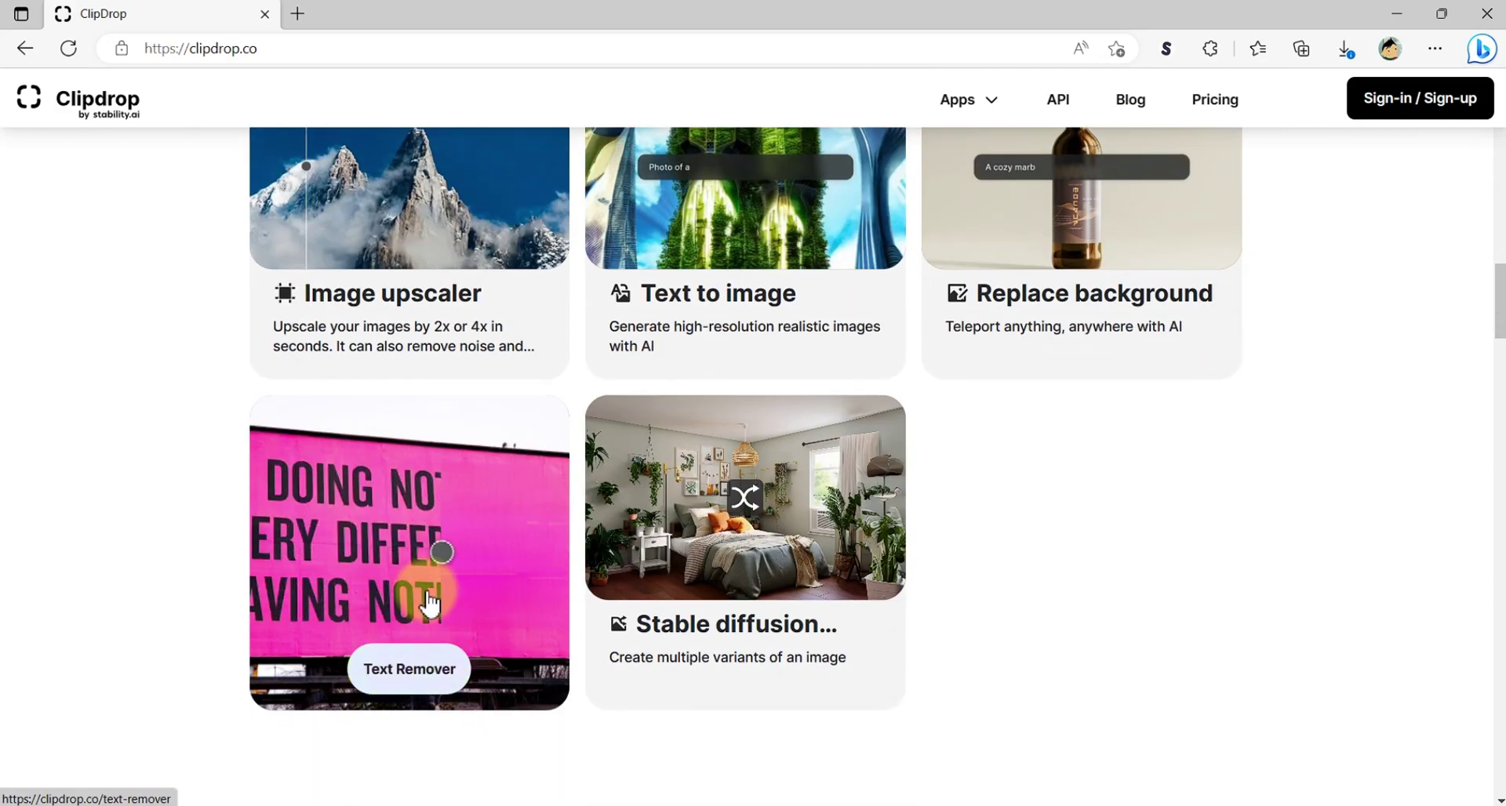
left_click(429, 584)
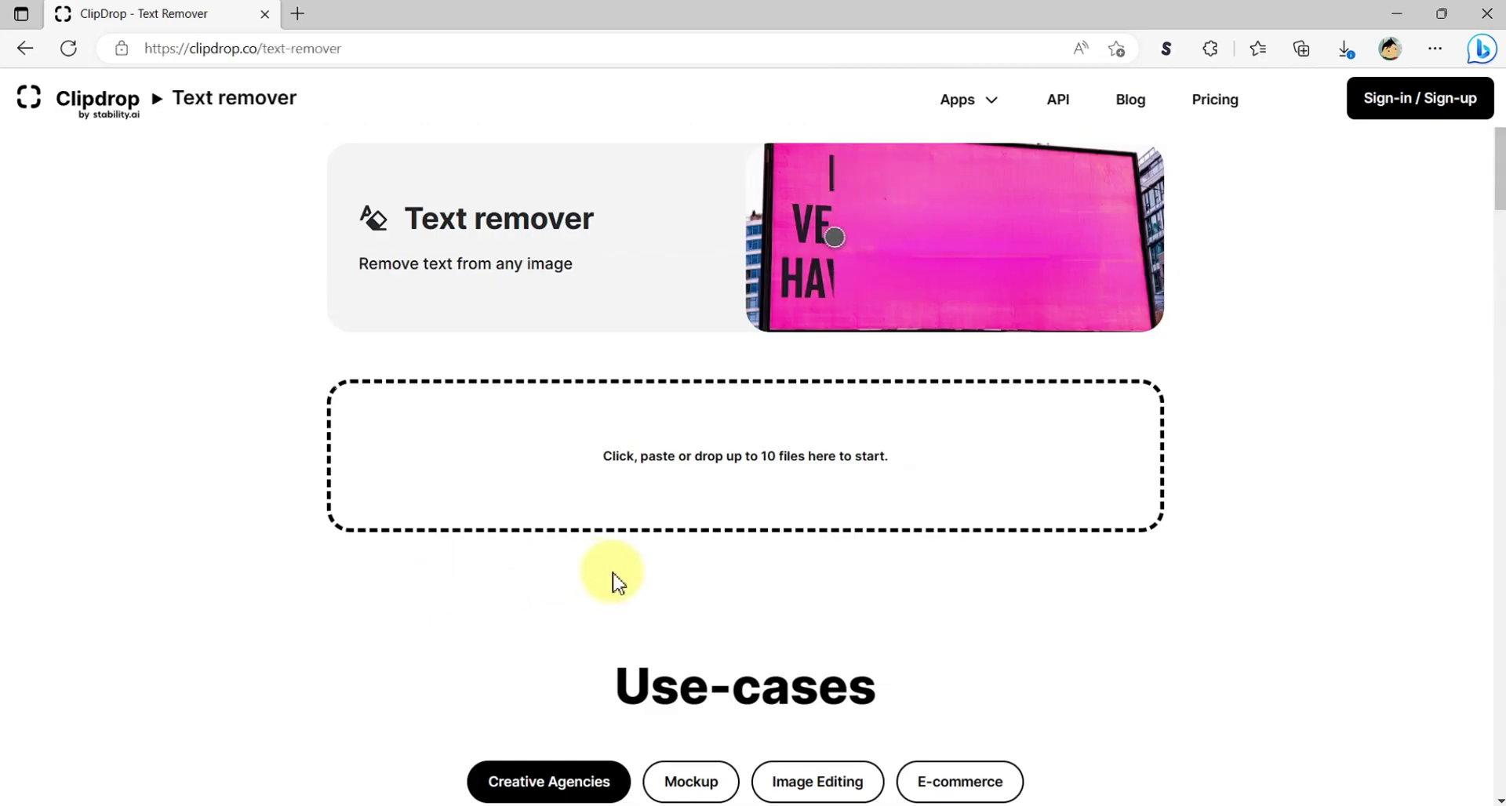
Compare the example wall before and after, then upload the woman's photo to remove its text.
scroll(618, 580, "down", 4)
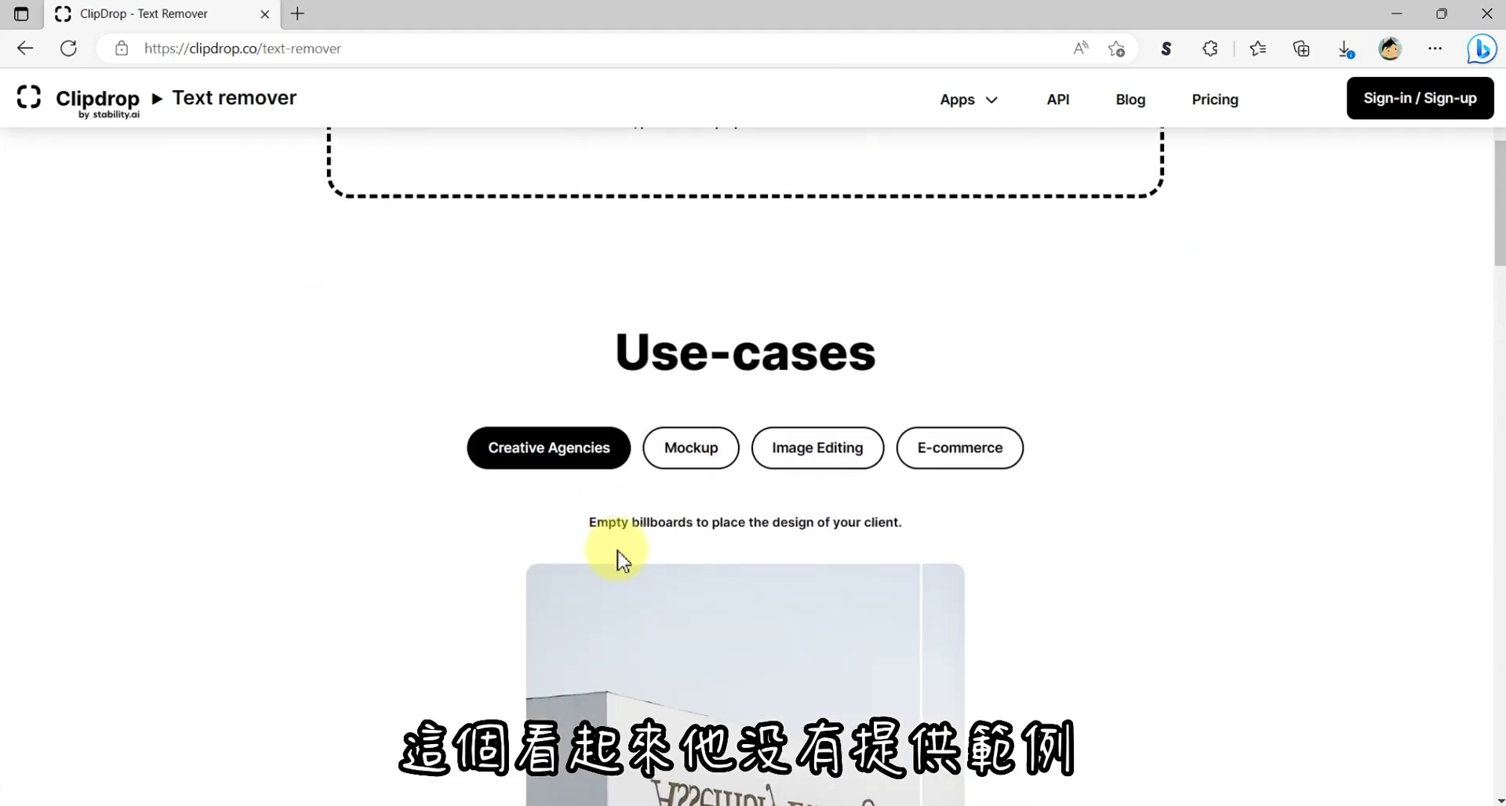
scroll(619, 558, "down", 3)
scroll(620, 558, "down", 3)
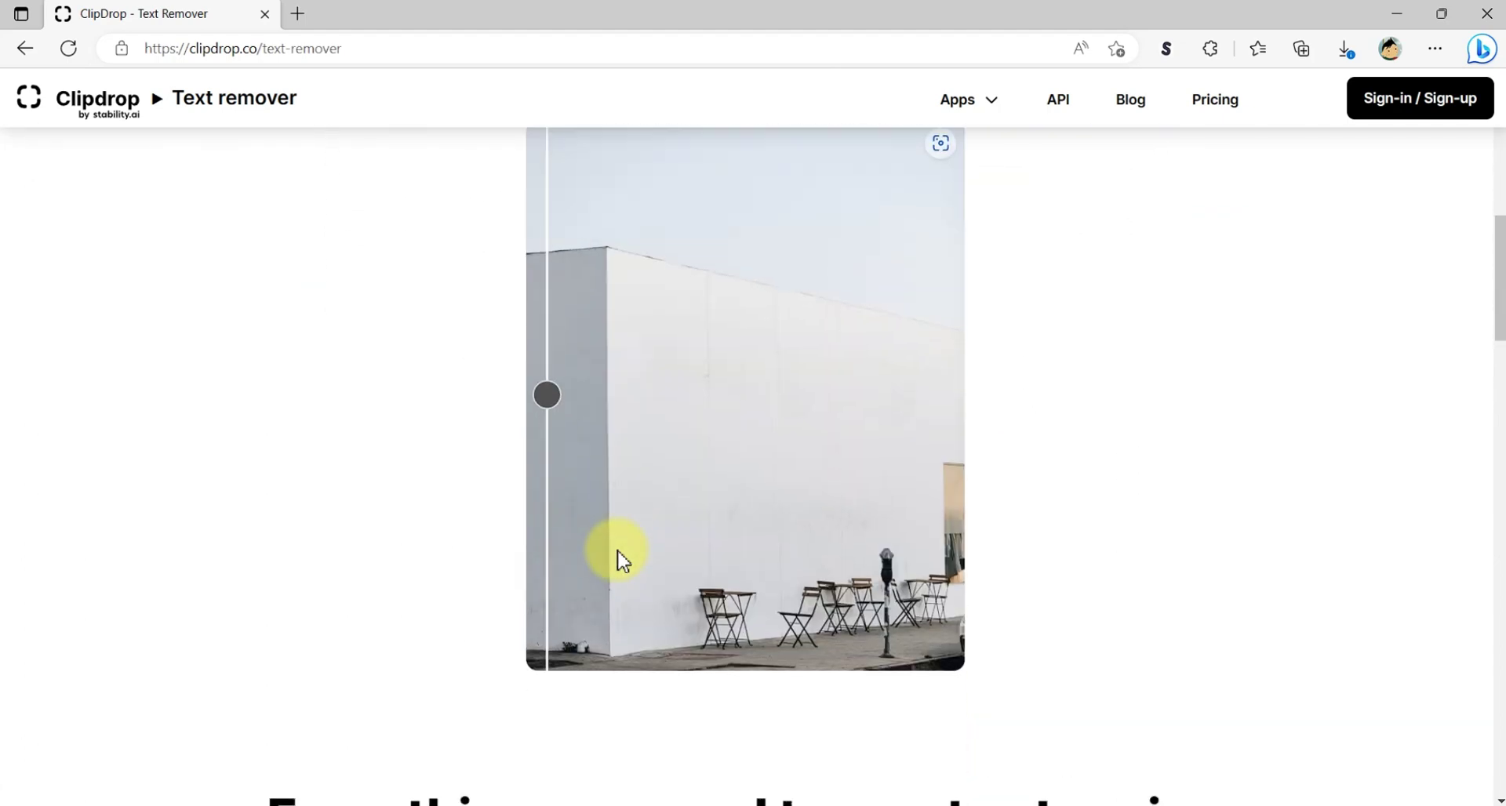
scroll(620, 558, "up", 1)
mouse_move(552, 510)
left_mouse_down()
mouse_move(628, 541)
mouse_move(510, 542)
left_mouse_up()
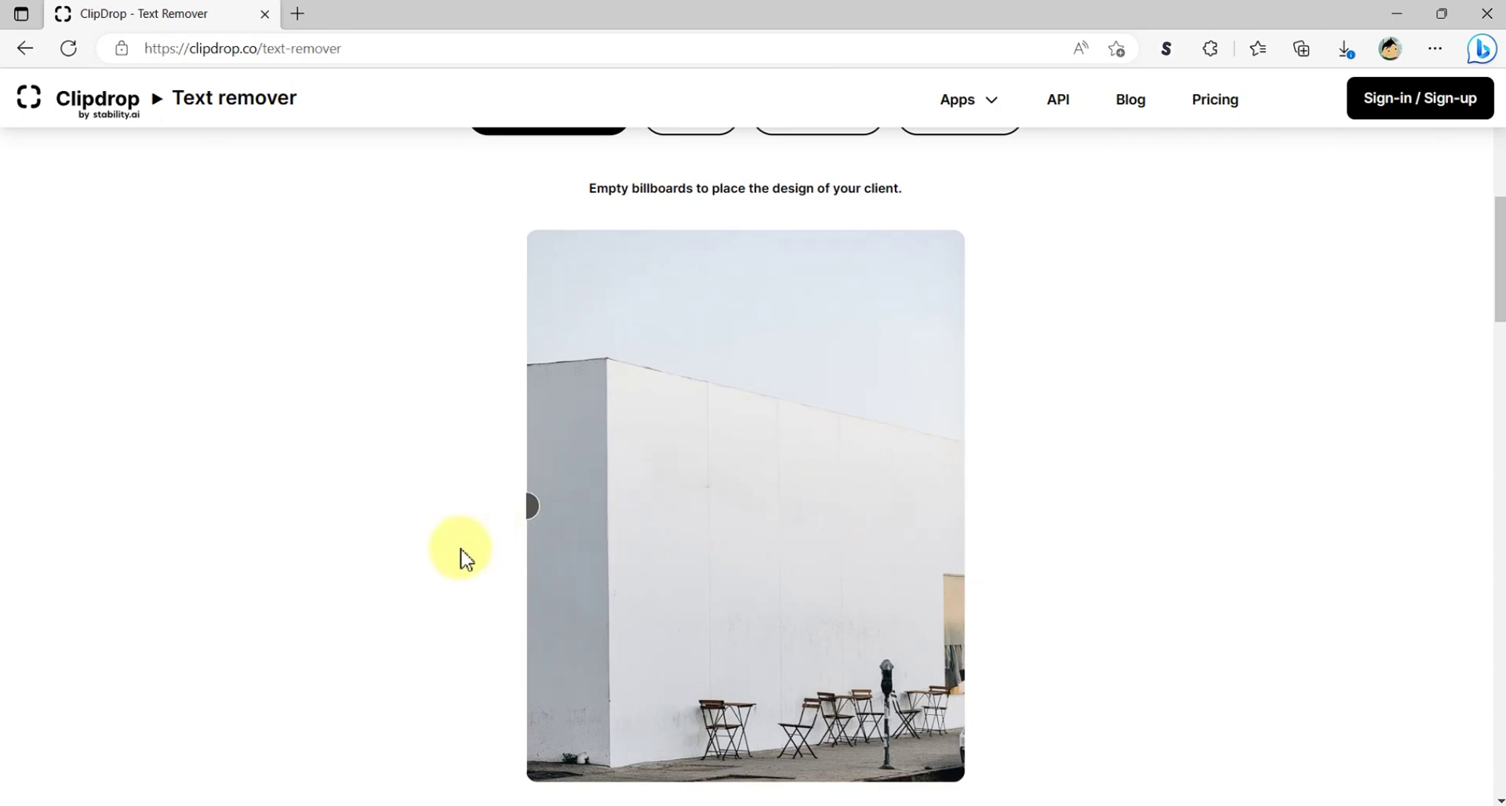
scroll(462, 558, "up", 6)
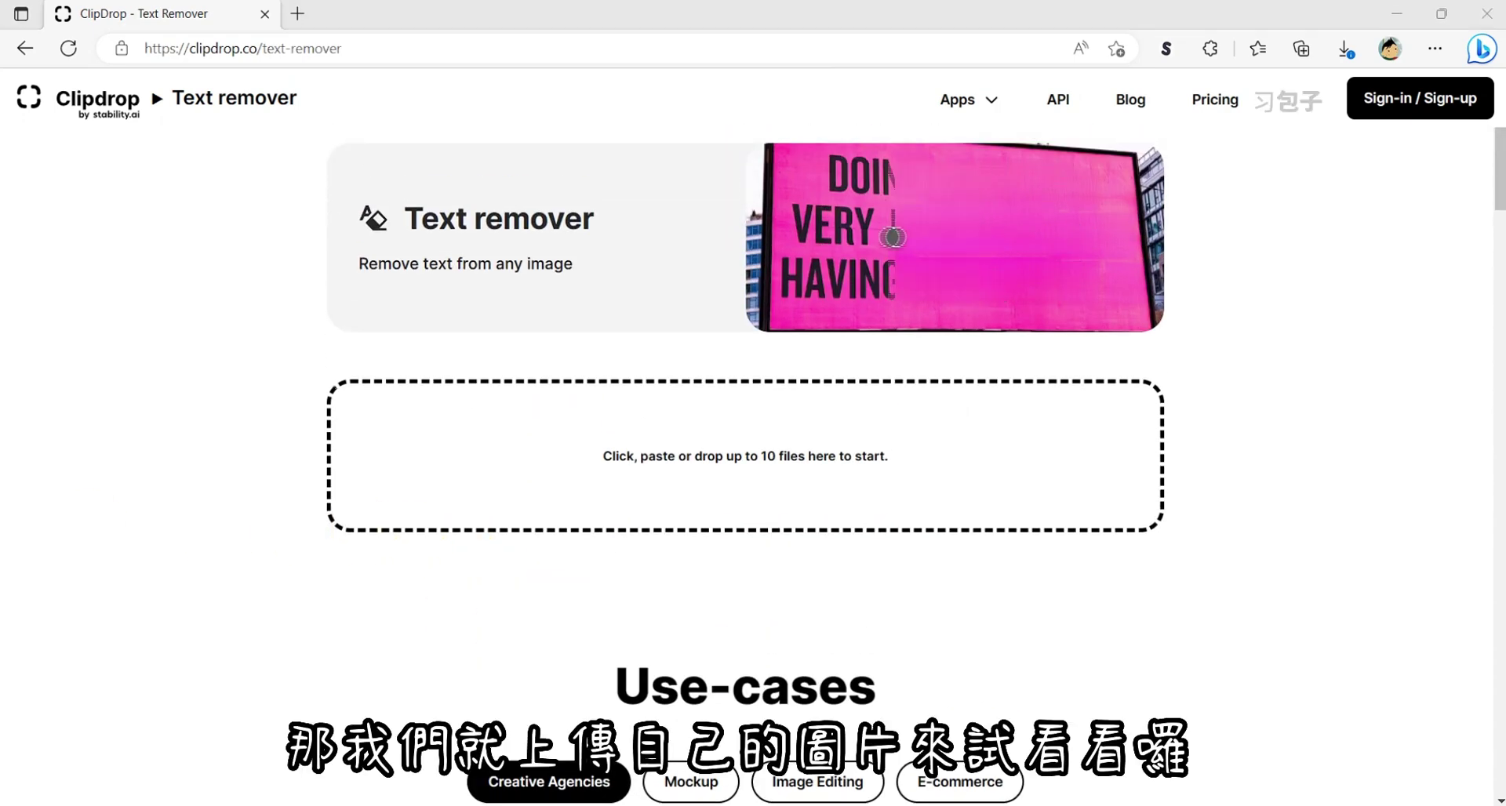
left_click_drag(463, 558, 800, 481)
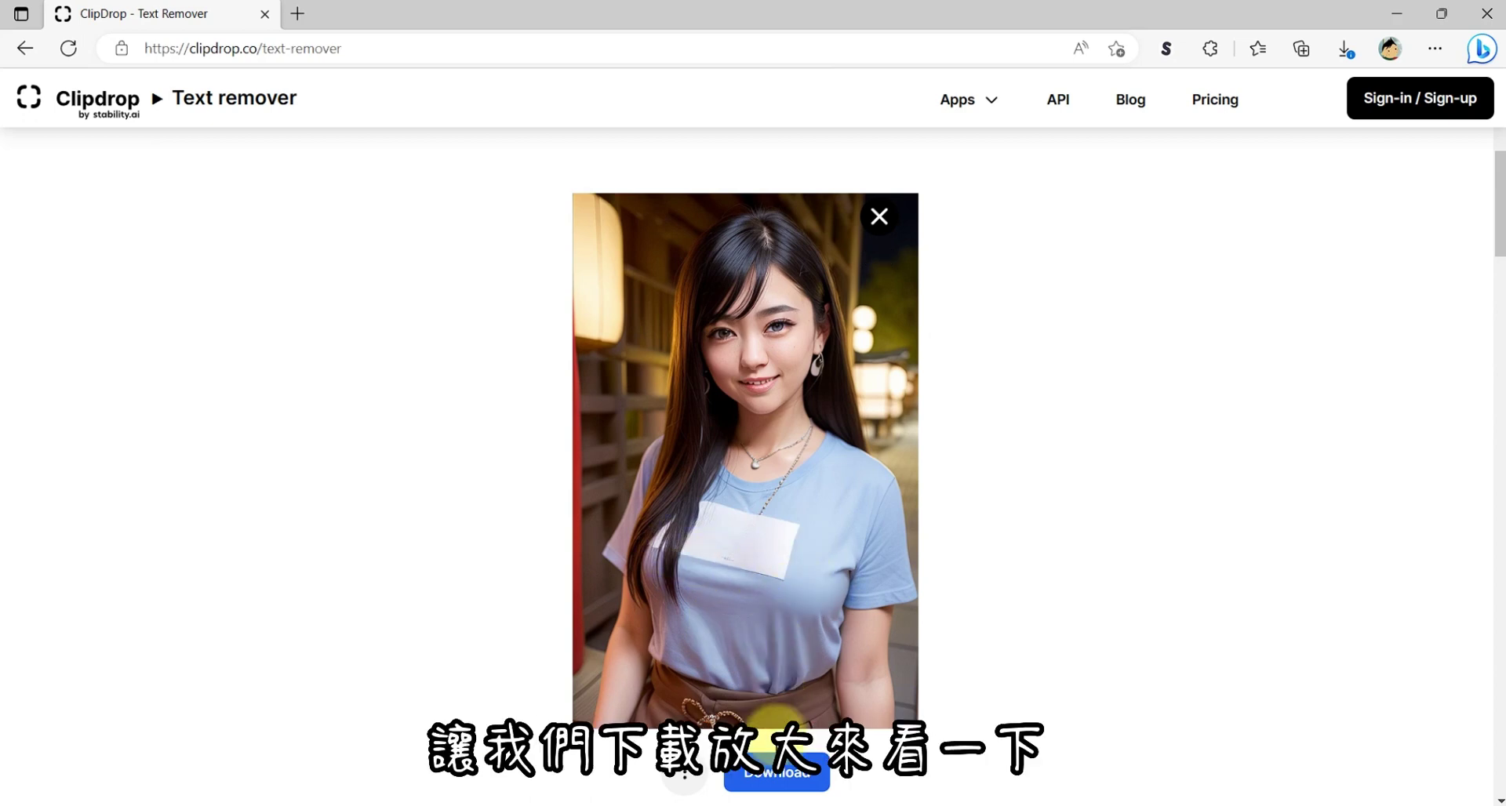
Download the text-removed portrait as a clipdrop-remove-text PNG and zoom in on its blank name tag.
left_click(787, 781)
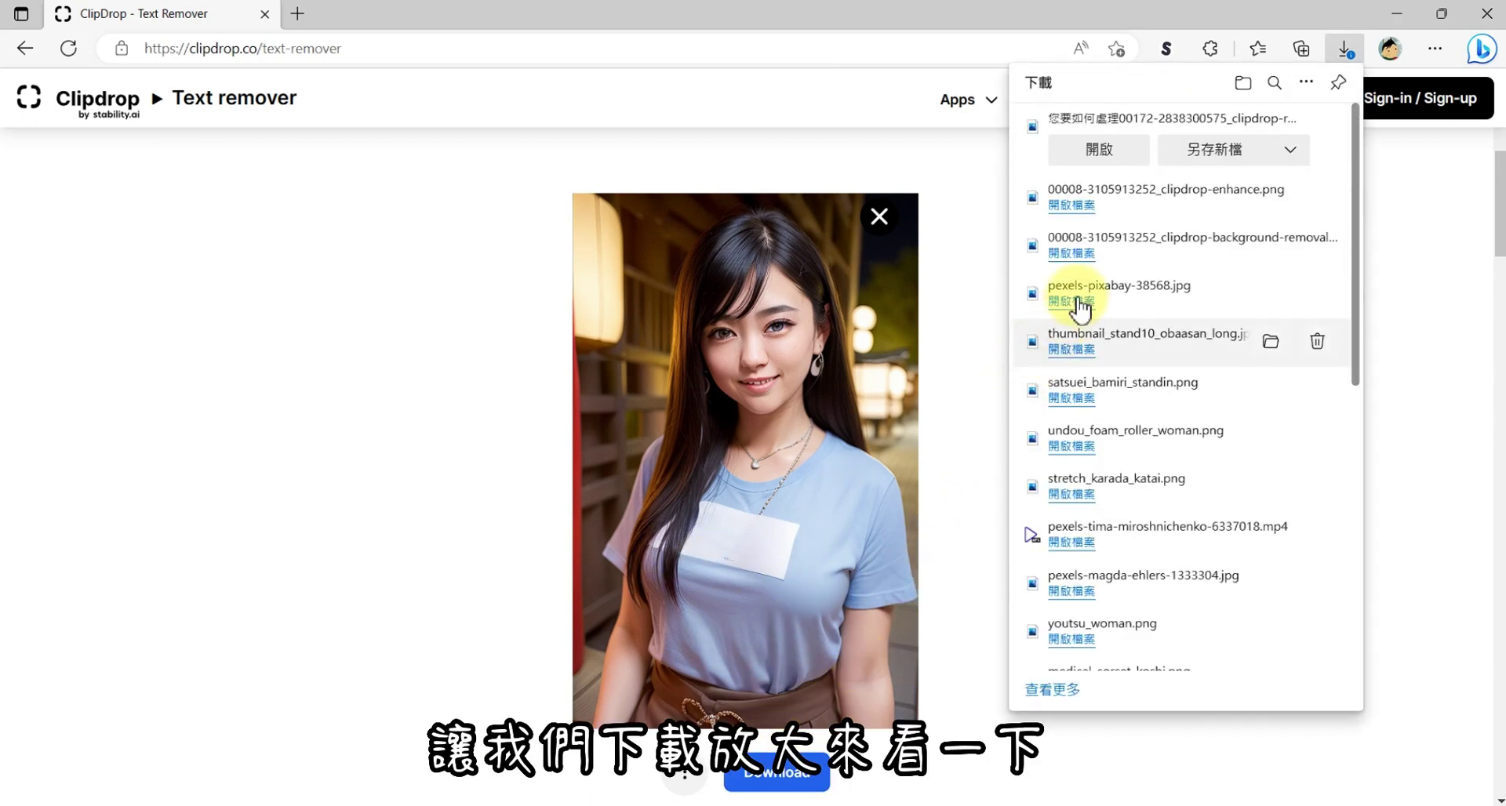
left_click(1100, 149)
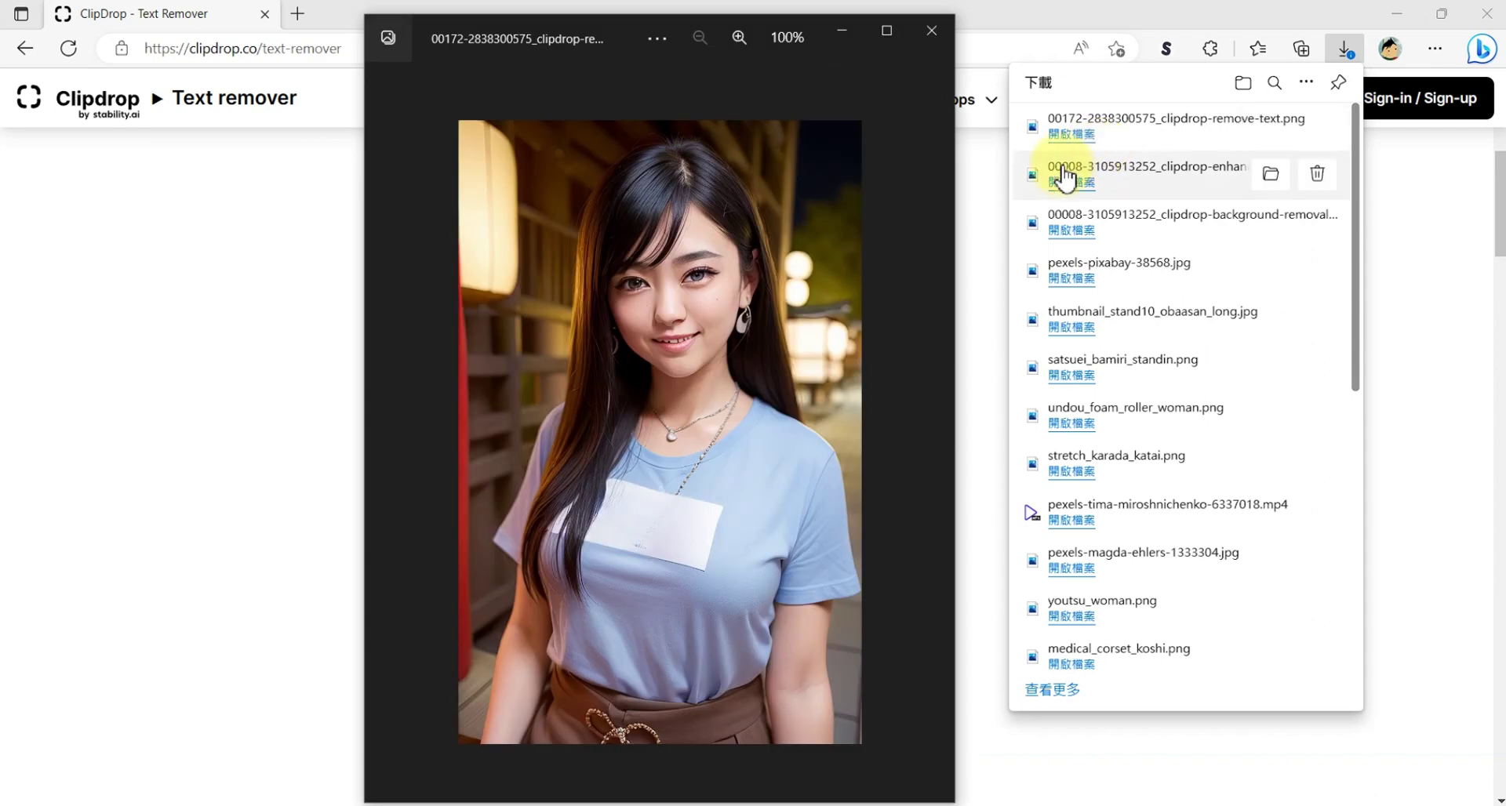
scroll(639, 546, "up", 2)
scroll(639, 546, "up", 3)
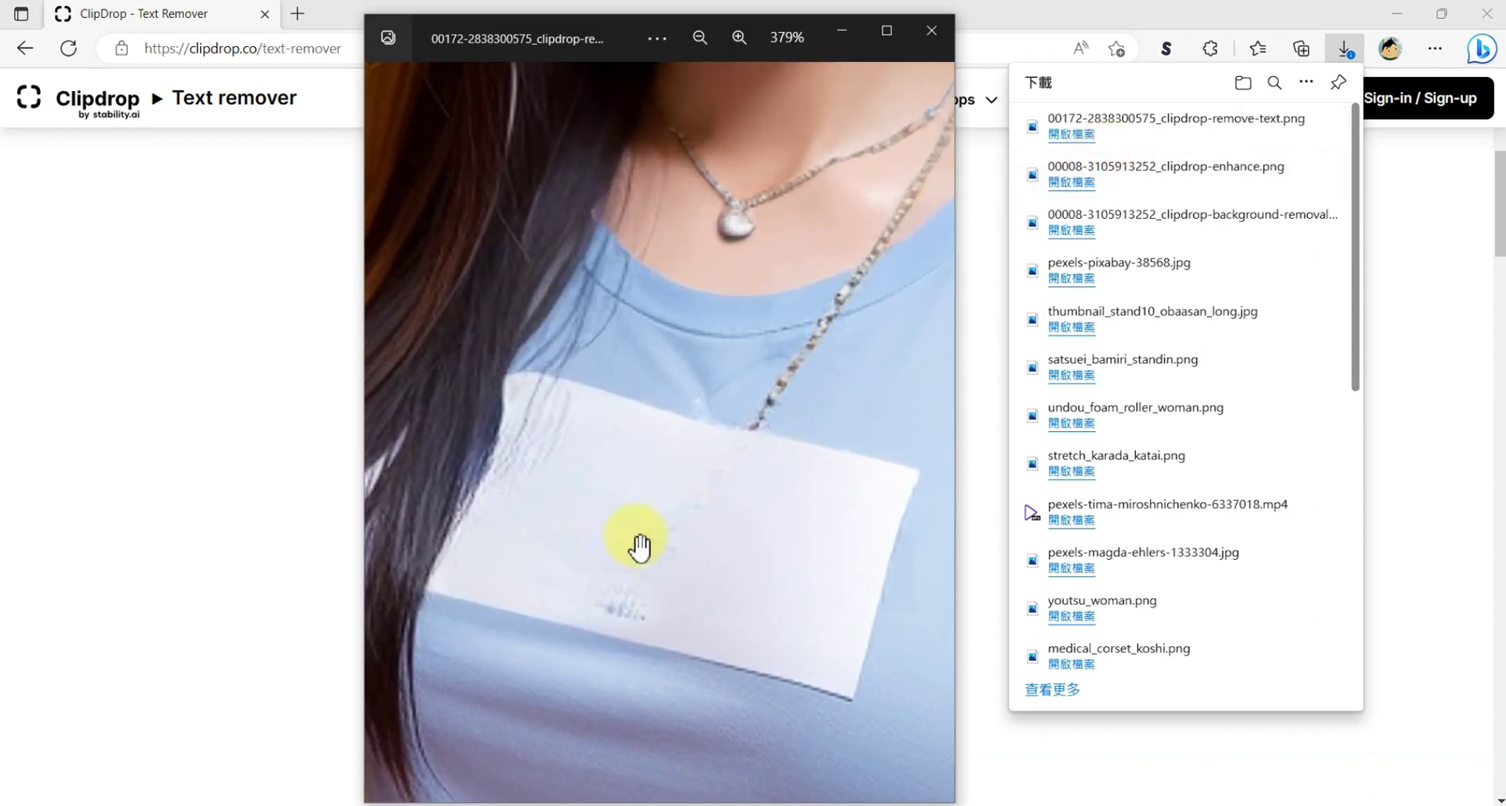
scroll(639, 547, "up", 2)
scroll(639, 547, "up", 2)
scroll(639, 547, "down", 2)
scroll(639, 546, "down", 1)
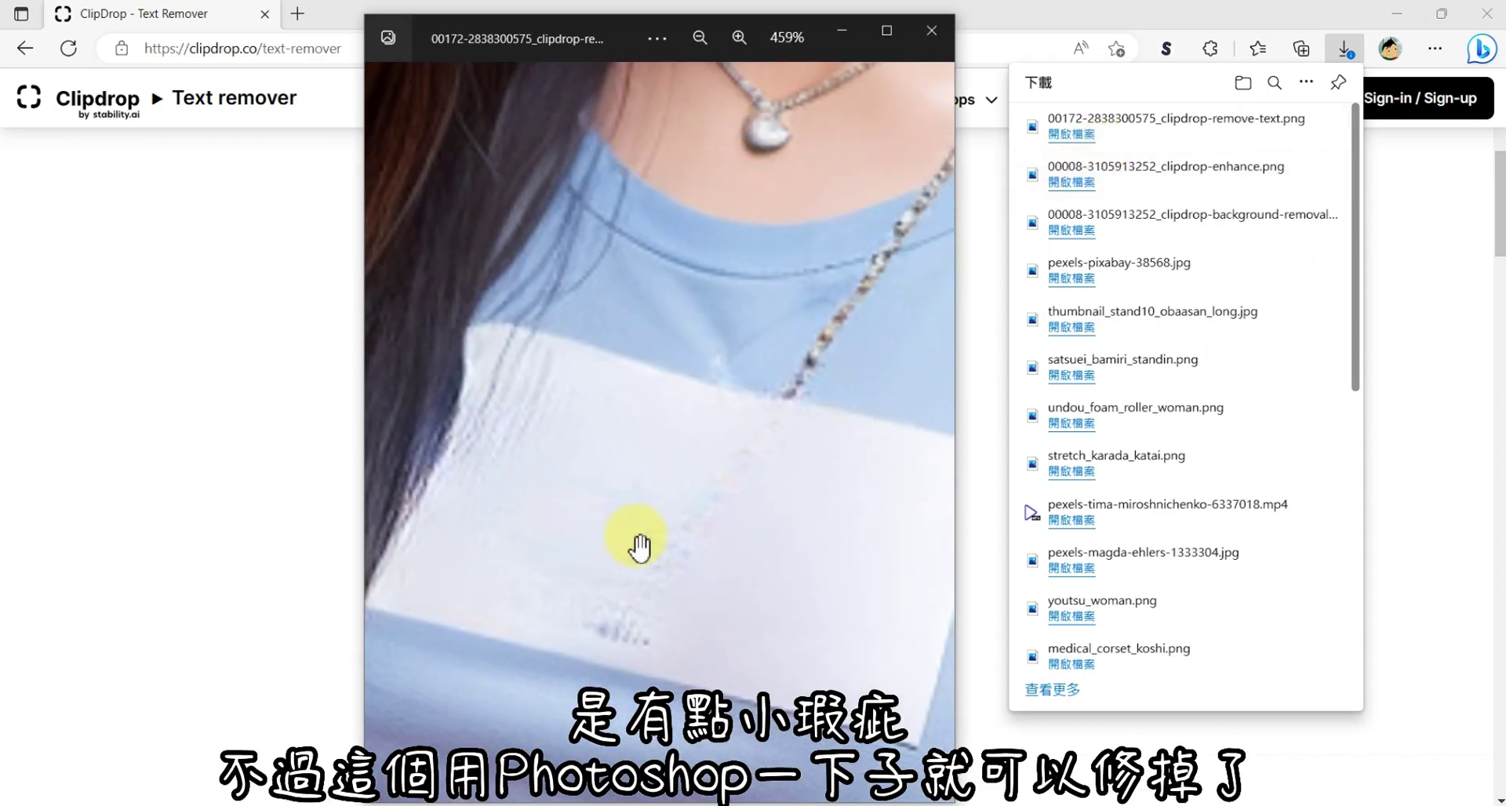
scroll(639, 547, "down", 2)
scroll(639, 546, "down", 2)
scroll(639, 546, "down", 2)
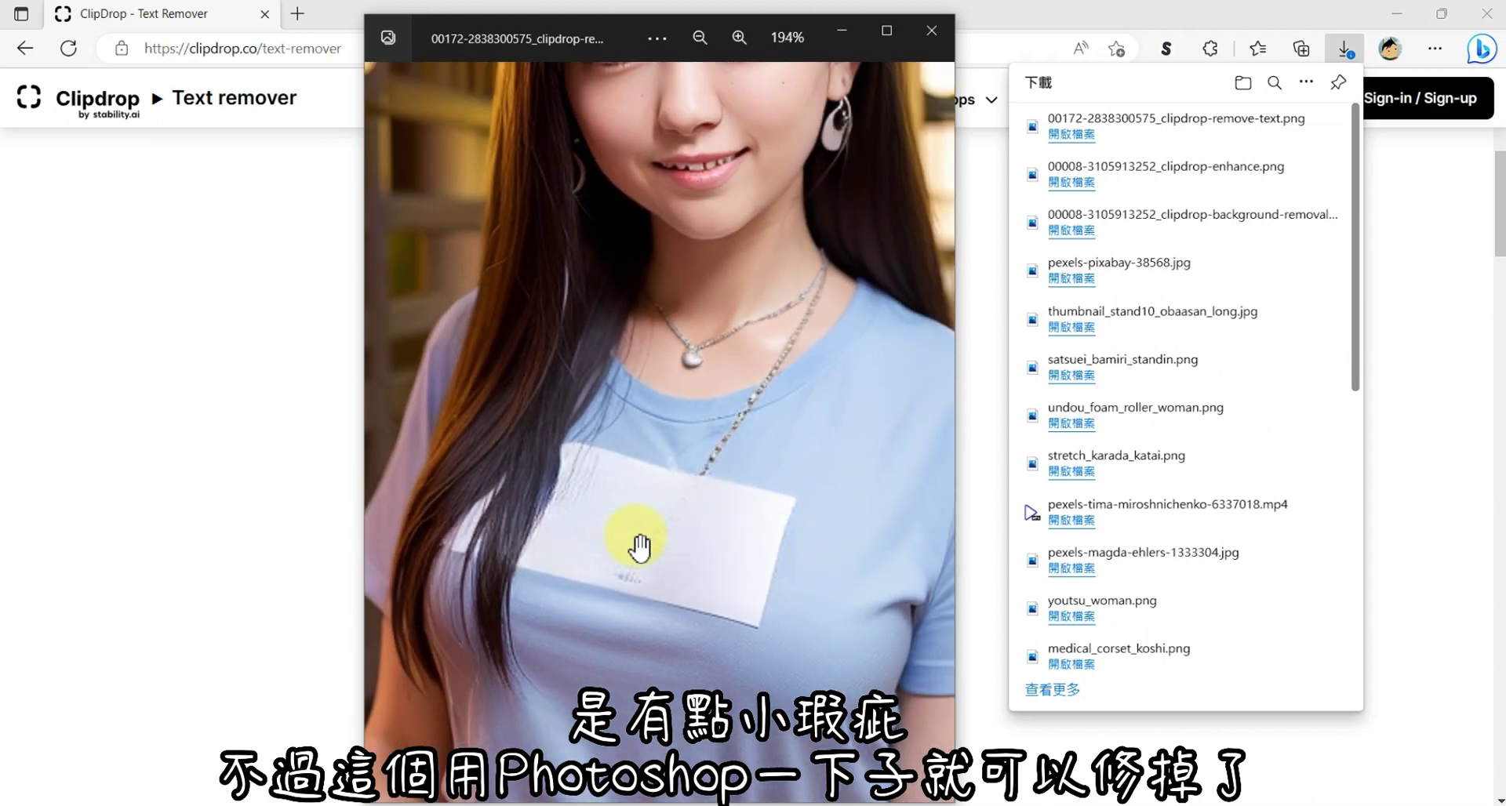
scroll(639, 546, "down", 1)
scroll(639, 547, "down", 1)
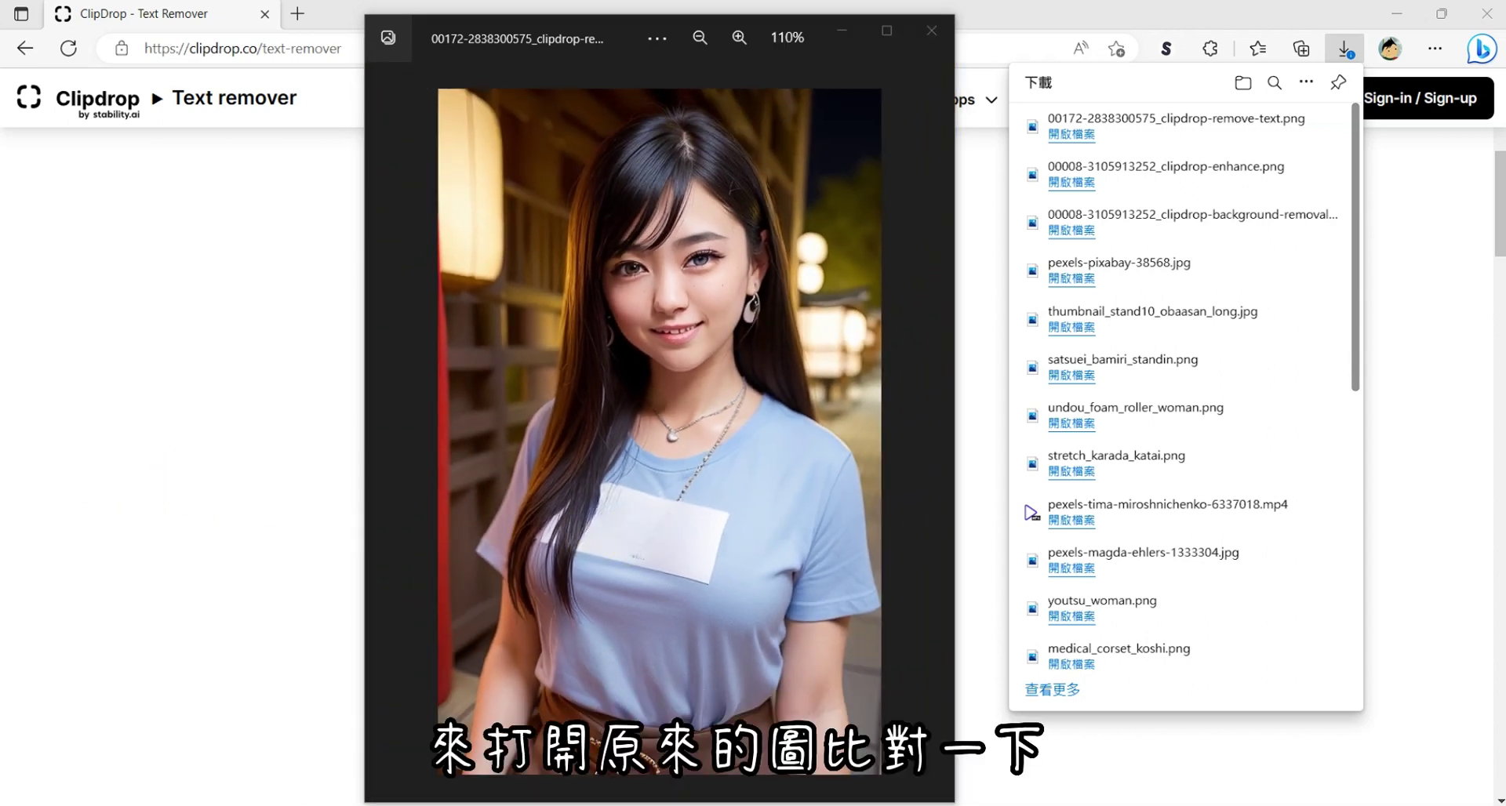
Place the original photo beside the cleaned result and zoom in to compare the name tags.
key("Left")
left_click_drag(552, 54, 1042, 34)
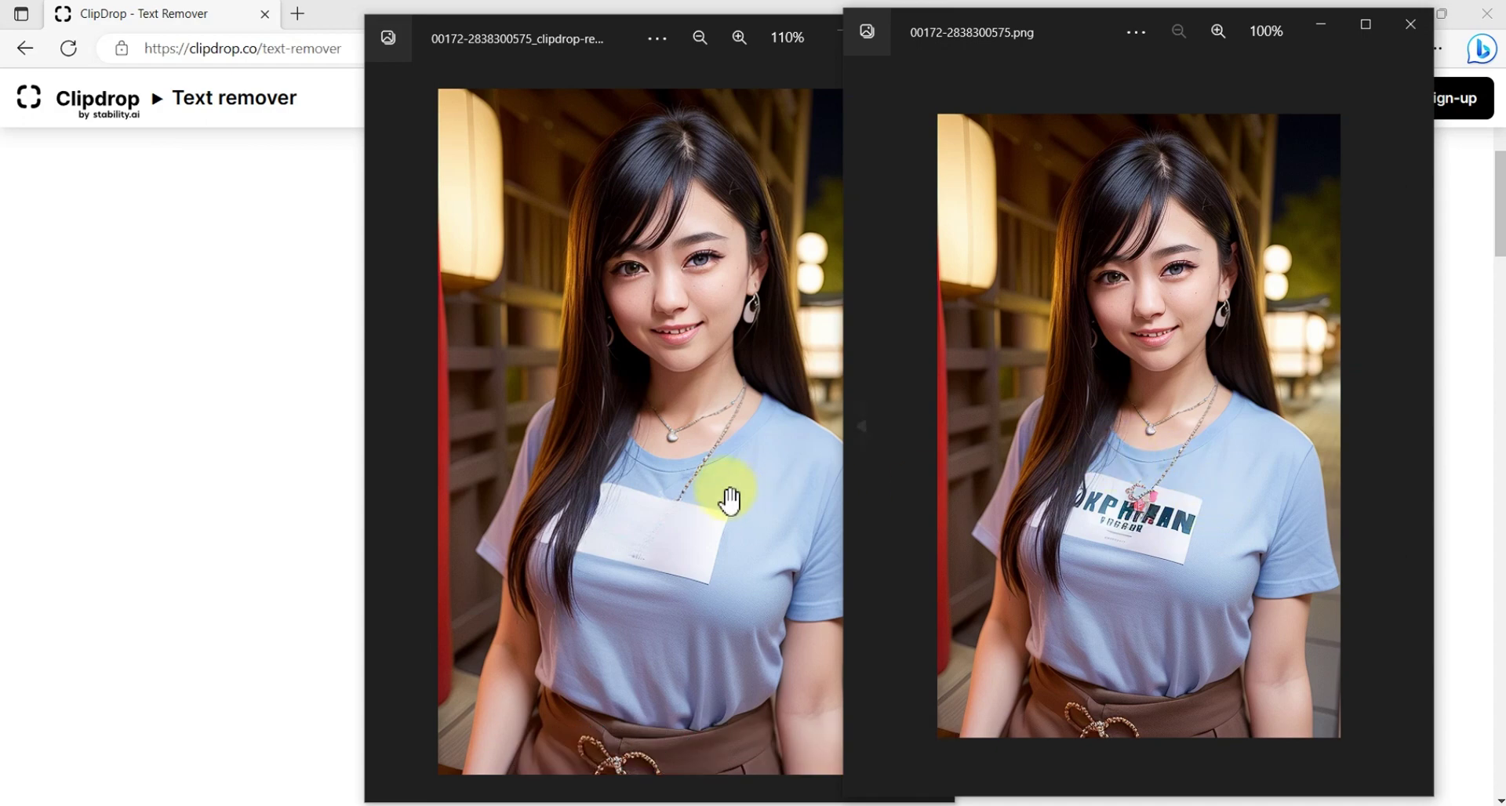
scroll(679, 531, "up", 2)
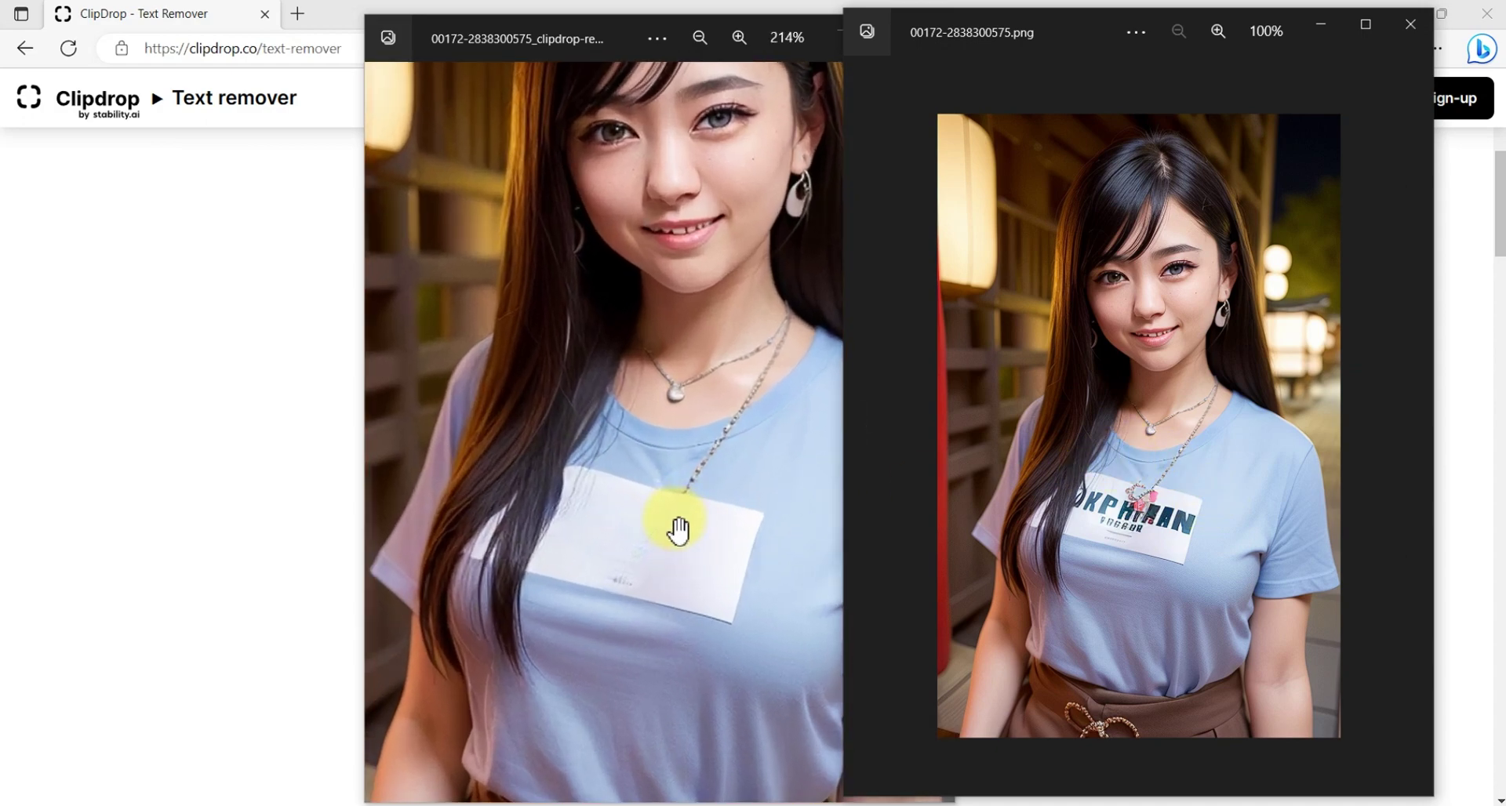
scroll(677, 531, "up", 2)
scroll(676, 531, "up", 2)
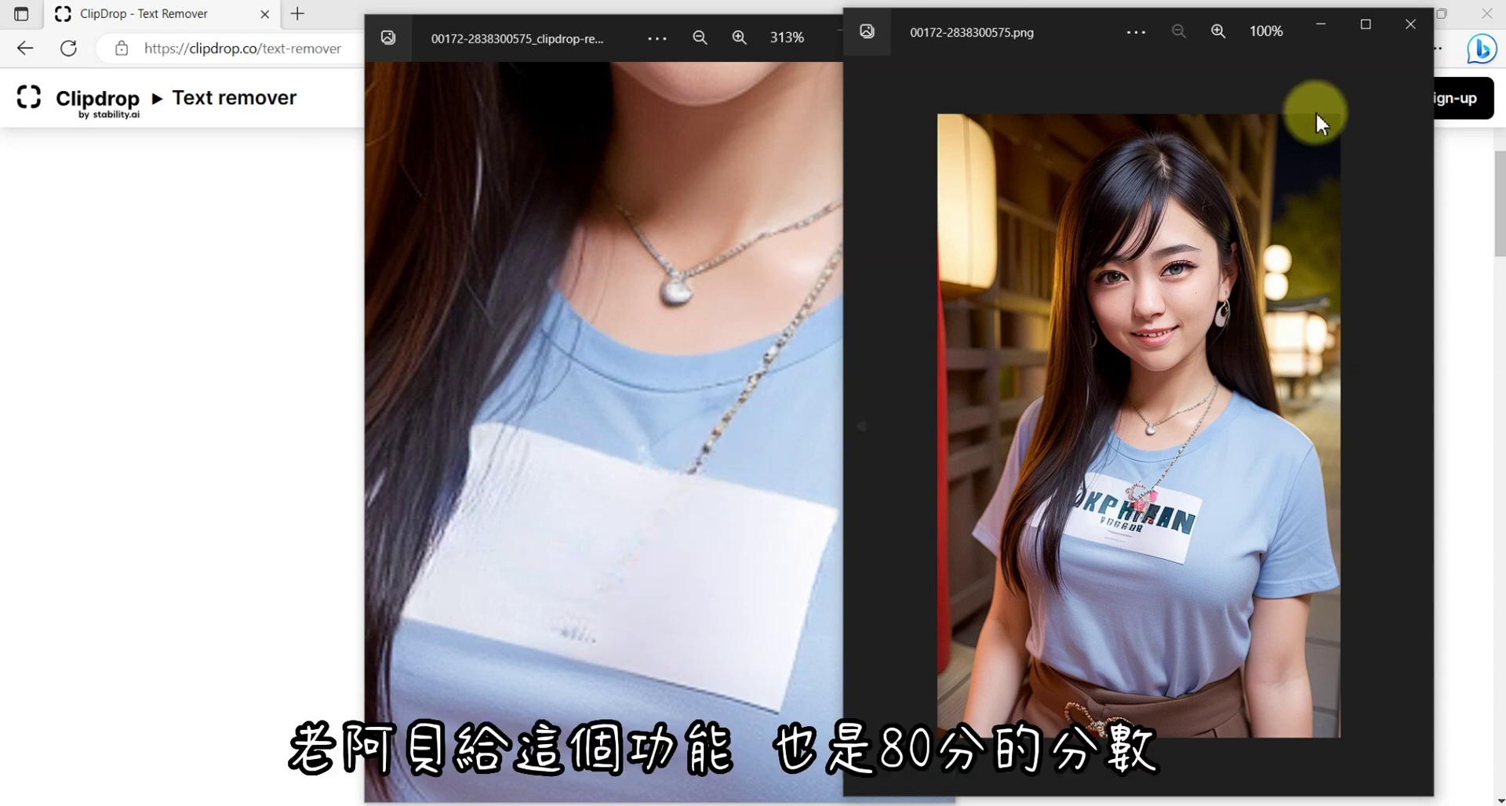
Close both Photos windows and dismiss the downloads list.
left_click(1410, 31)
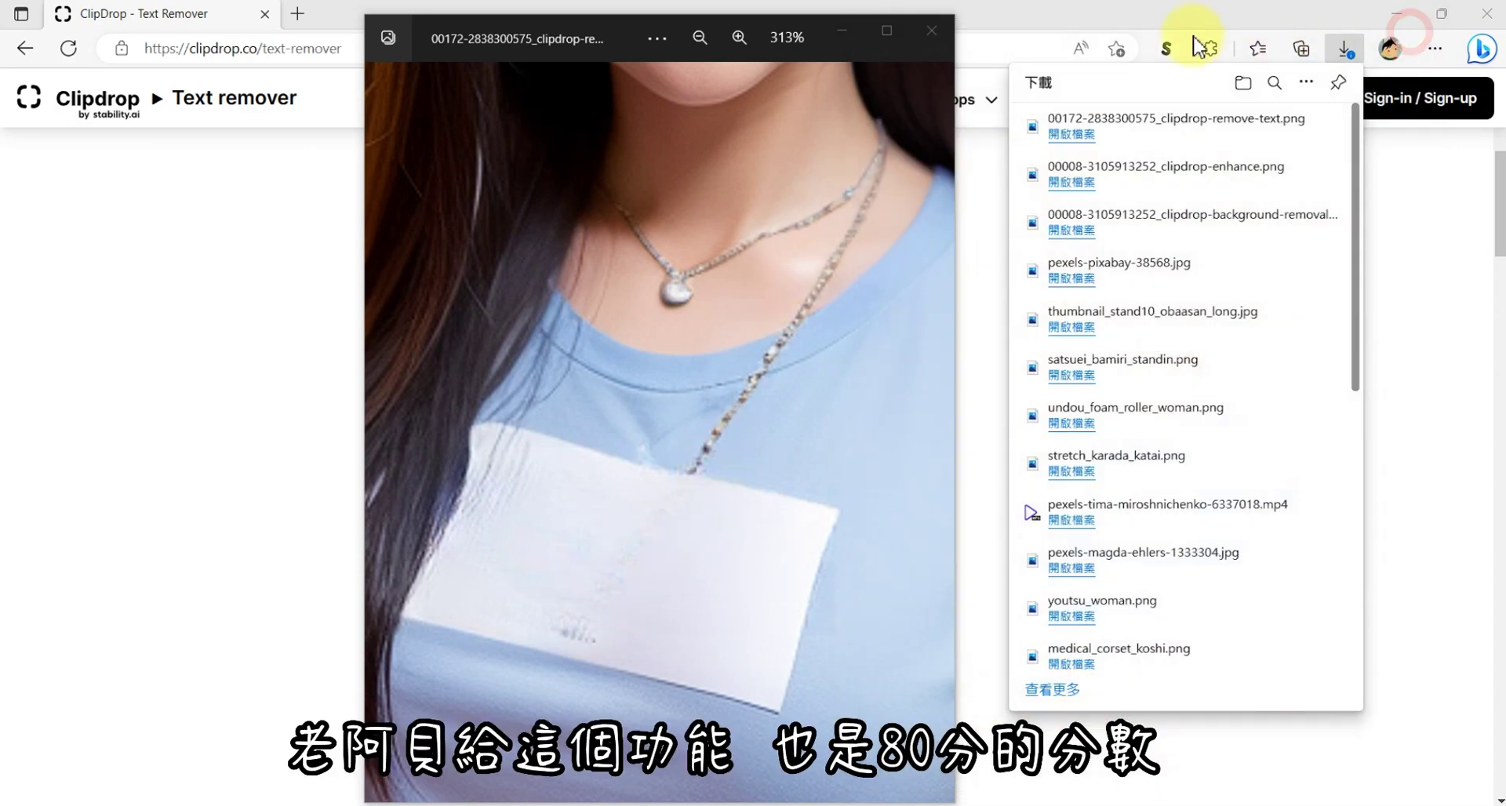
left_click(943, 29)
left_click(410, 340)
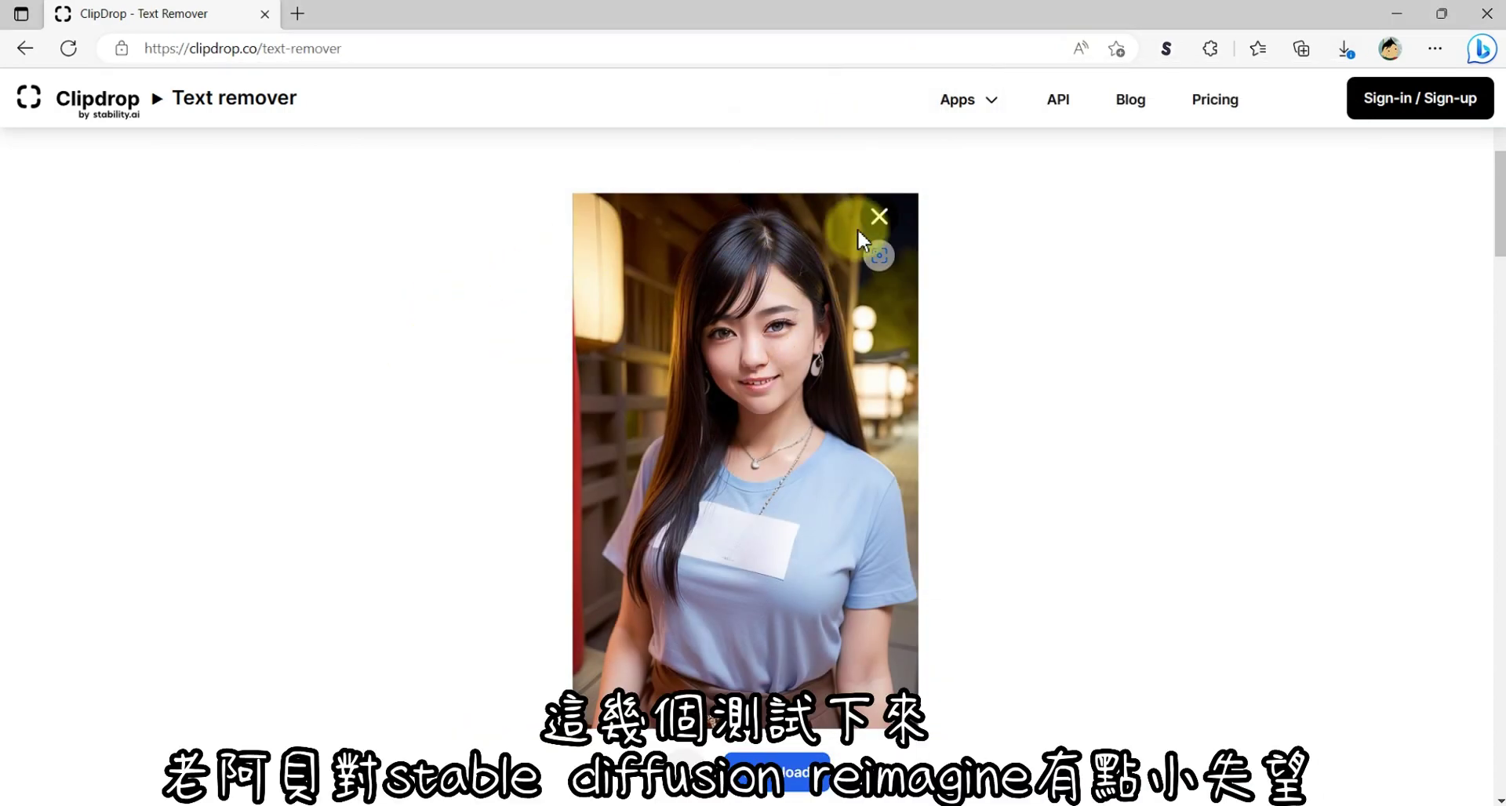
Clear the Text remover result and open the Stable diffusion Reimagine tool from the Clipdrop home page.
left_click(879, 219)
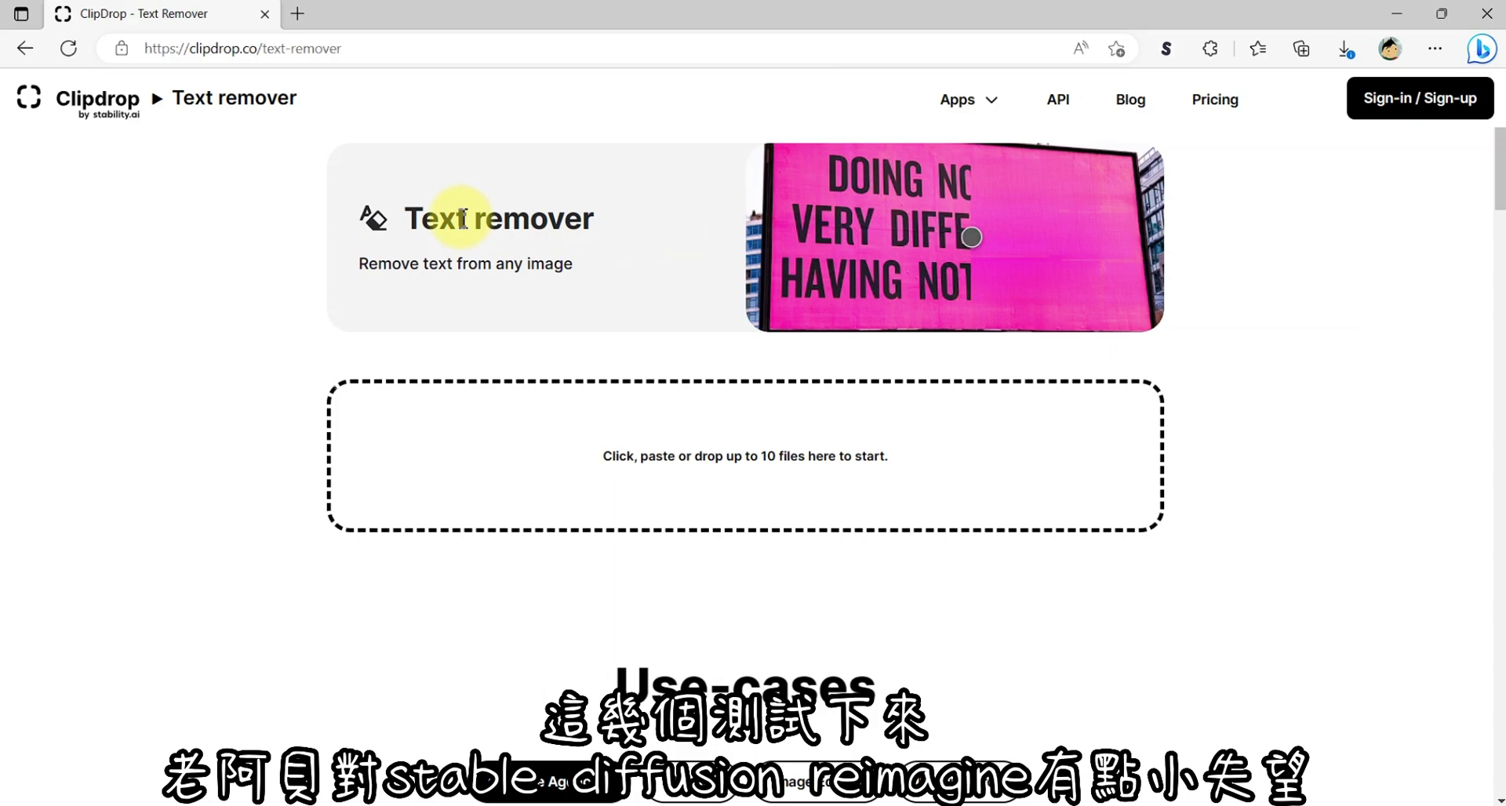
left_click(97, 104)
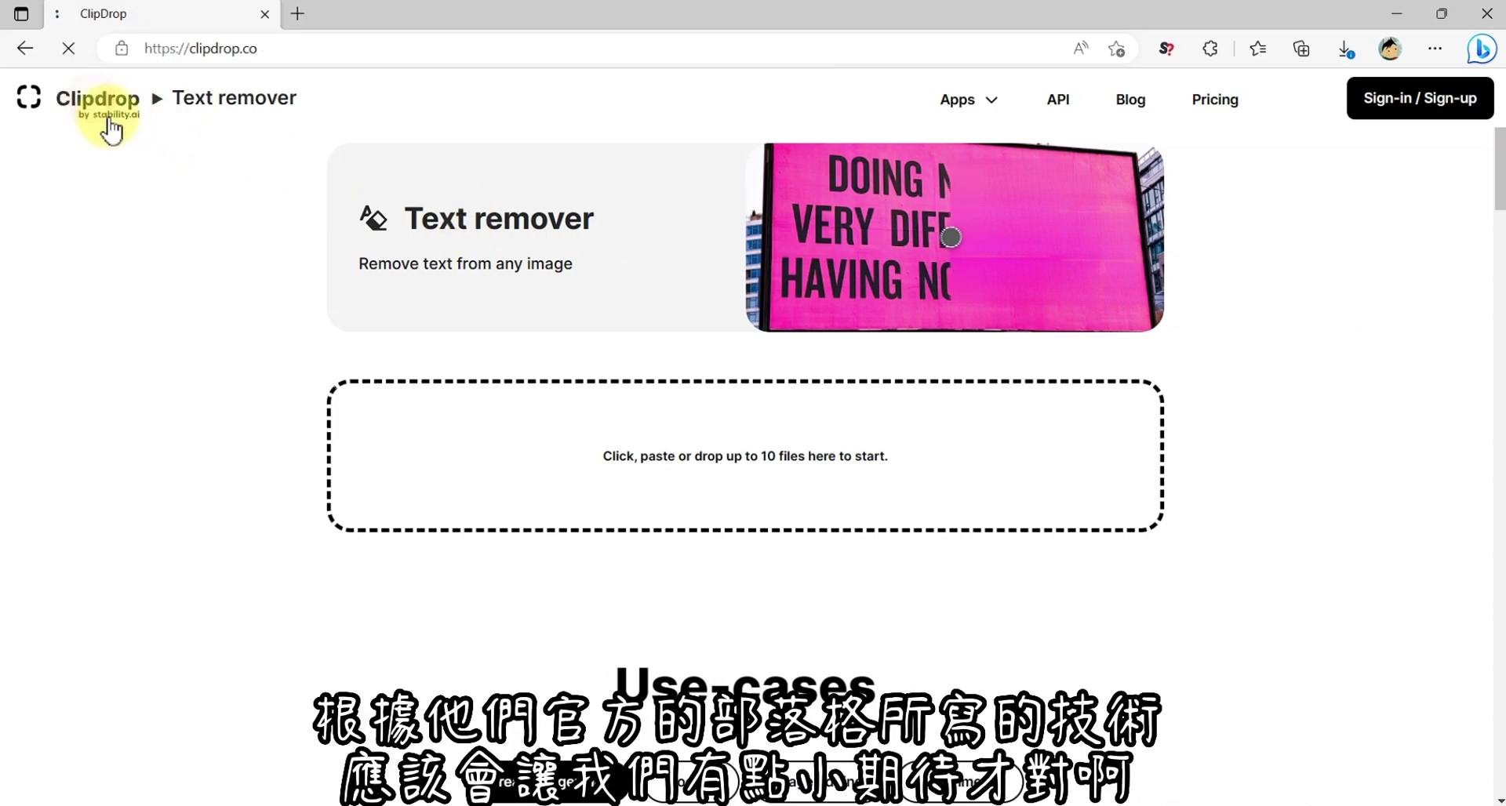
scroll(703, 439, "down", 15)
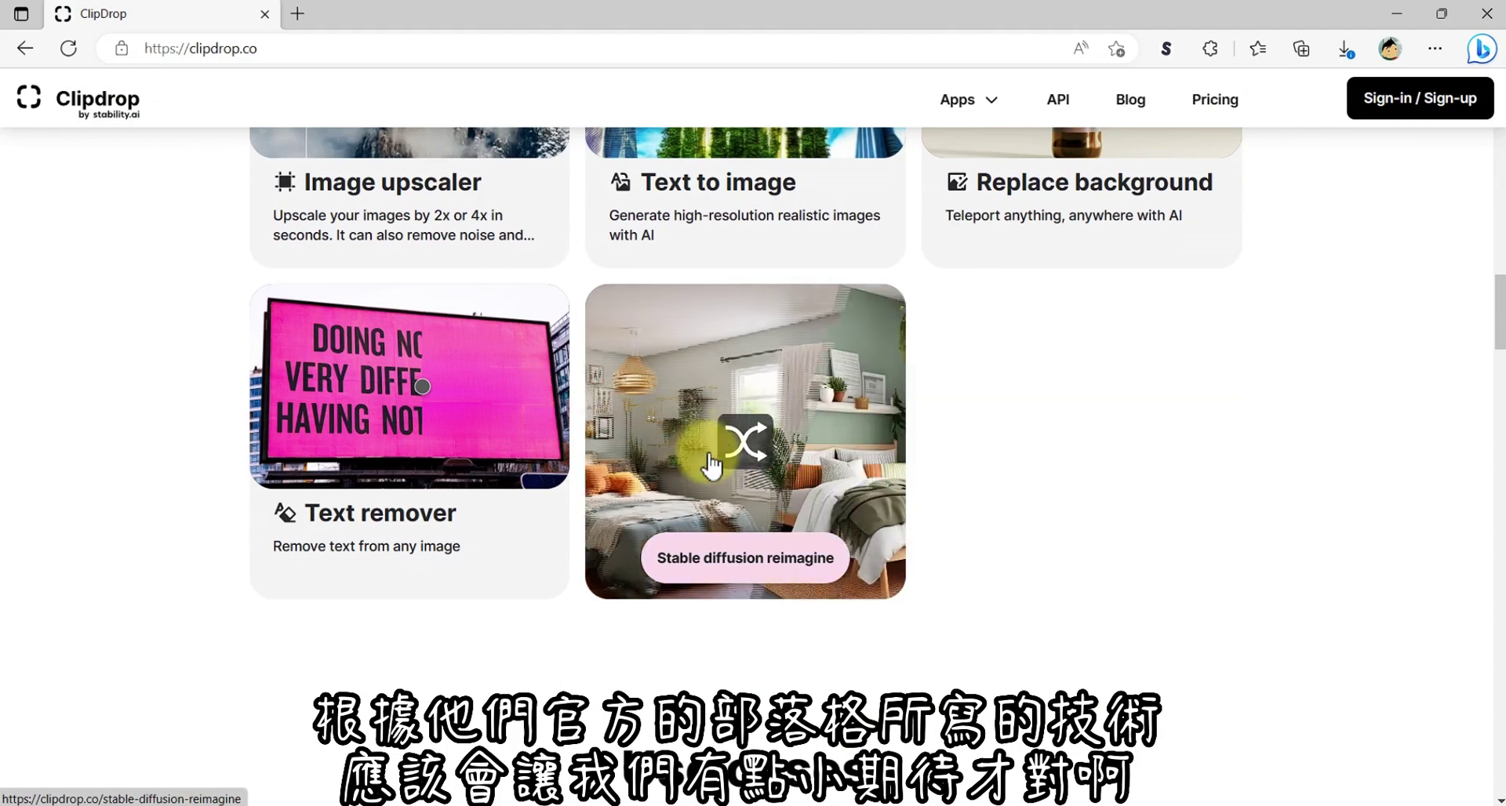
left_click(714, 390)
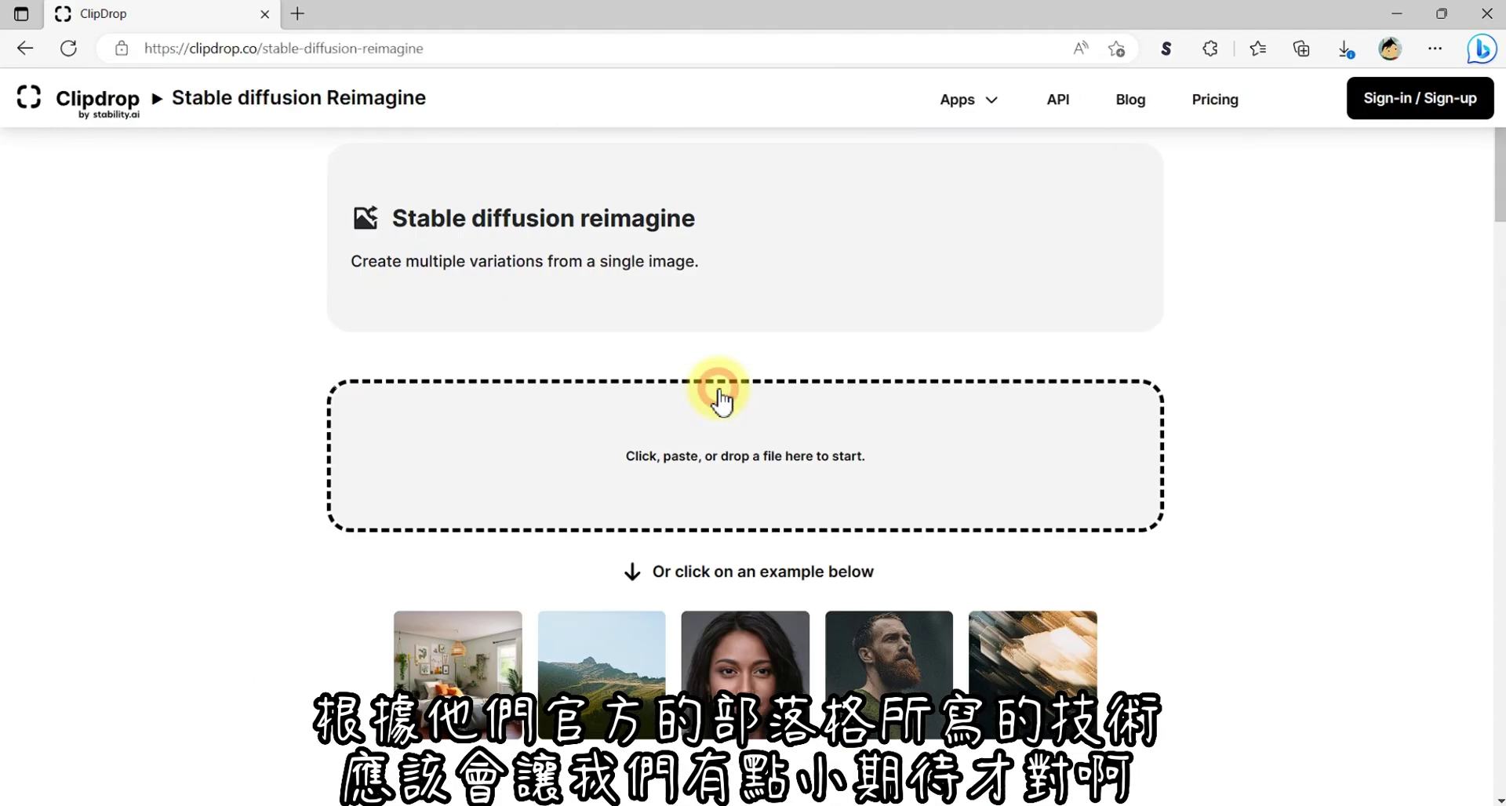
Web-search the 'Stable diffusion Reimagine' heading and open Stability AI's announcement blog post.
left_click_drag(431, 100, 204, 106)
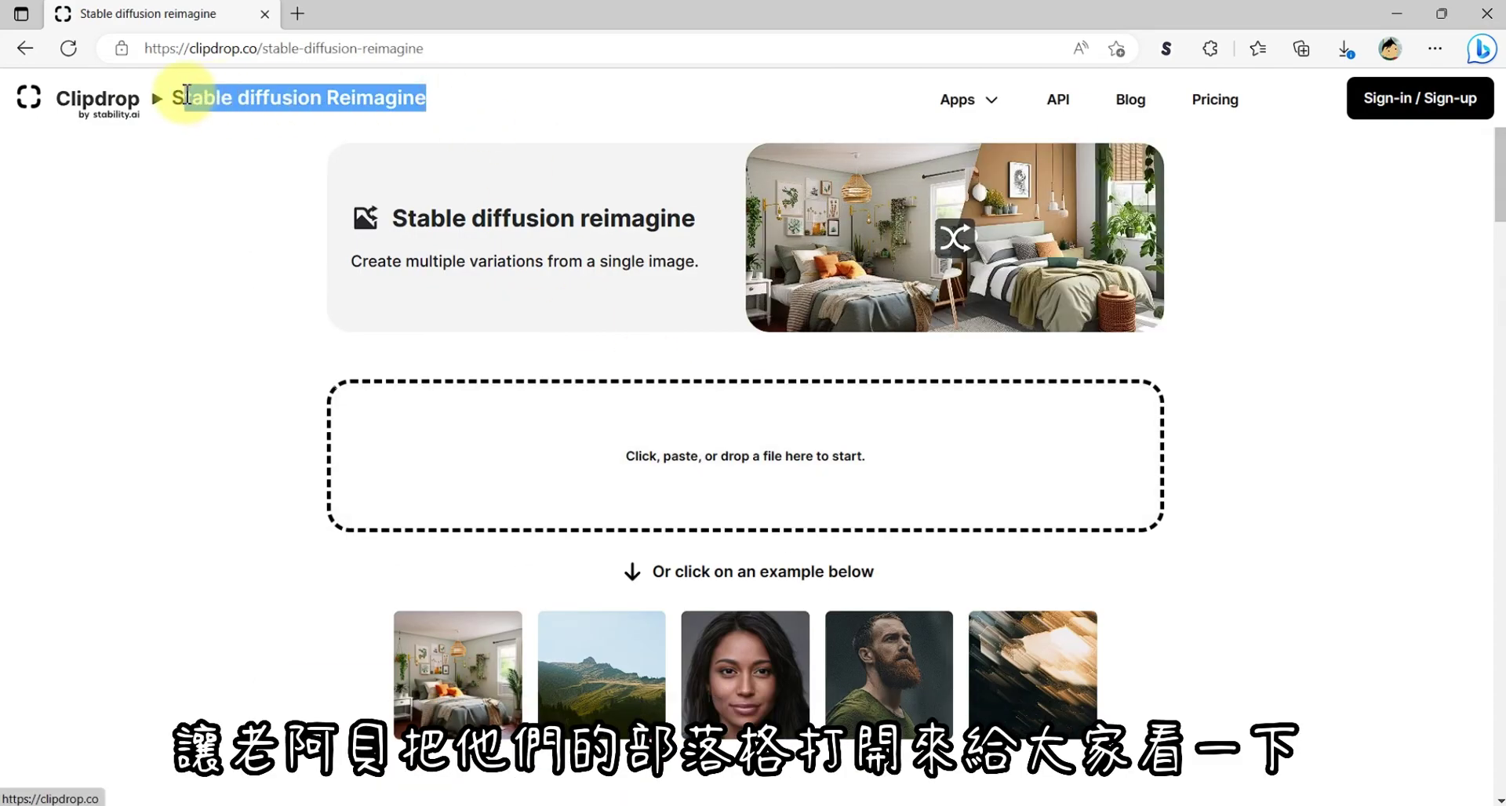
right_click(396, 99)
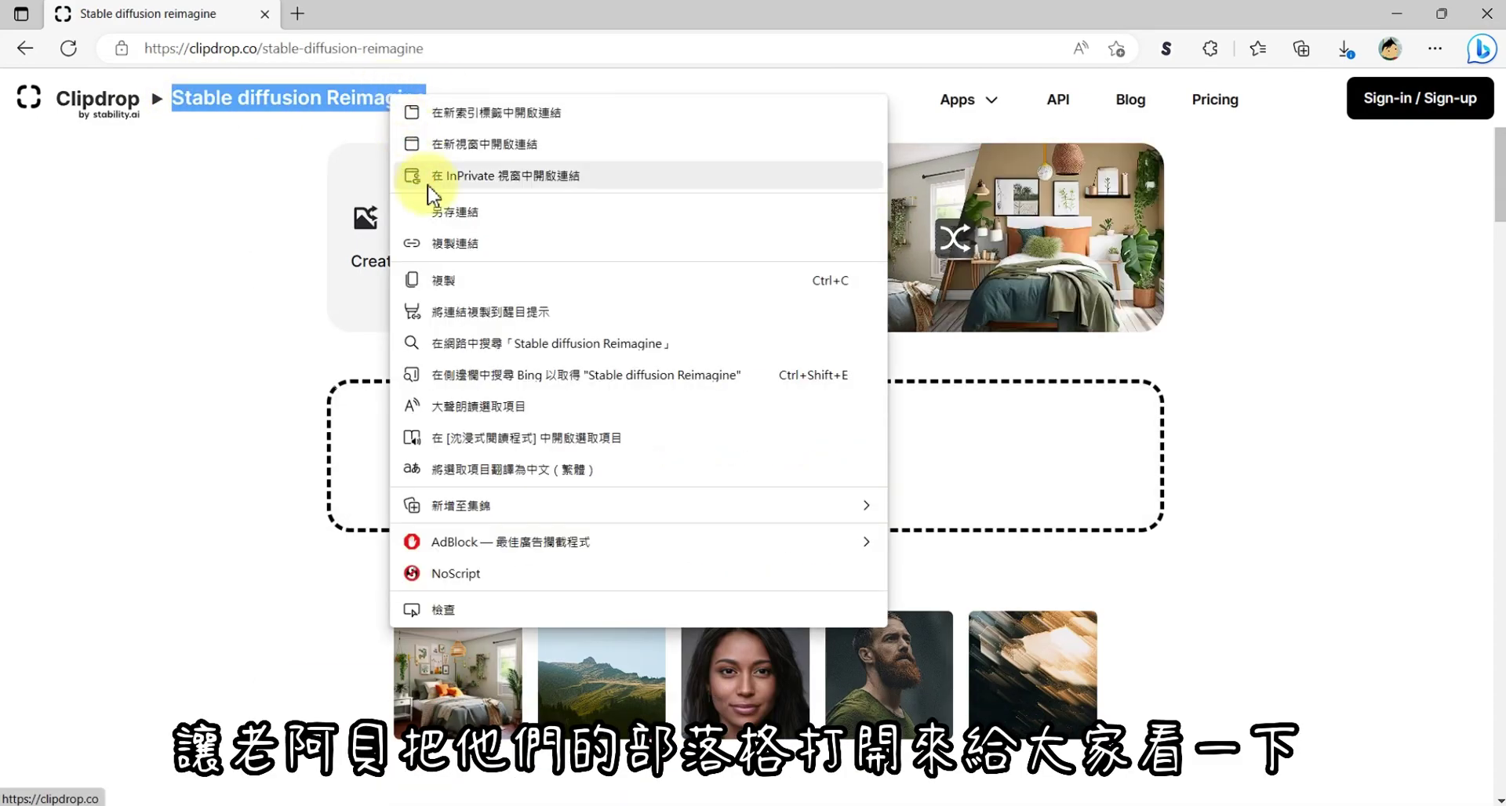
left_click(447, 341)
left_click(488, 716)
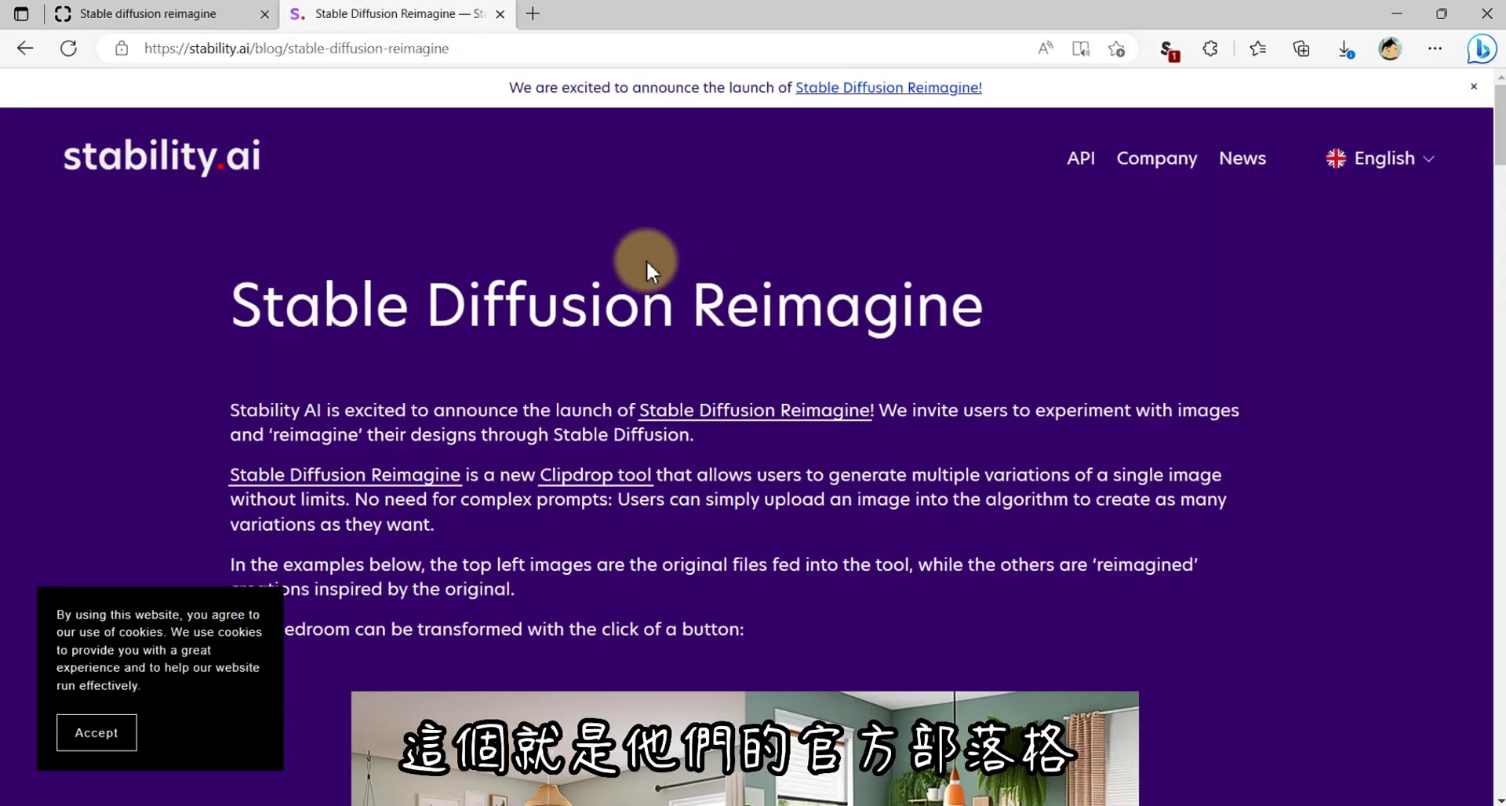
In the Technology section, highlight 'Unlike the image-to-image' and 'algorithm'.
scroll(646, 262, "down", 1)
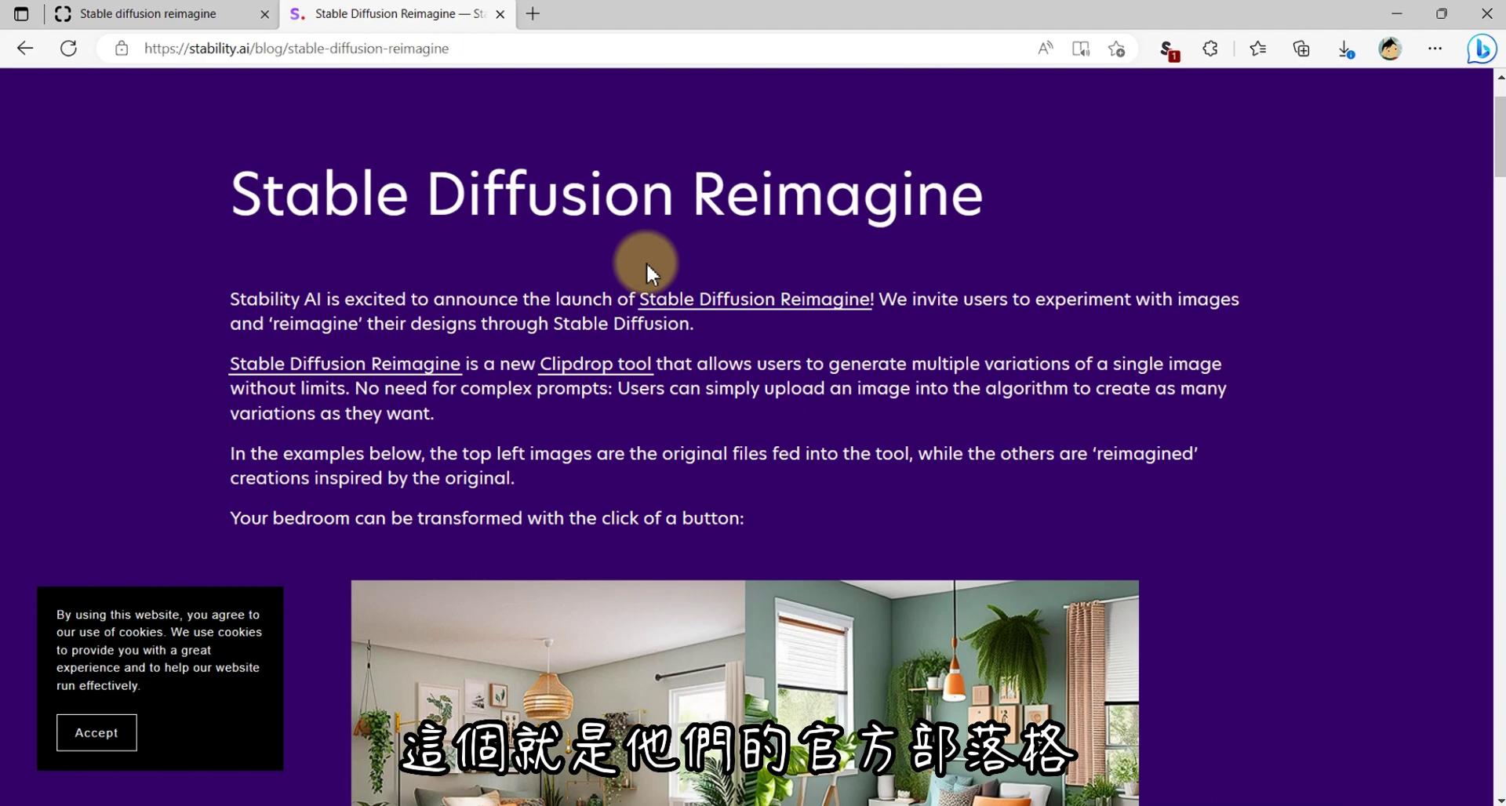
scroll(647, 267, "down", 3)
scroll(647, 266, "down", 1)
scroll(647, 266, "down", 3)
scroll(647, 267, "down", 3)
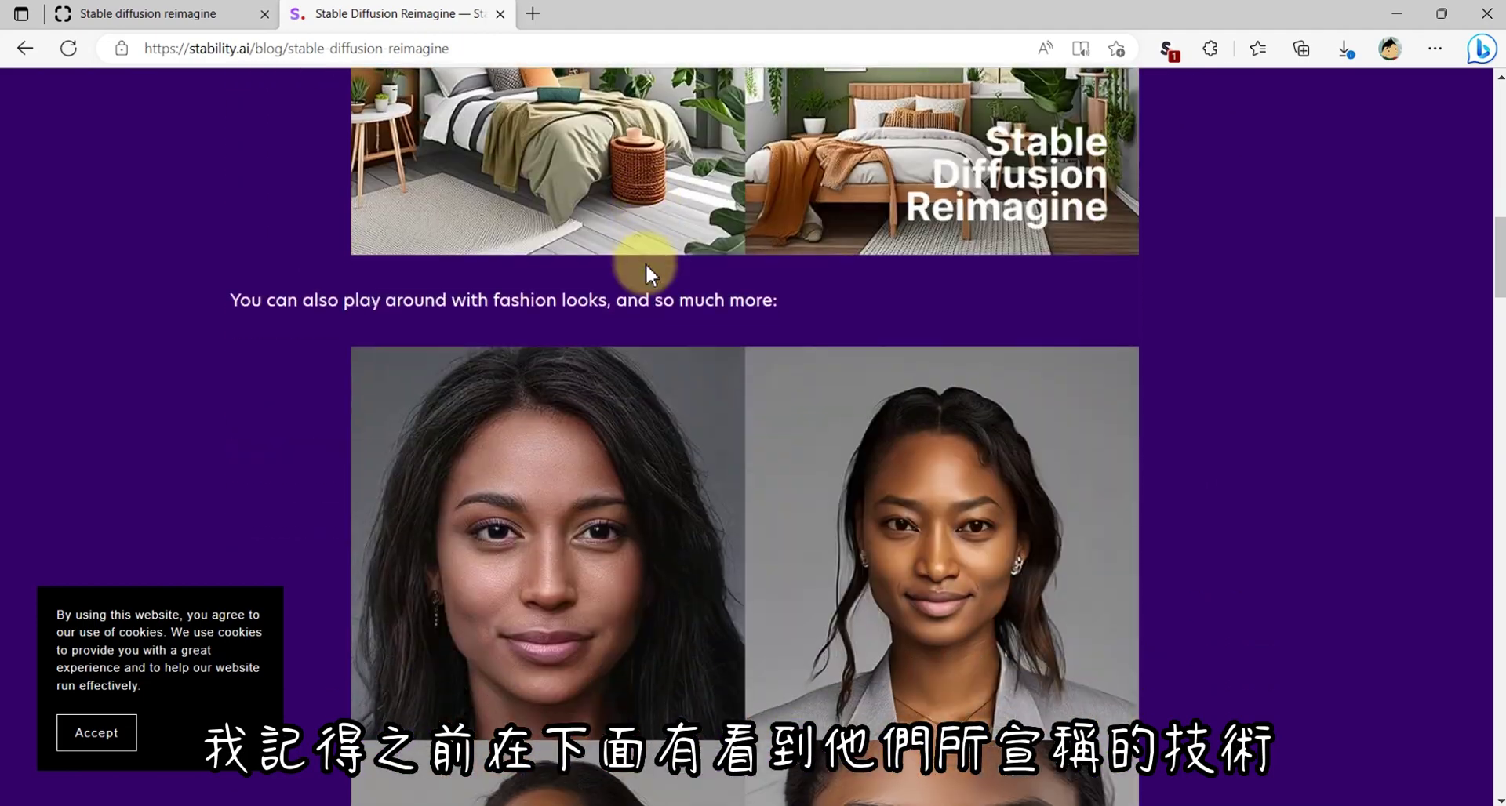
scroll(646, 266, "down", 3)
scroll(637, 271, "down", 3)
scroll(632, 276, "down", 3)
scroll(632, 276, "down", 3)
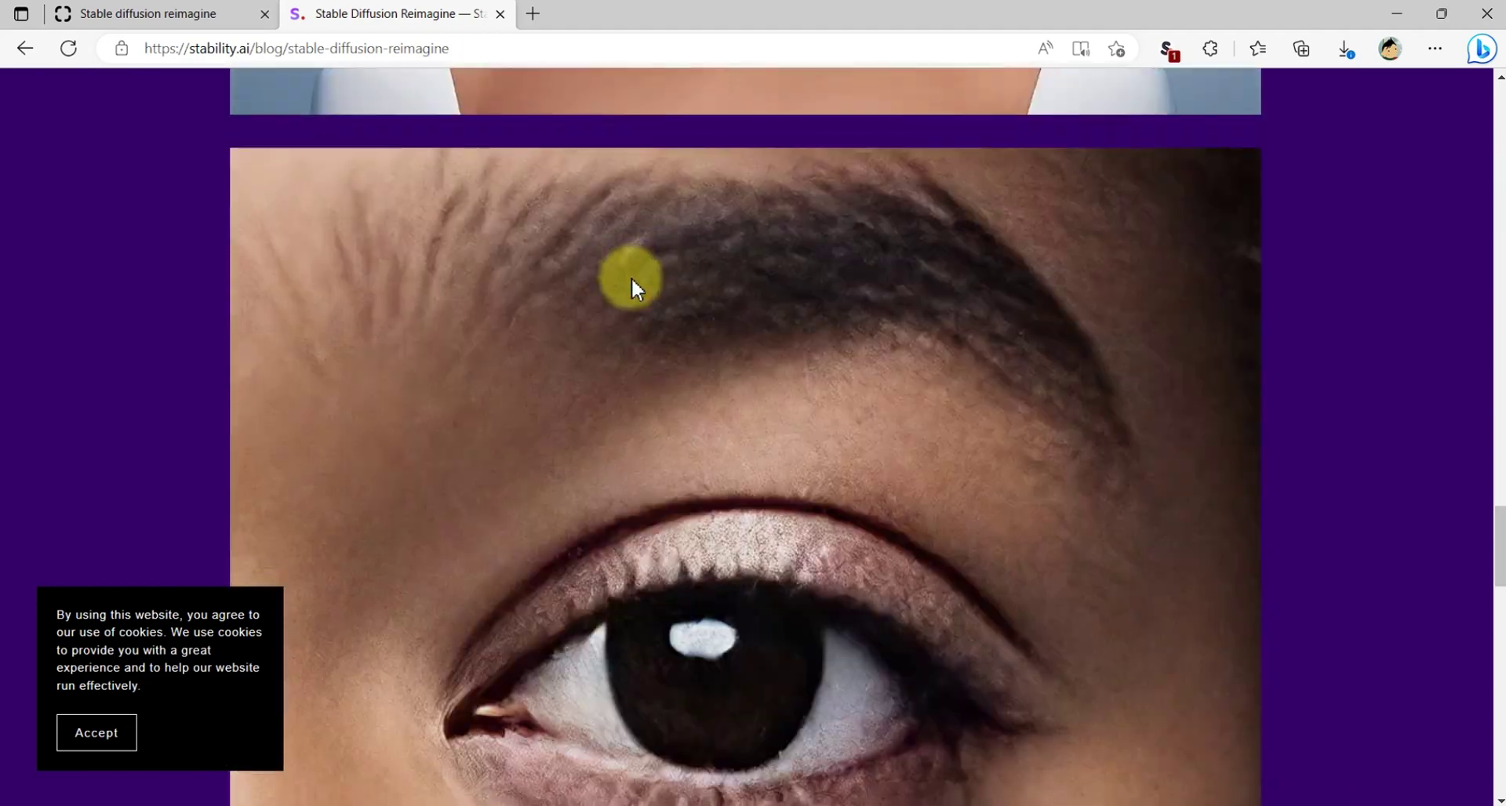
scroll(632, 276, "down", 5)
scroll(632, 276, "down", 4)
scroll(632, 282, "down", 1)
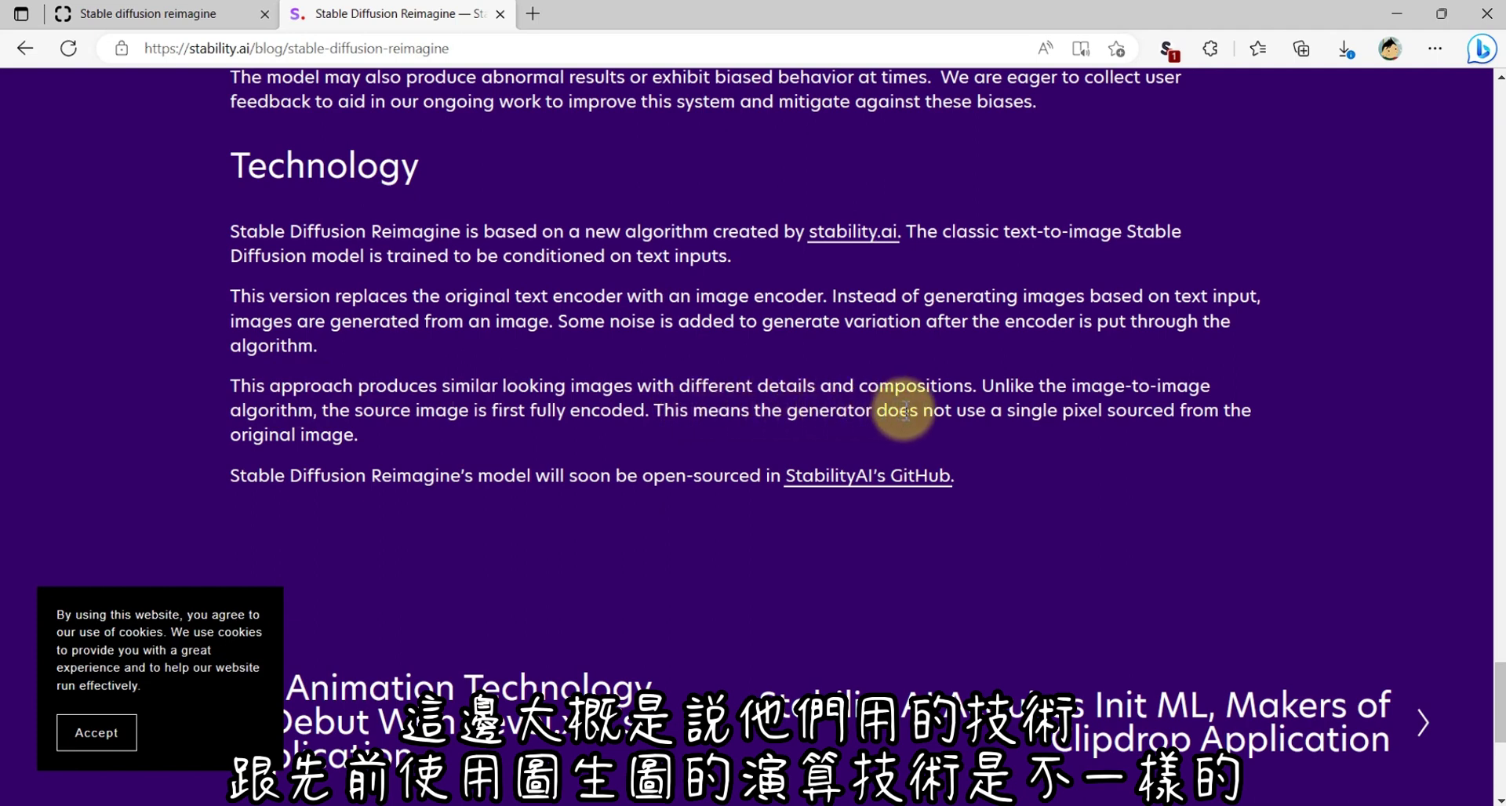
left_click_drag(983, 389, 1206, 386)
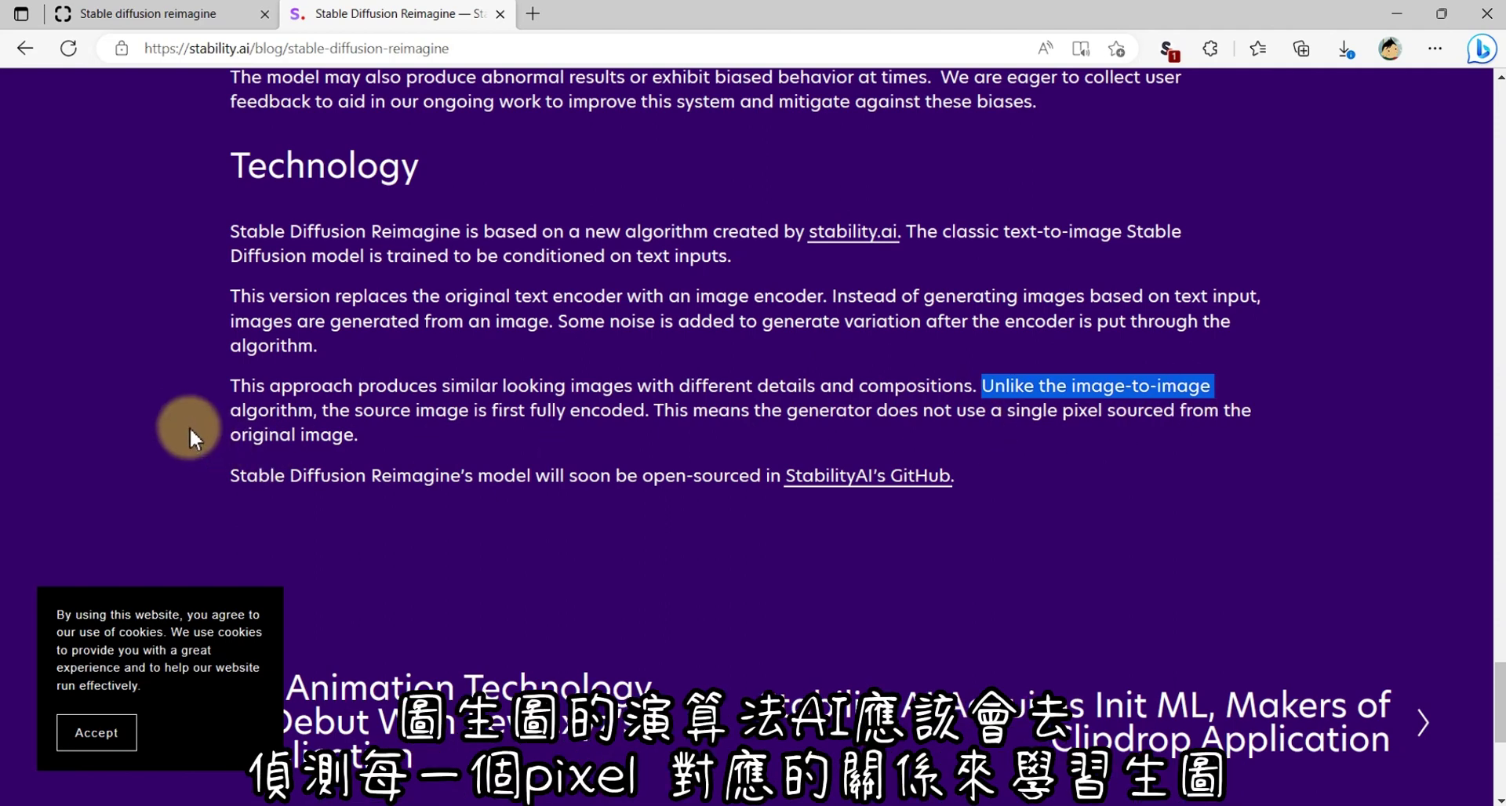
mouse_move(229, 416)
left_mouse_down()
mouse_move(310, 414)
mouse_move(259, 411)
left_mouse_up()
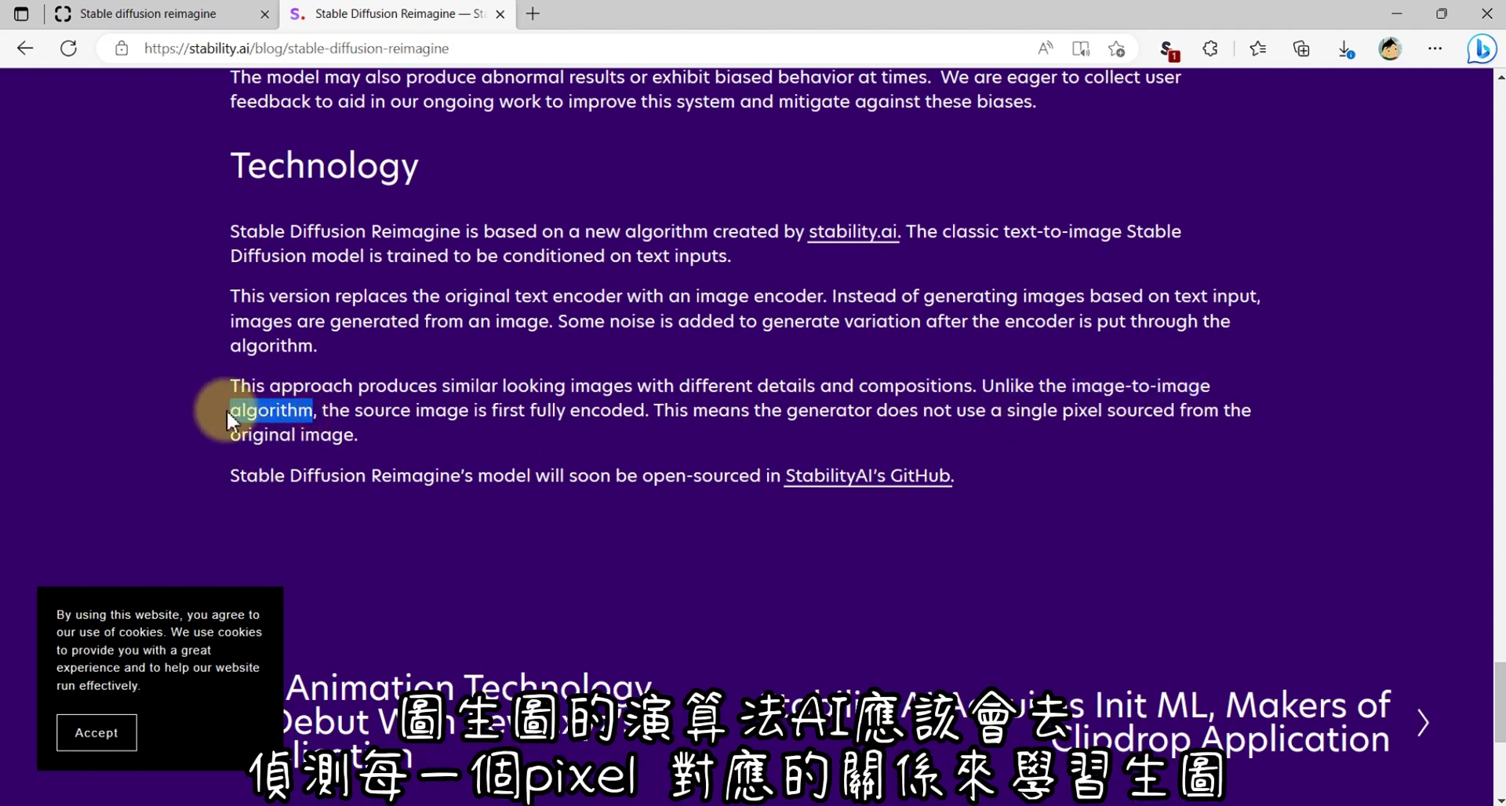
left_click(157, 443)
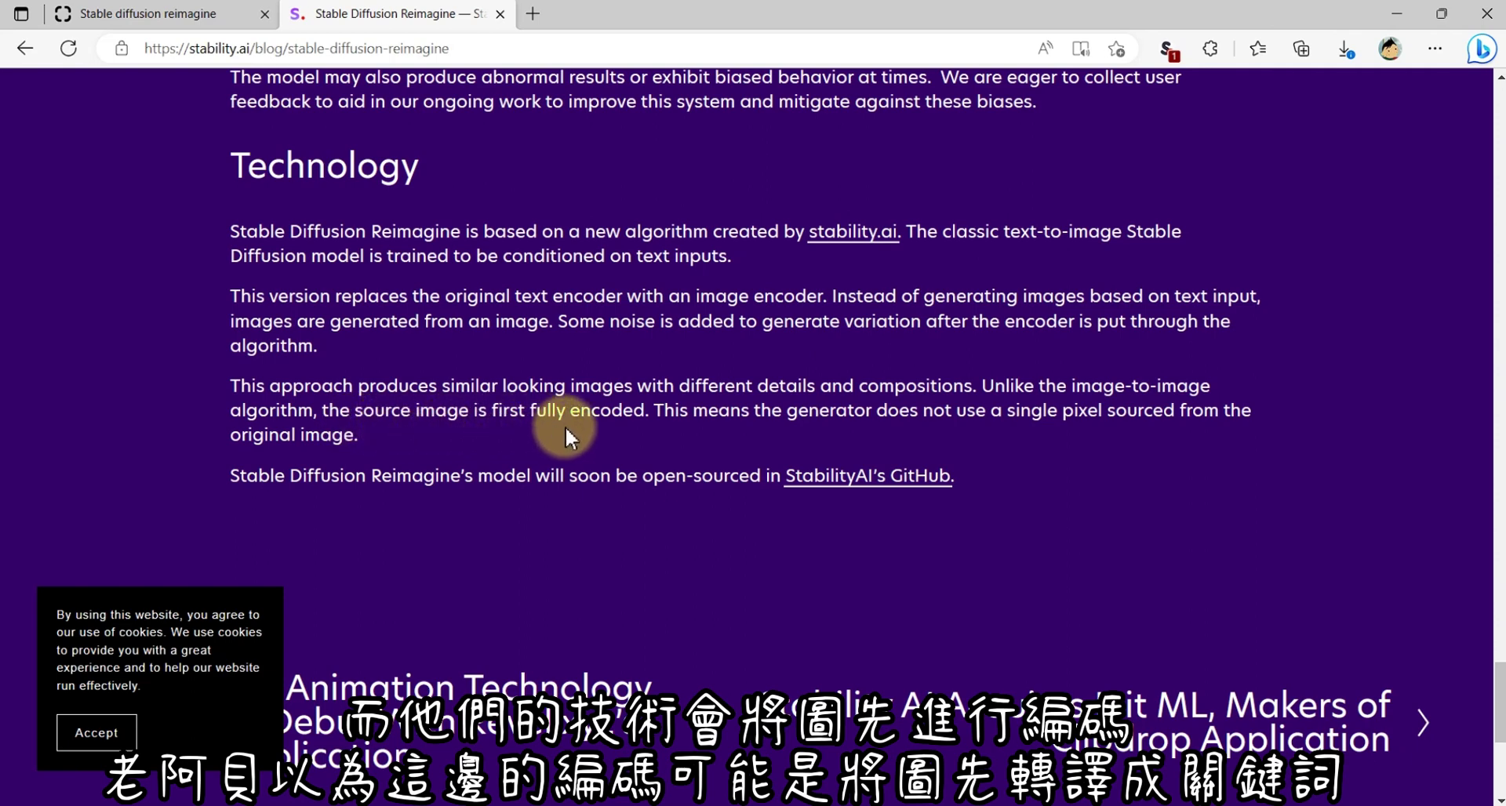
Highlight 'fully encoded' and 'single pixel sourced', then return to the top of the post.
left_click_drag(525, 412, 597, 414)
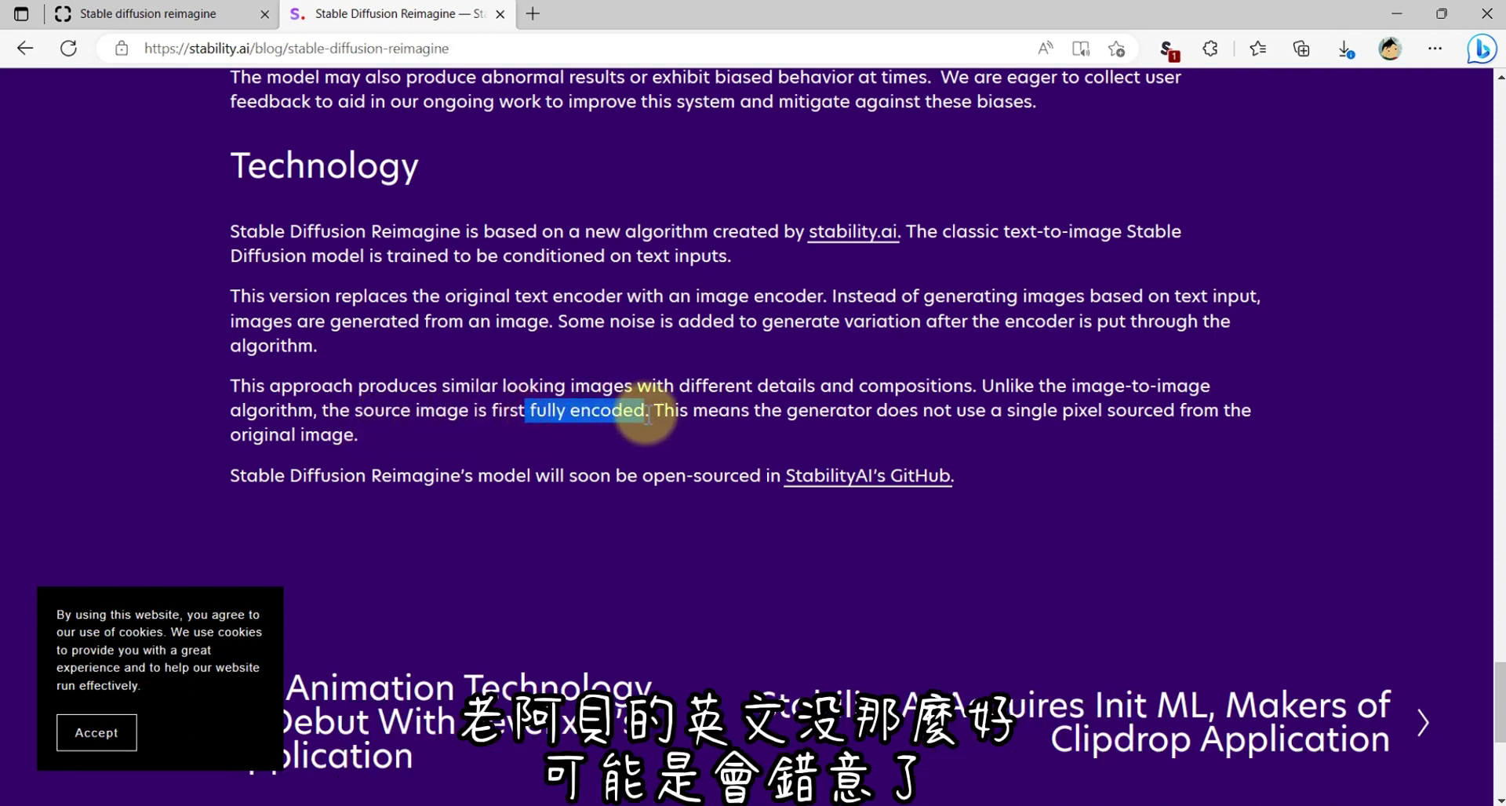
left_click(761, 431)
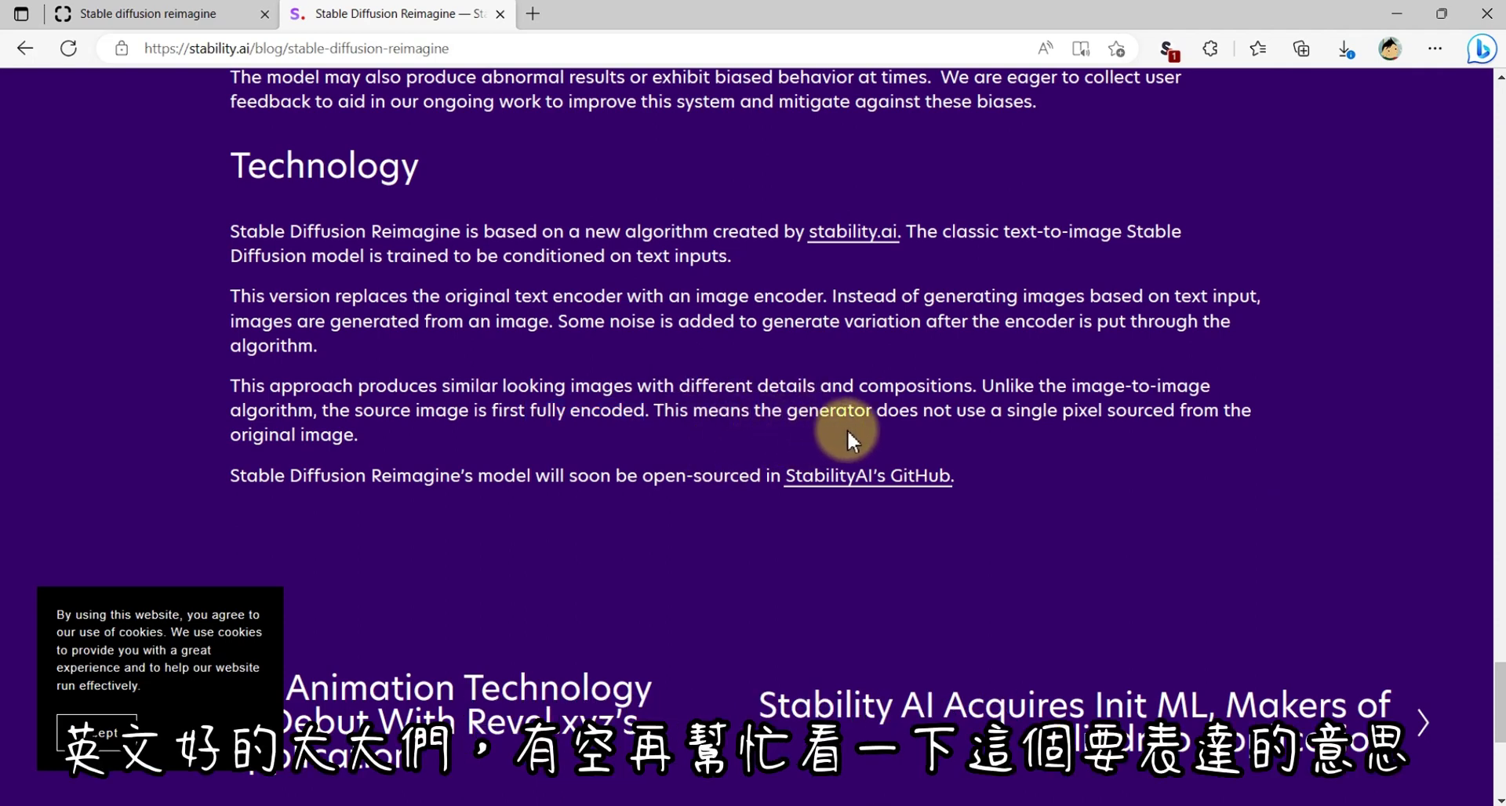
left_click_drag(1006, 414, 1104, 414)
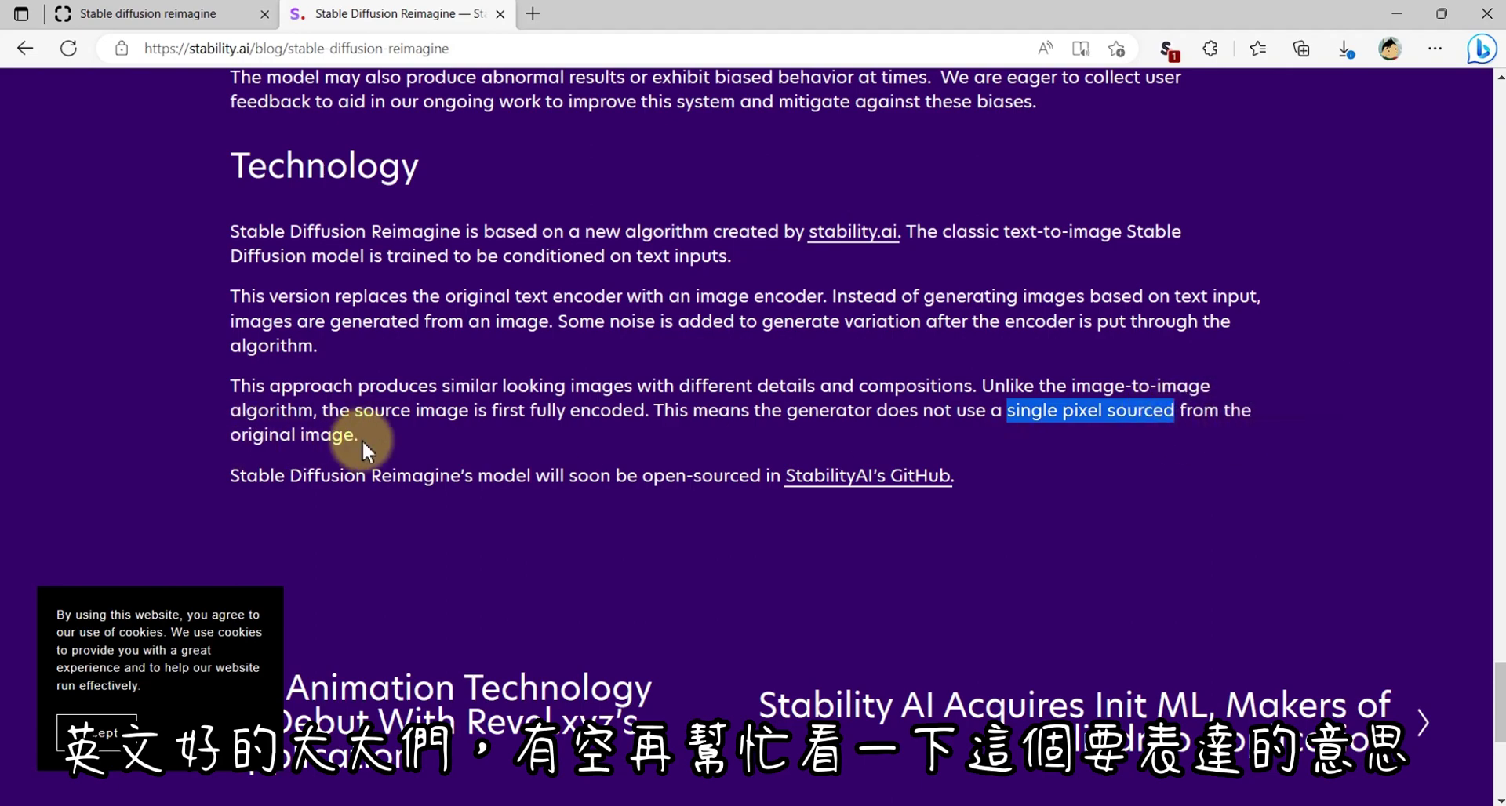
scroll(360, 447, "up", 10)
scroll(361, 451, "up", 10)
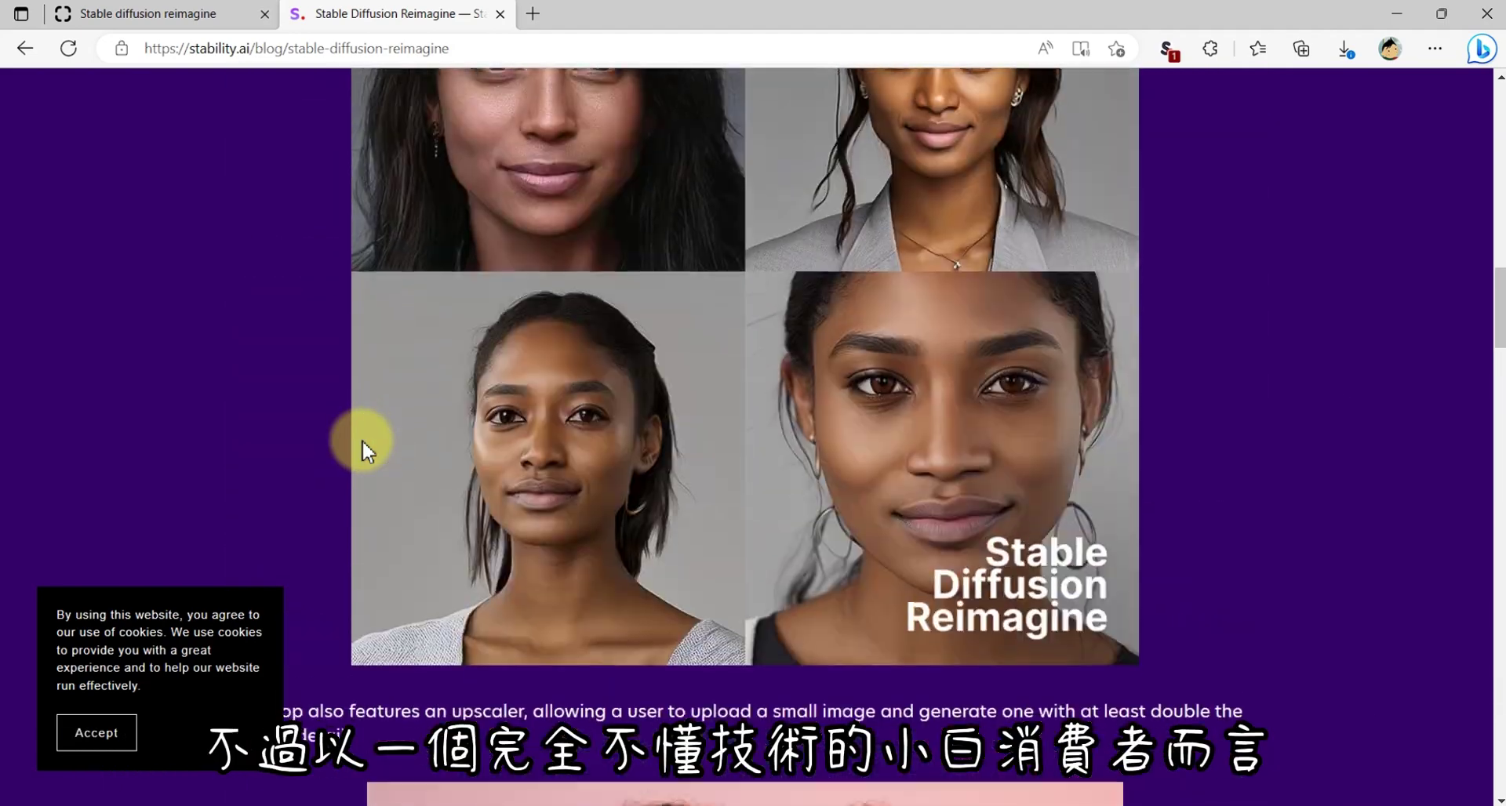
scroll(362, 451, "up", 6)
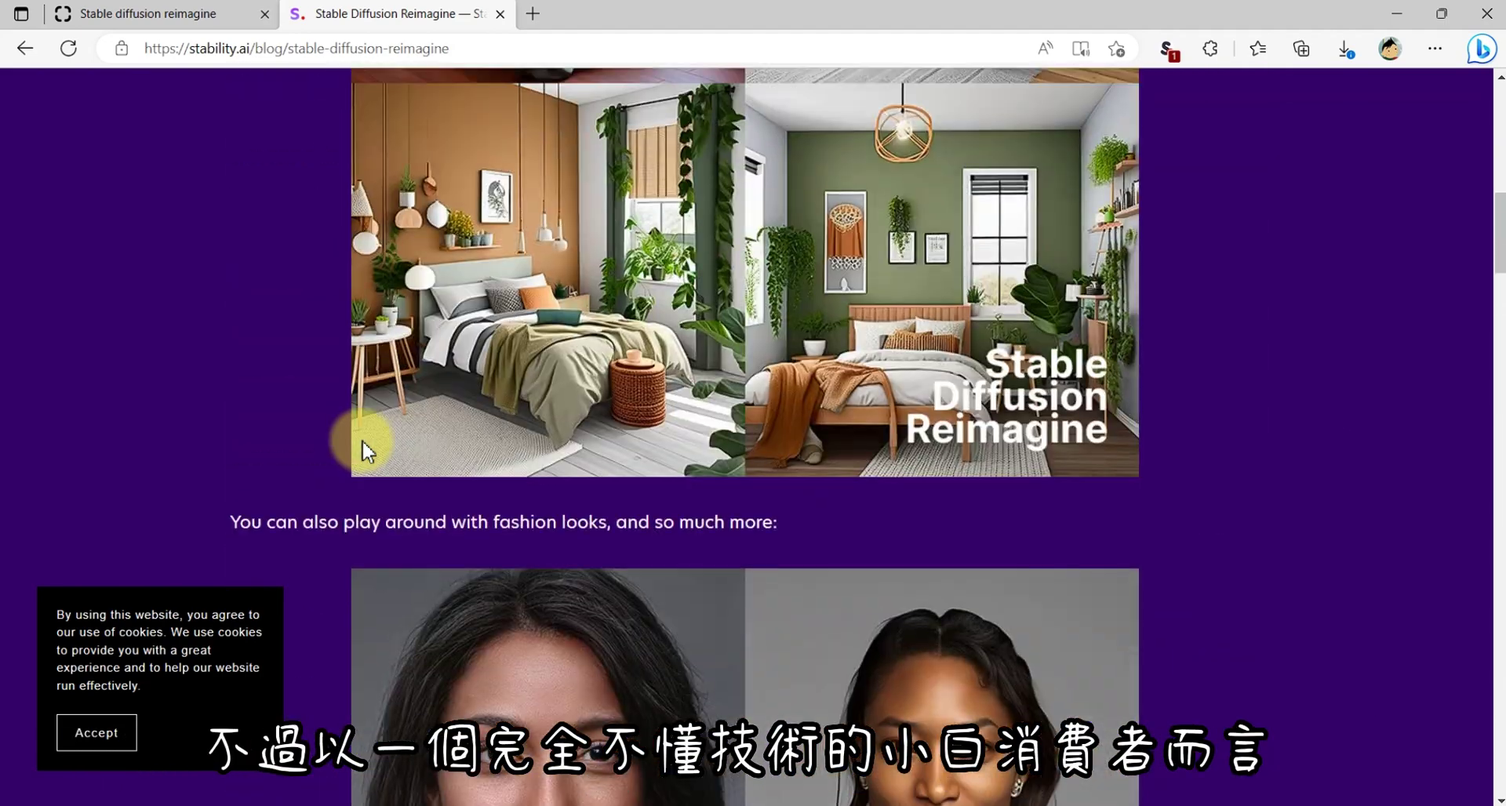
scroll(362, 451, "up", 10)
scroll(362, 451, "up", 7)
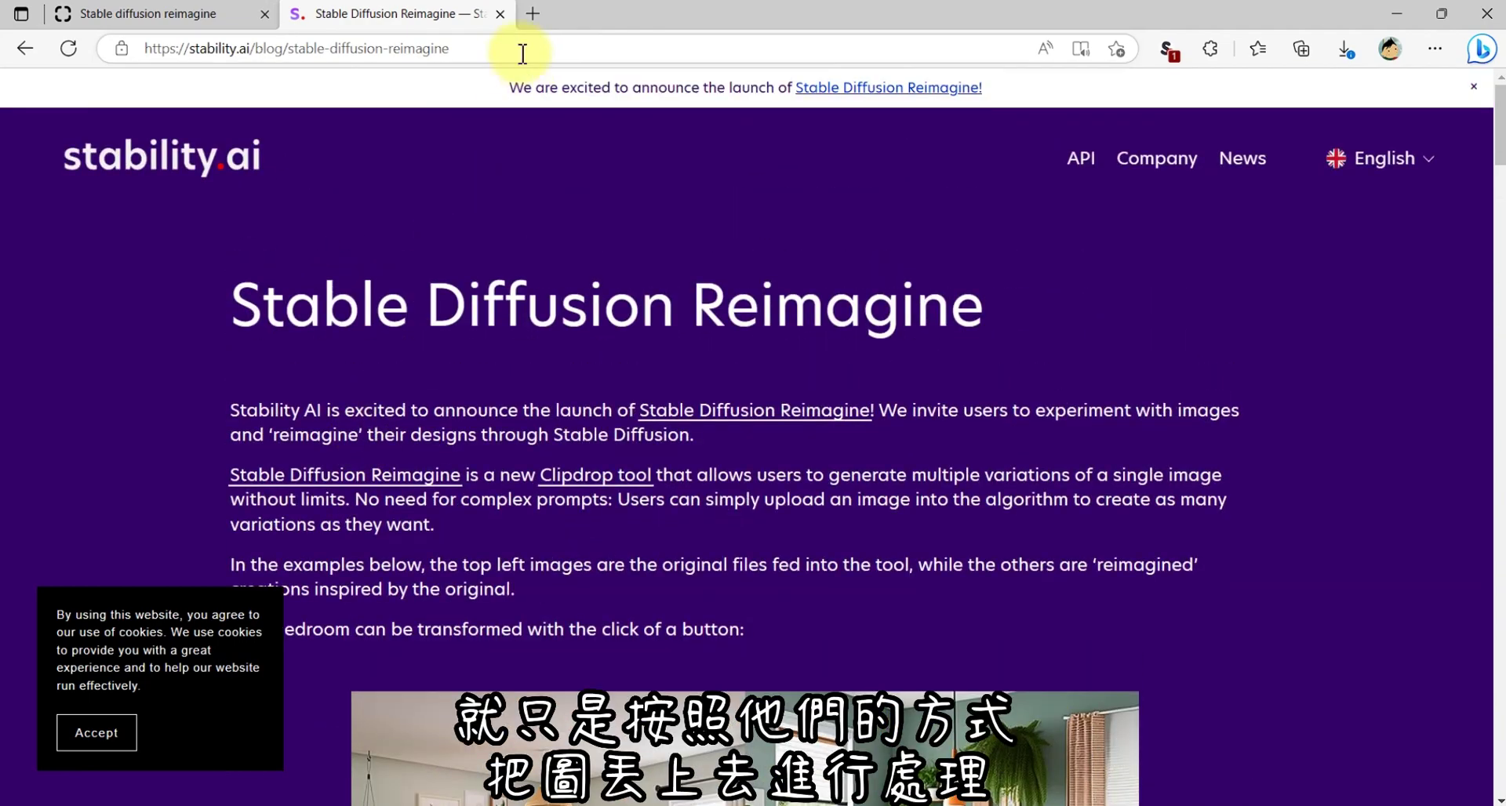
Upload the blue T-shirt portrait to Reimagine, regenerate the second variation, and view the fourth and third.
left_click(500, 14)
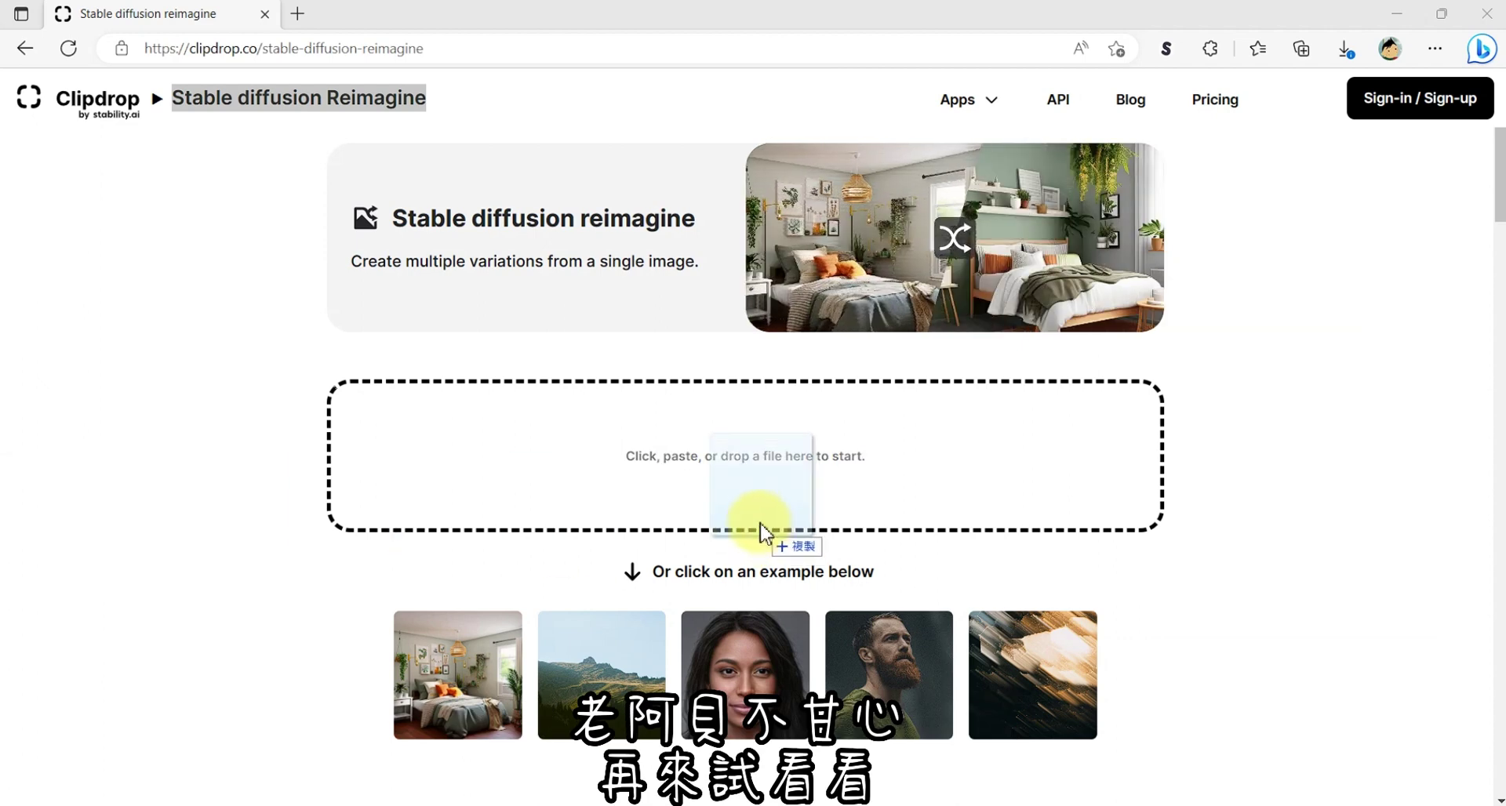
left_click_drag(120, 547, 742, 482)
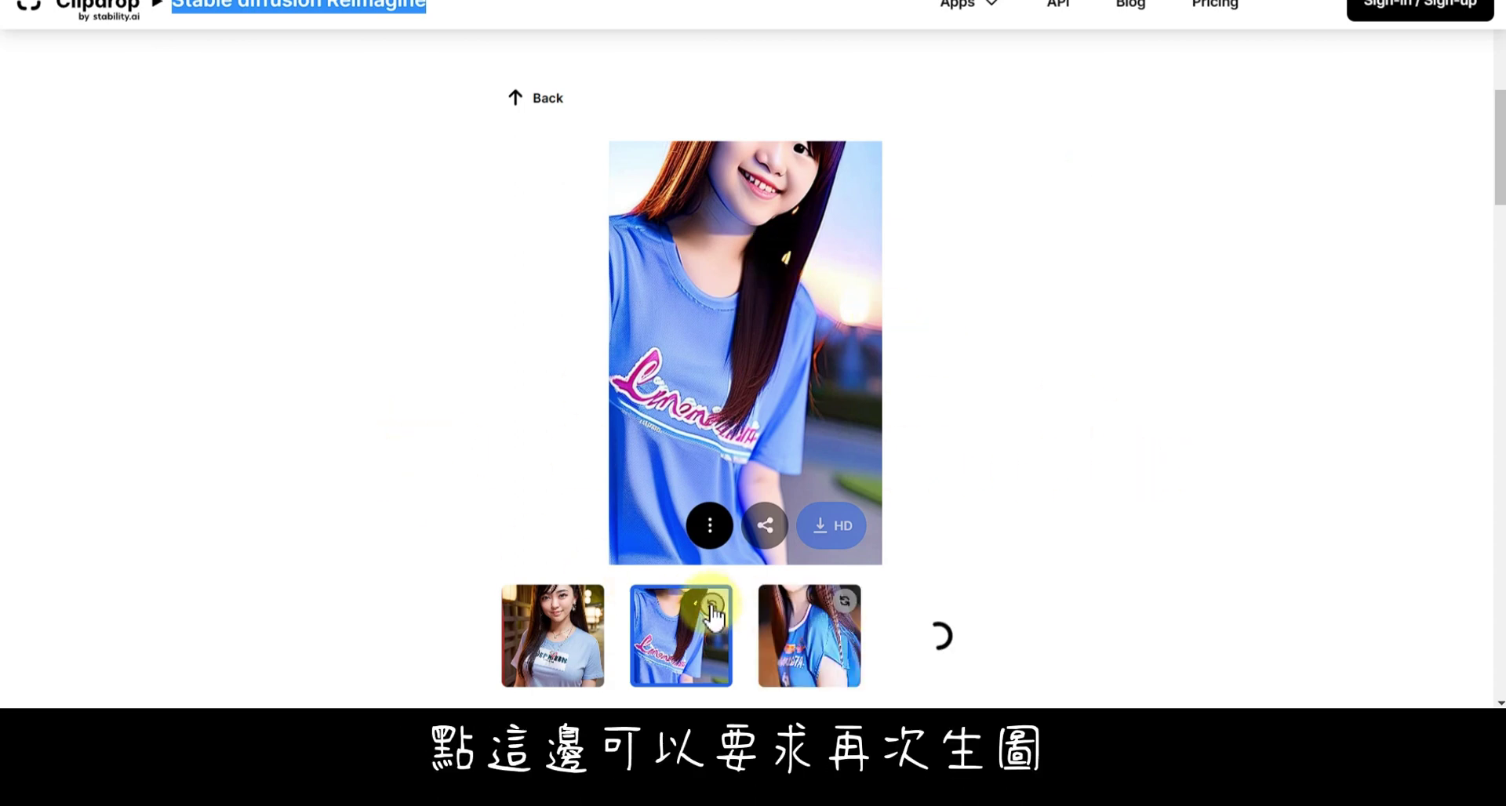
left_click(710, 606)
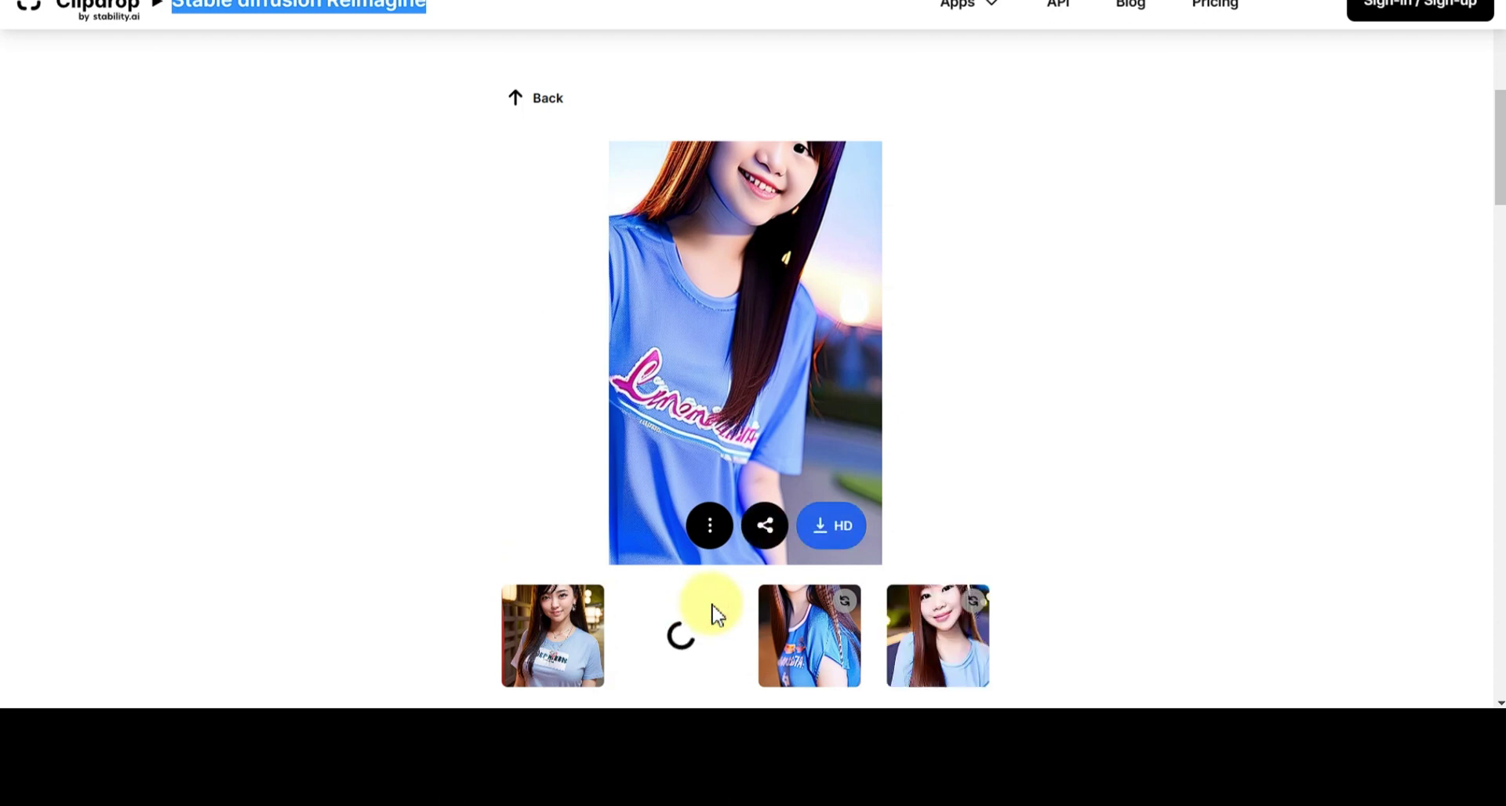
left_click(910, 650)
left_click(816, 651)
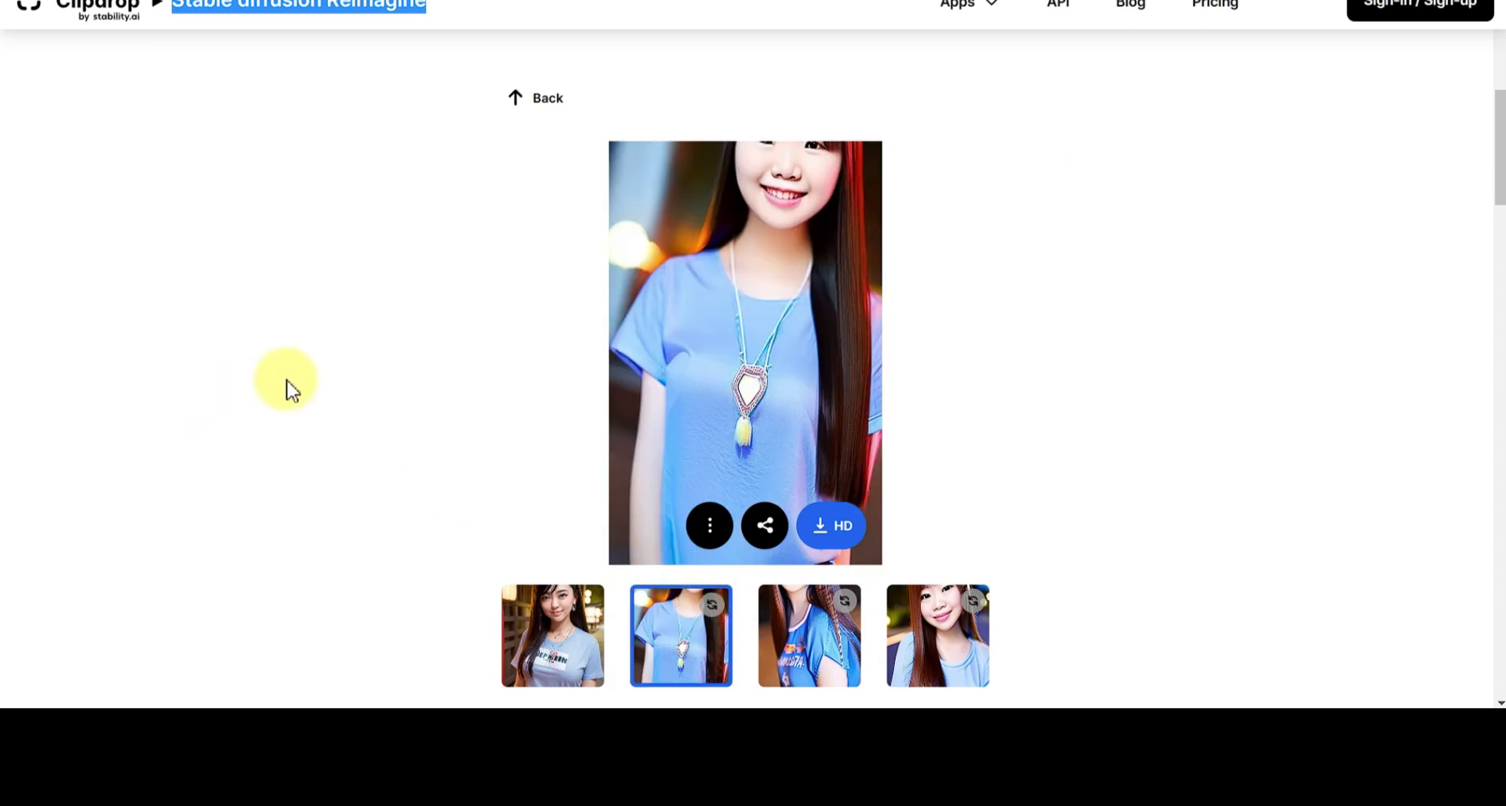
scroll(441, 367, "up", 5)
scroll(441, 367, "up", 2)
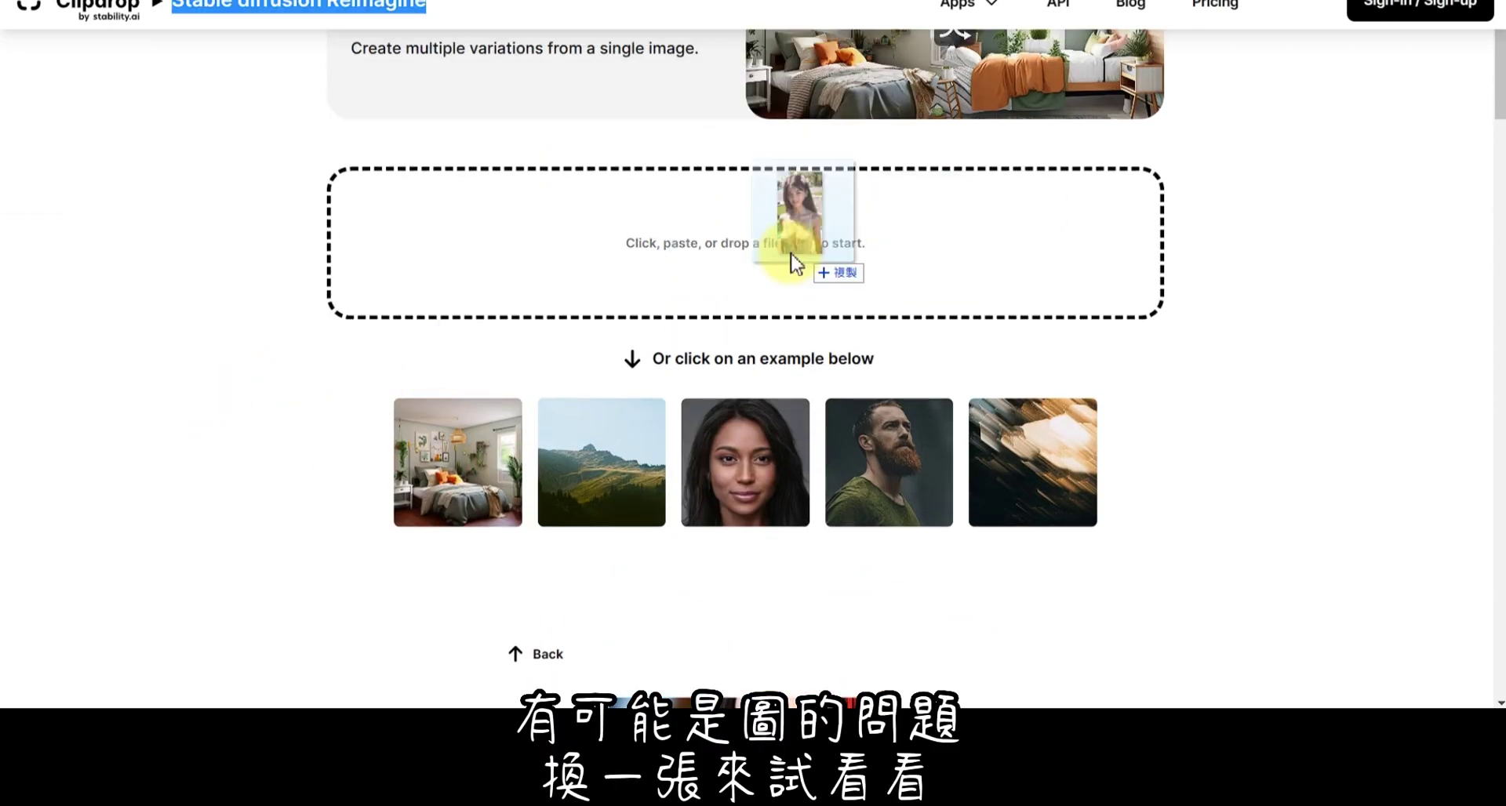
Upload another portrait photo to get Reimagine variations.
left_click_drag(441, 367, 788, 249)
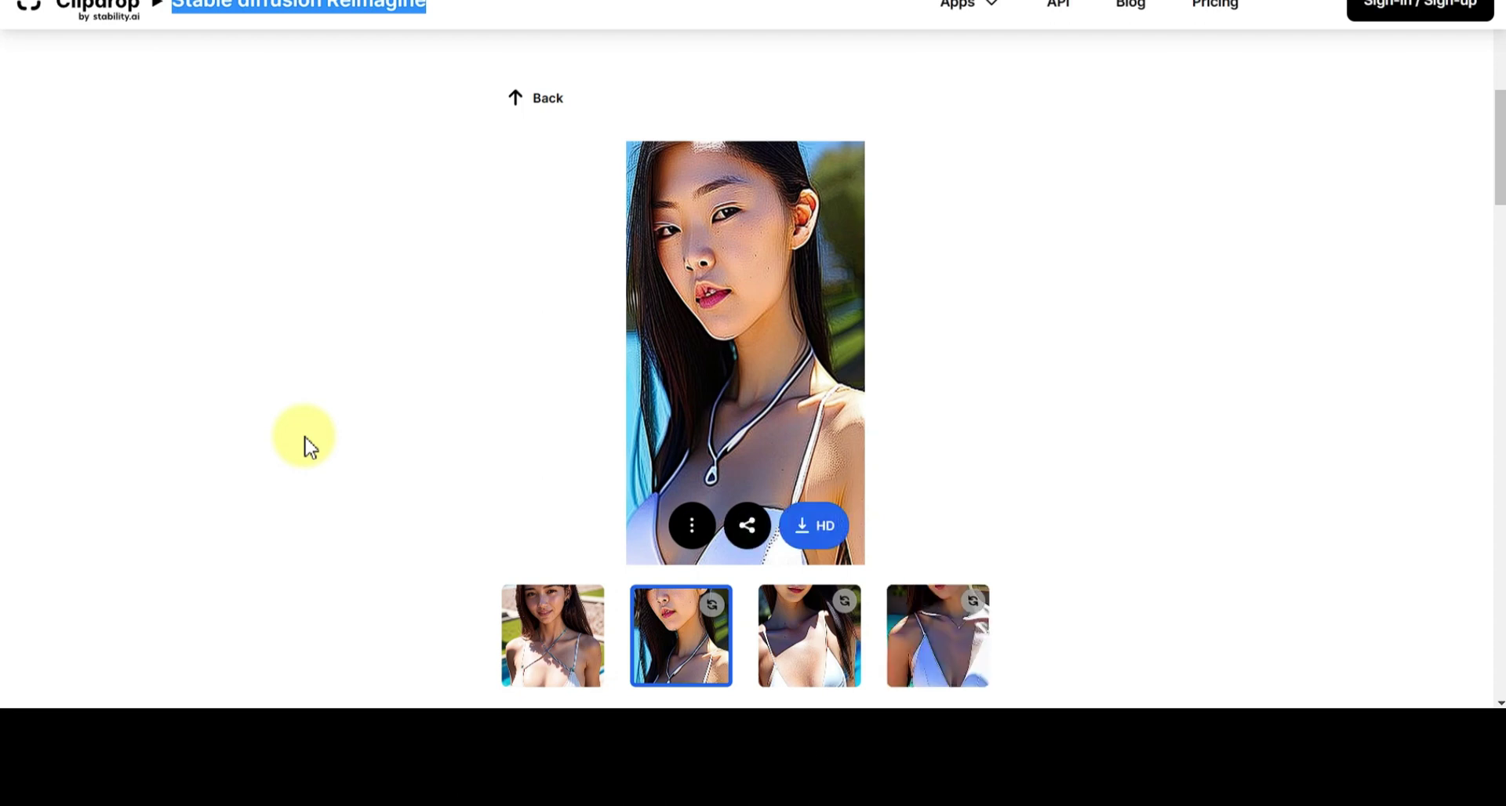
scroll(225, 390, "up", 6)
scroll(225, 390, "up", 3)
Upload the desktop computer photo and compare its third and fourth variations with the original.
left_click_drag(1020, 180, 361, 432)
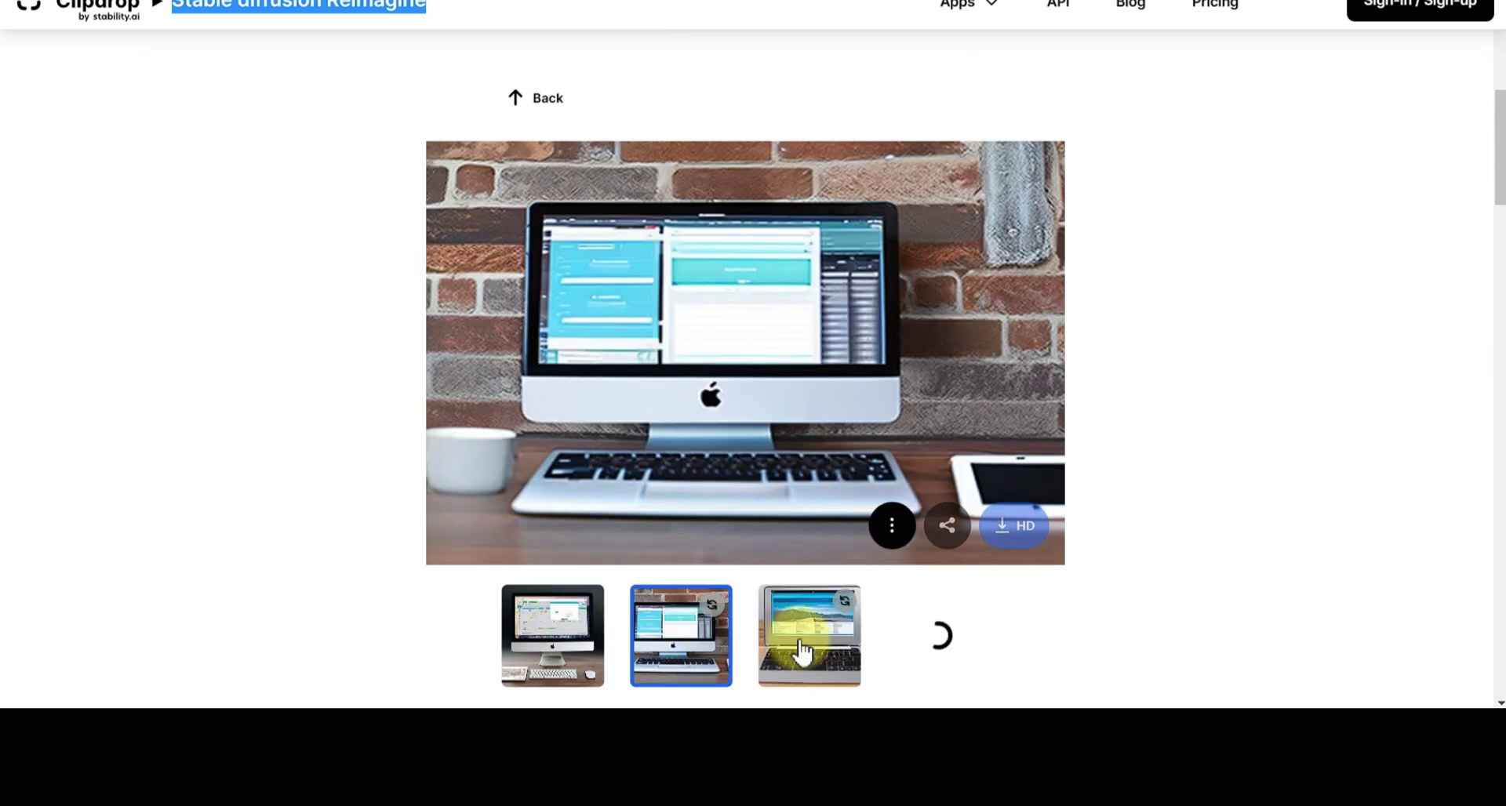
left_click(802, 651)
left_click(553, 642)
left_click(794, 648)
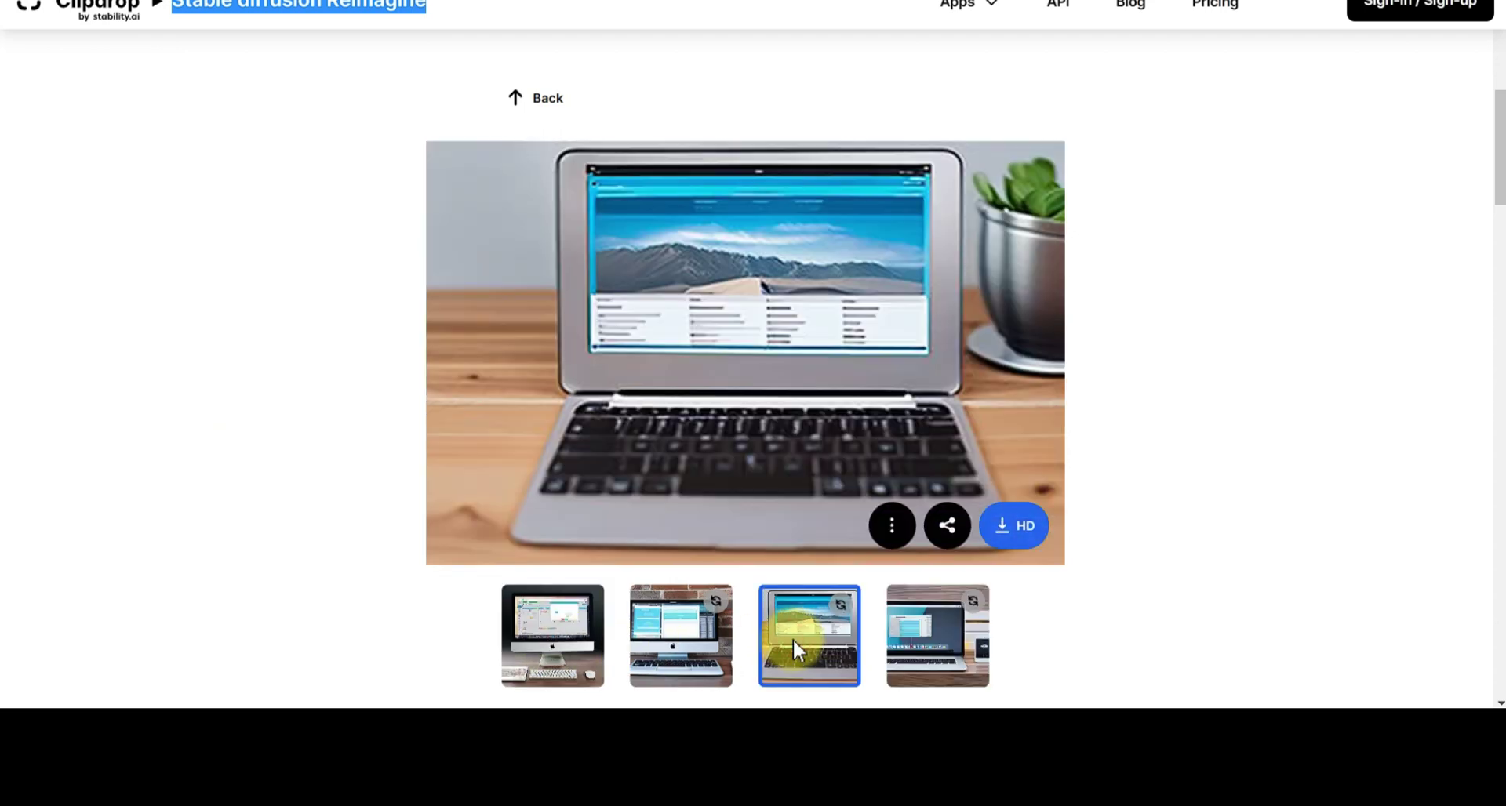
left_click(931, 638)
left_click(532, 643)
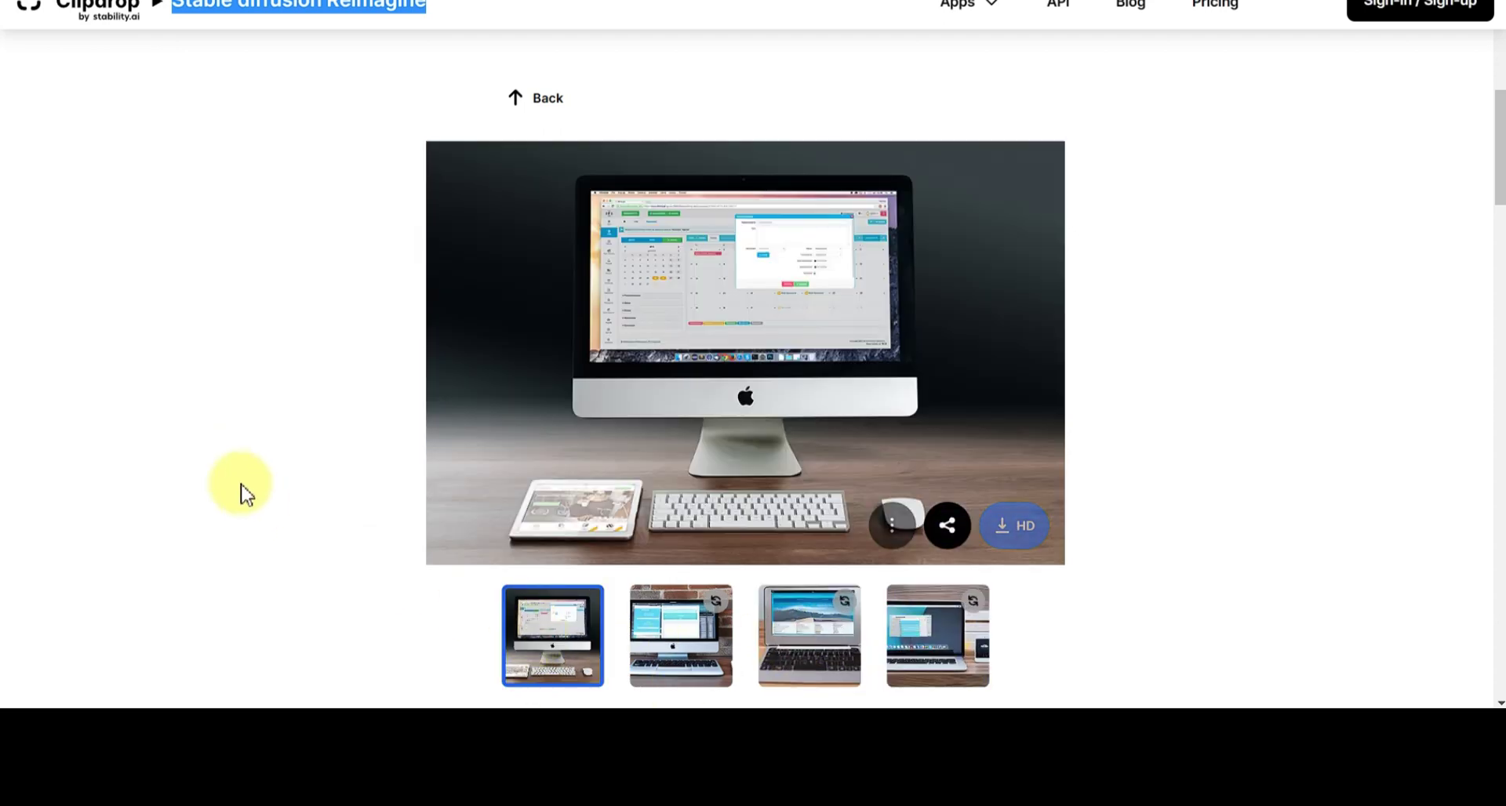
Upload the Mt. Whitney MOTEL street photo, compare its third and fourth variations, then go back.
mouse_move(244, 492)
left_mouse_down()
mouse_move(601, 393)
mouse_move(544, 410)
left_mouse_up()
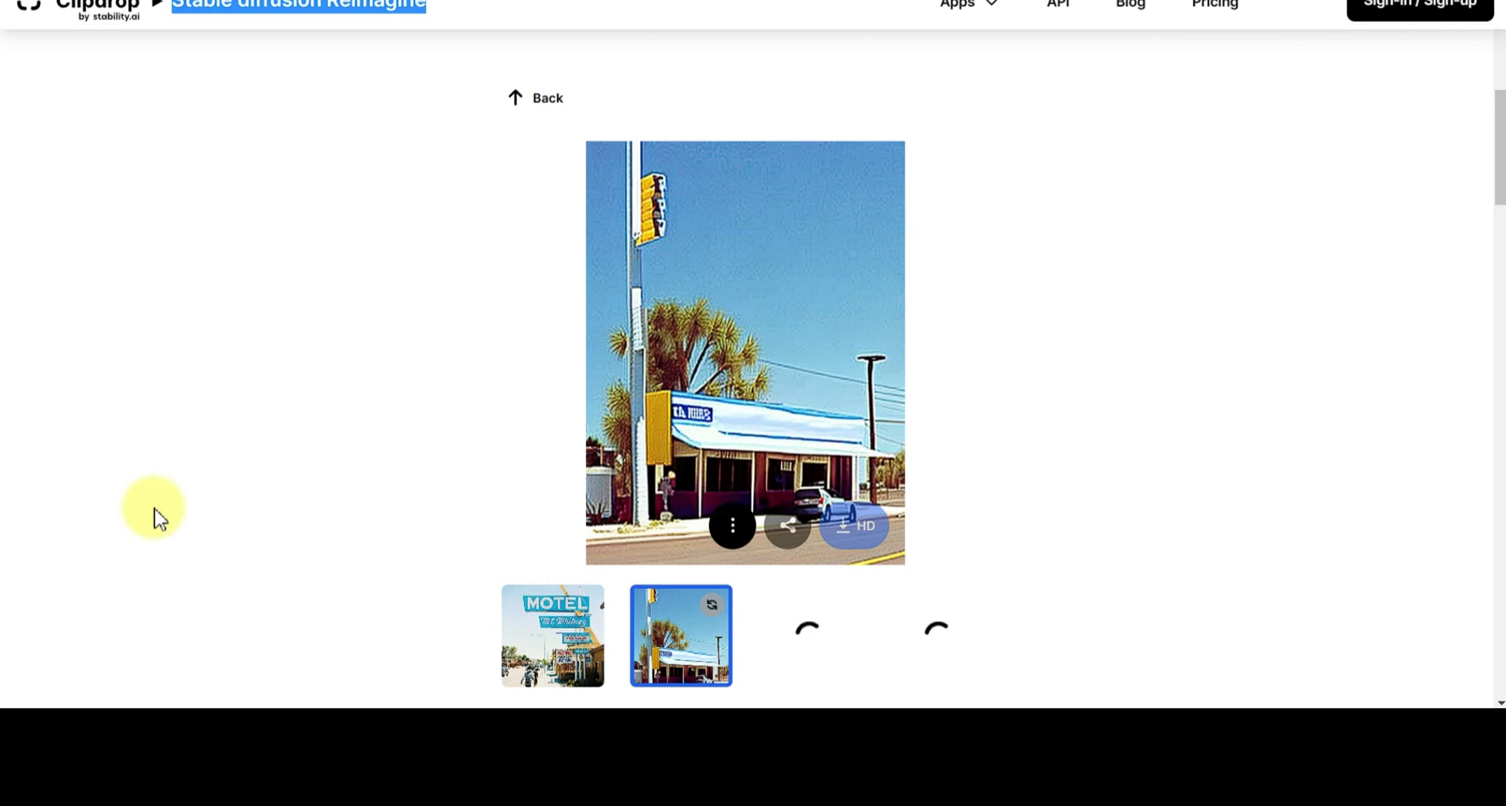
left_click(806, 621)
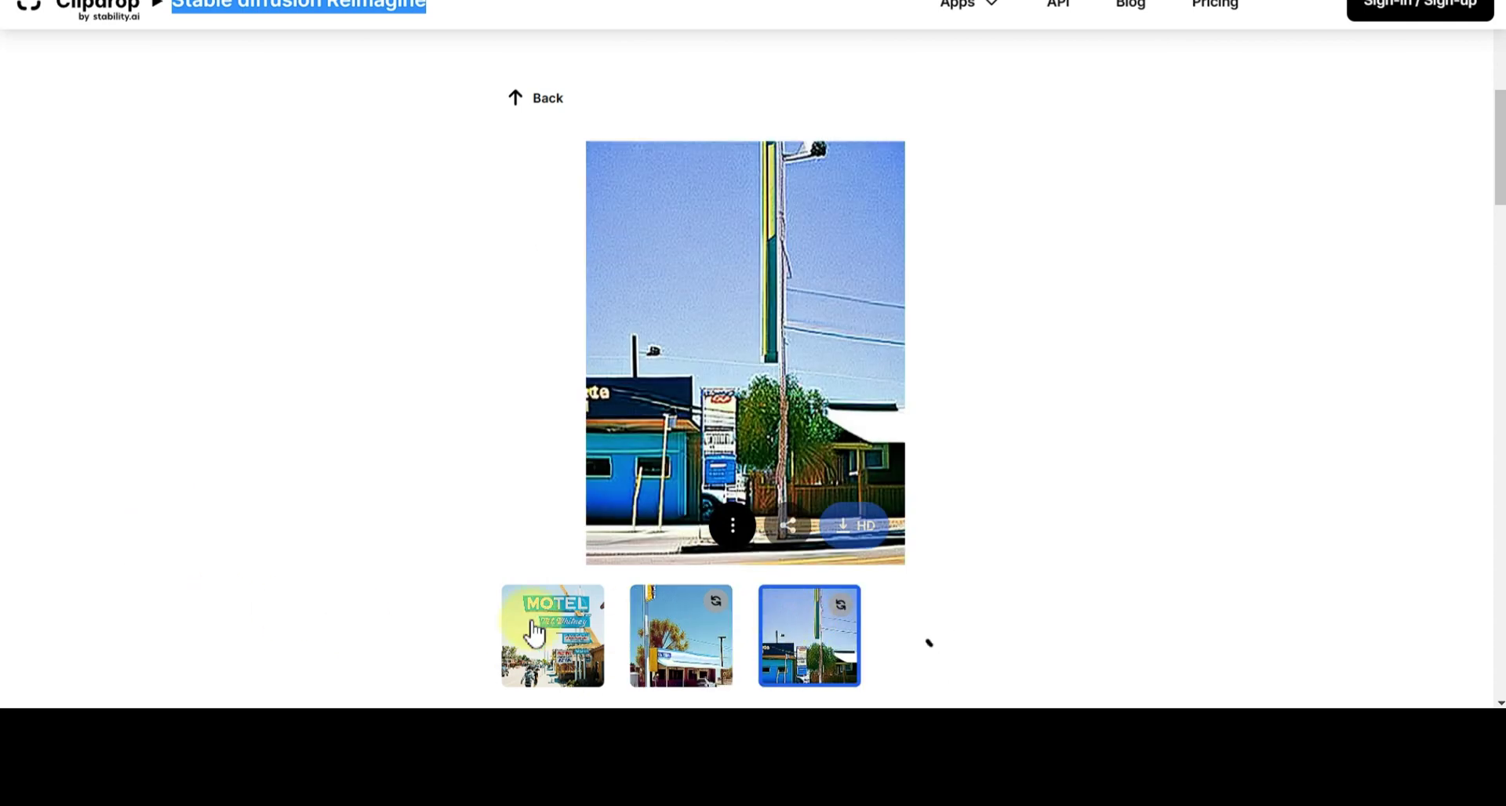
left_click(533, 632)
left_click(832, 635)
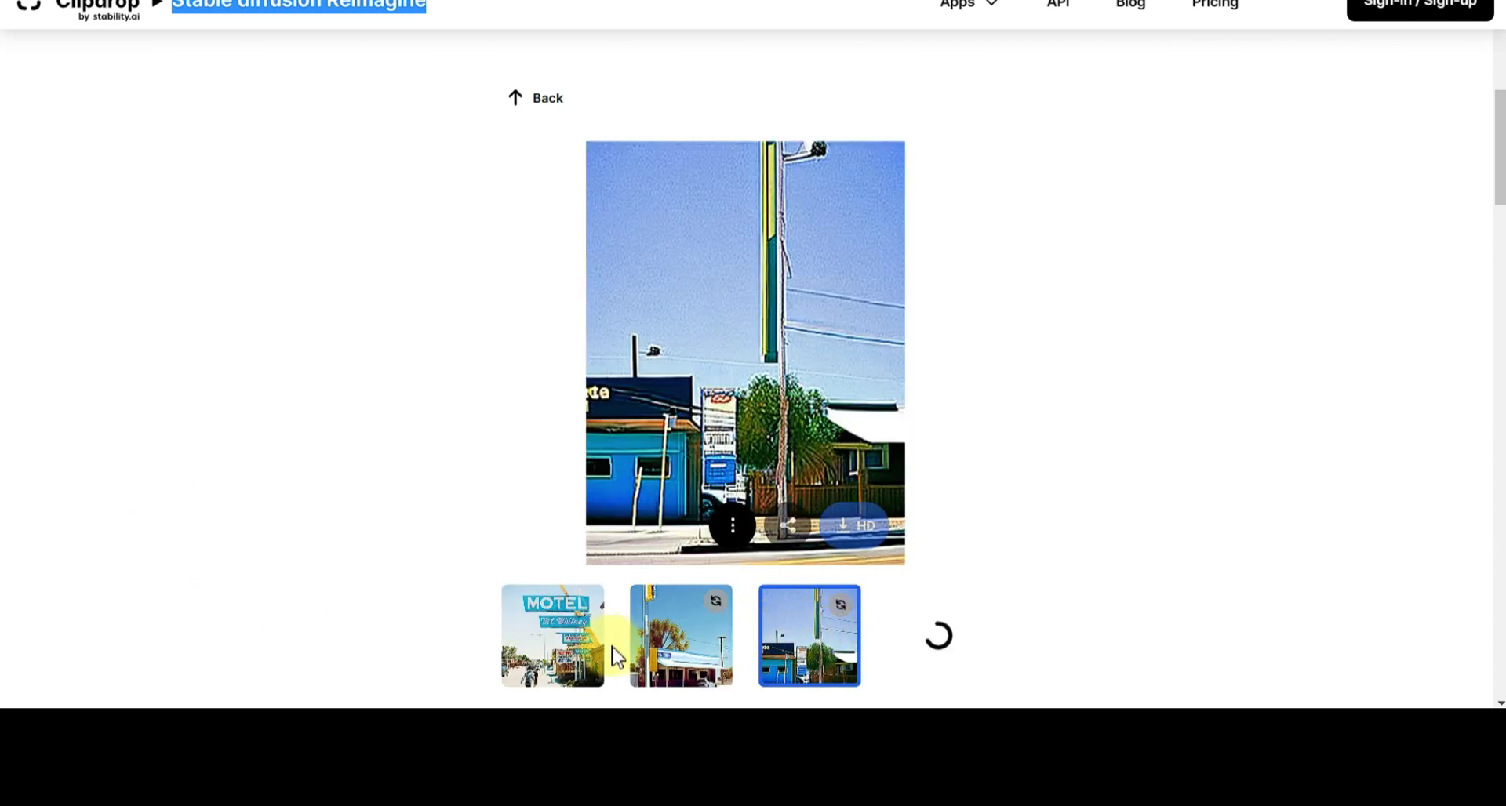
left_click(933, 635)
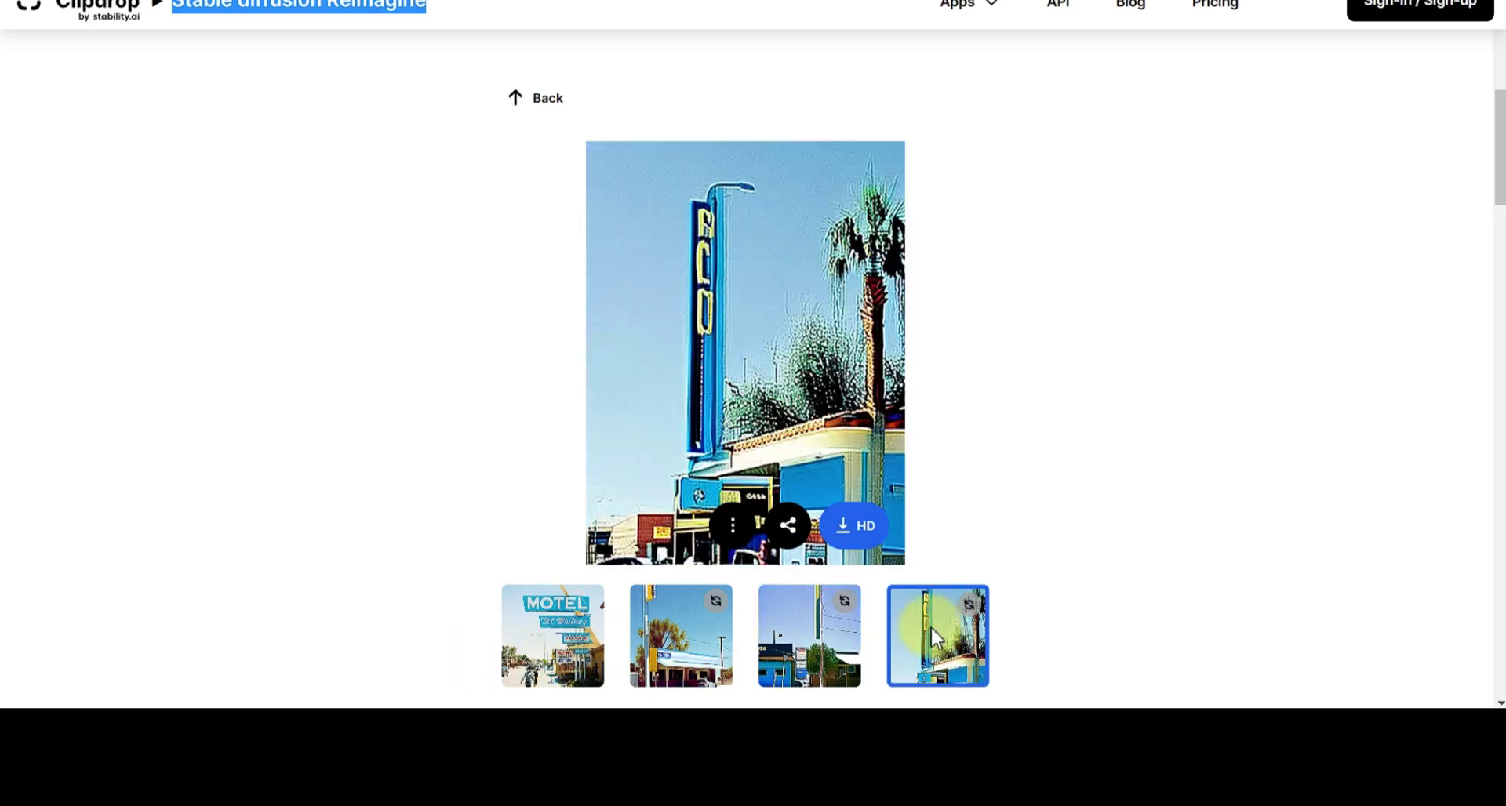
left_click(536, 647)
left_click(293, 440)
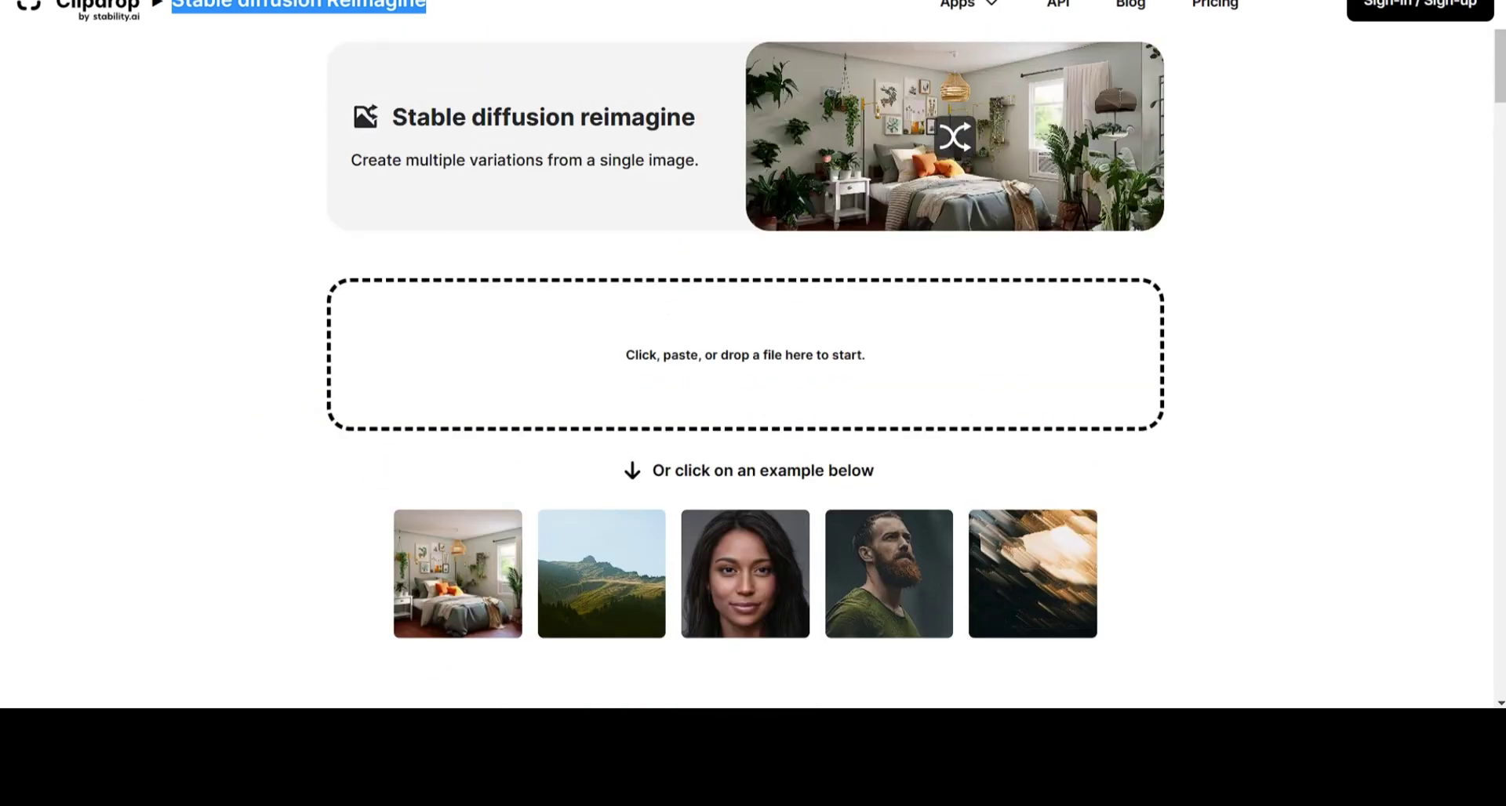
Upload the living room photo, compare its variations, and regenerate the second variation.
left_click_drag(690, 368, 700, 393)
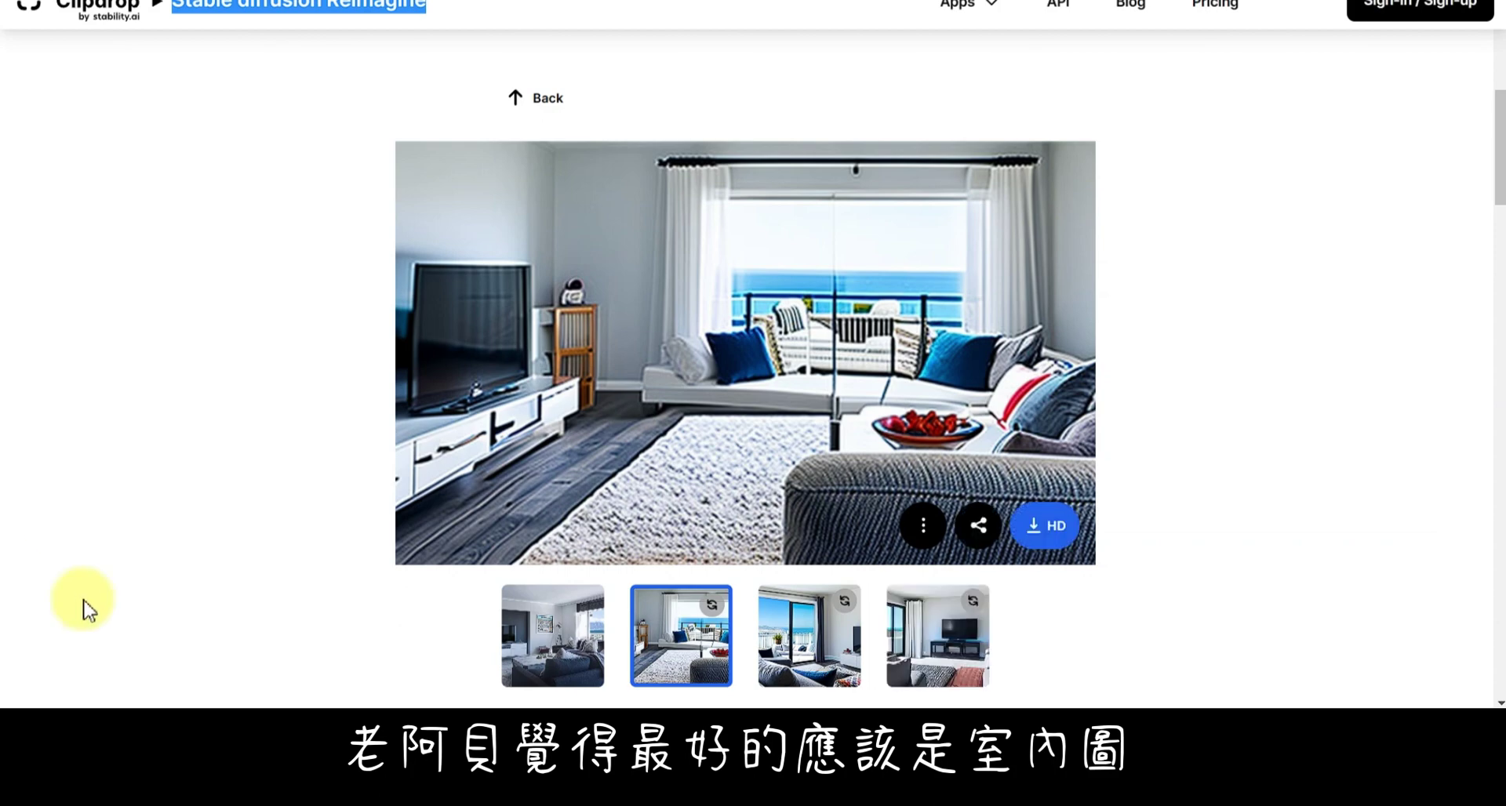
left_click(787, 622)
left_click(553, 627)
left_click(807, 650)
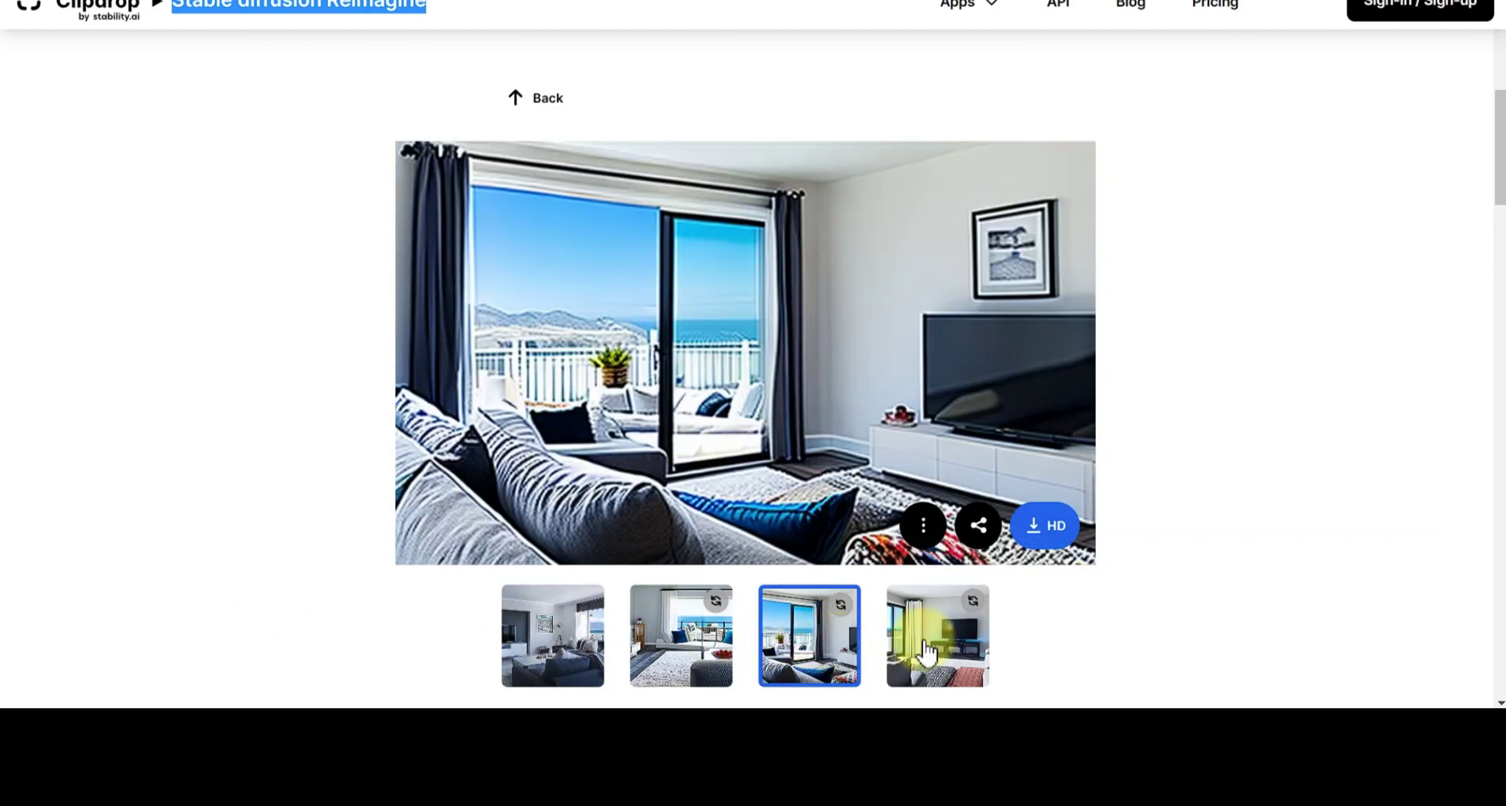
left_click(937, 636)
left_click(552, 647)
left_click(715, 601)
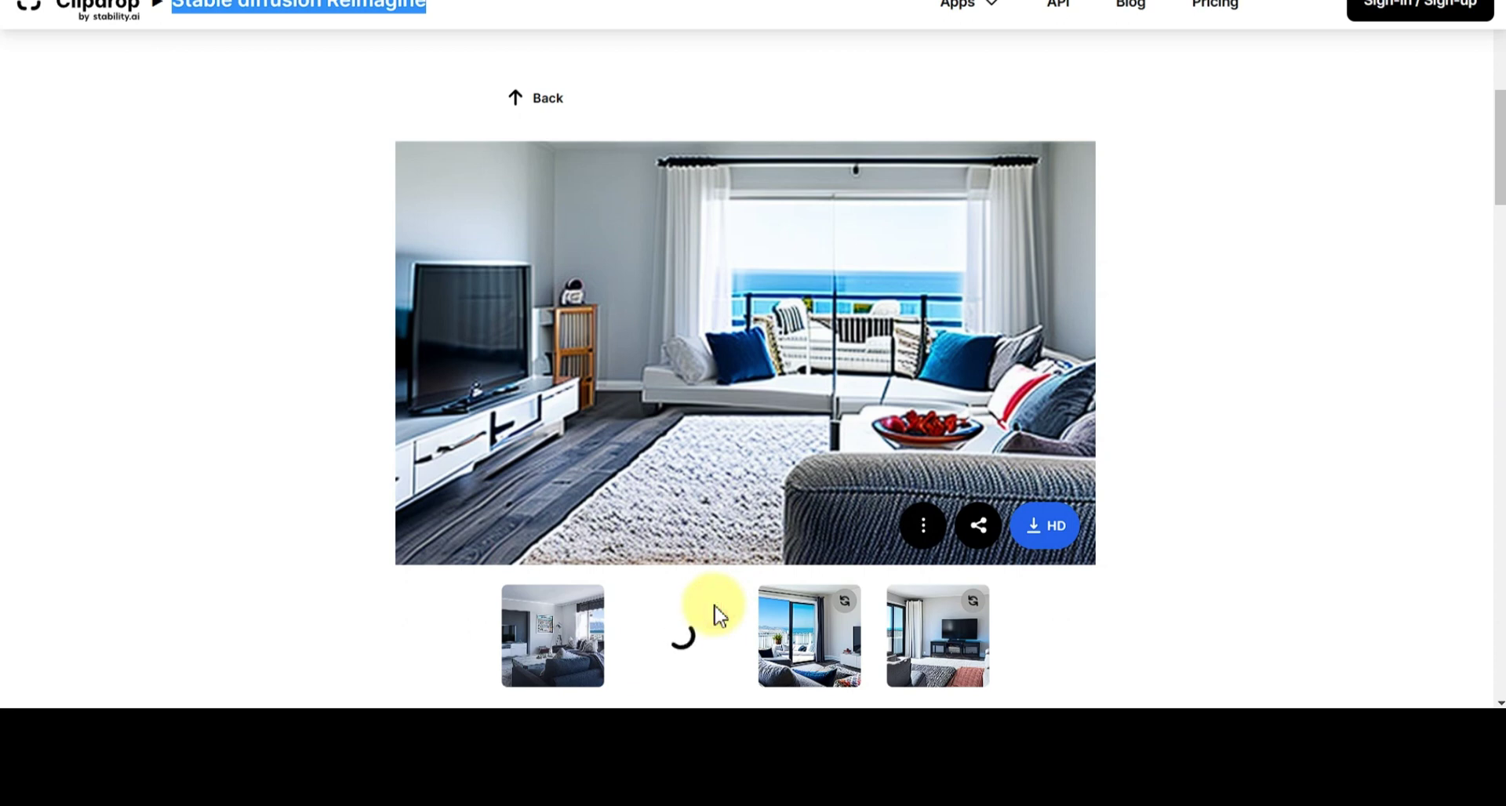
left_click(580, 638)
left_click(662, 651)
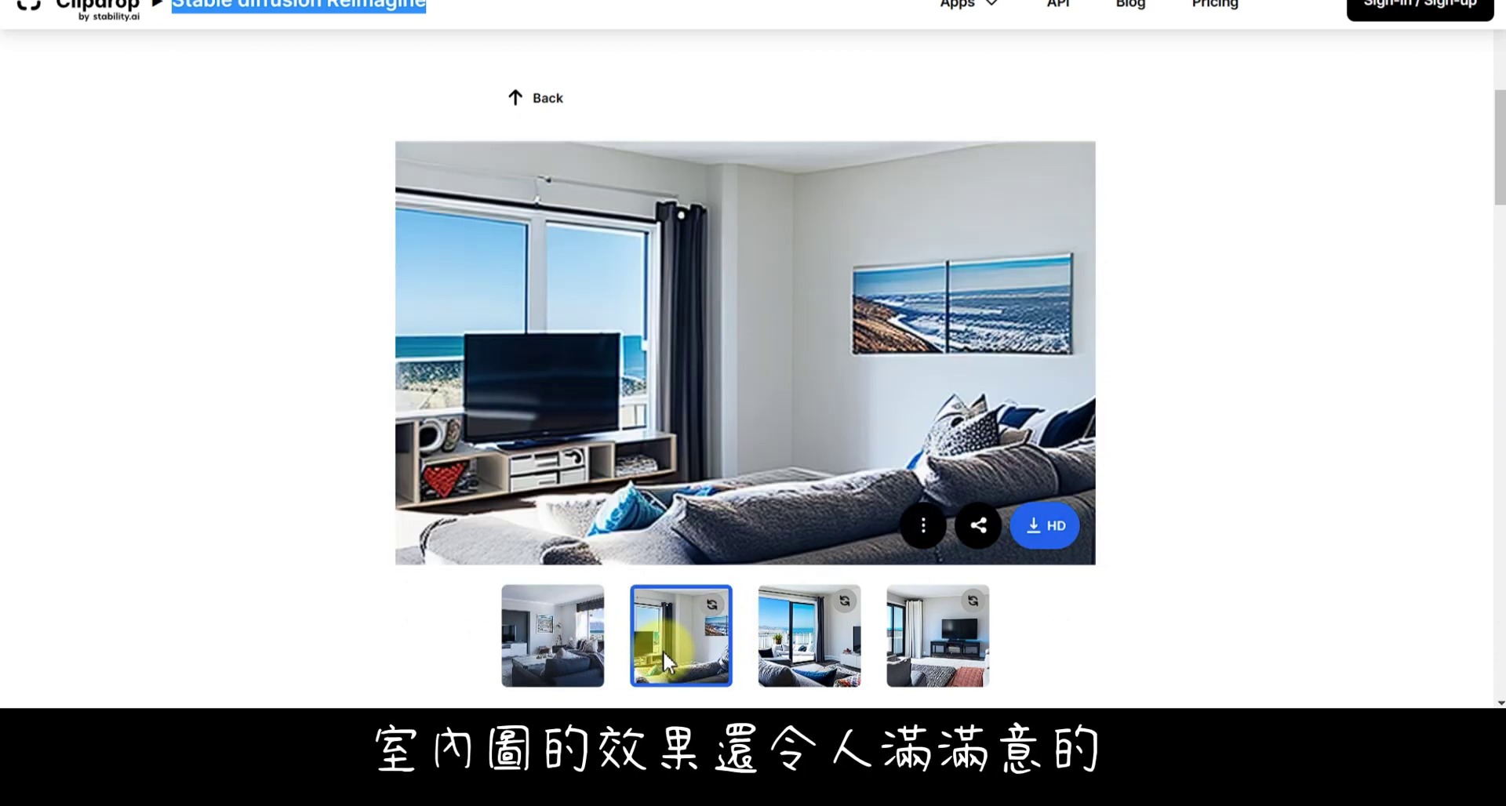
scroll(235, 346, "up", 8)
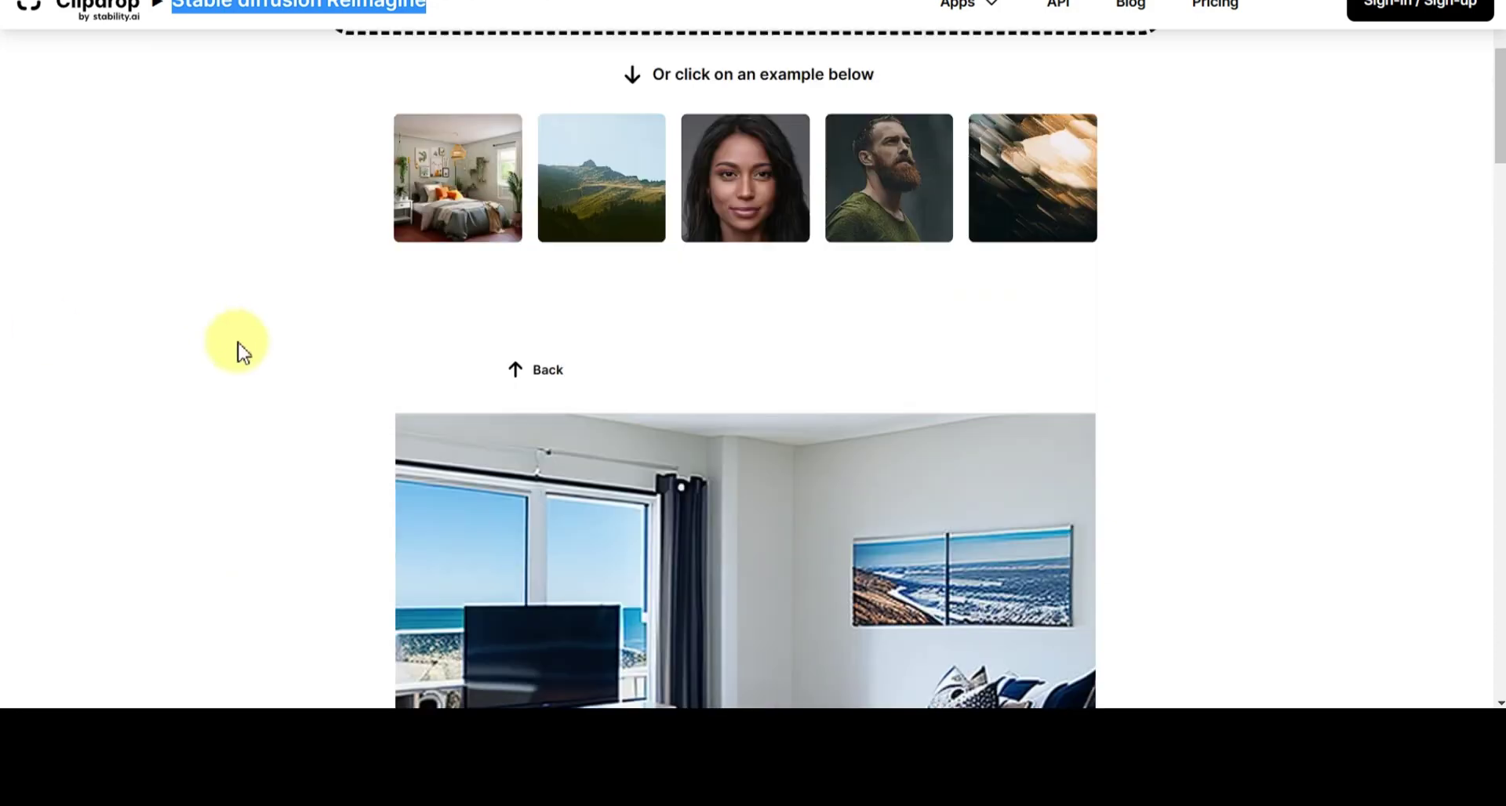
Upload the leaping shiba photo and compare each dog variation, including the corgi, with the original.
left_click_drag(763, 399, 763, 399)
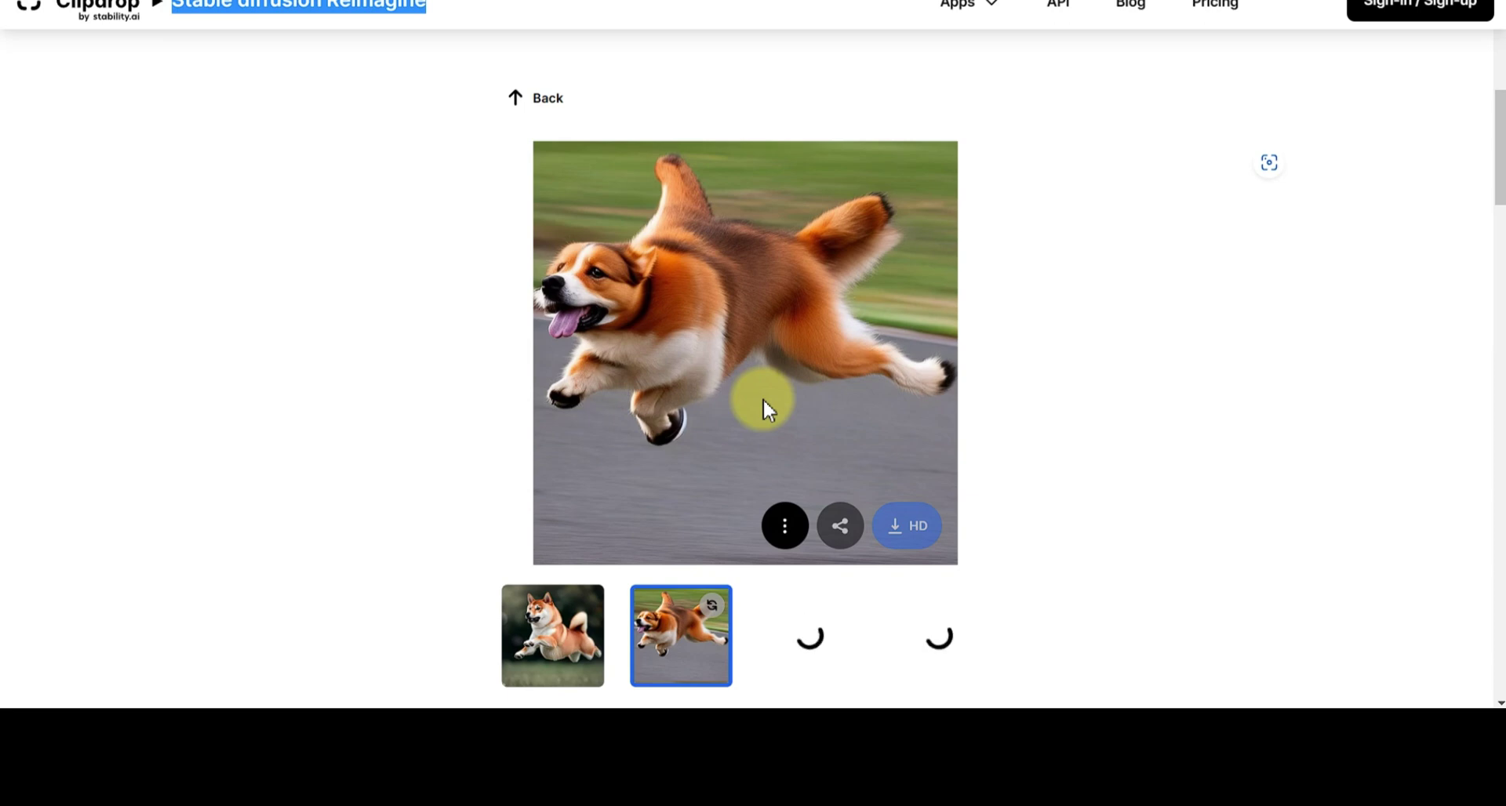
left_click(549, 655)
left_click(706, 637)
left_click(807, 632)
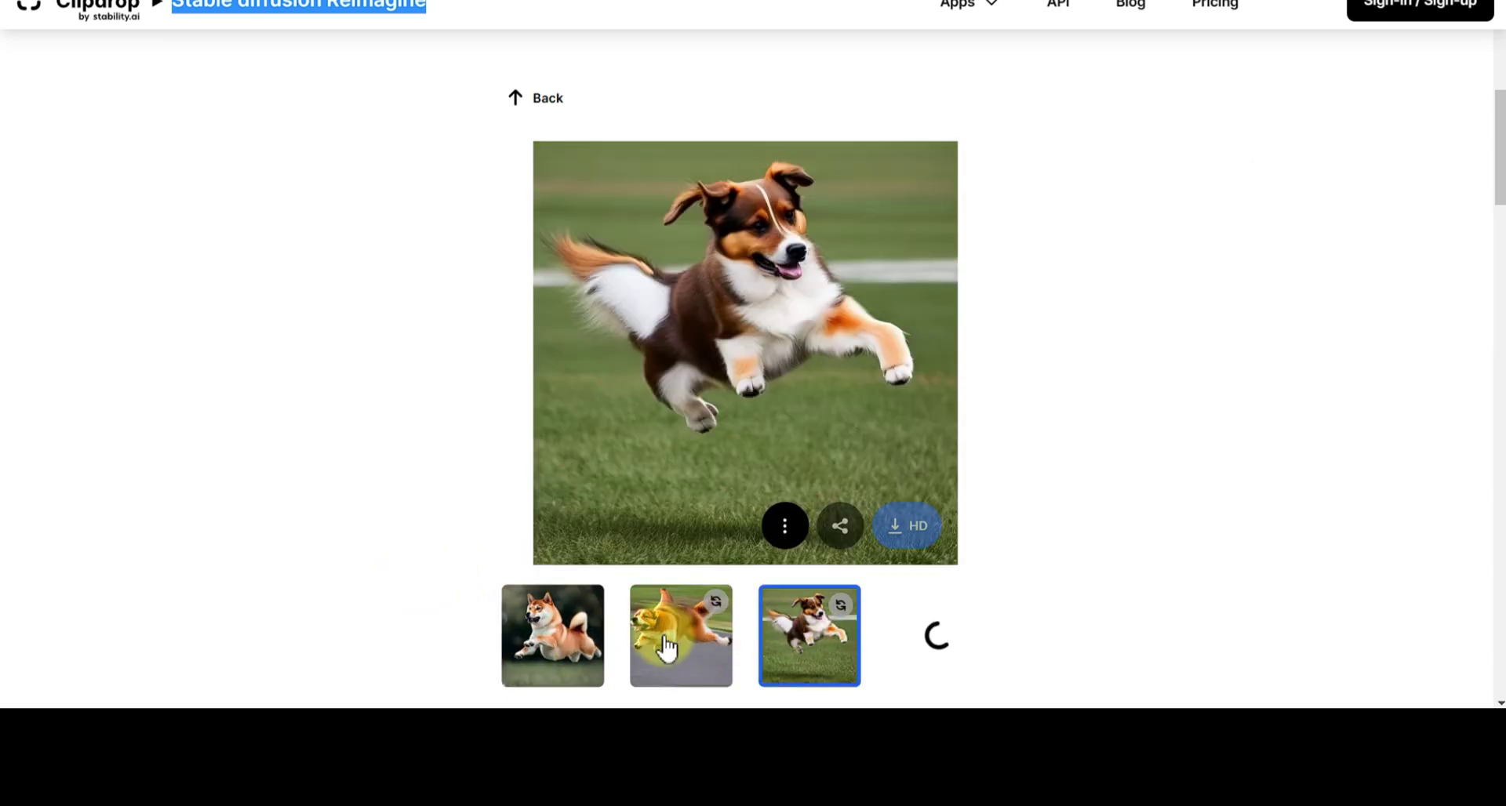
left_click(549, 635)
left_click(806, 632)
left_click(556, 626)
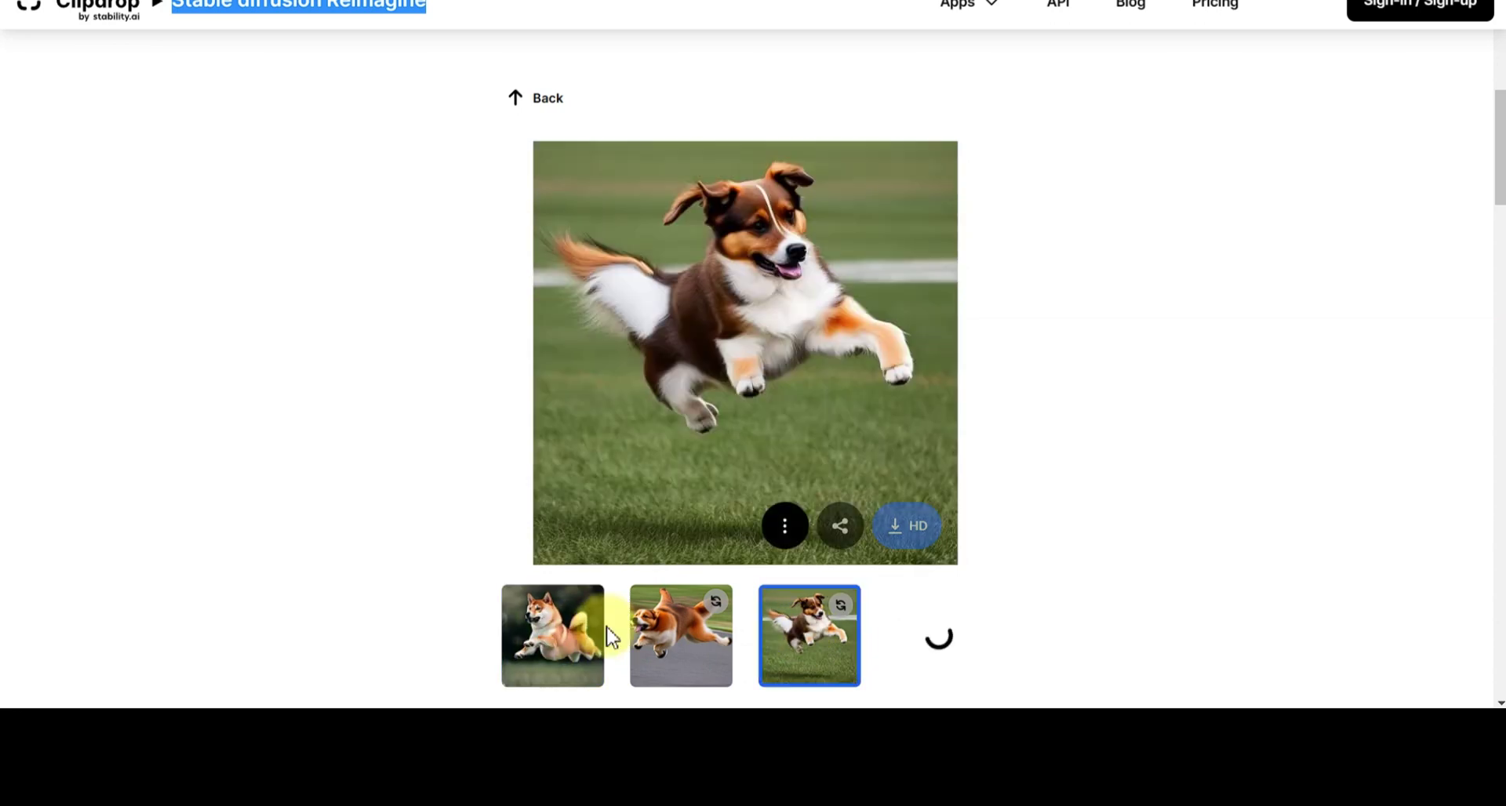
left_click(937, 639)
left_click(553, 628)
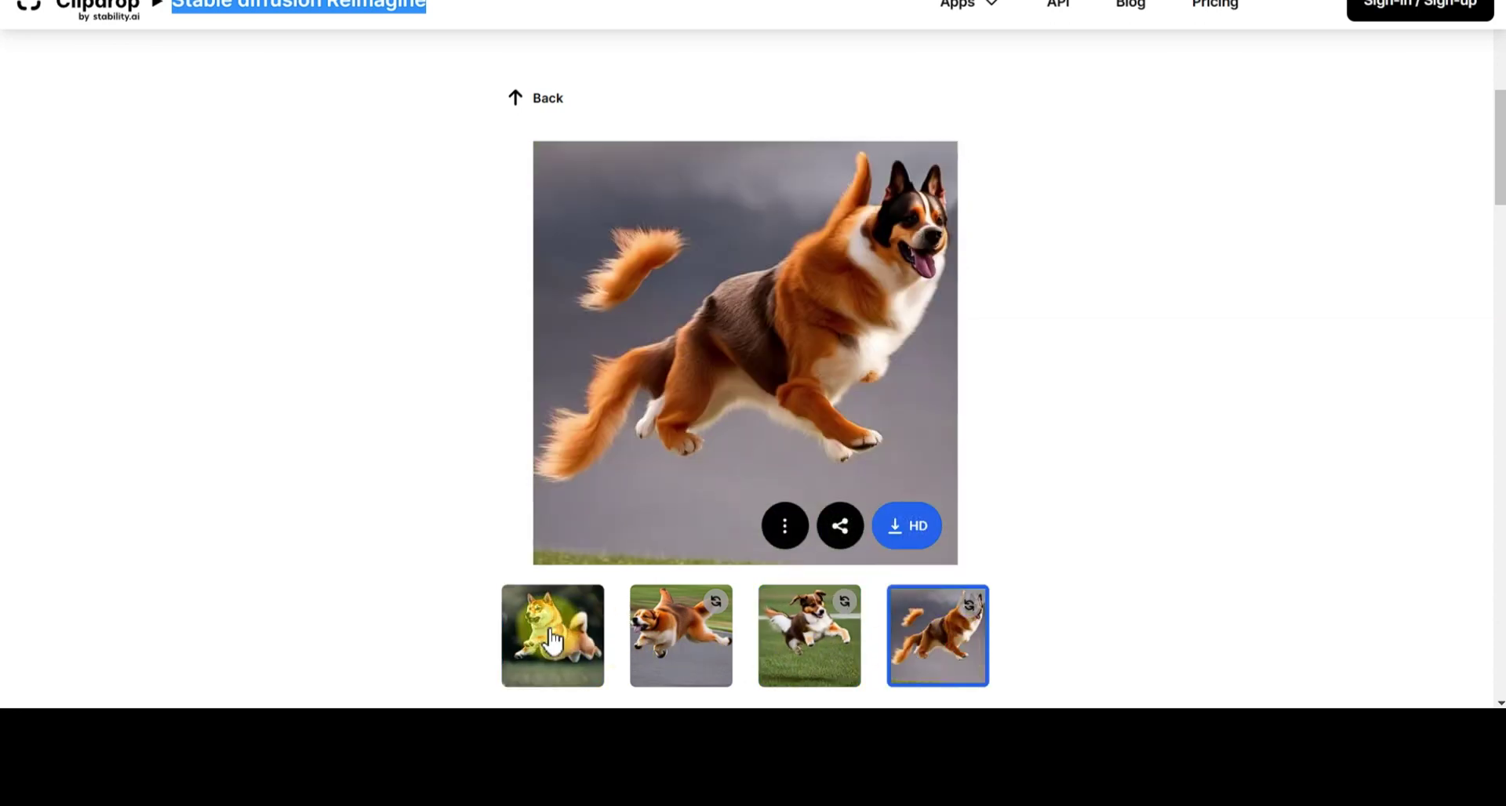
left_click(380, 477)
left_click(378, 478)
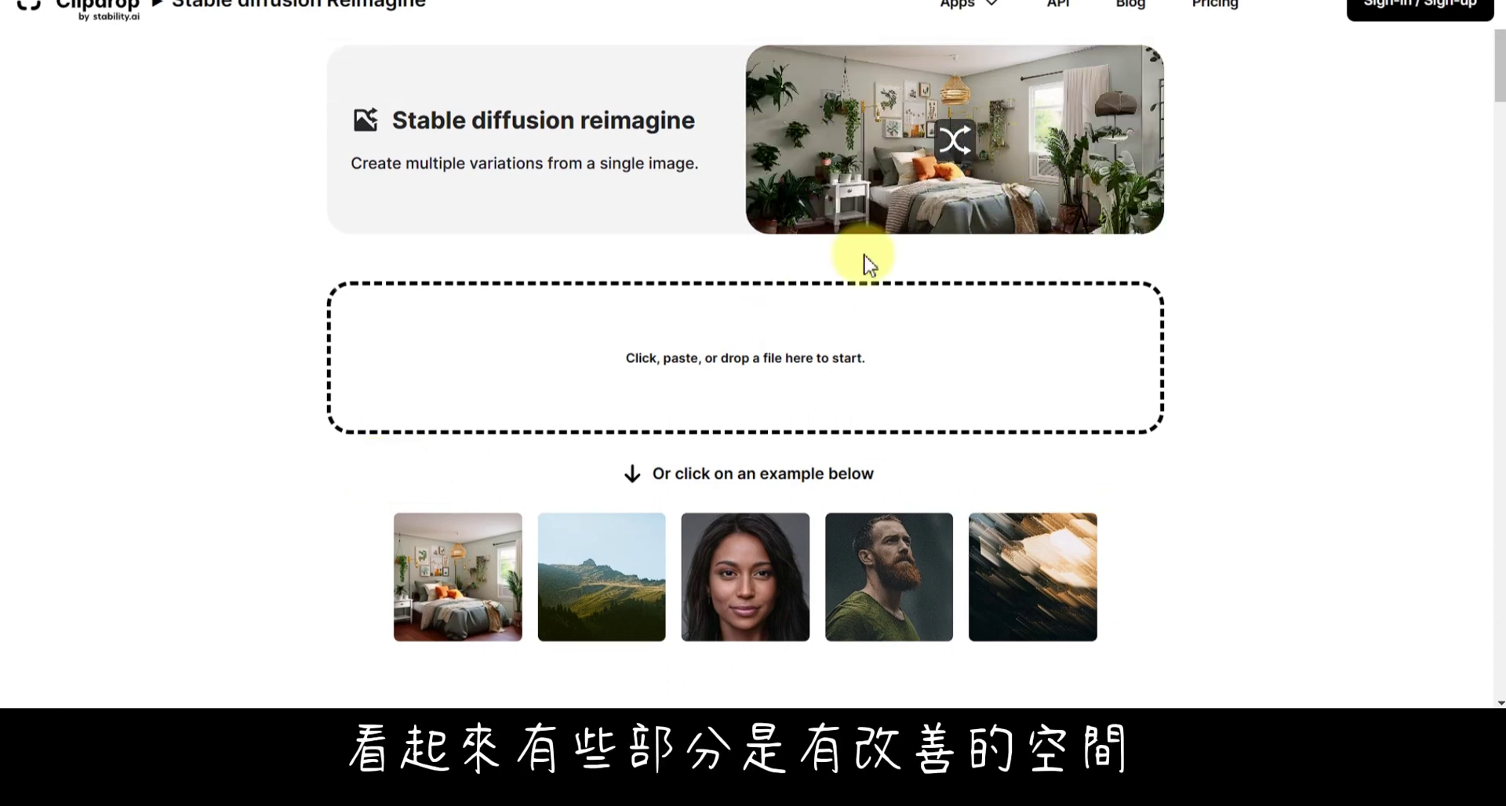
Create variations of the blurred-lights example and browse the first, third and fourth.
scroll(855, 270, "down", 5)
left_click(1033, 191)
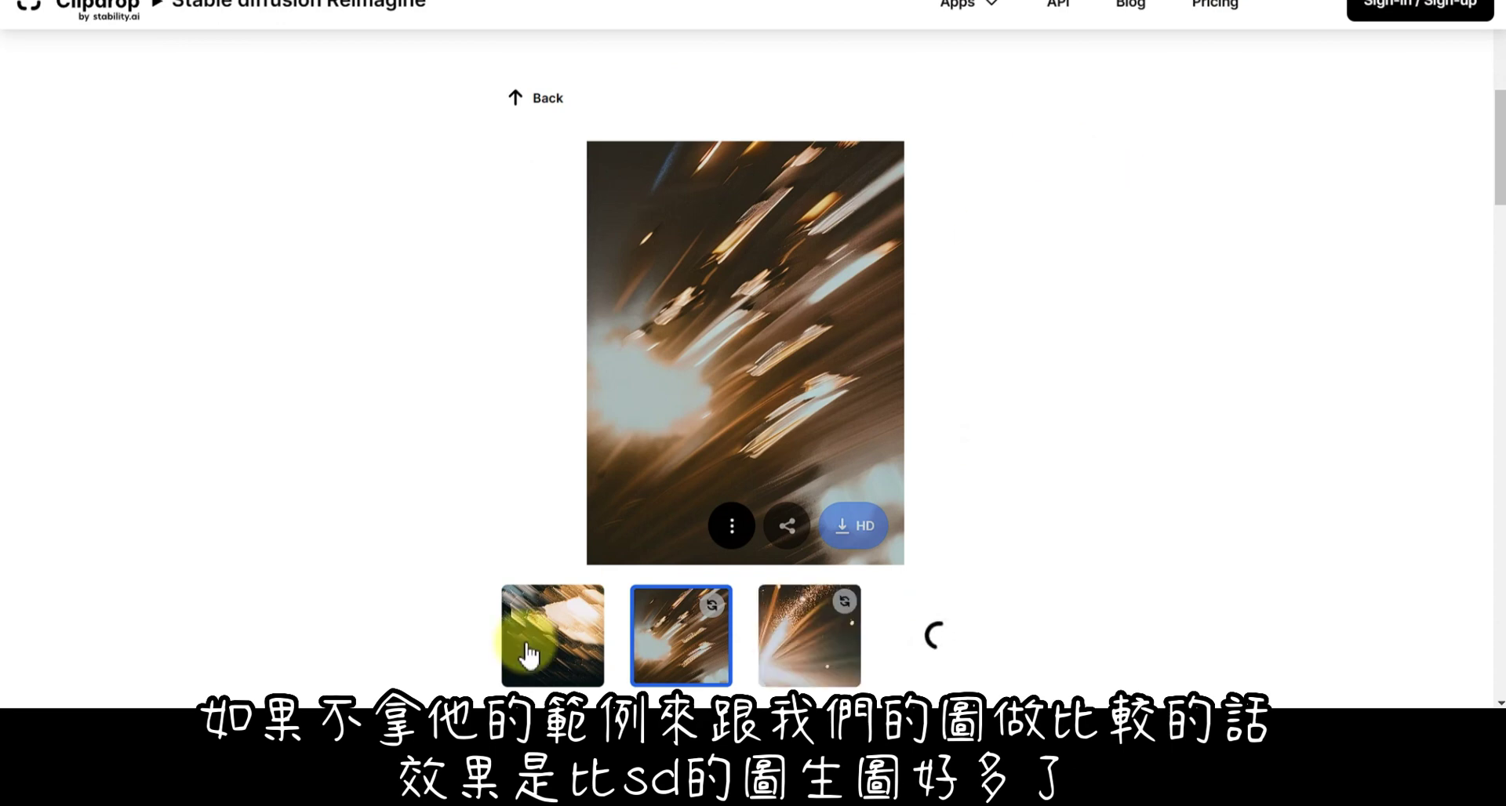
left_click(555, 632)
left_click(851, 637)
left_click(925, 635)
left_click(553, 632)
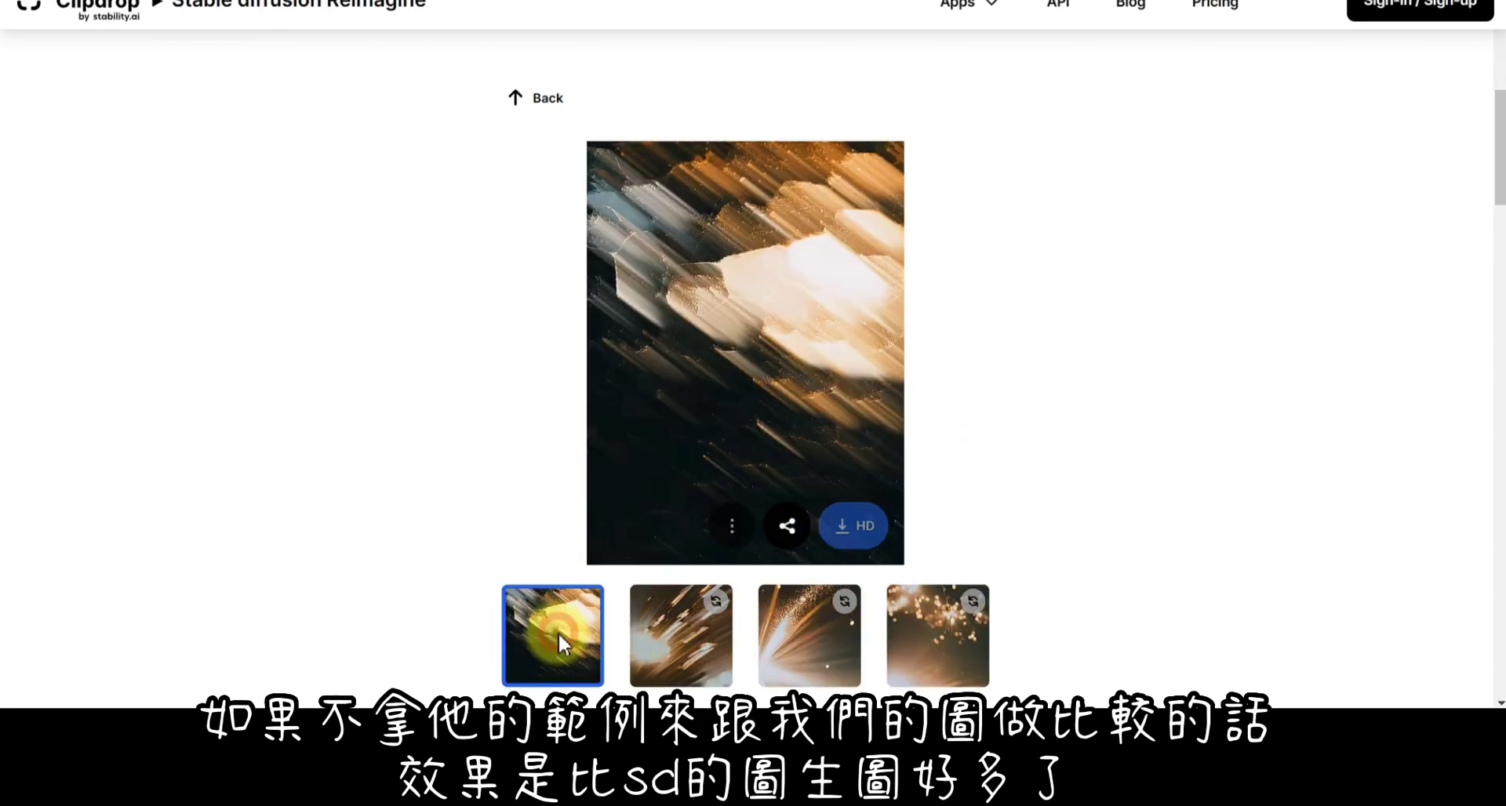
scroll(554, 632, "up", 7)
Create variations of the woman portrait example and regenerate its second variation about ten times.
left_click(757, 468)
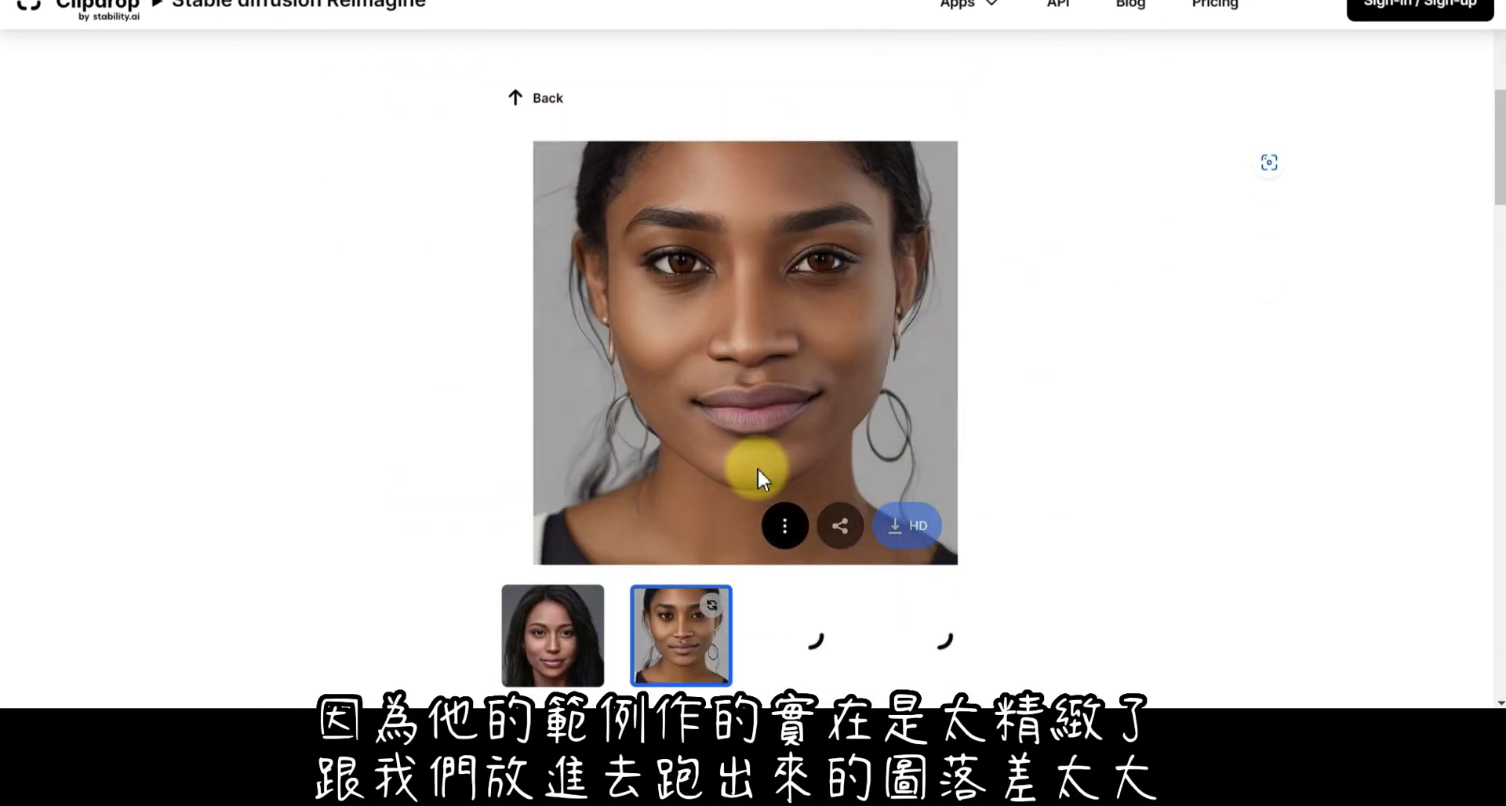
left_click(711, 605)
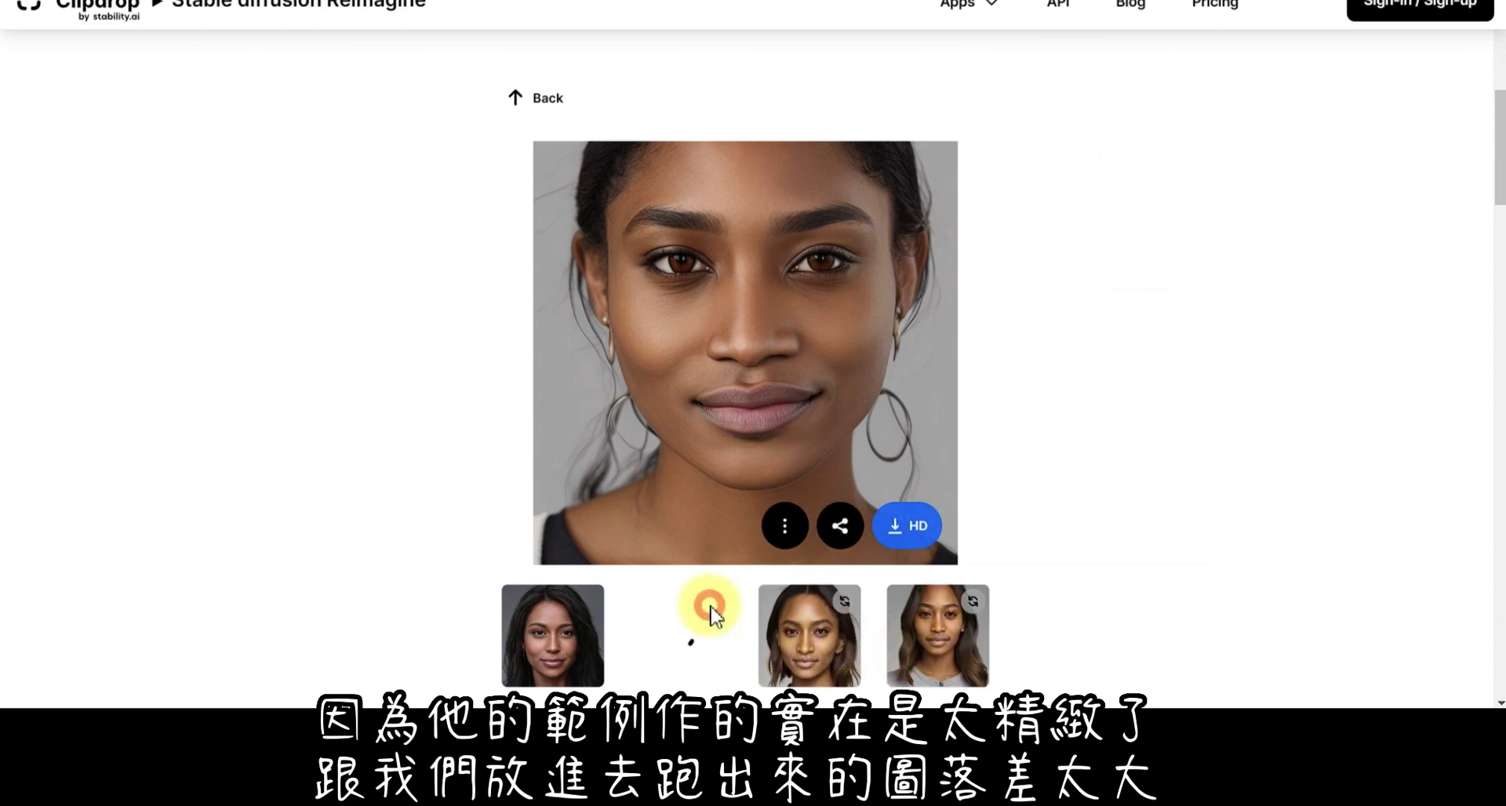
left_click(709, 603)
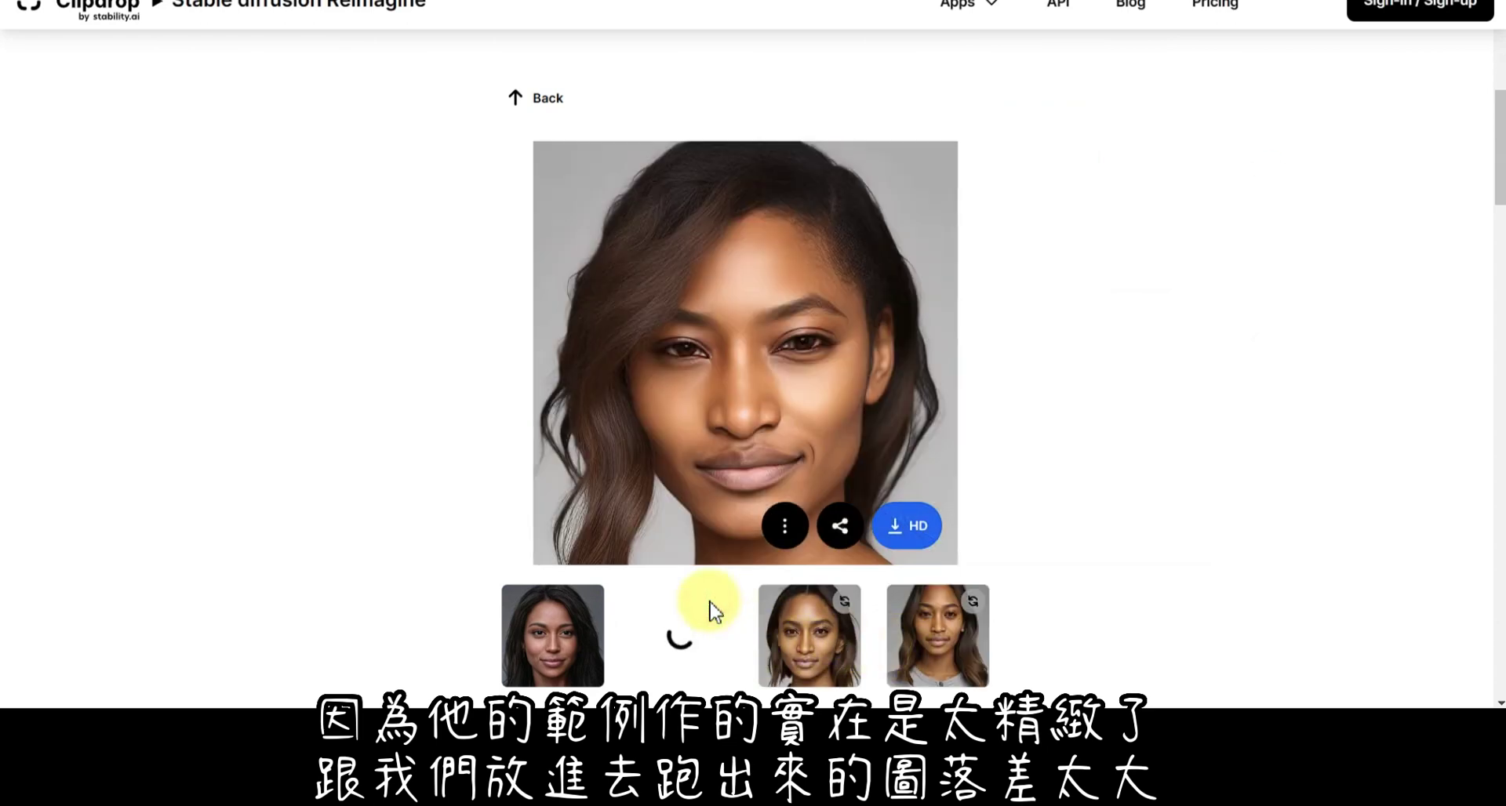
left_click(709, 602)
left_click(710, 602)
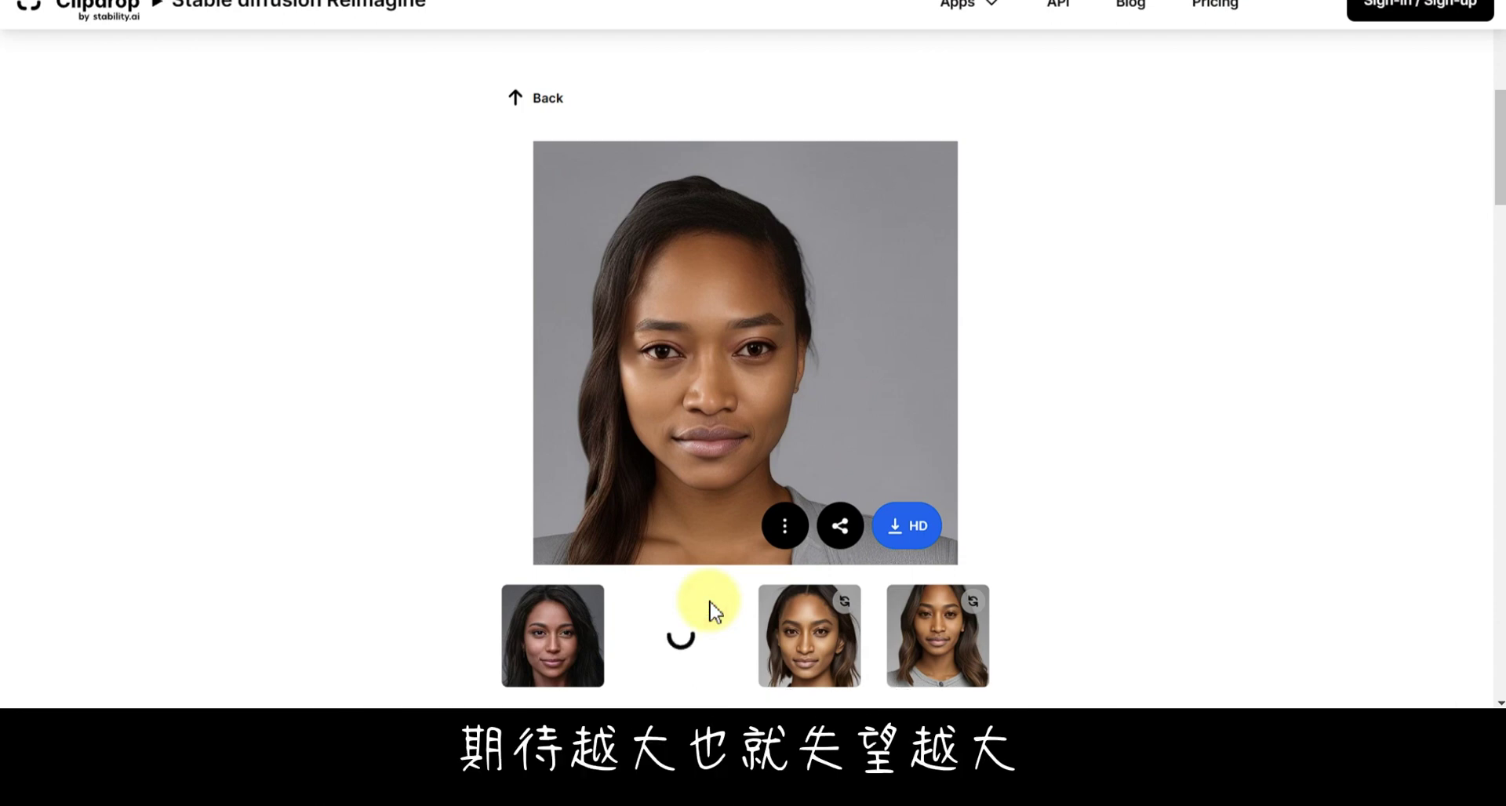
left_click(710, 602)
left_click(710, 602)
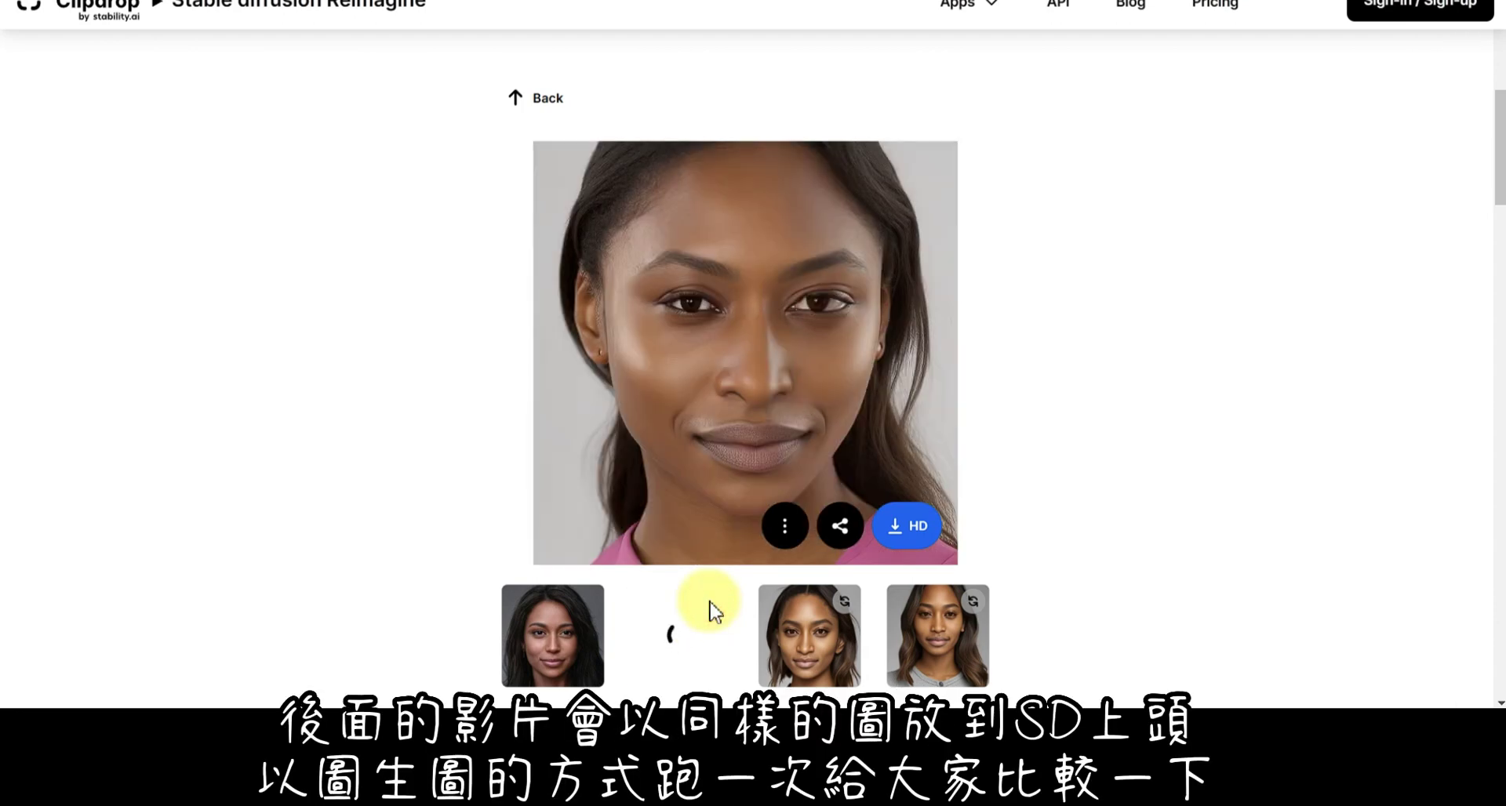
left_click(711, 603)
left_click(711, 604)
left_click(712, 604)
left_click(713, 605)
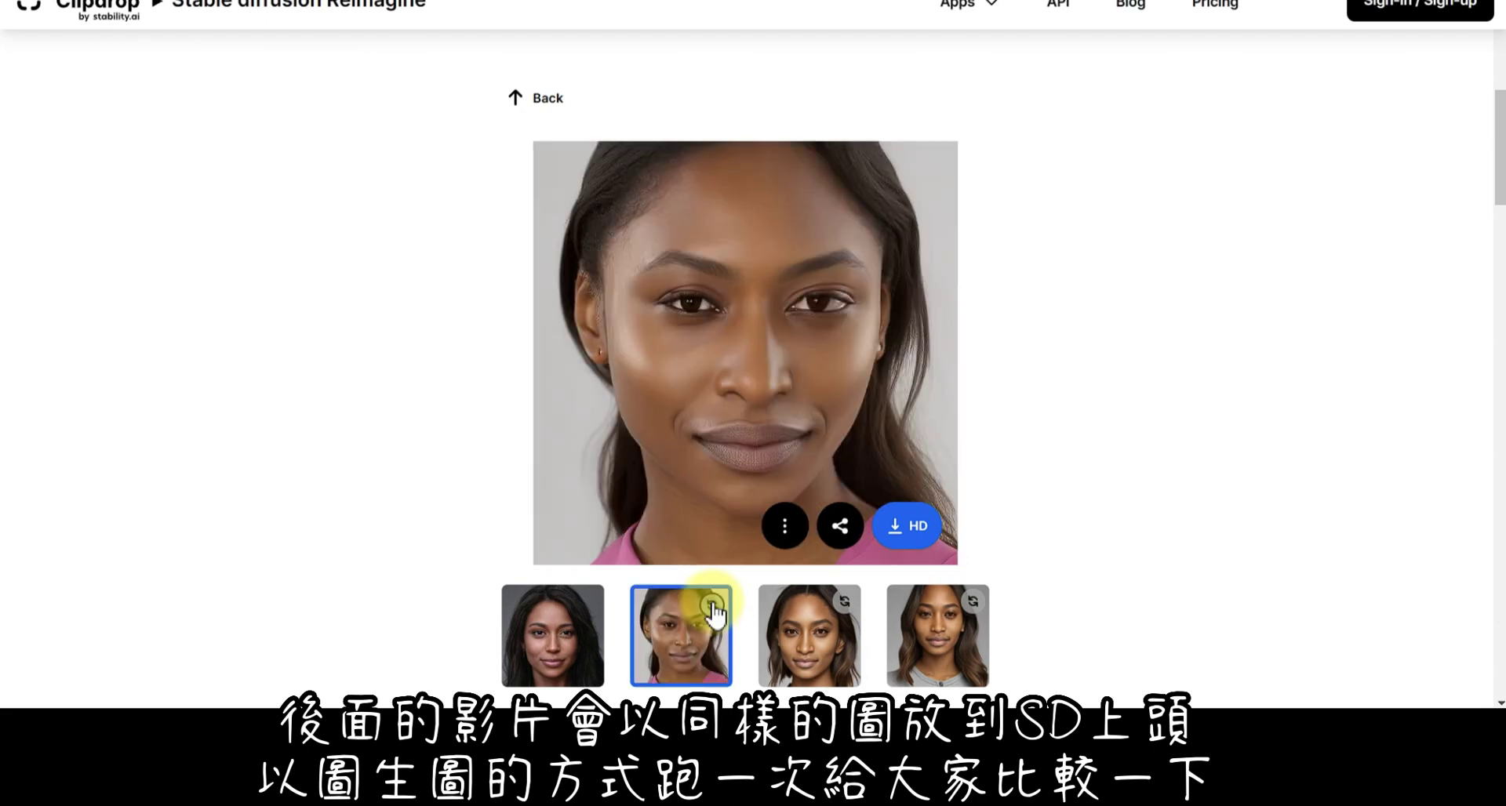
left_click(713, 606)
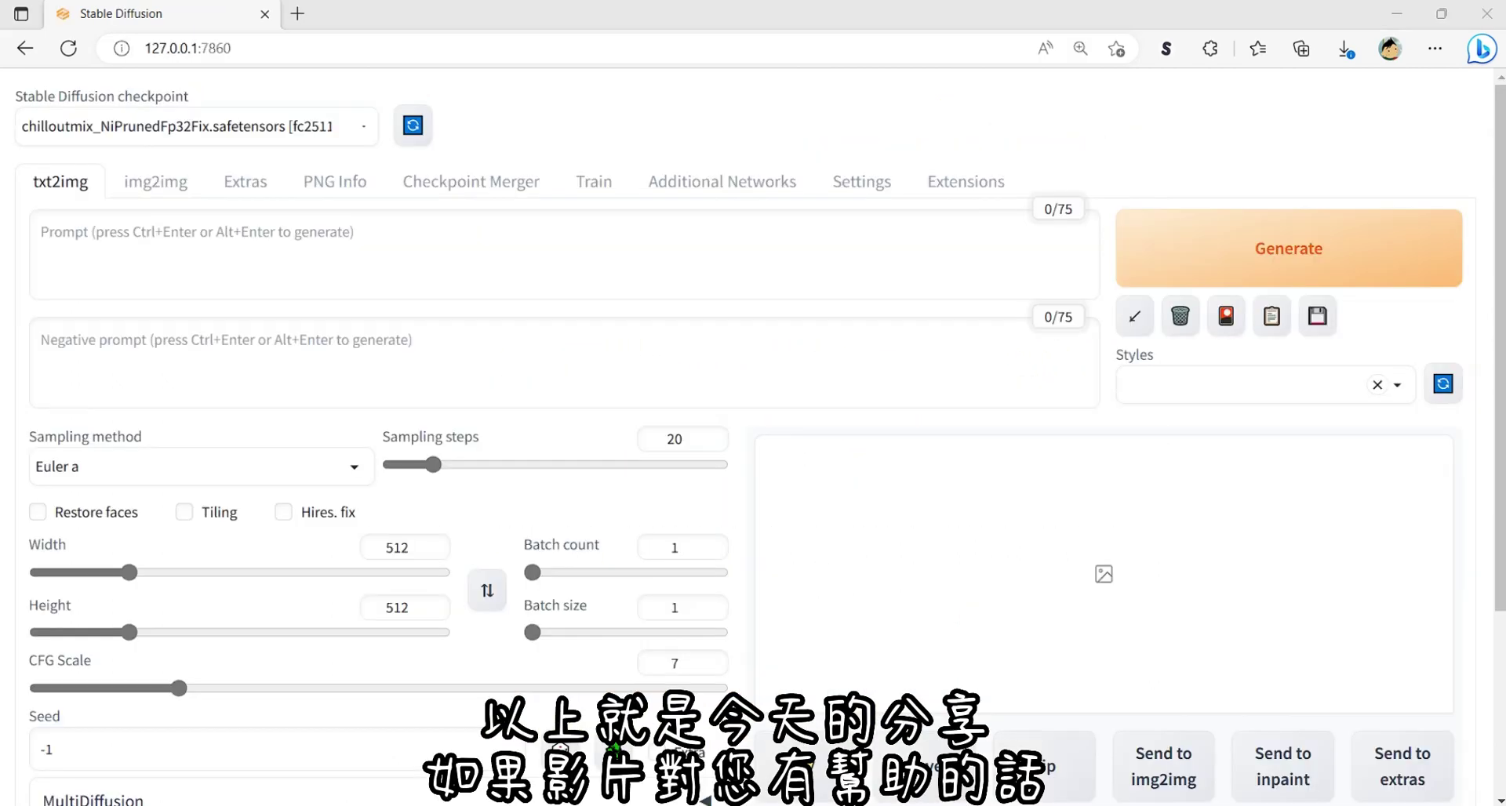
Load the flower-crowned portrait into img2img, generate a 512×512 result at defaults, and enlarge it.
left_click(155, 181)
left_click_drag(313, 639, 357, 651)
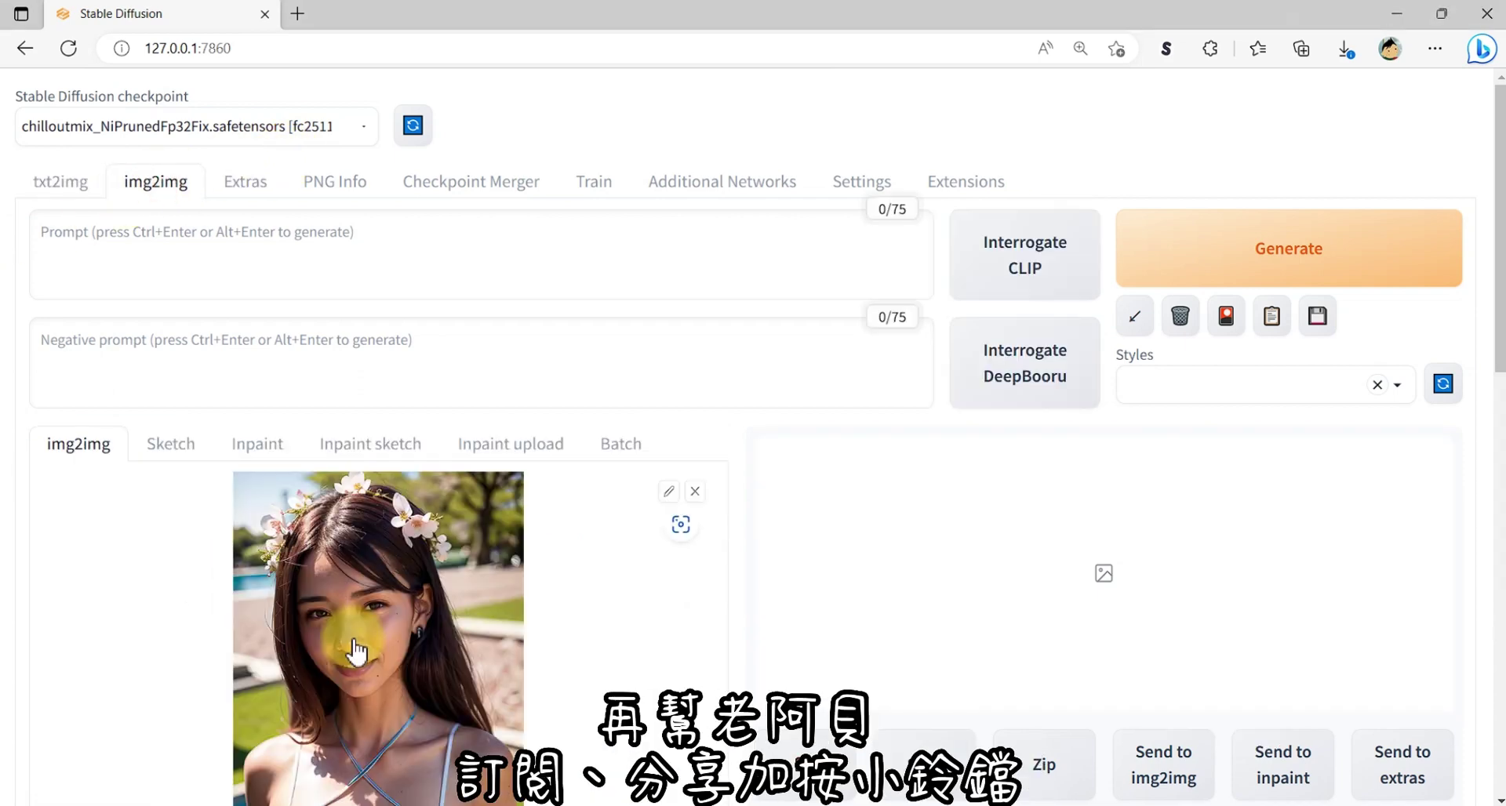
left_click(1293, 259)
scroll(937, 369, "down", 3)
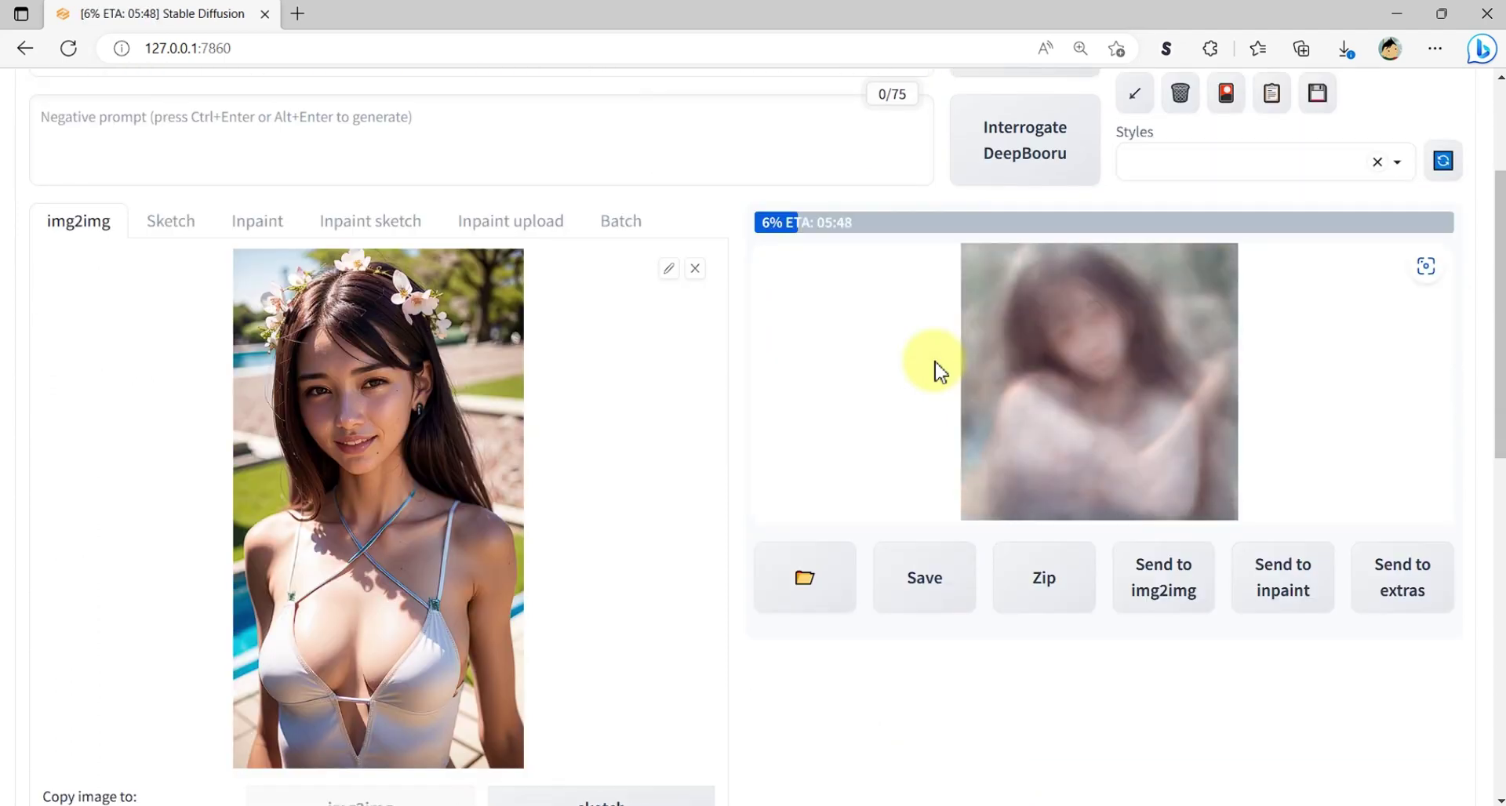
scroll(939, 370, "up", 3)
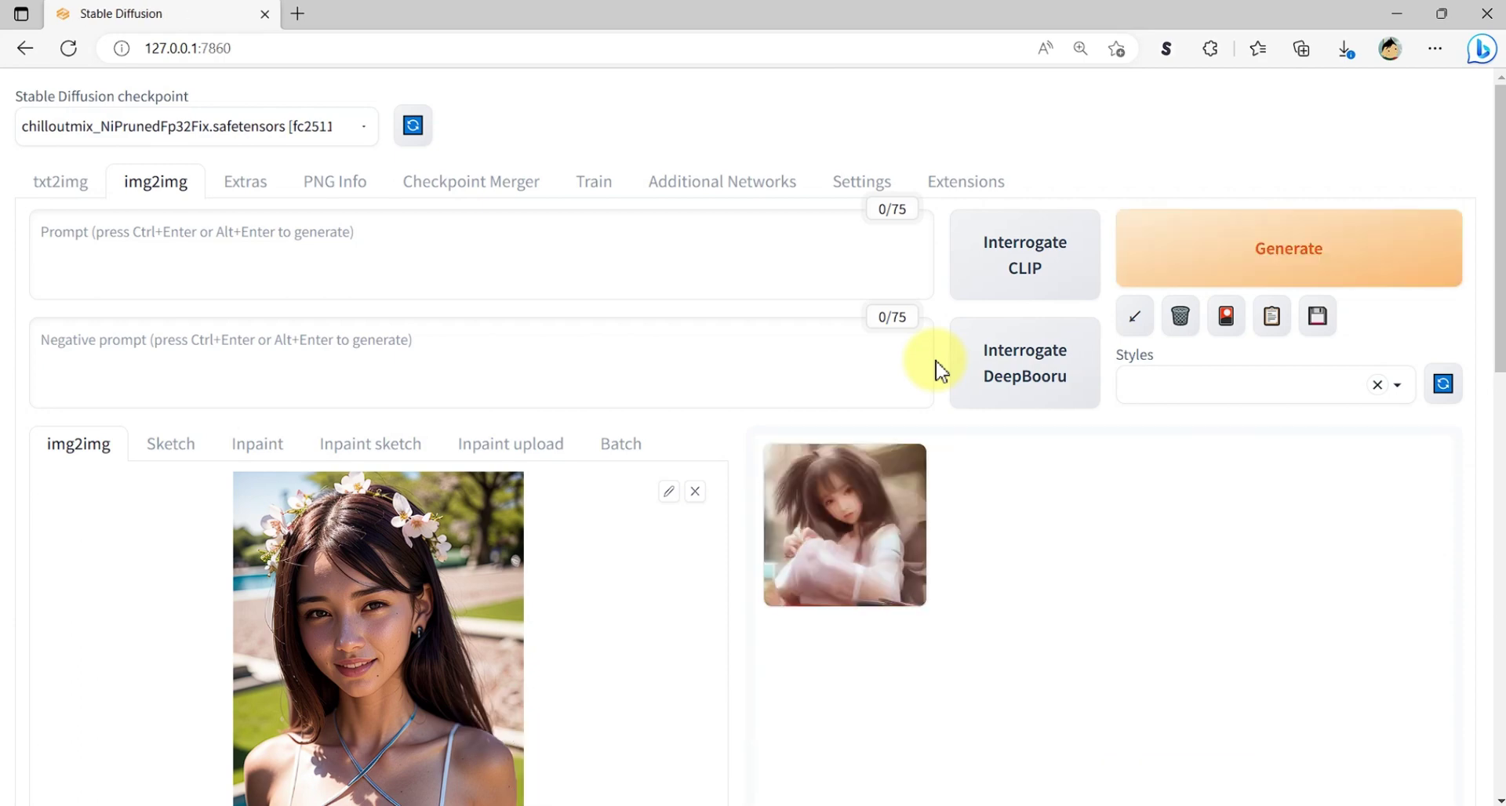
left_click(807, 538)
scroll(816, 541, "down", 5)
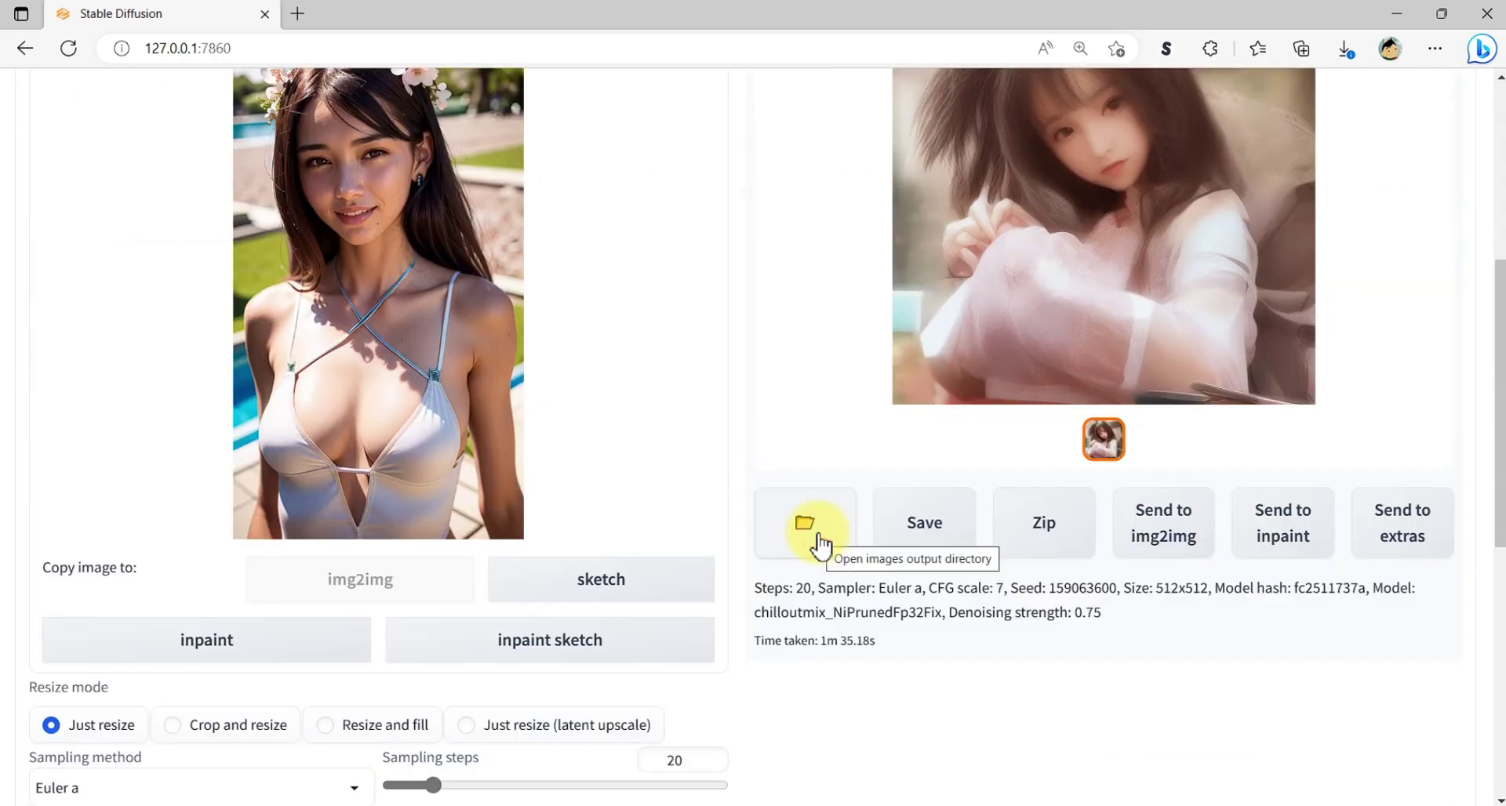
scroll(916, 434, "up", 4)
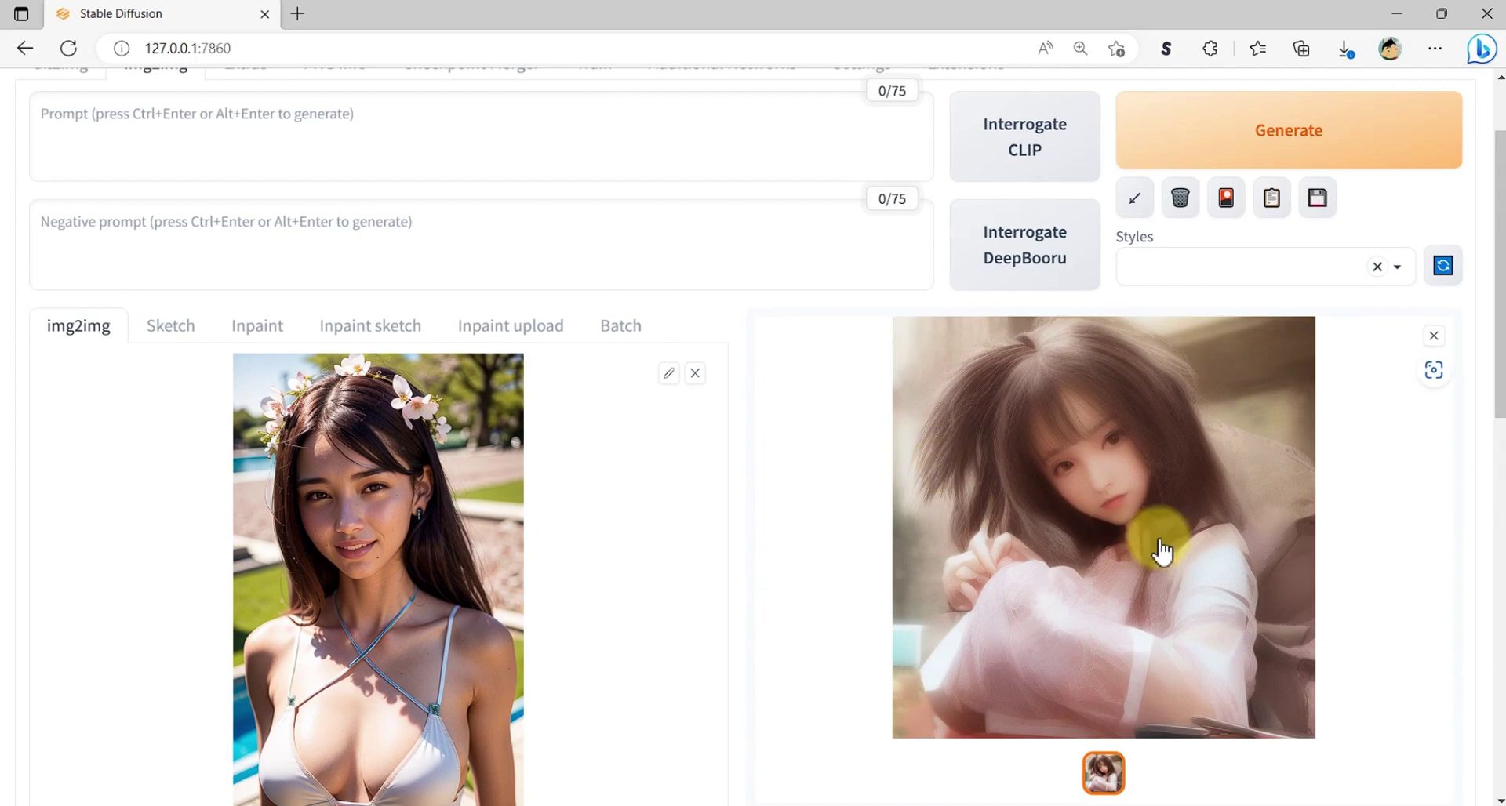
Generate a second result from the same portrait, then remove the portrait from the input.
left_click(1325, 147)
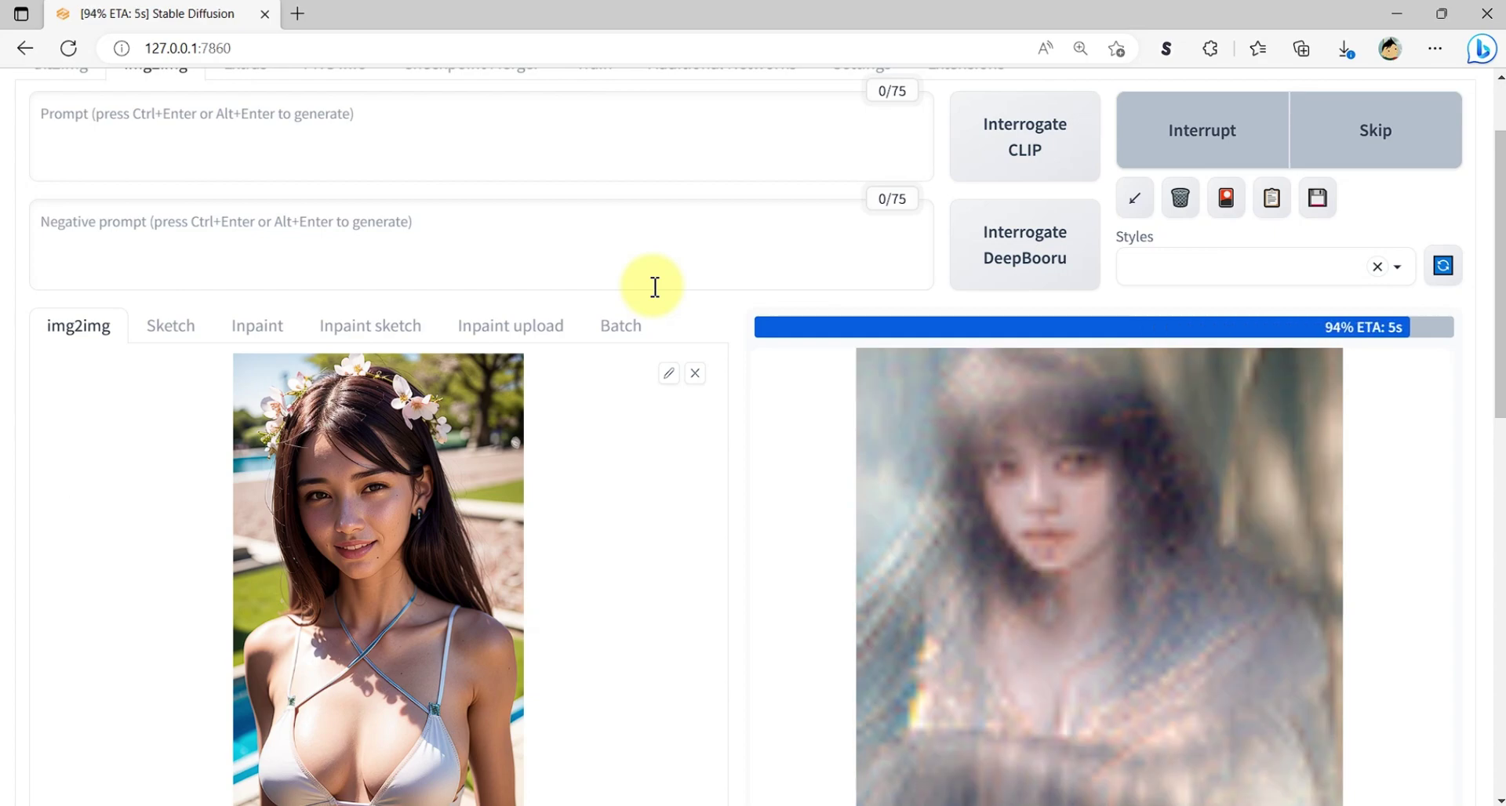
scroll(753, 403, "down", 5)
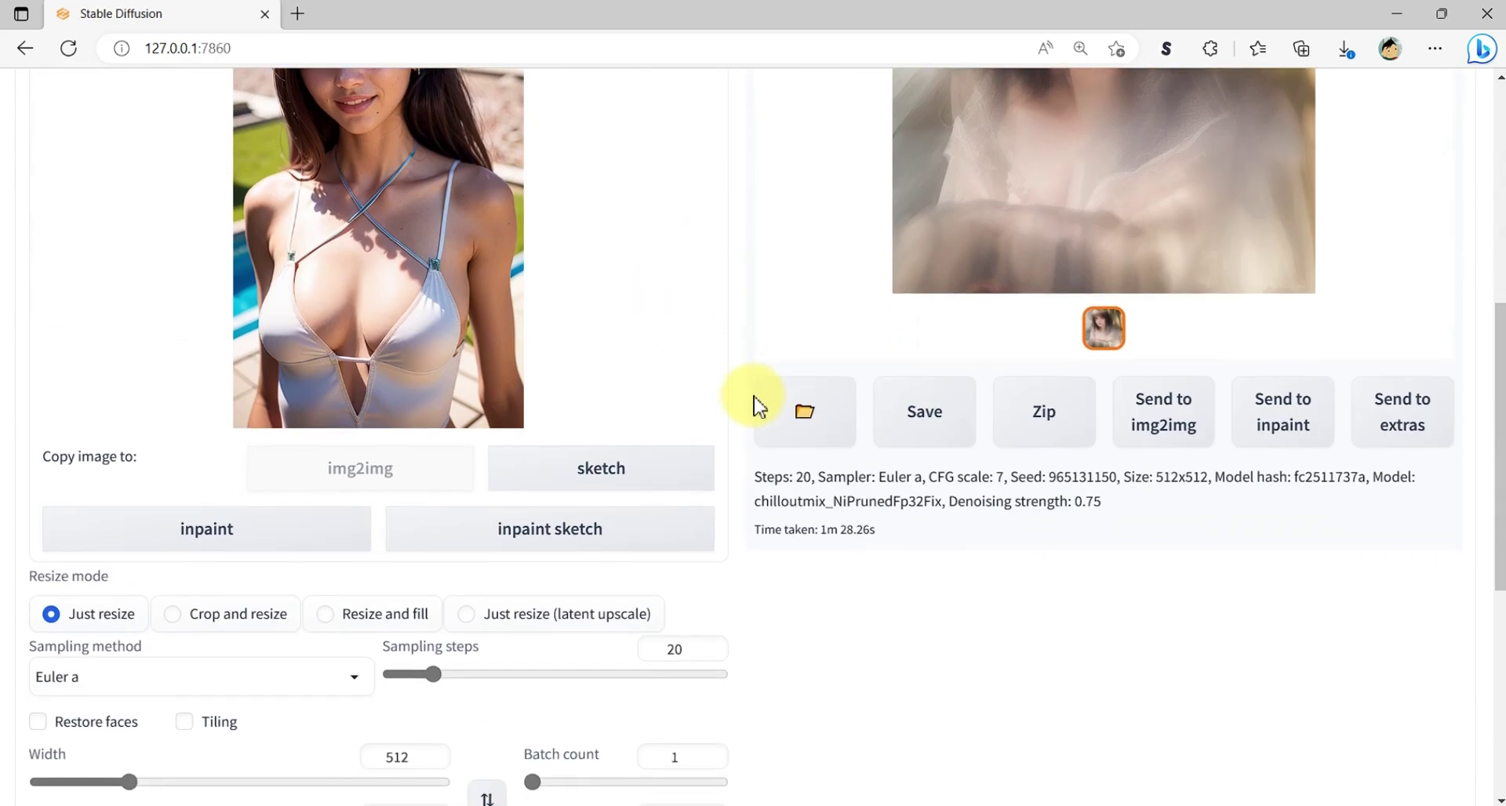
scroll(753, 403, "down", 6)
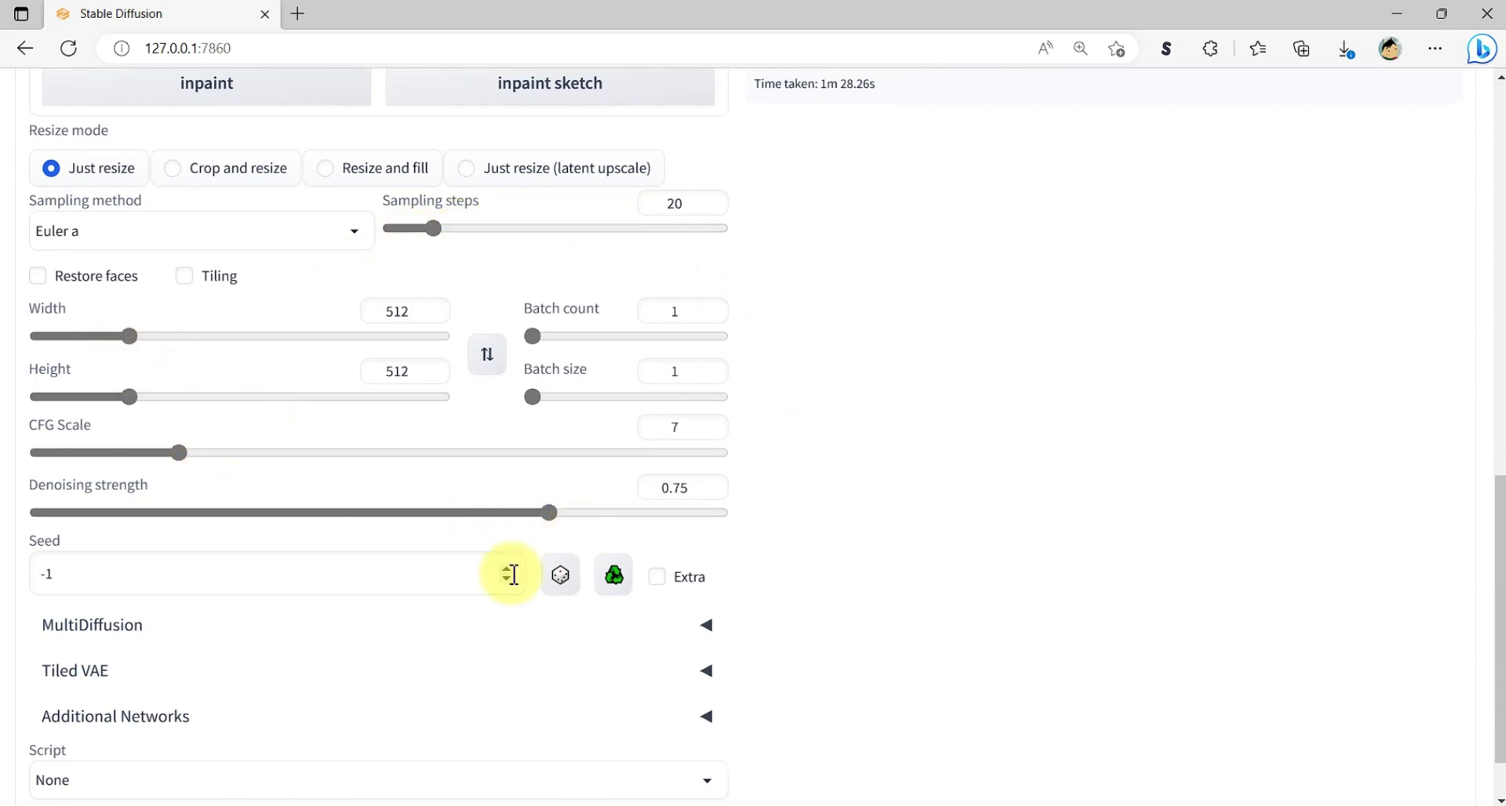
scroll(829, 458, "up", 8)
scroll(830, 457, "up", 3)
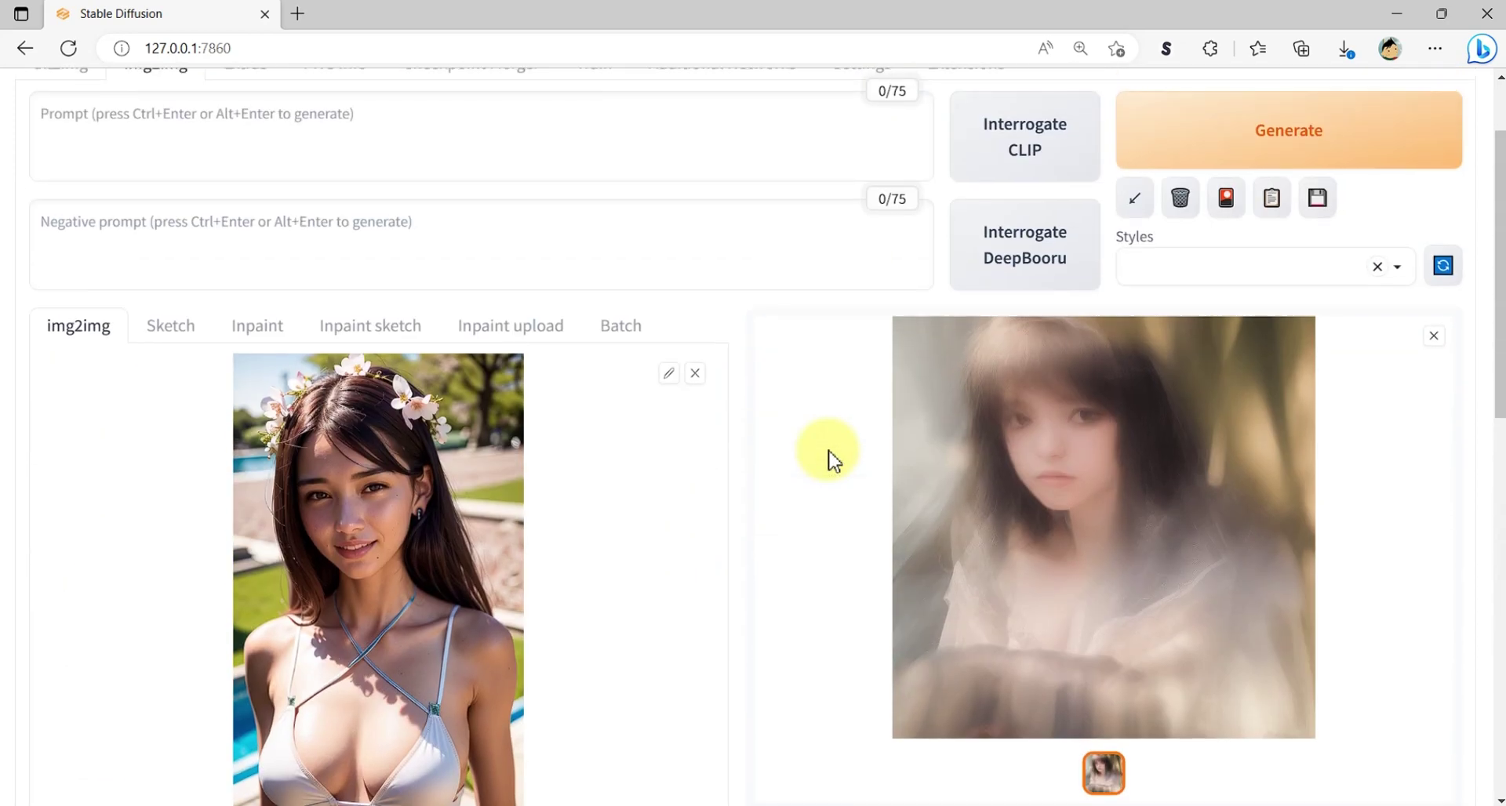
left_click(692, 377)
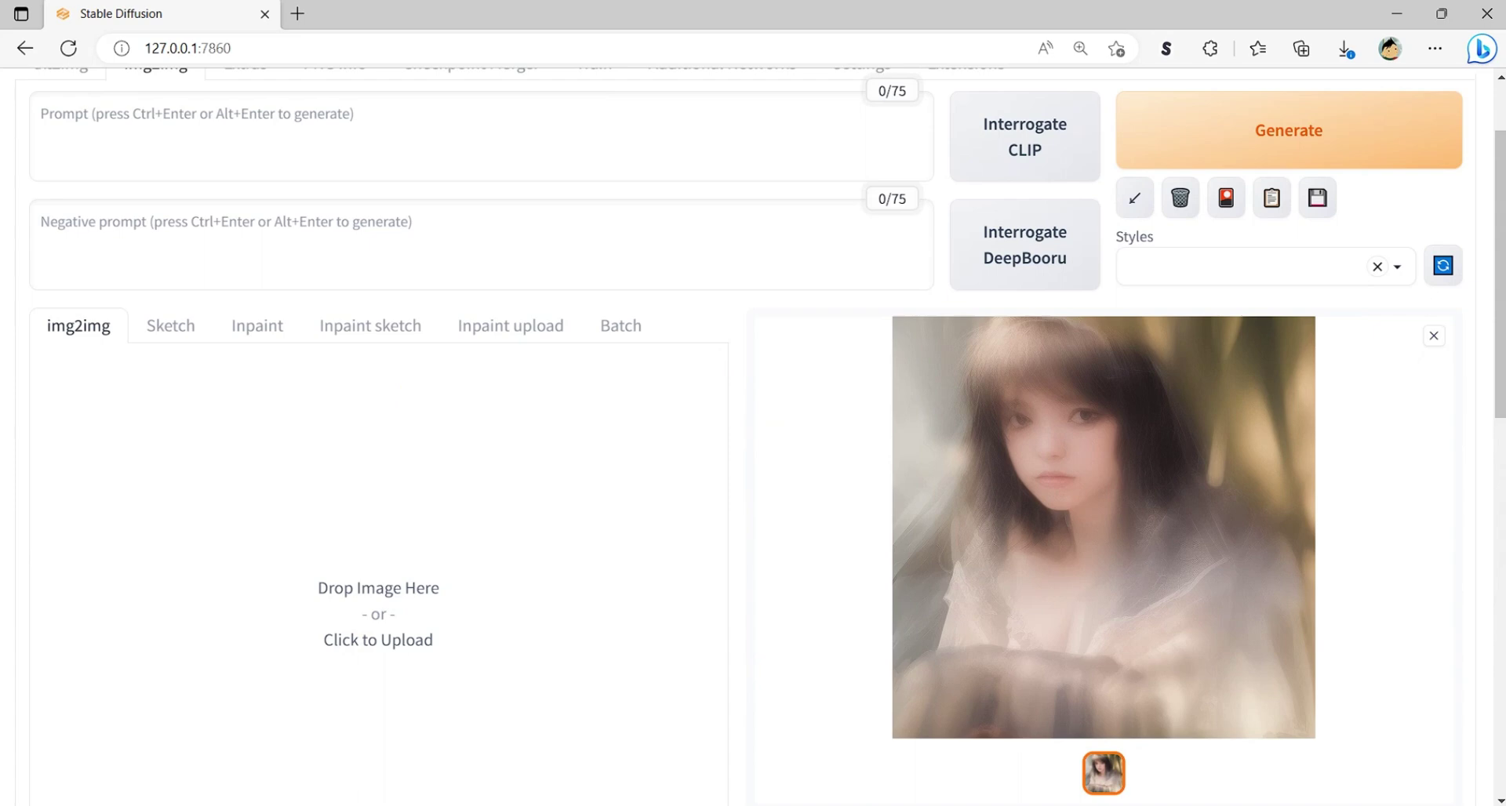
Generate an img2img result from the iMac desk photo and view it full size.
left_click_drag(97, 607, 346, 606)
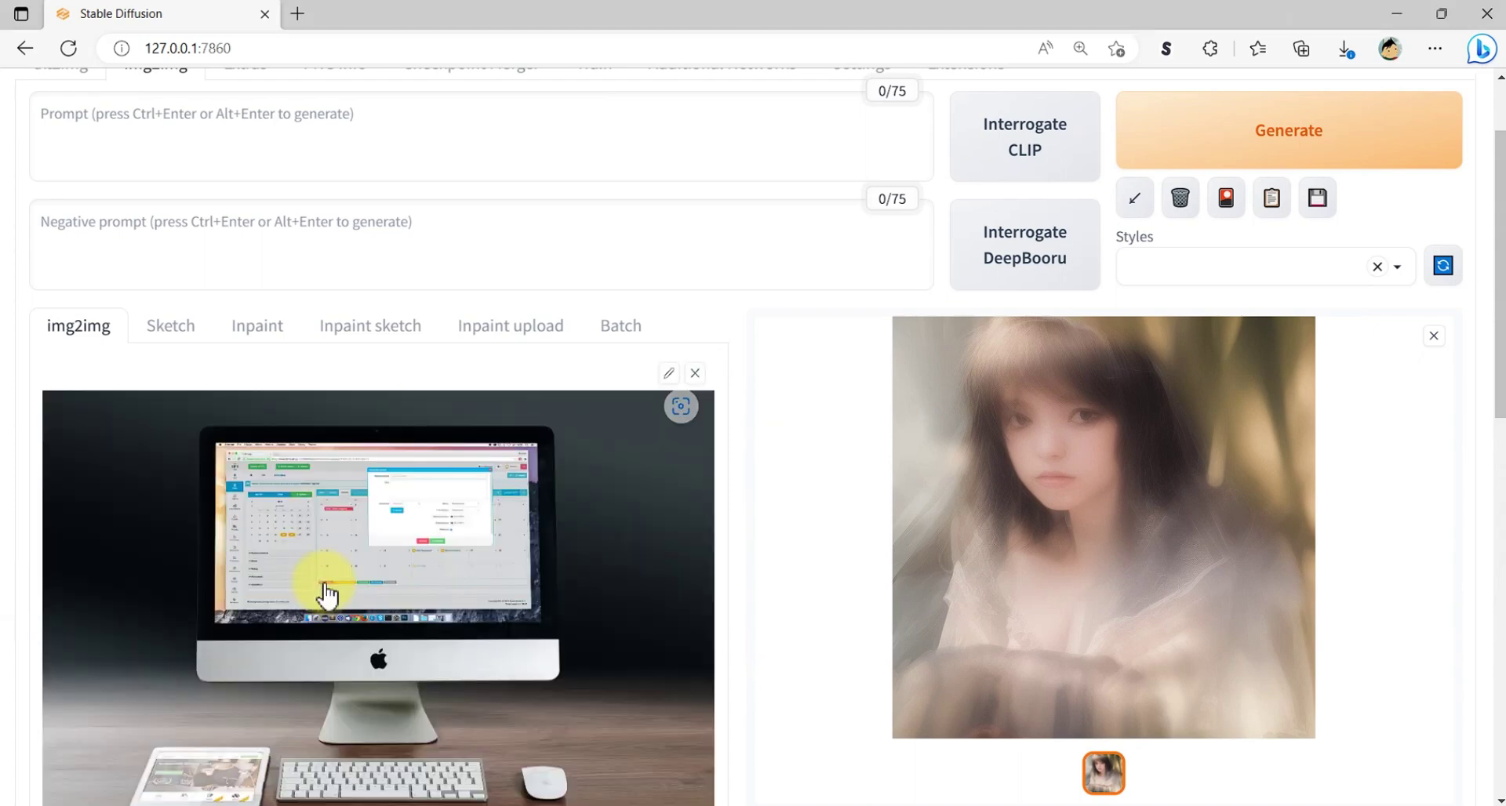
left_click(1250, 140)
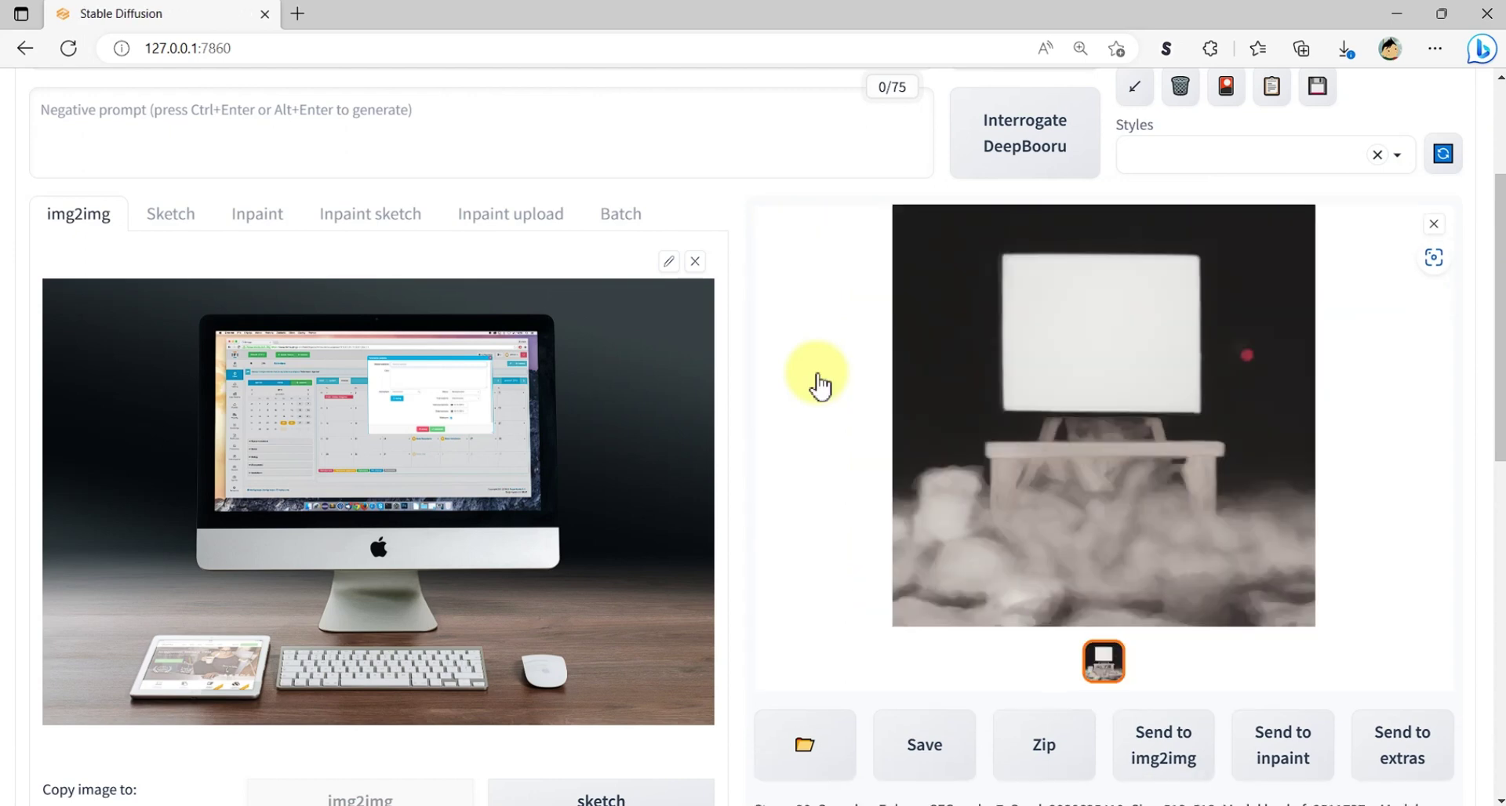
left_click(1146, 472)
left_click(1447, 103)
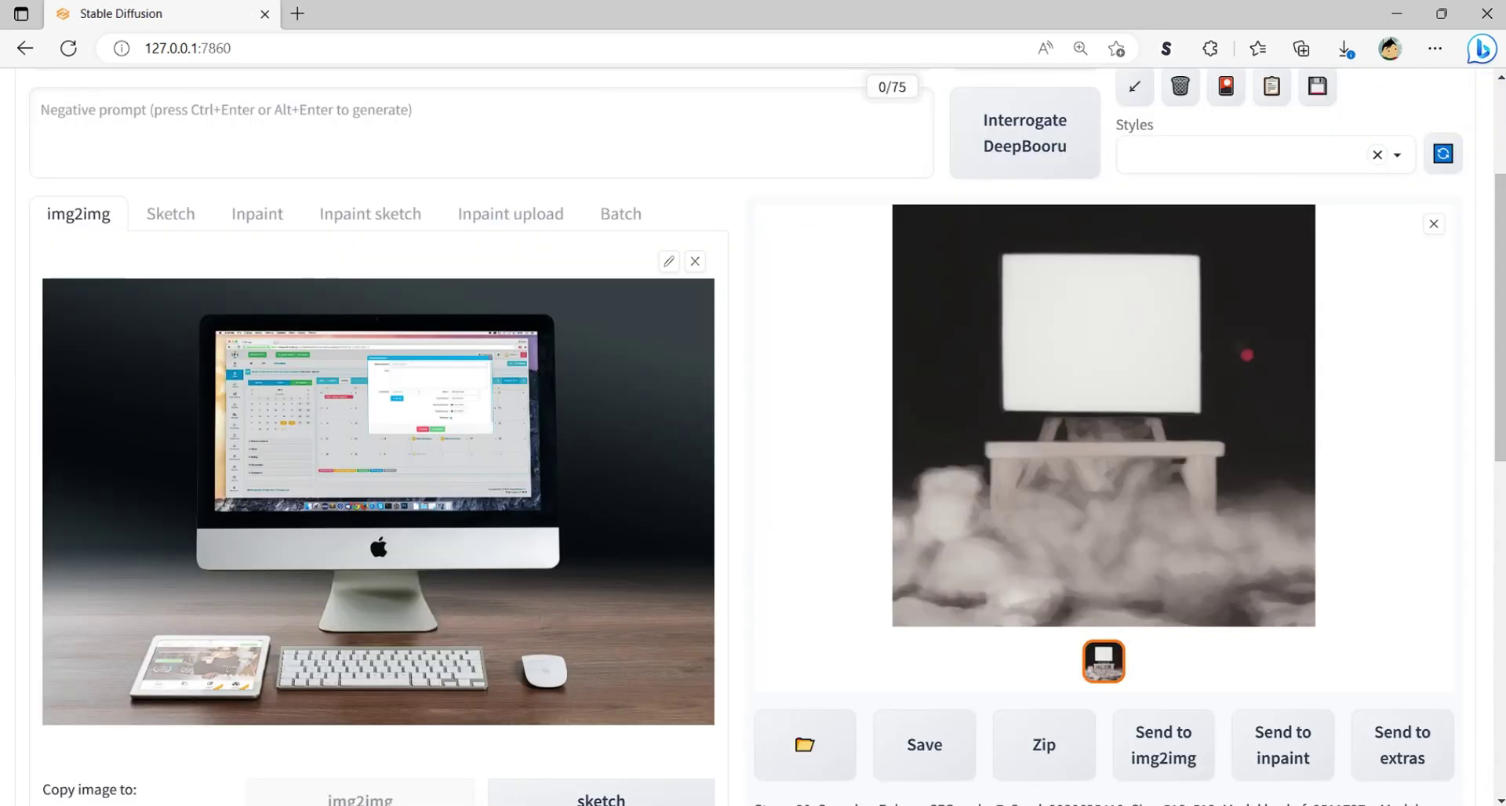
Replace the input with the living-room photo, generate, and view the hazy room result full size.
left_click_drag(410, 469, 436, 494)
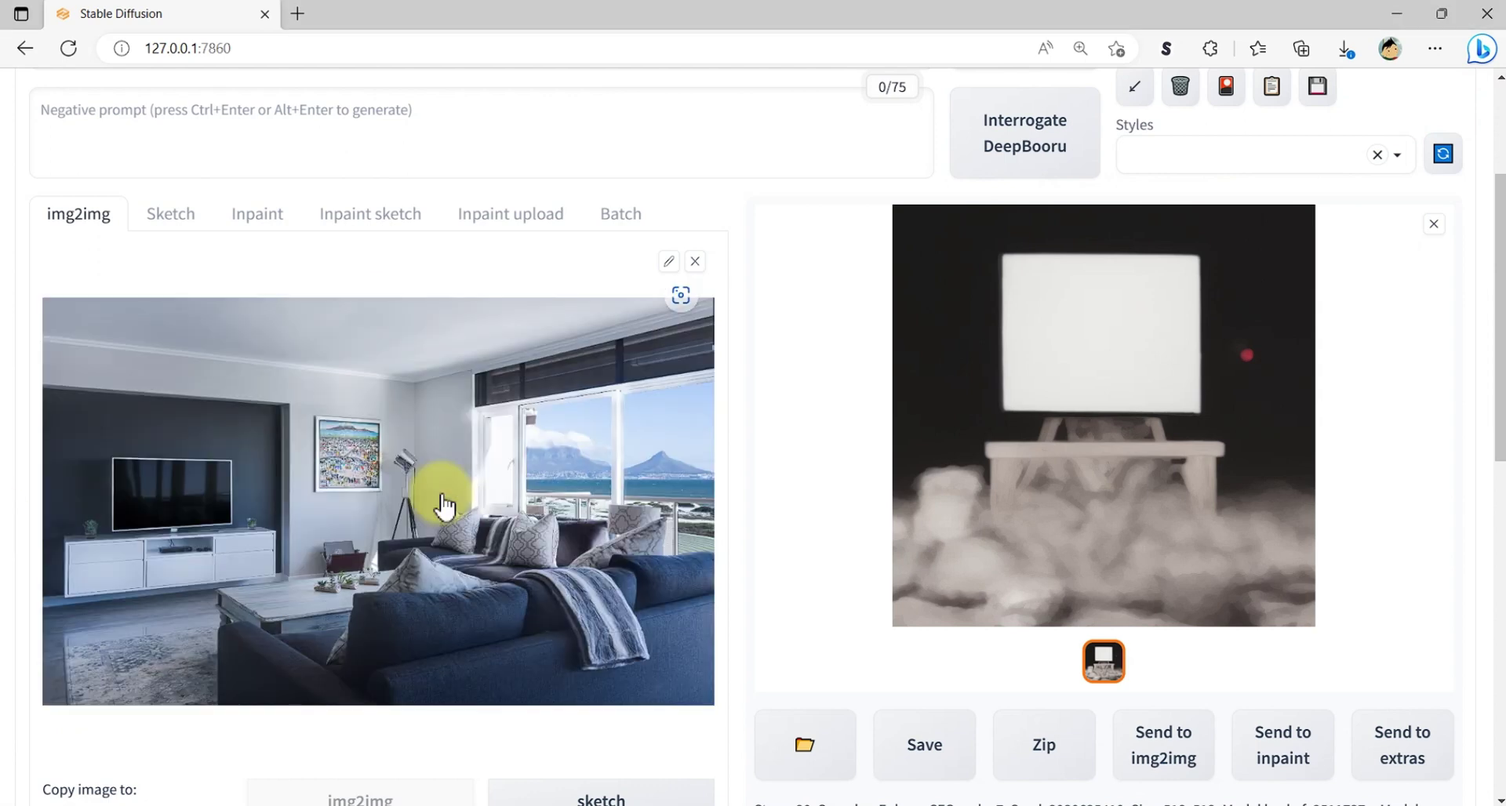
scroll(1218, 149, "up", 1)
left_click(1218, 149)
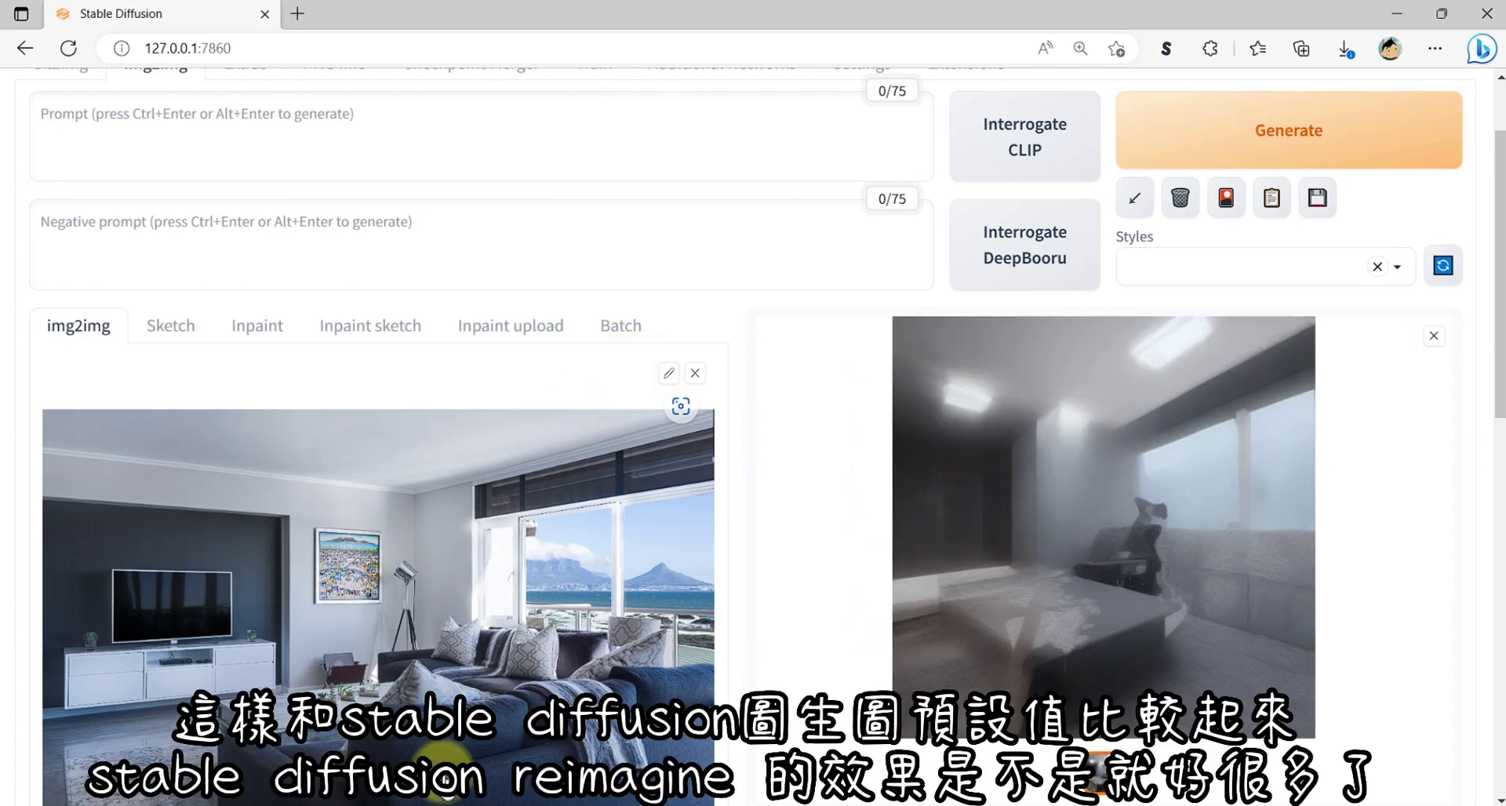
left_click(1003, 547)
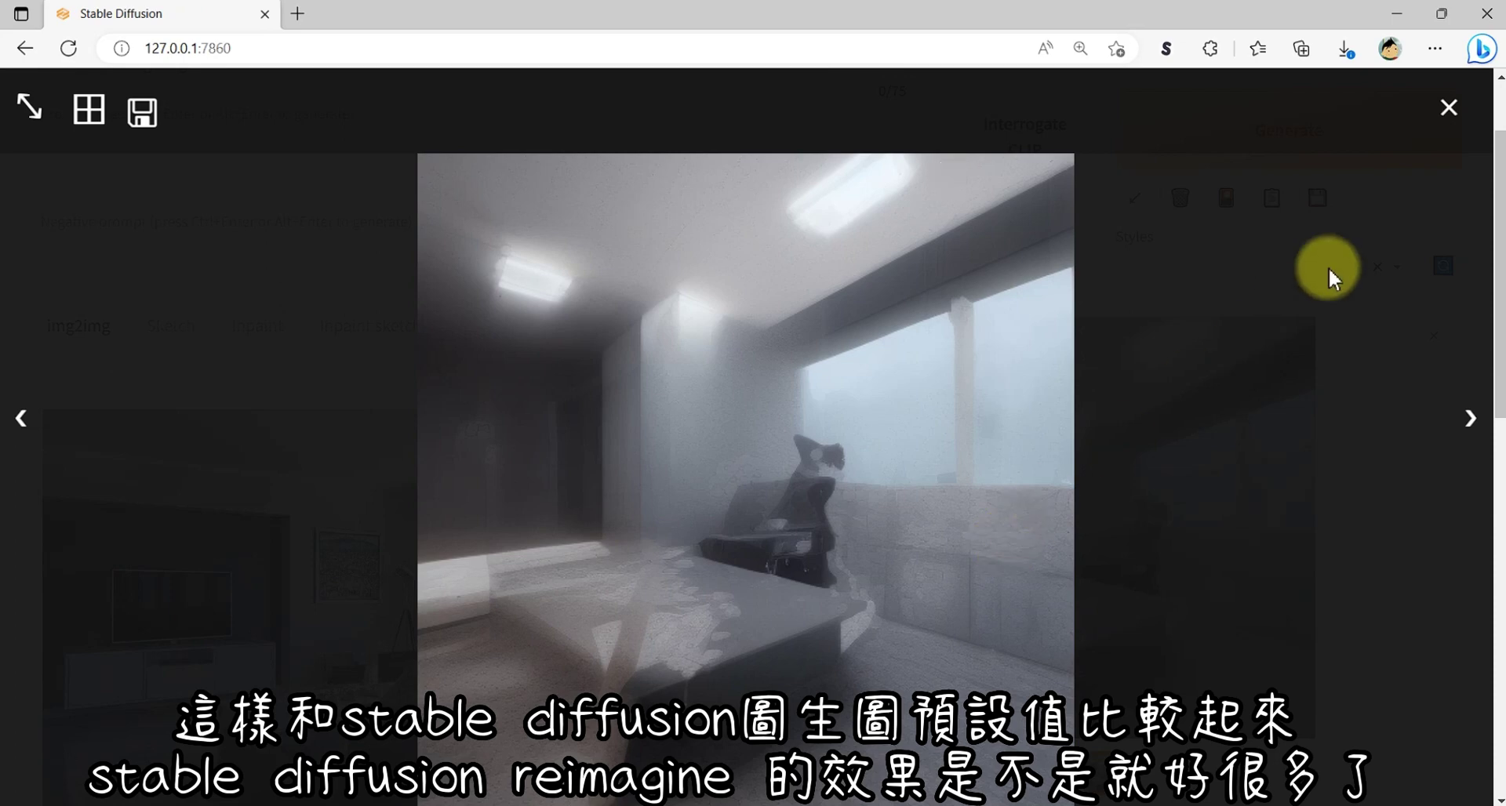
left_click(1449, 107)
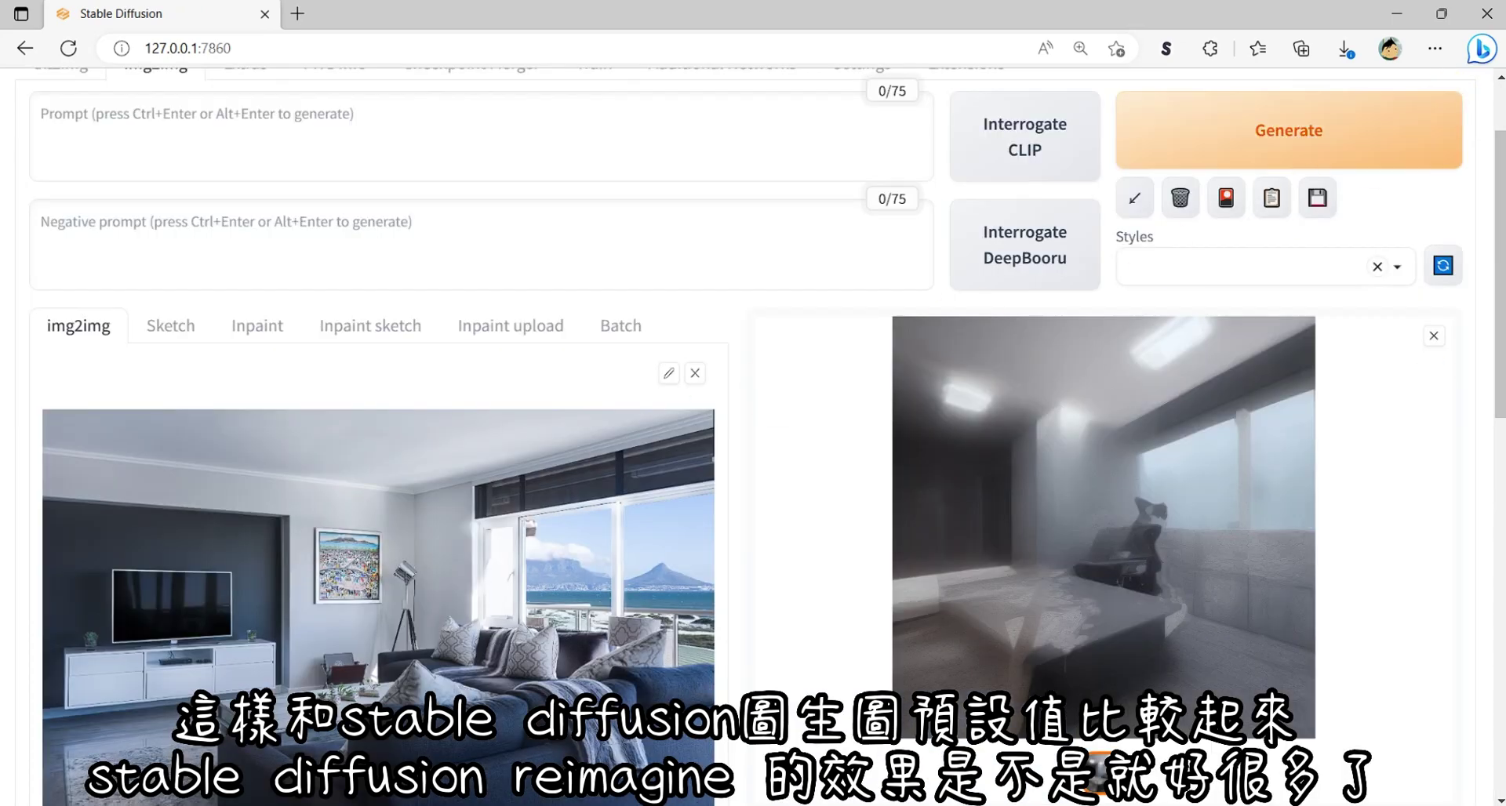